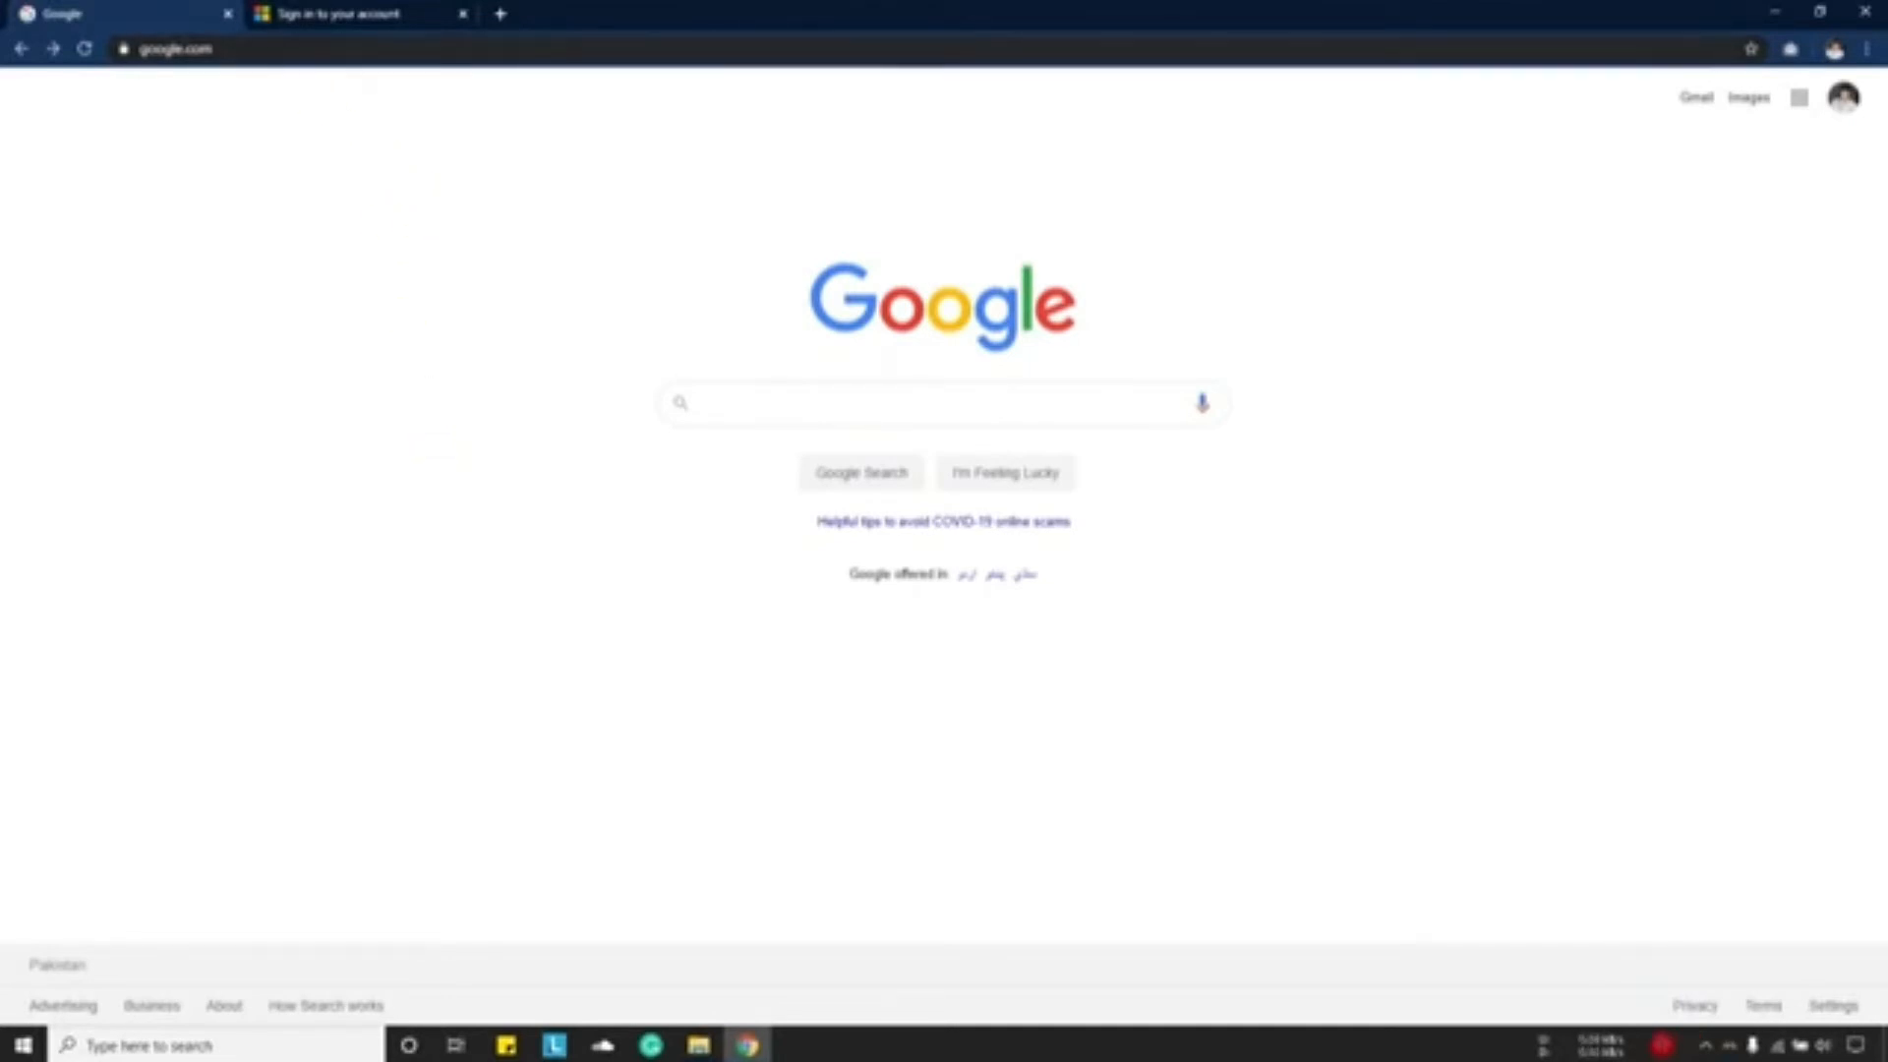
- Go to the Microsoft Teams web app at teams.microsoft.com
click(305, 48)
text(teams.microsoft.com)
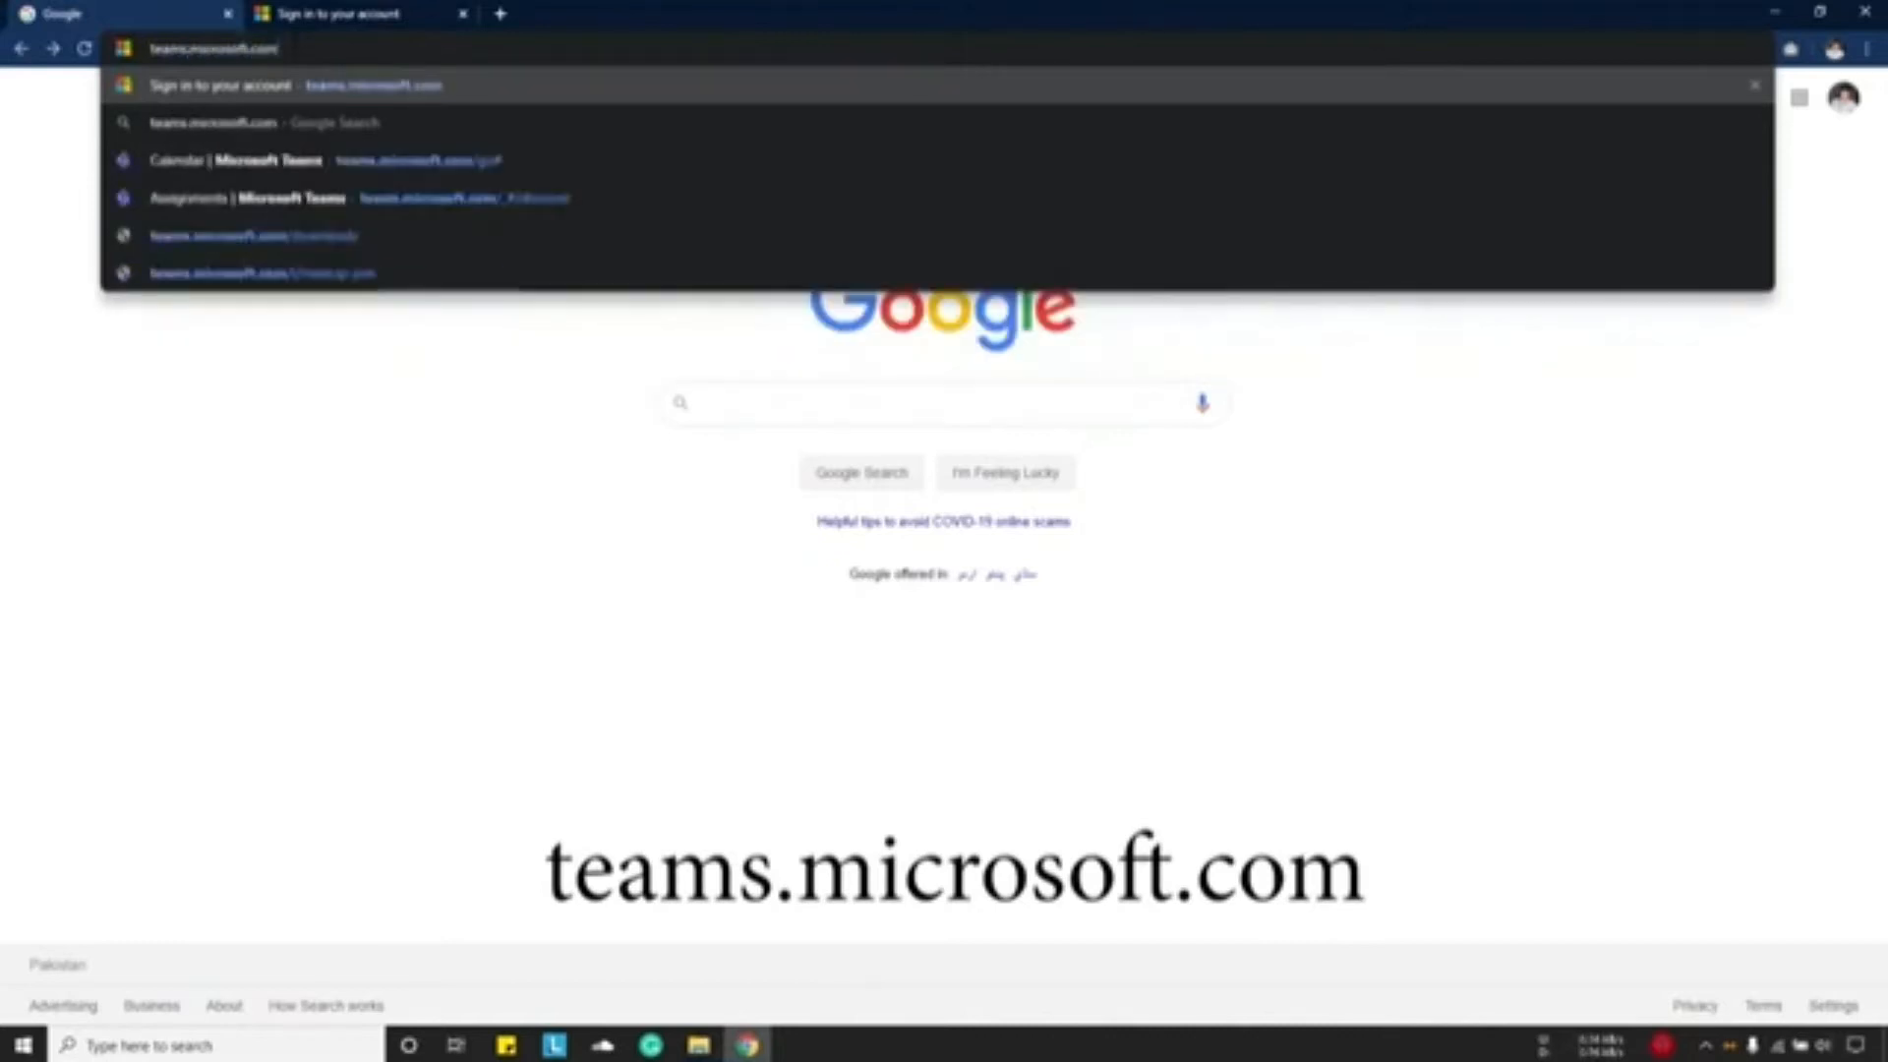
key(Return)
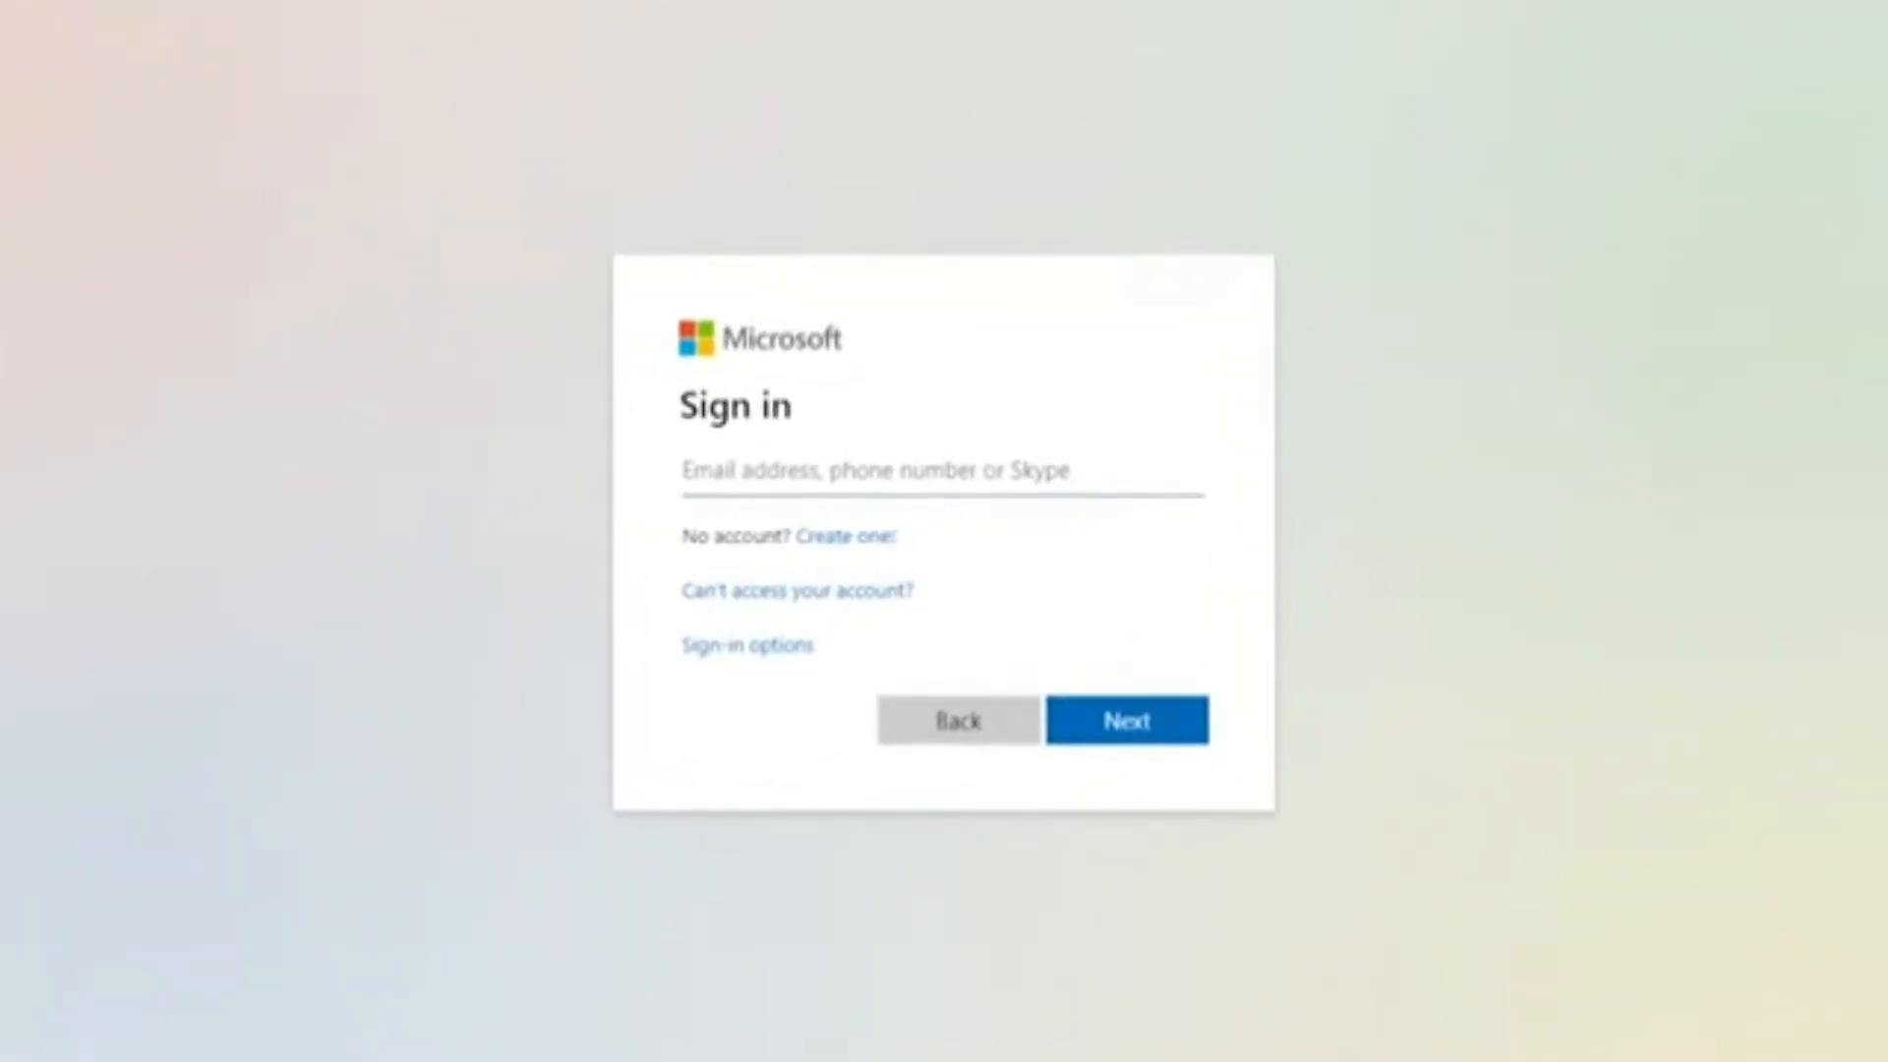
- Sign in to Teams with the school account's e-mail and password, and dismiss the desktop notifications prompt
click(759, 468)
key(ctrl+v)
click(1123, 729)
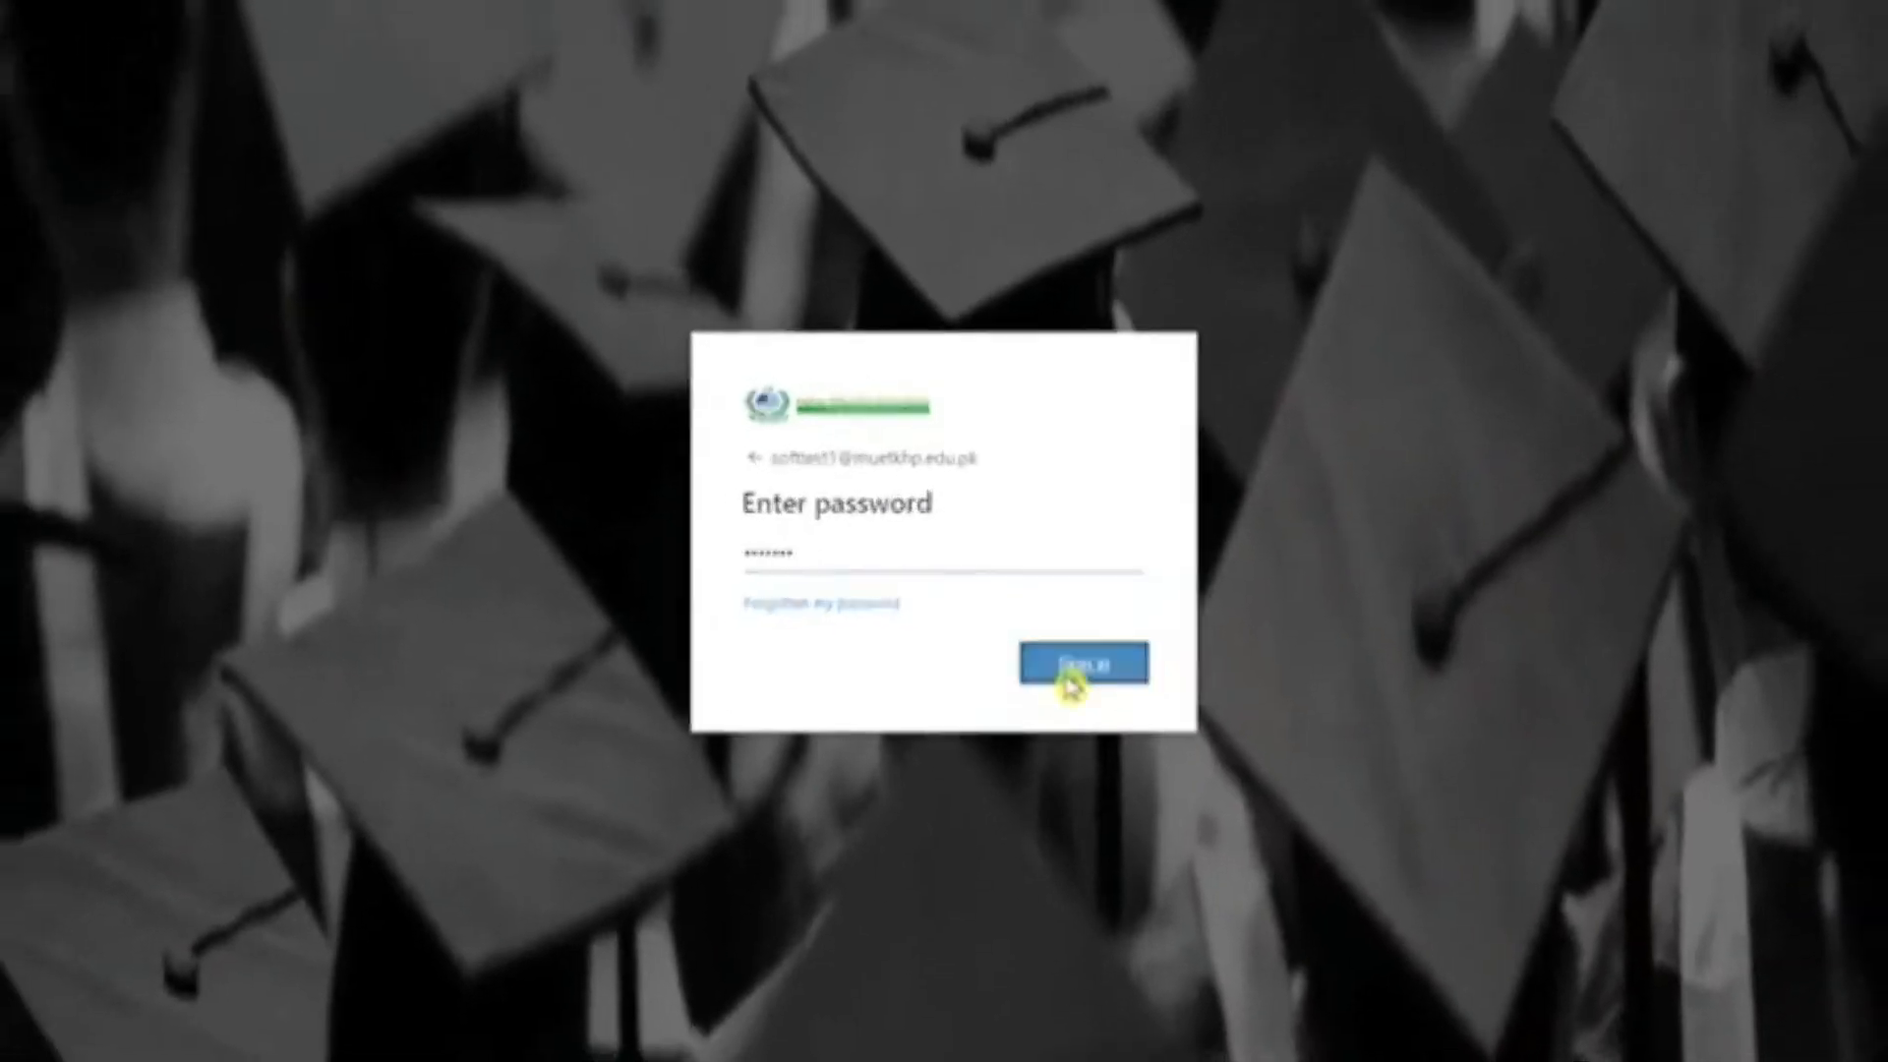
click(1076, 671)
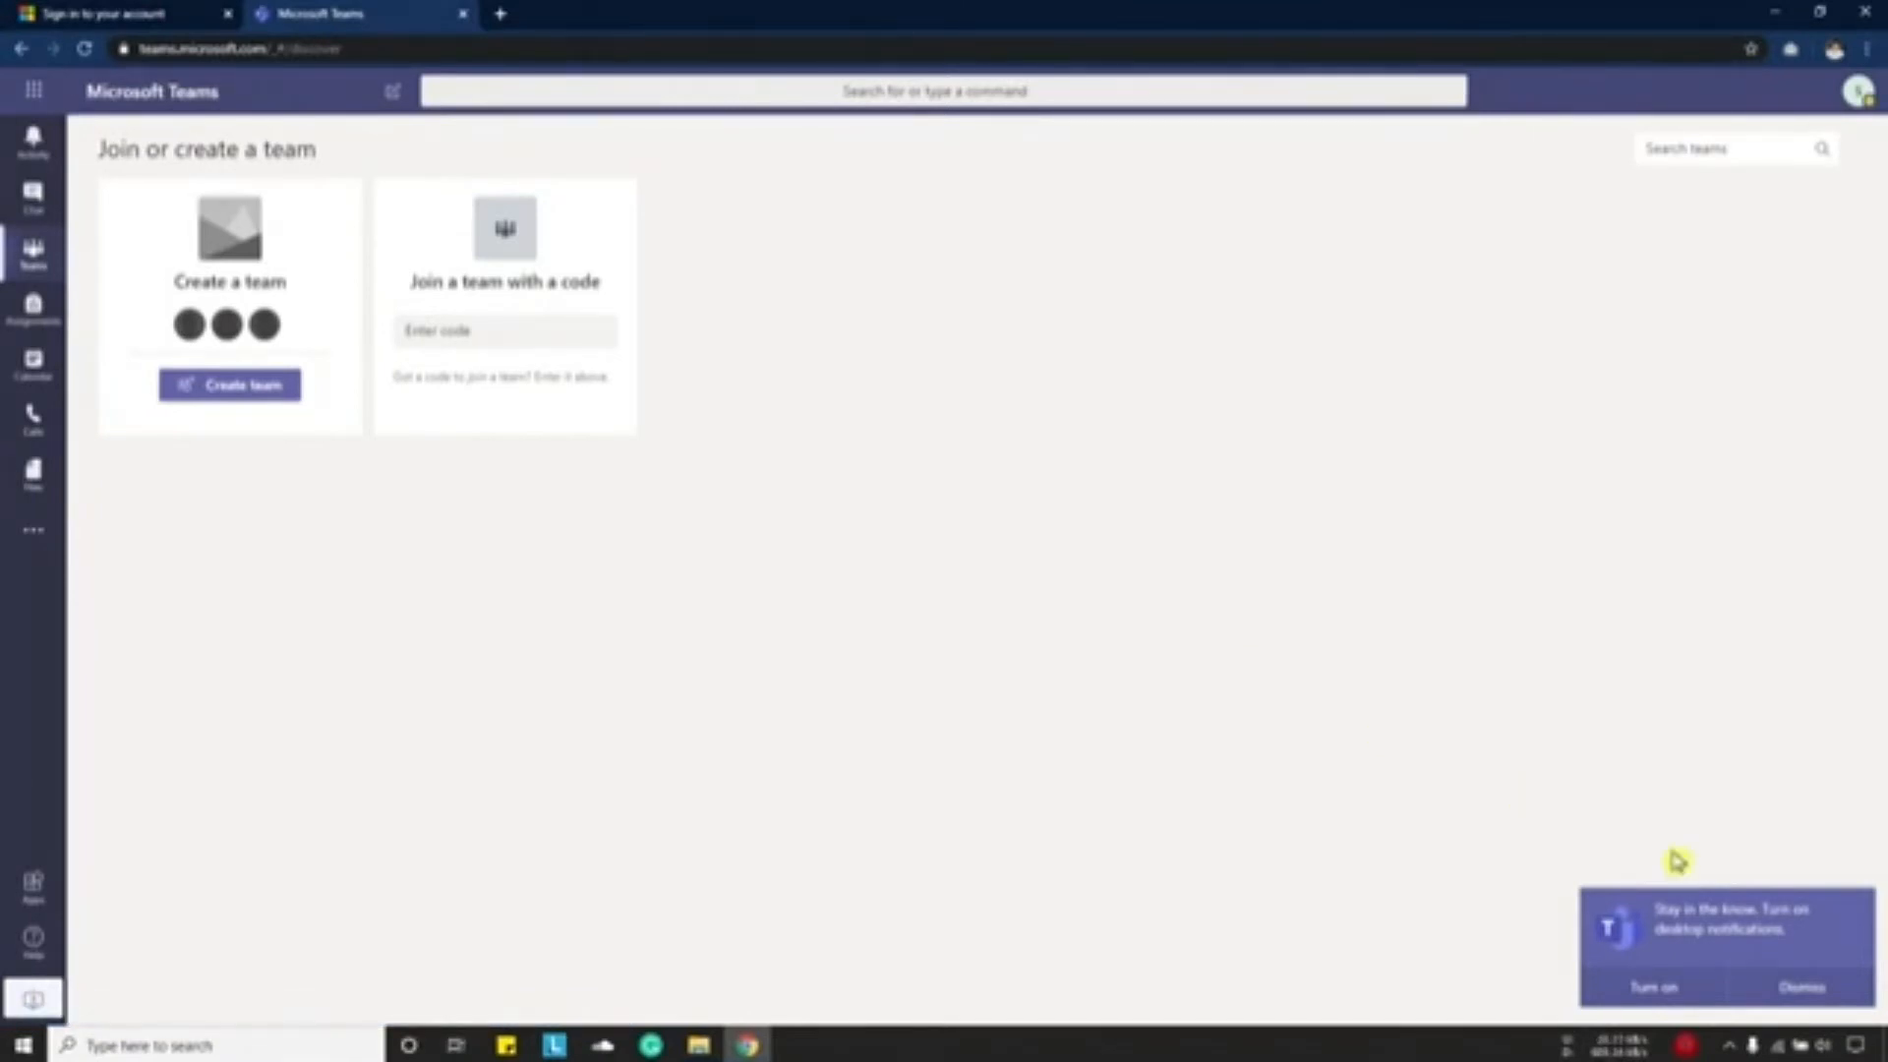
click(1854, 989)
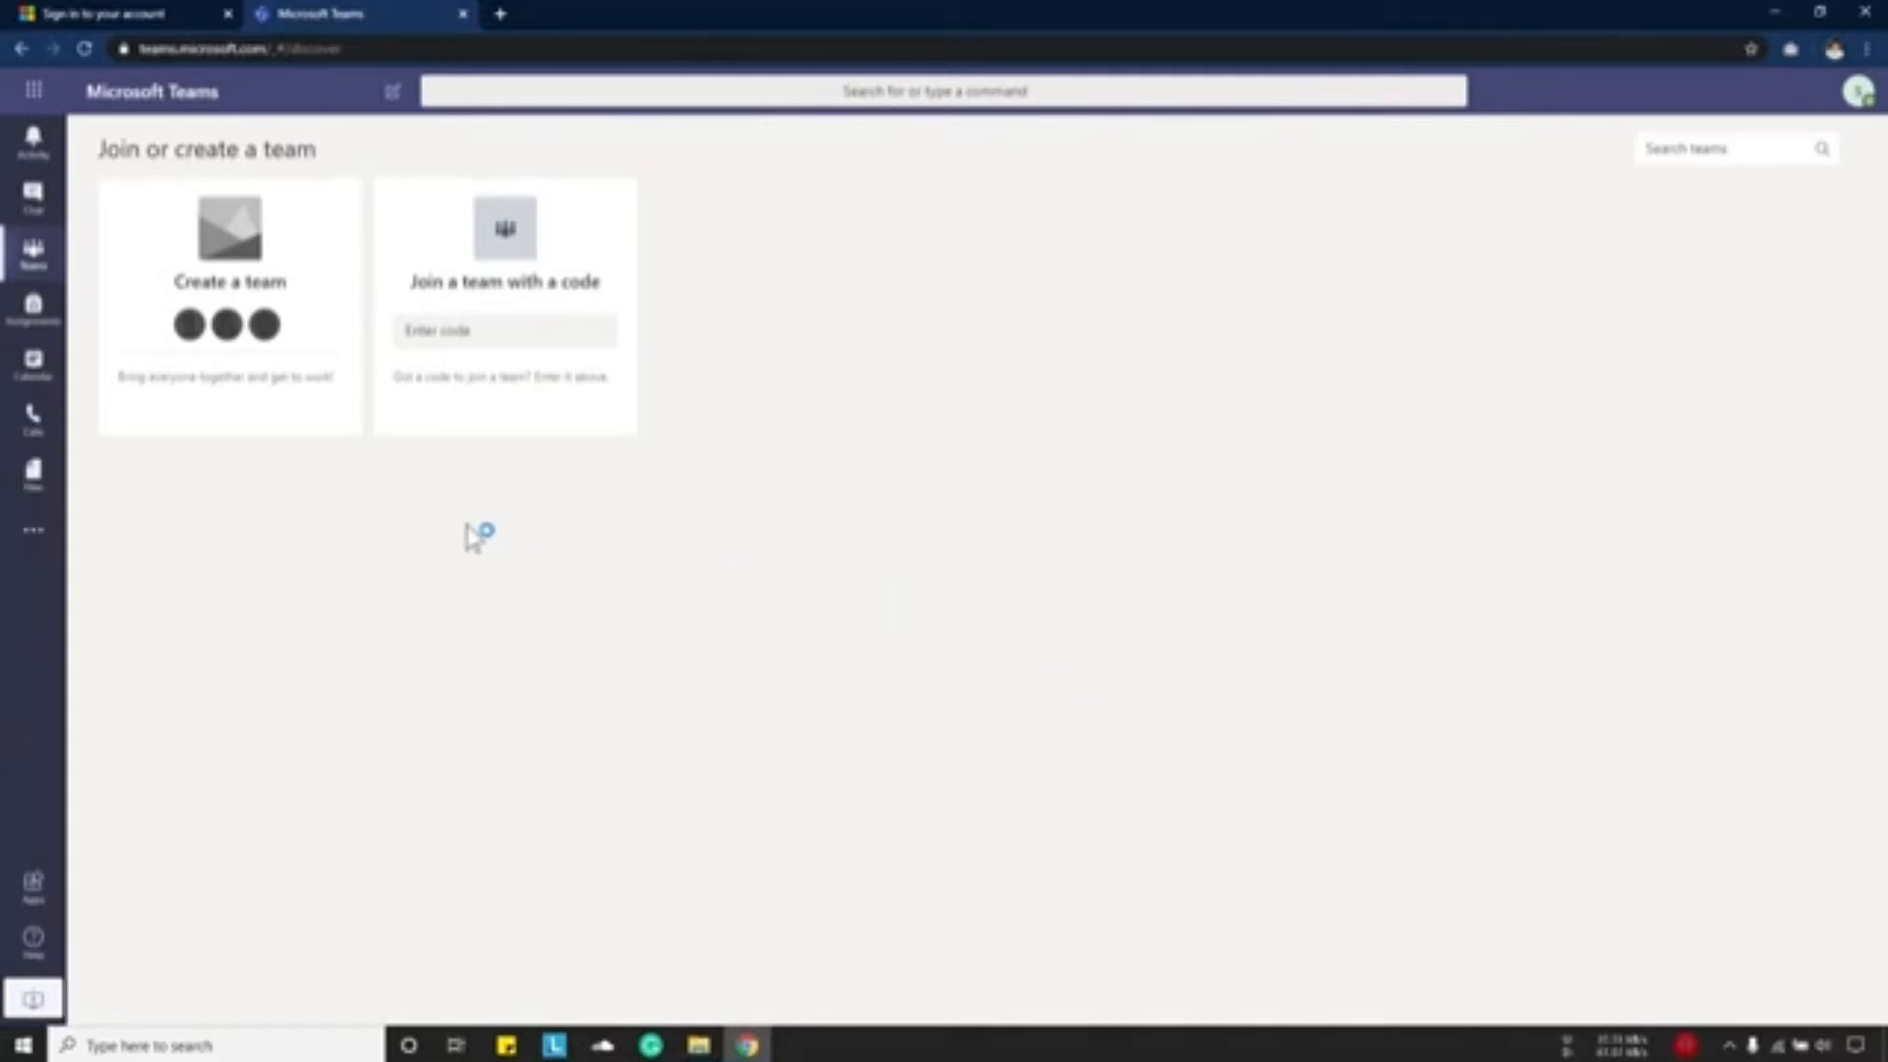
- Examine the Activity, Chat, Teams, Assignments, Calendar, Calls and Files sections one after another
click(34, 145)
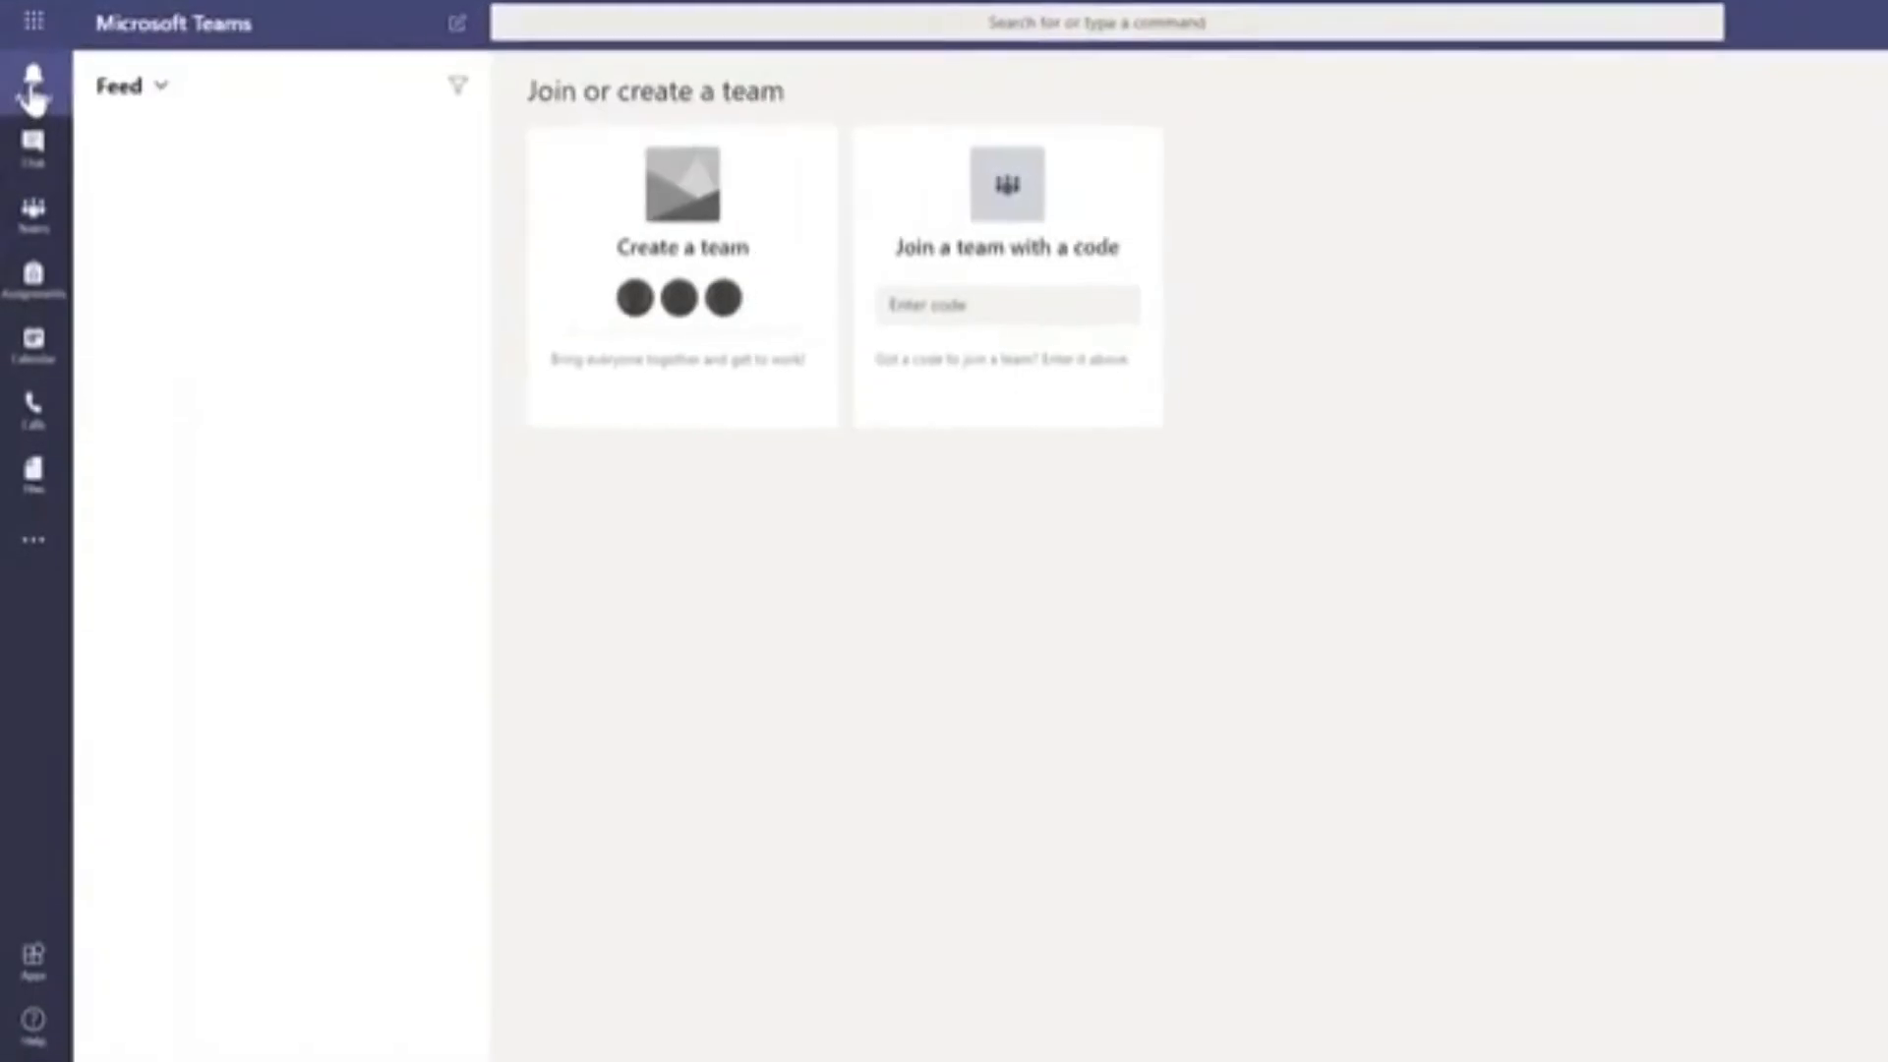
click(42, 154)
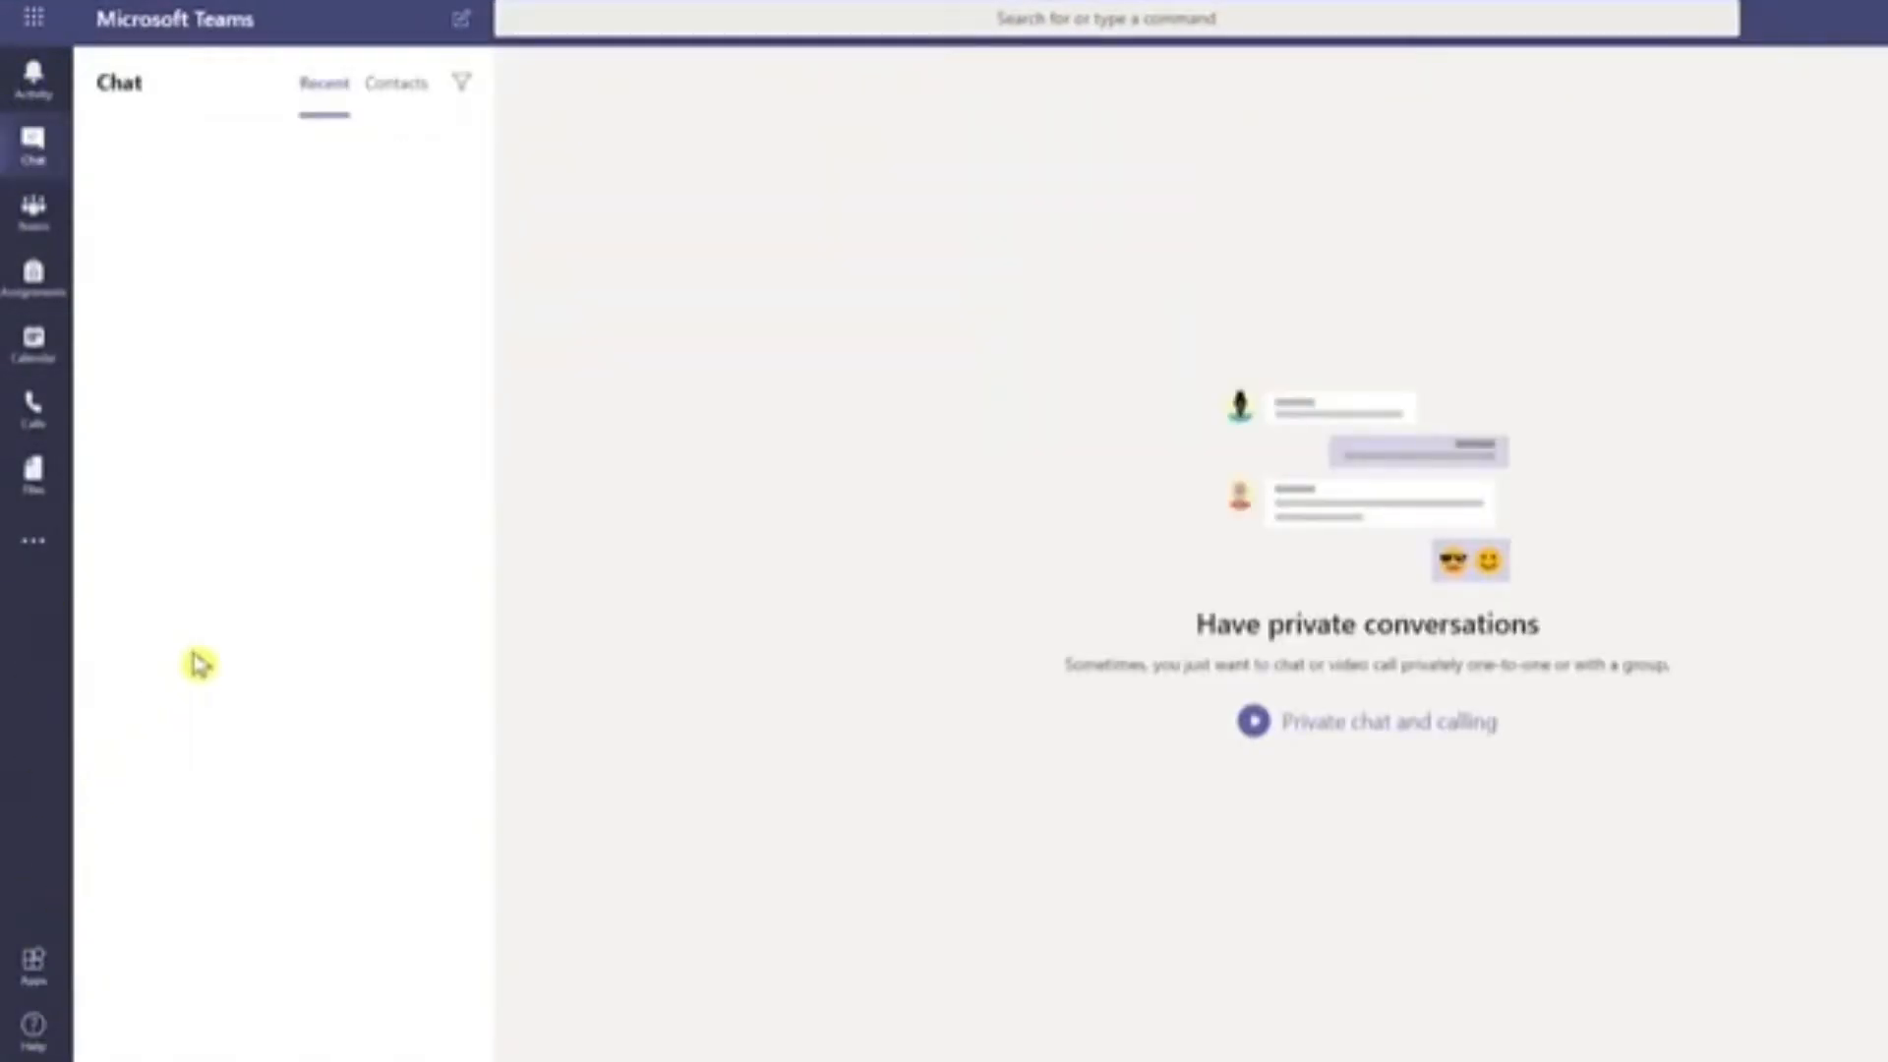
click(34, 79)
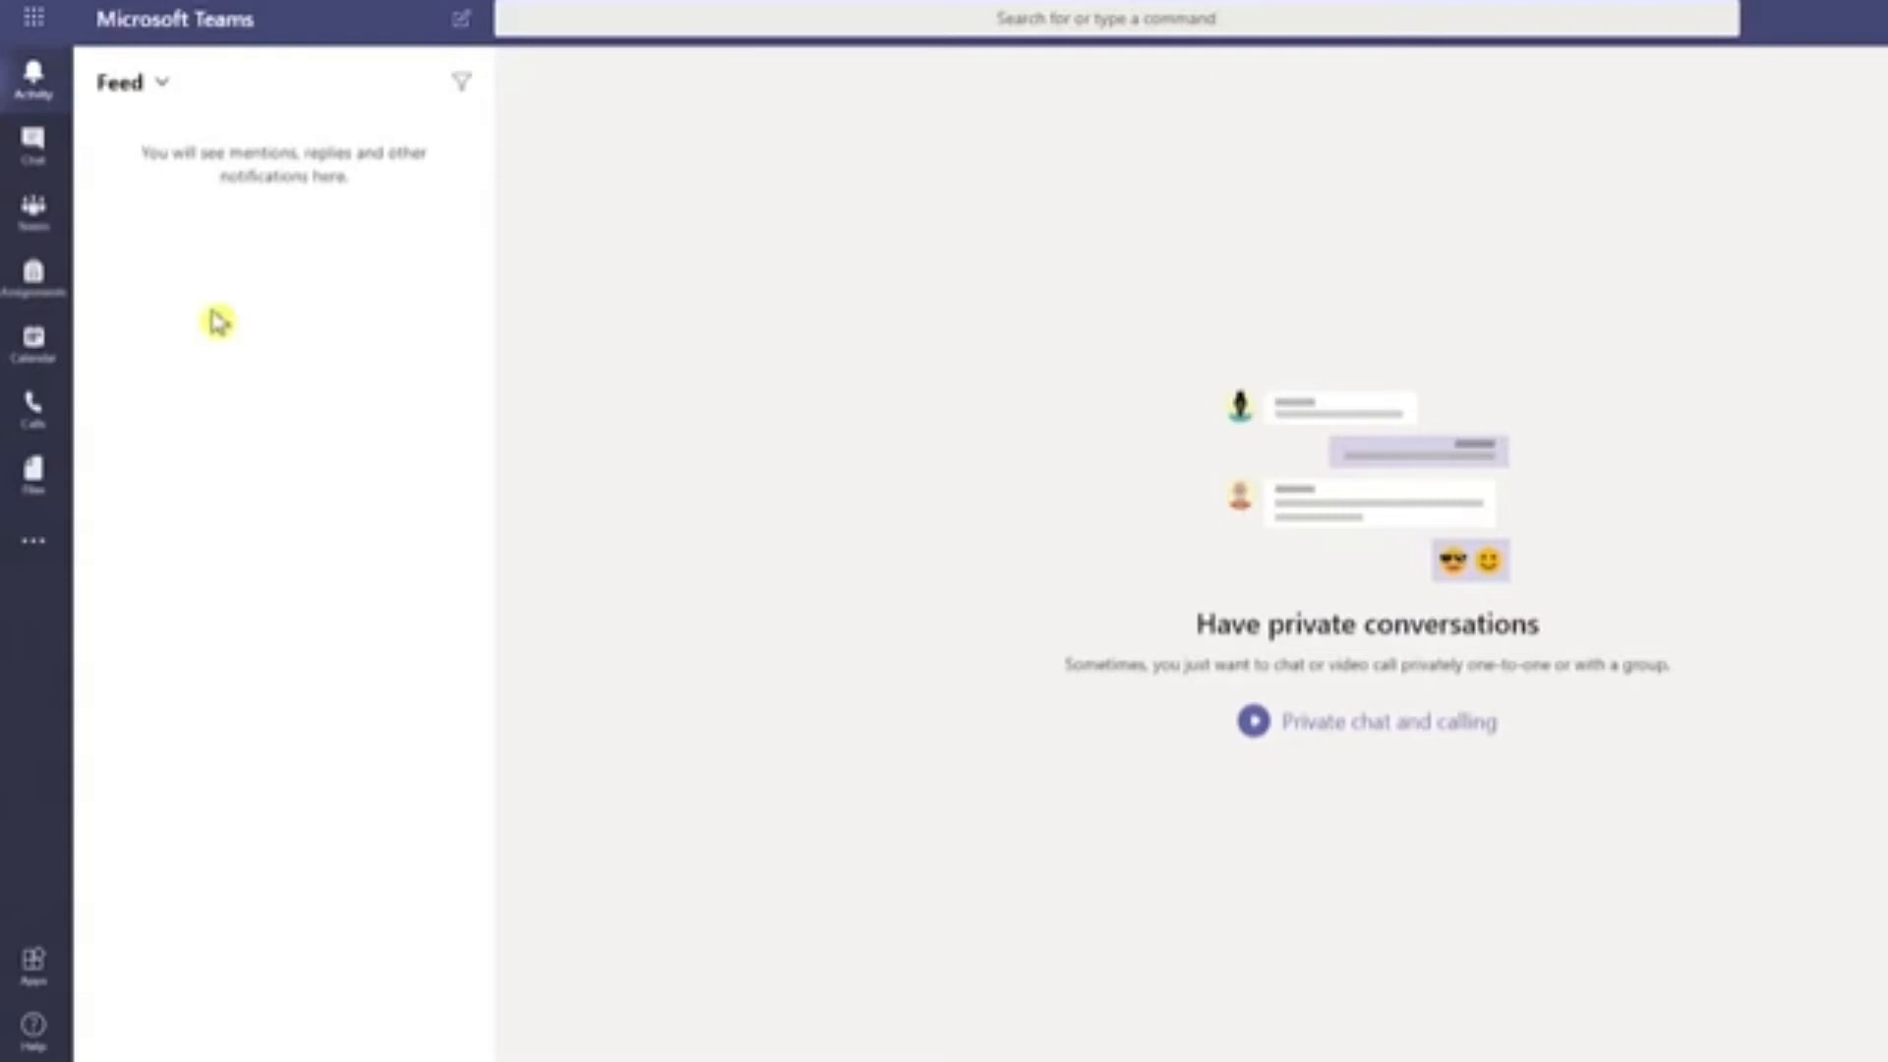
click(33, 147)
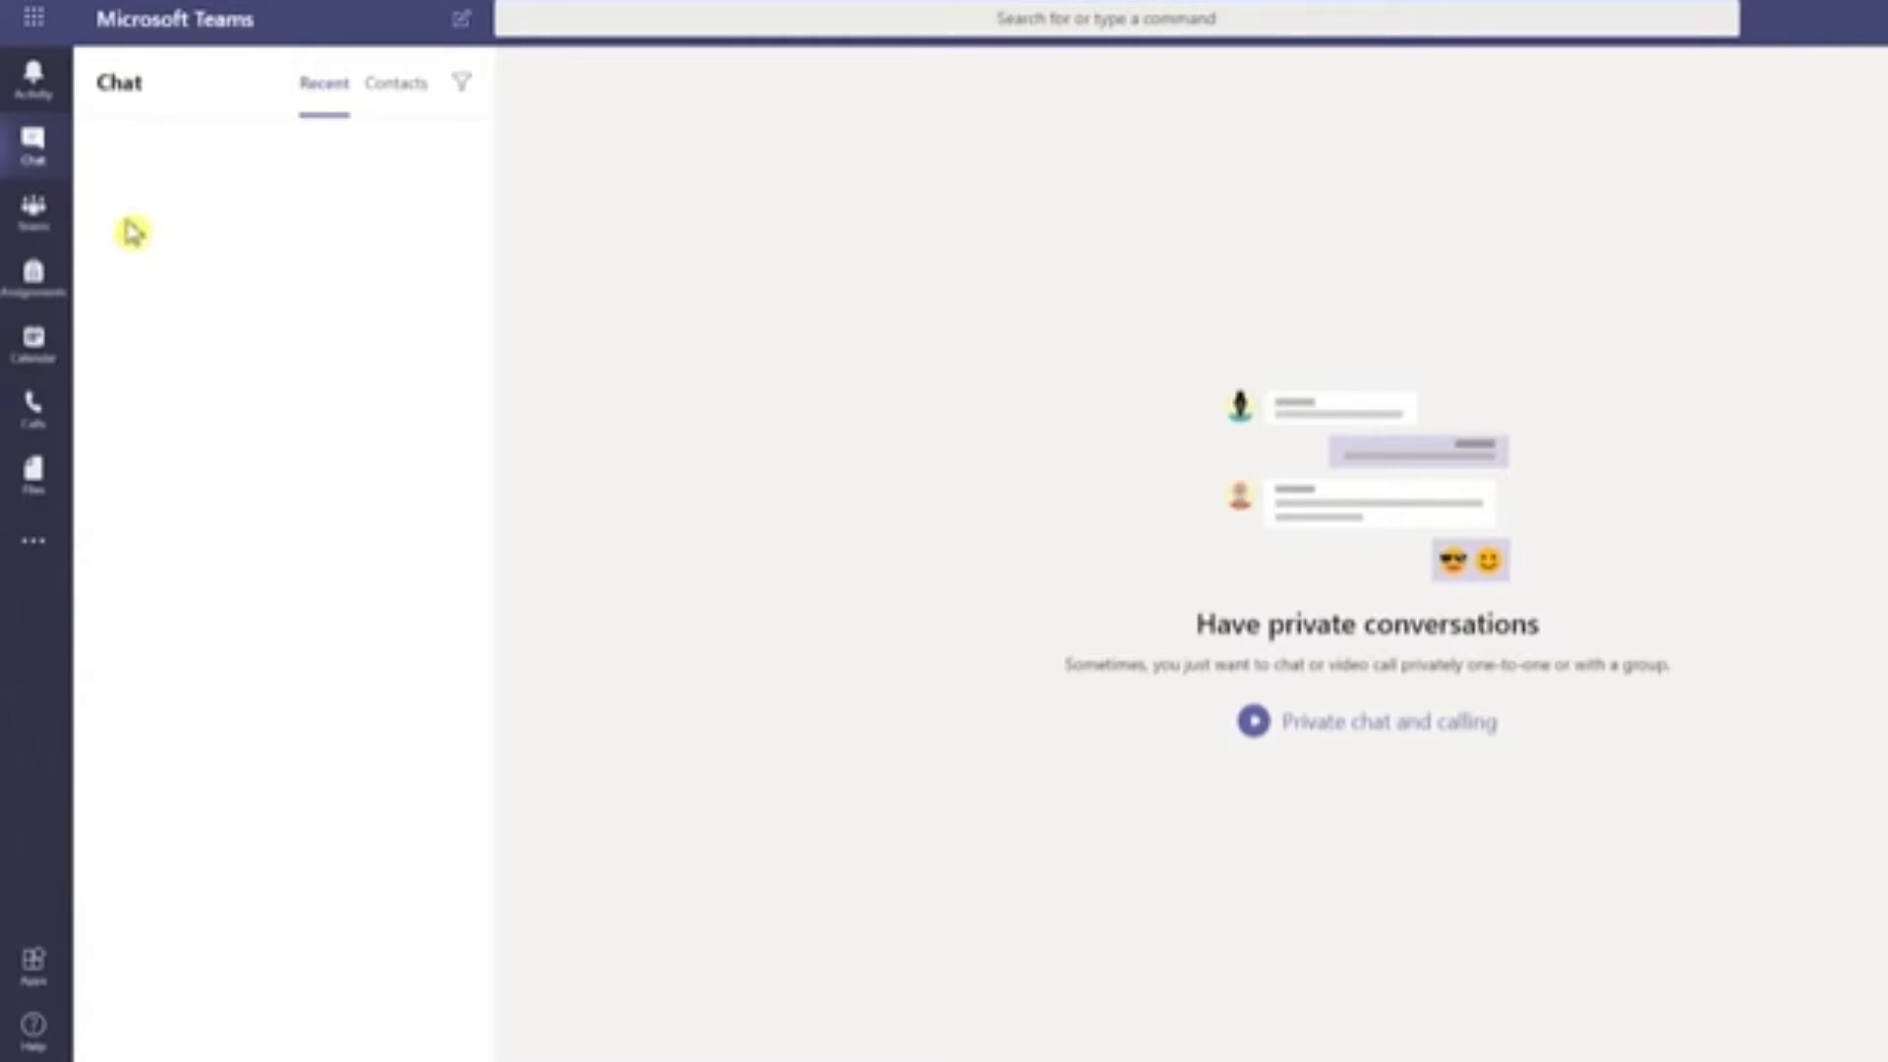
click(38, 224)
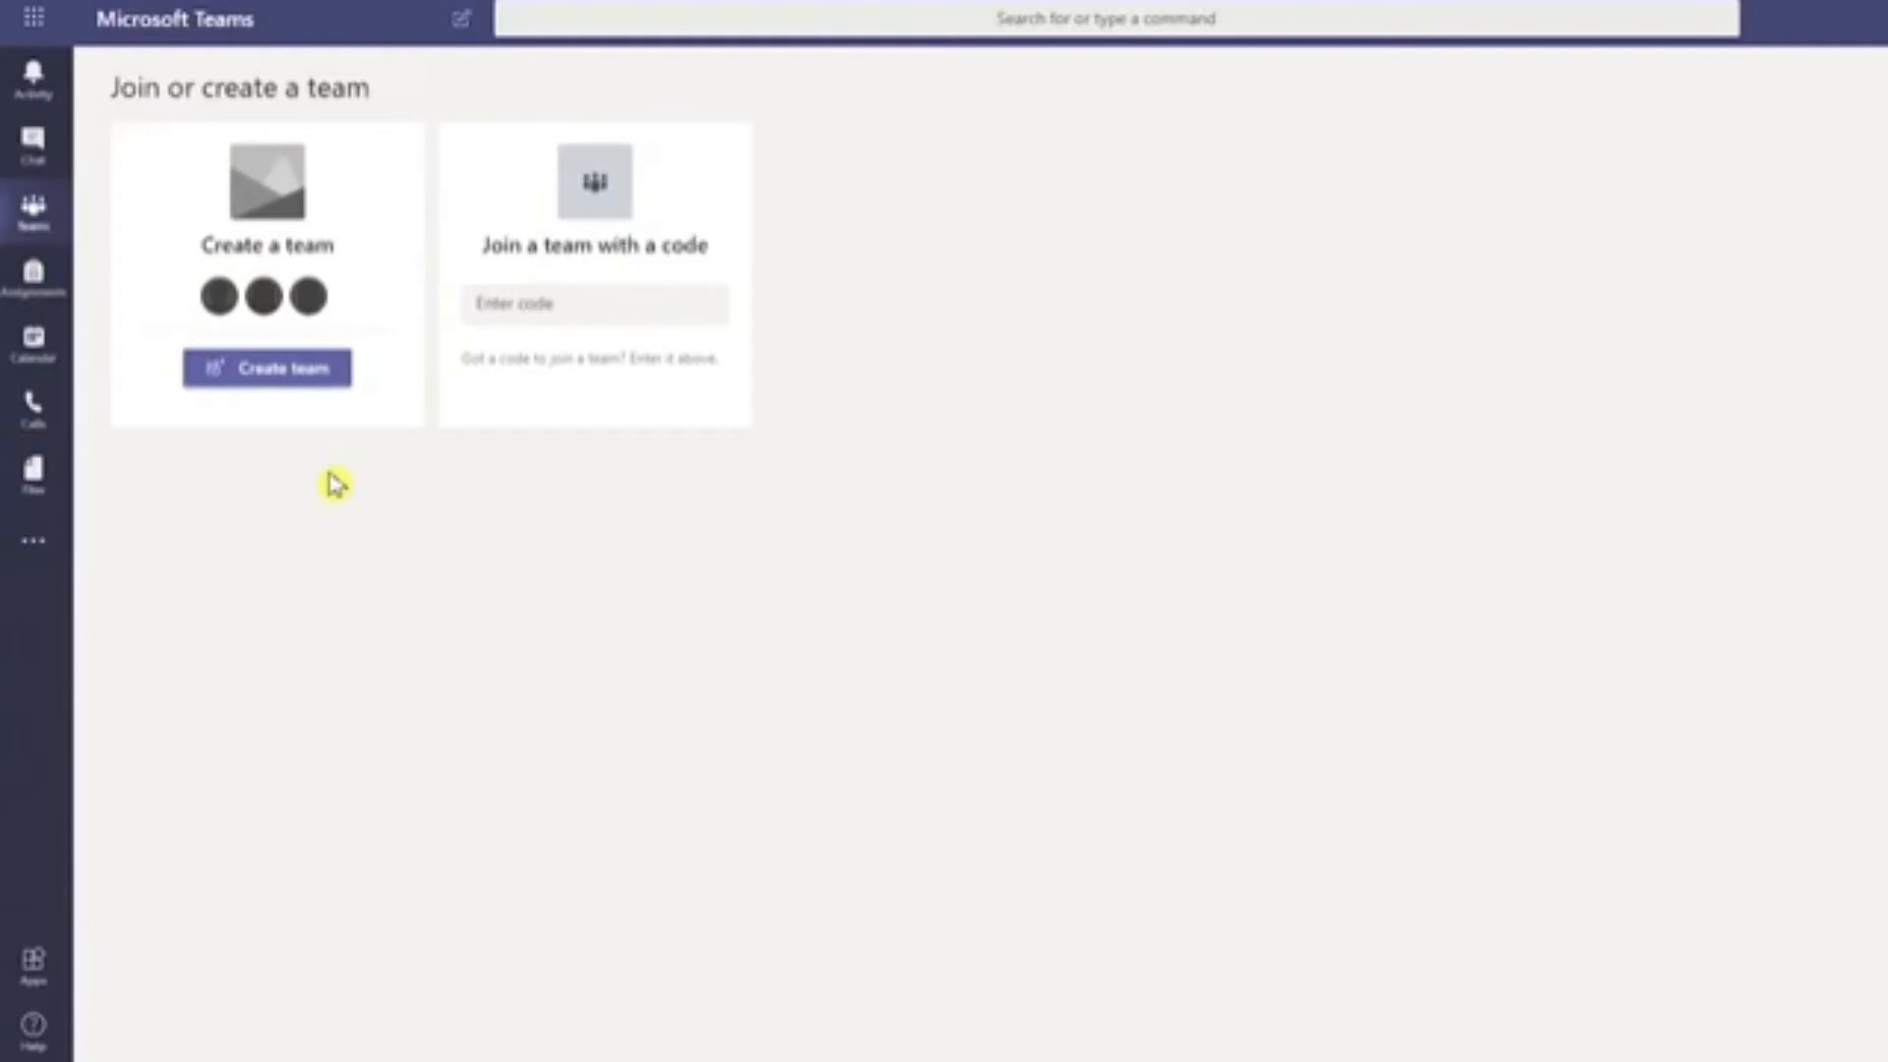
click(66, 295)
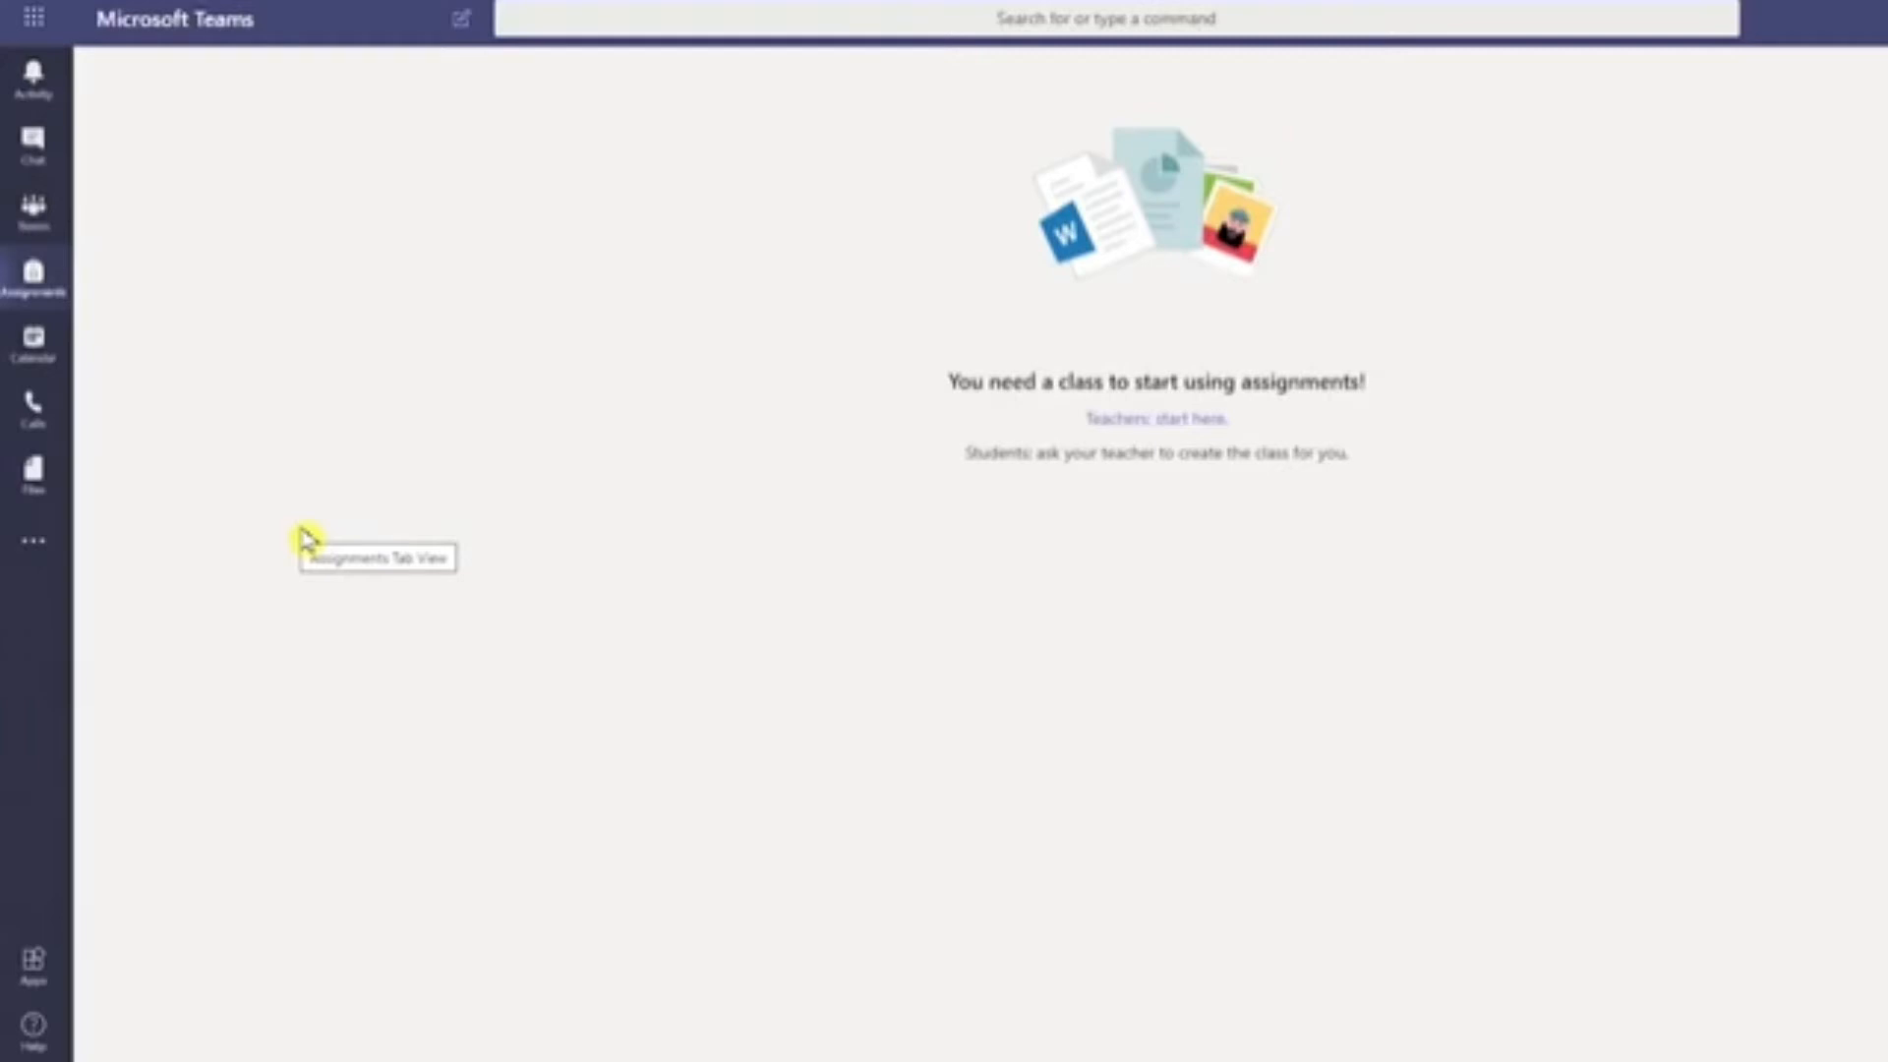
click(57, 374)
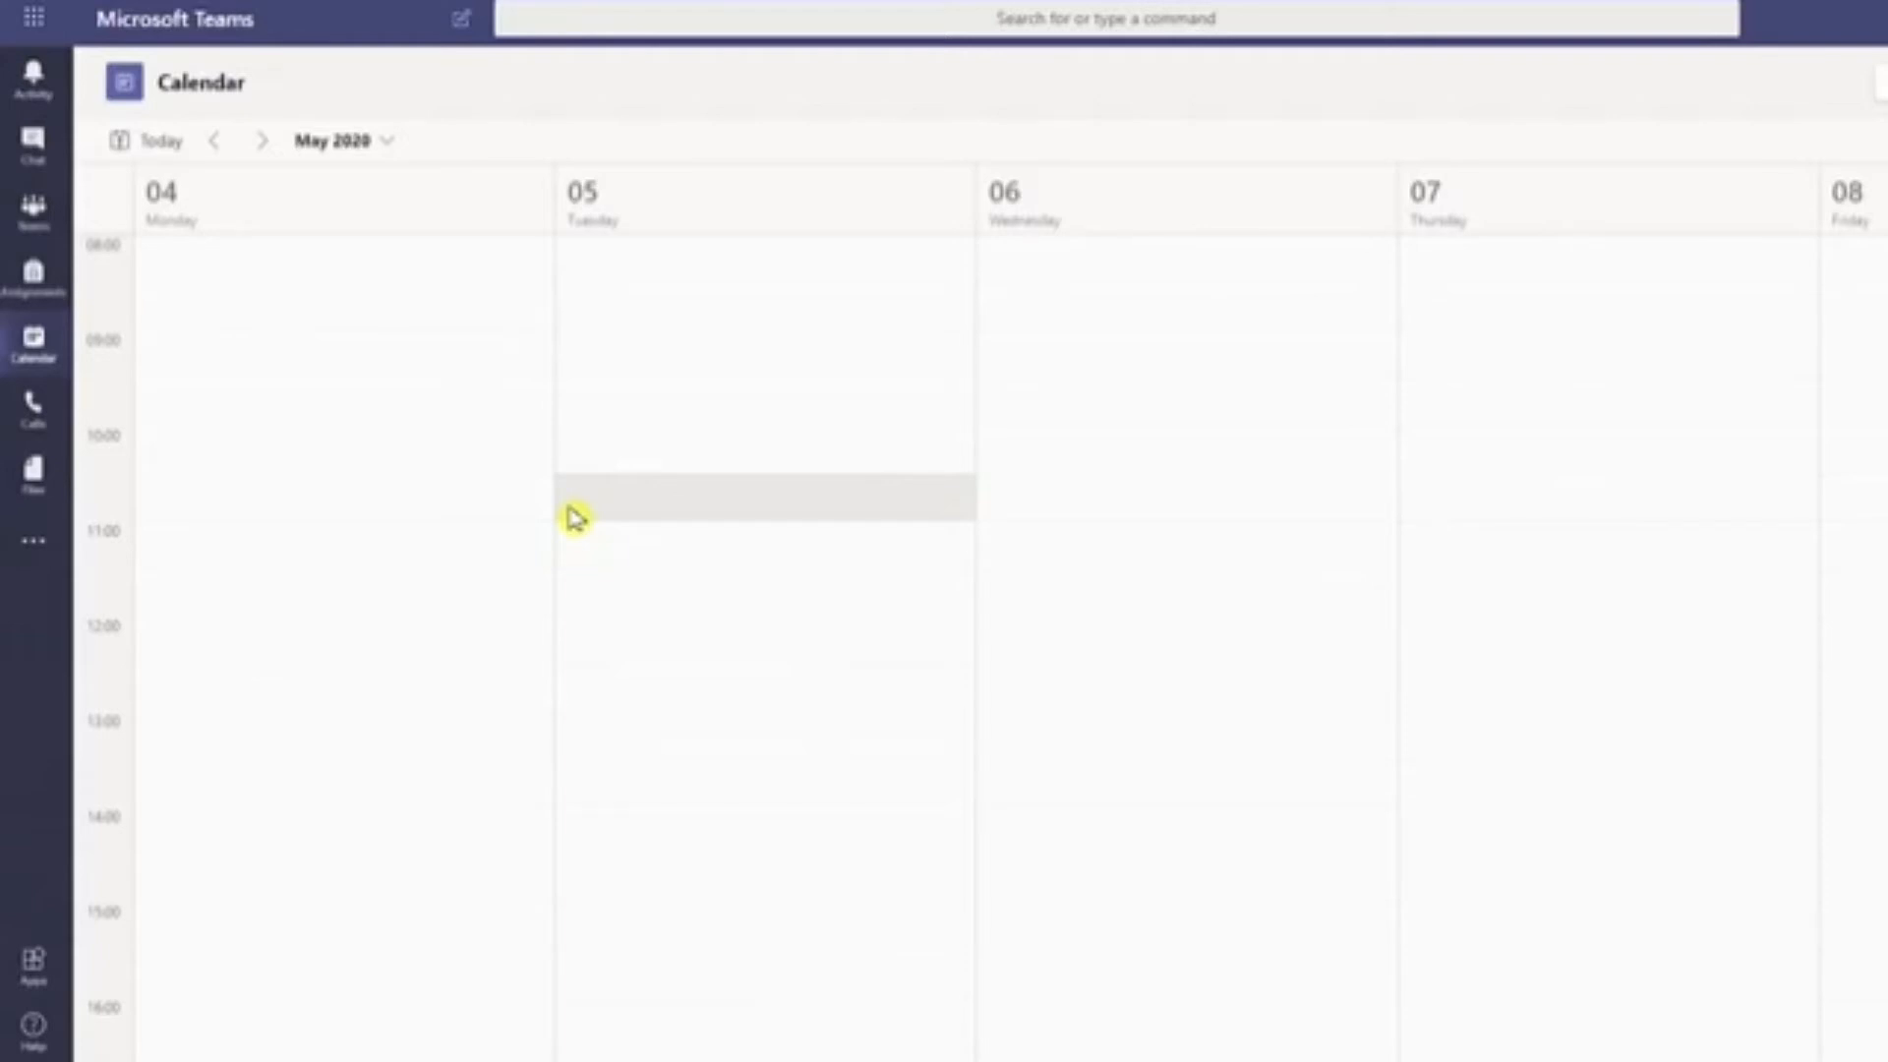
click(39, 413)
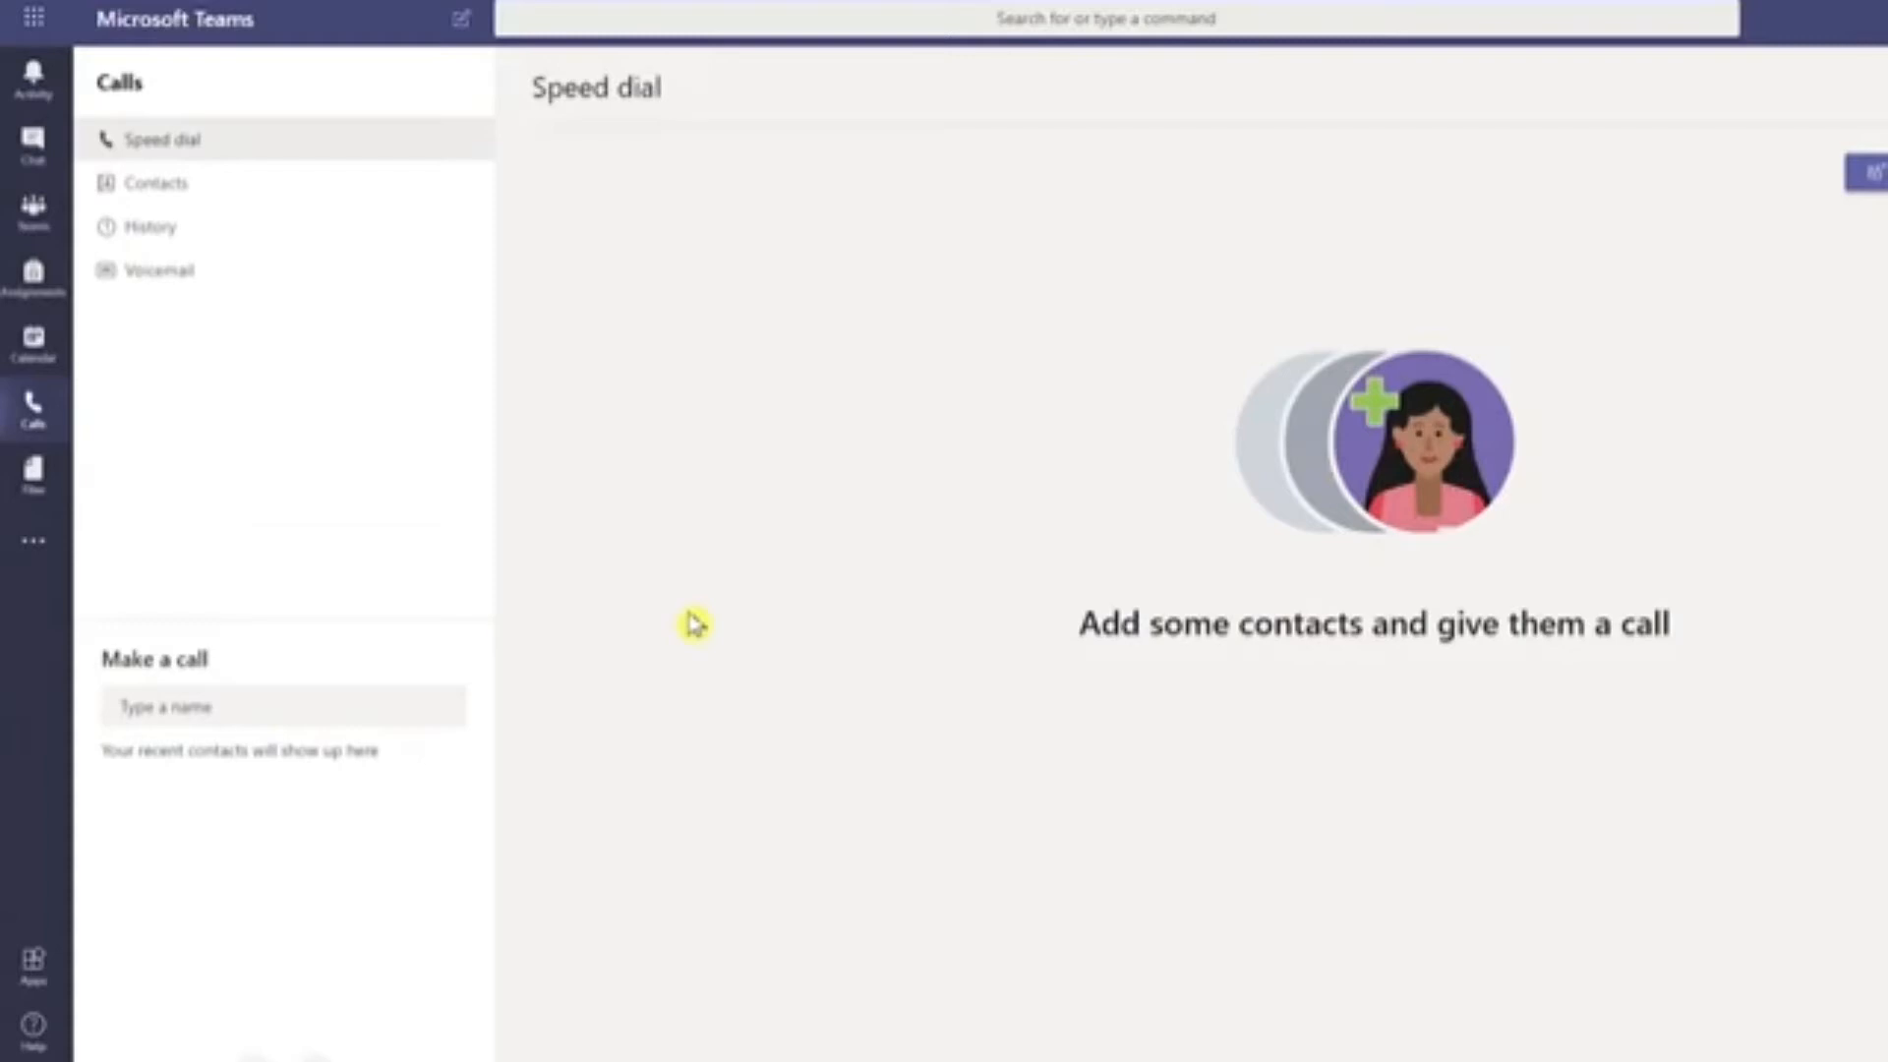
click(49, 503)
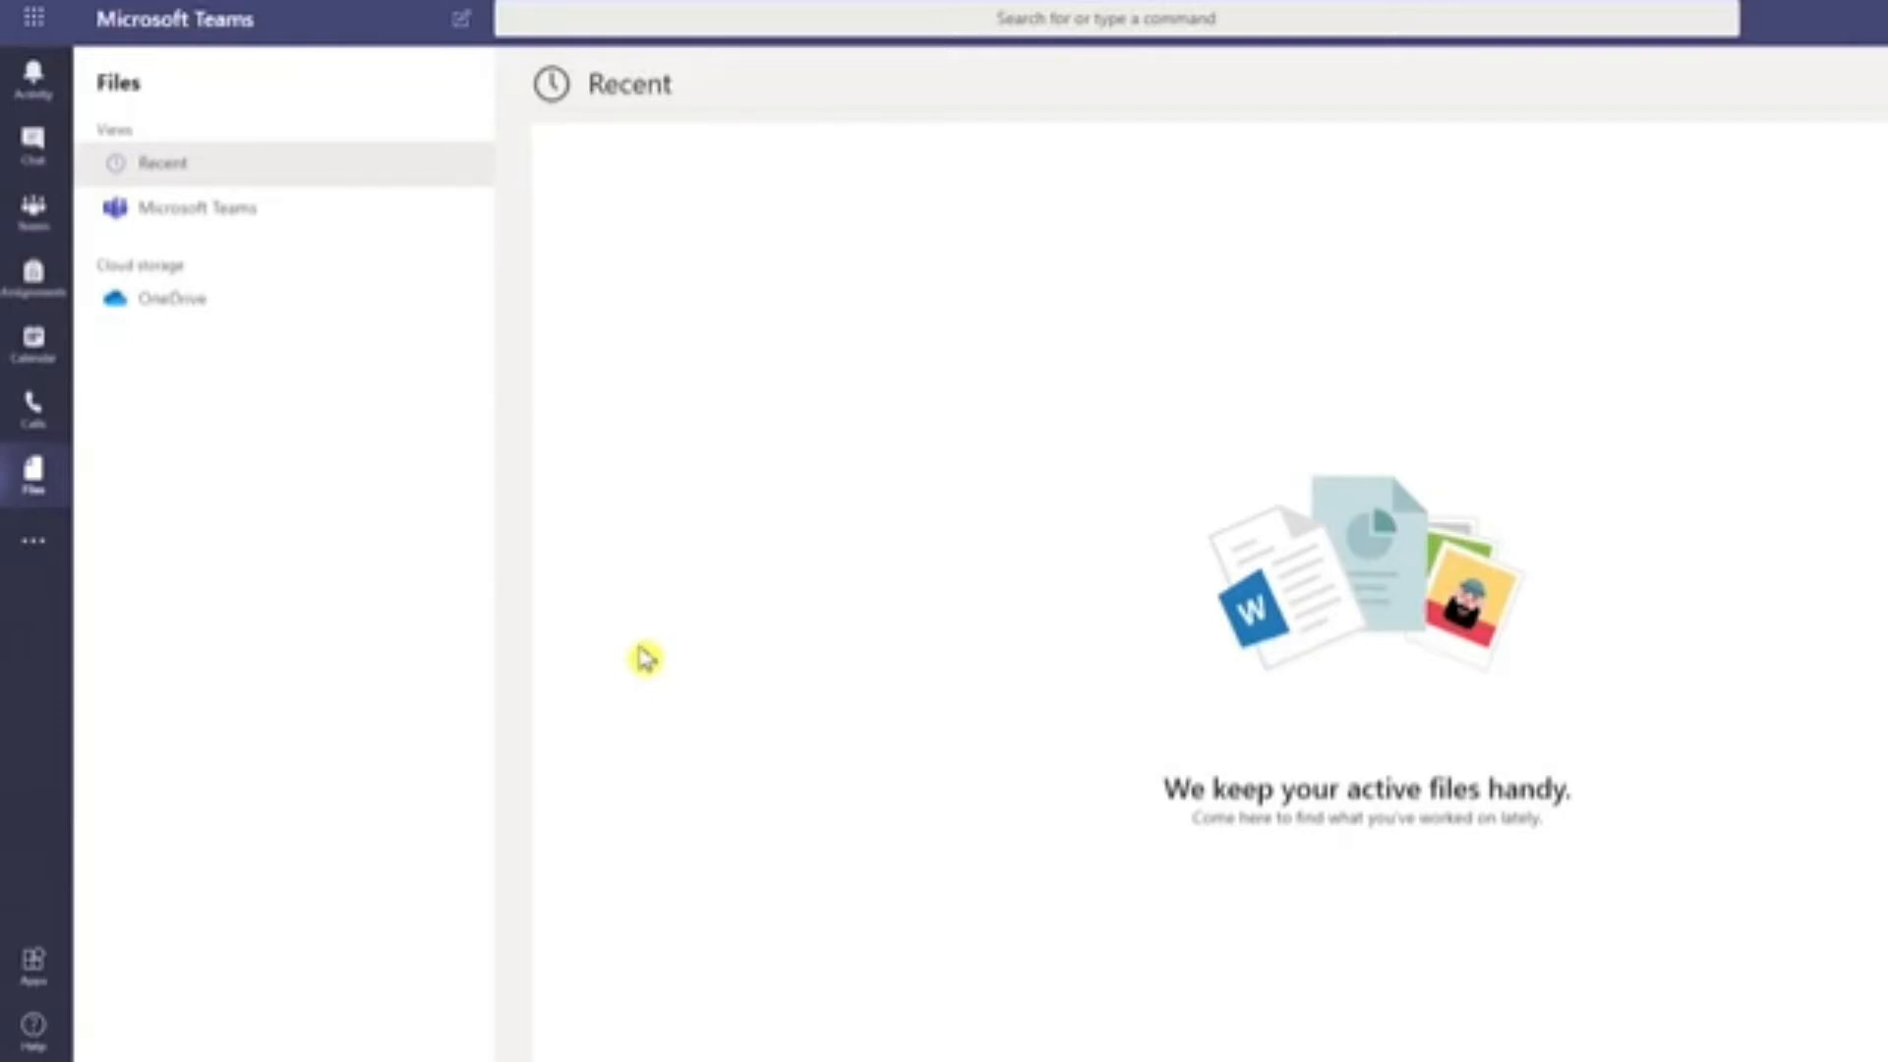
- Browse the catalogue of available apps and services, and return to its beginning
click(40, 962)
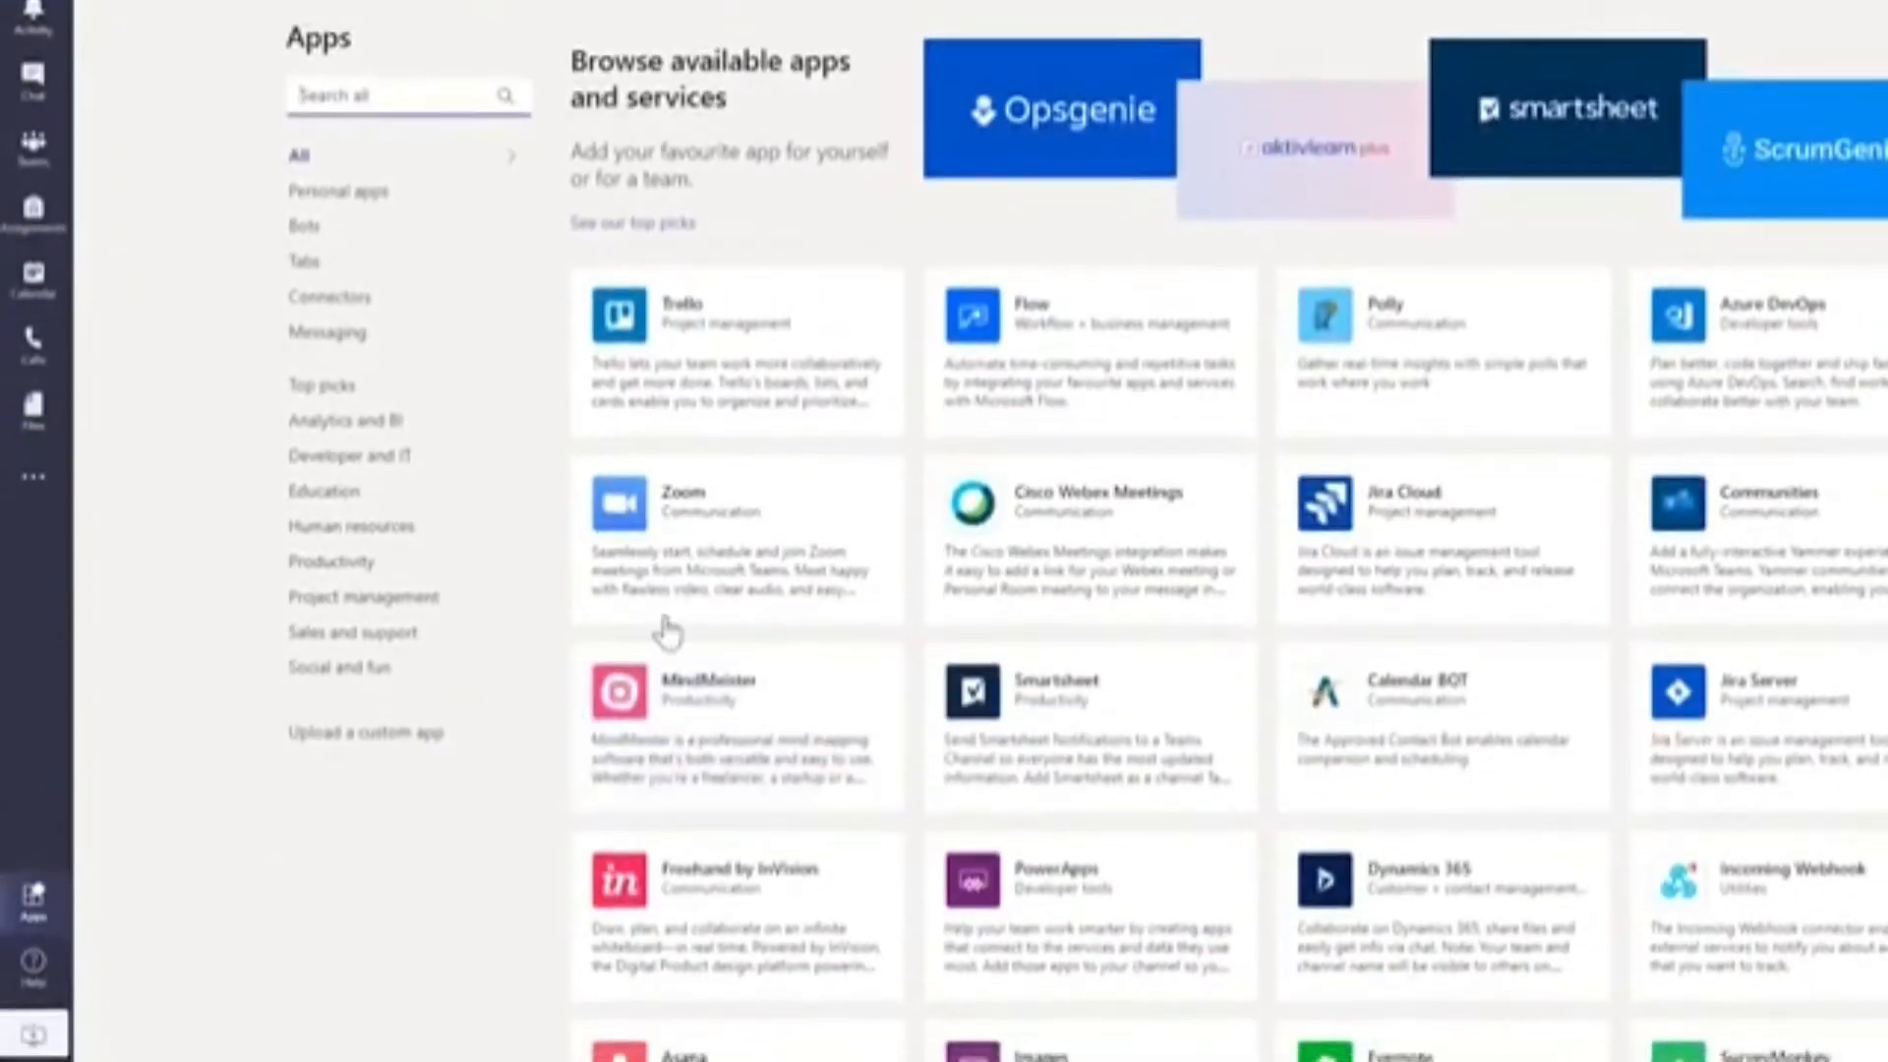
scroll(668, 633, down, 5)
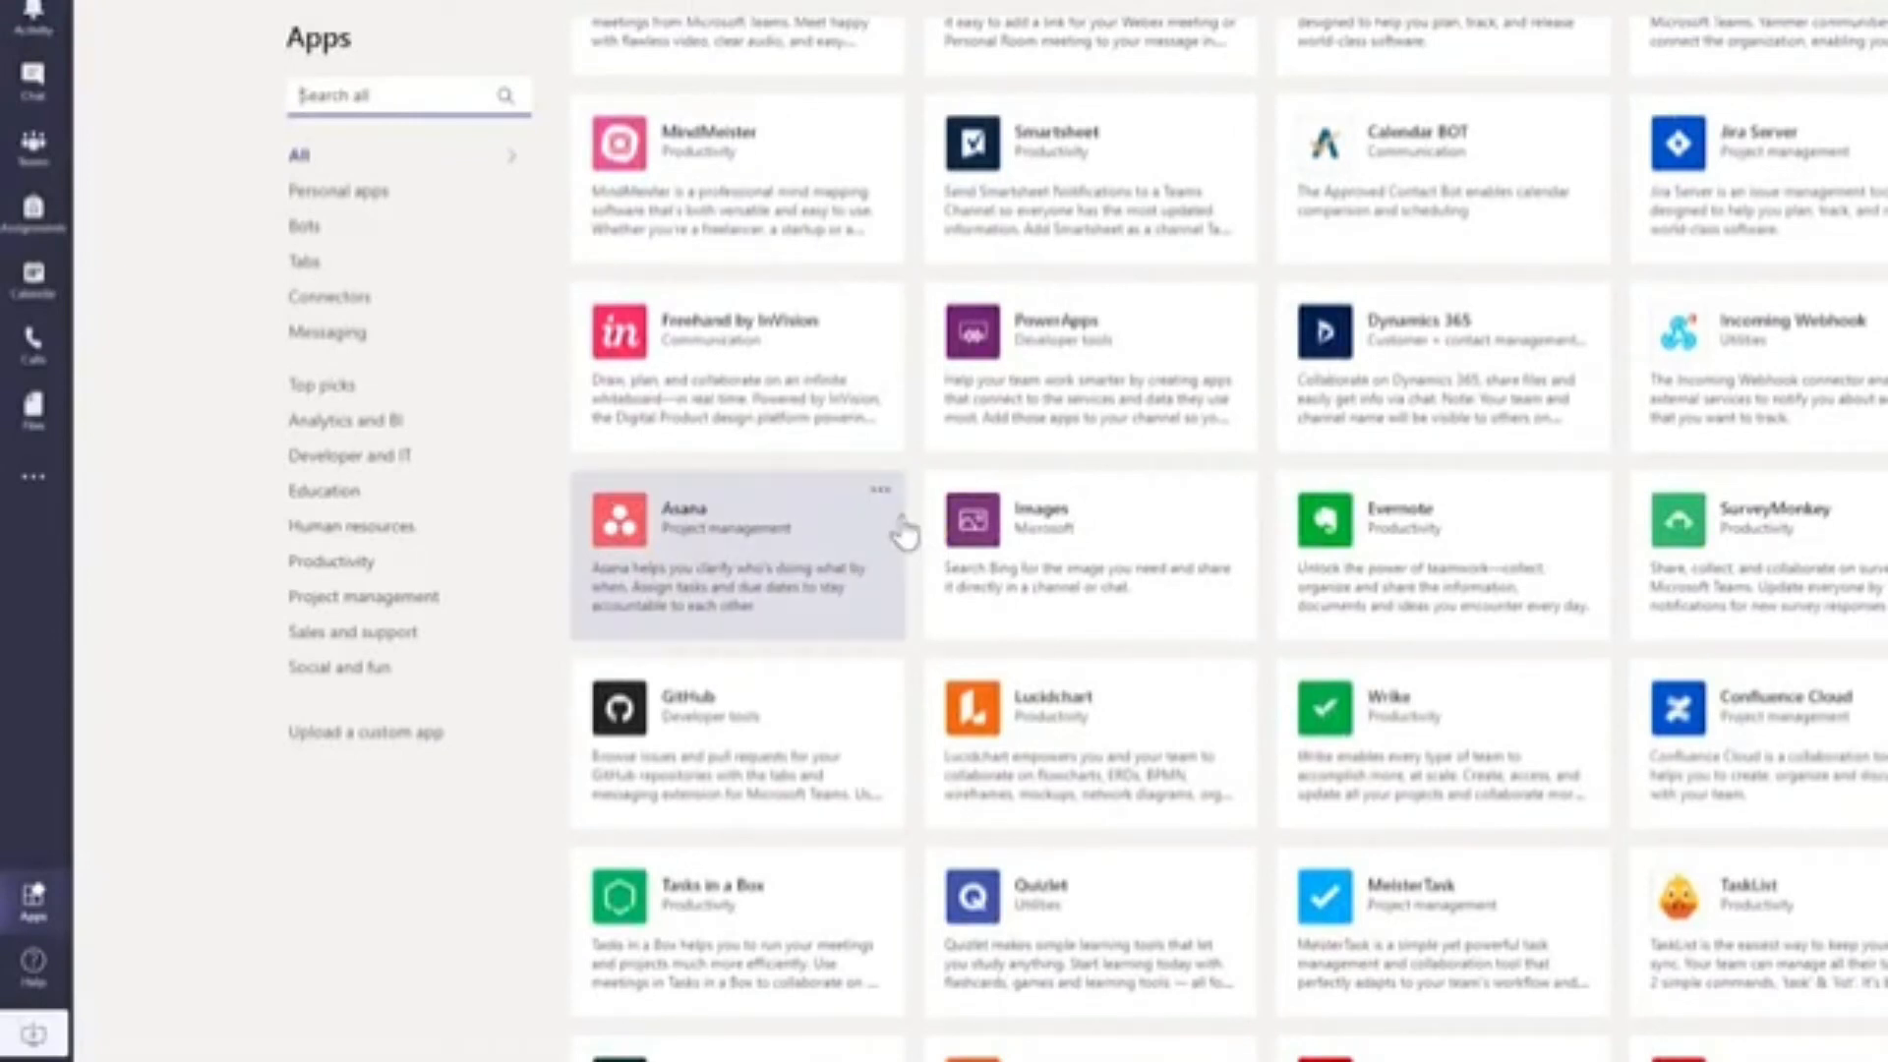
scroll(930, 526, down, 10)
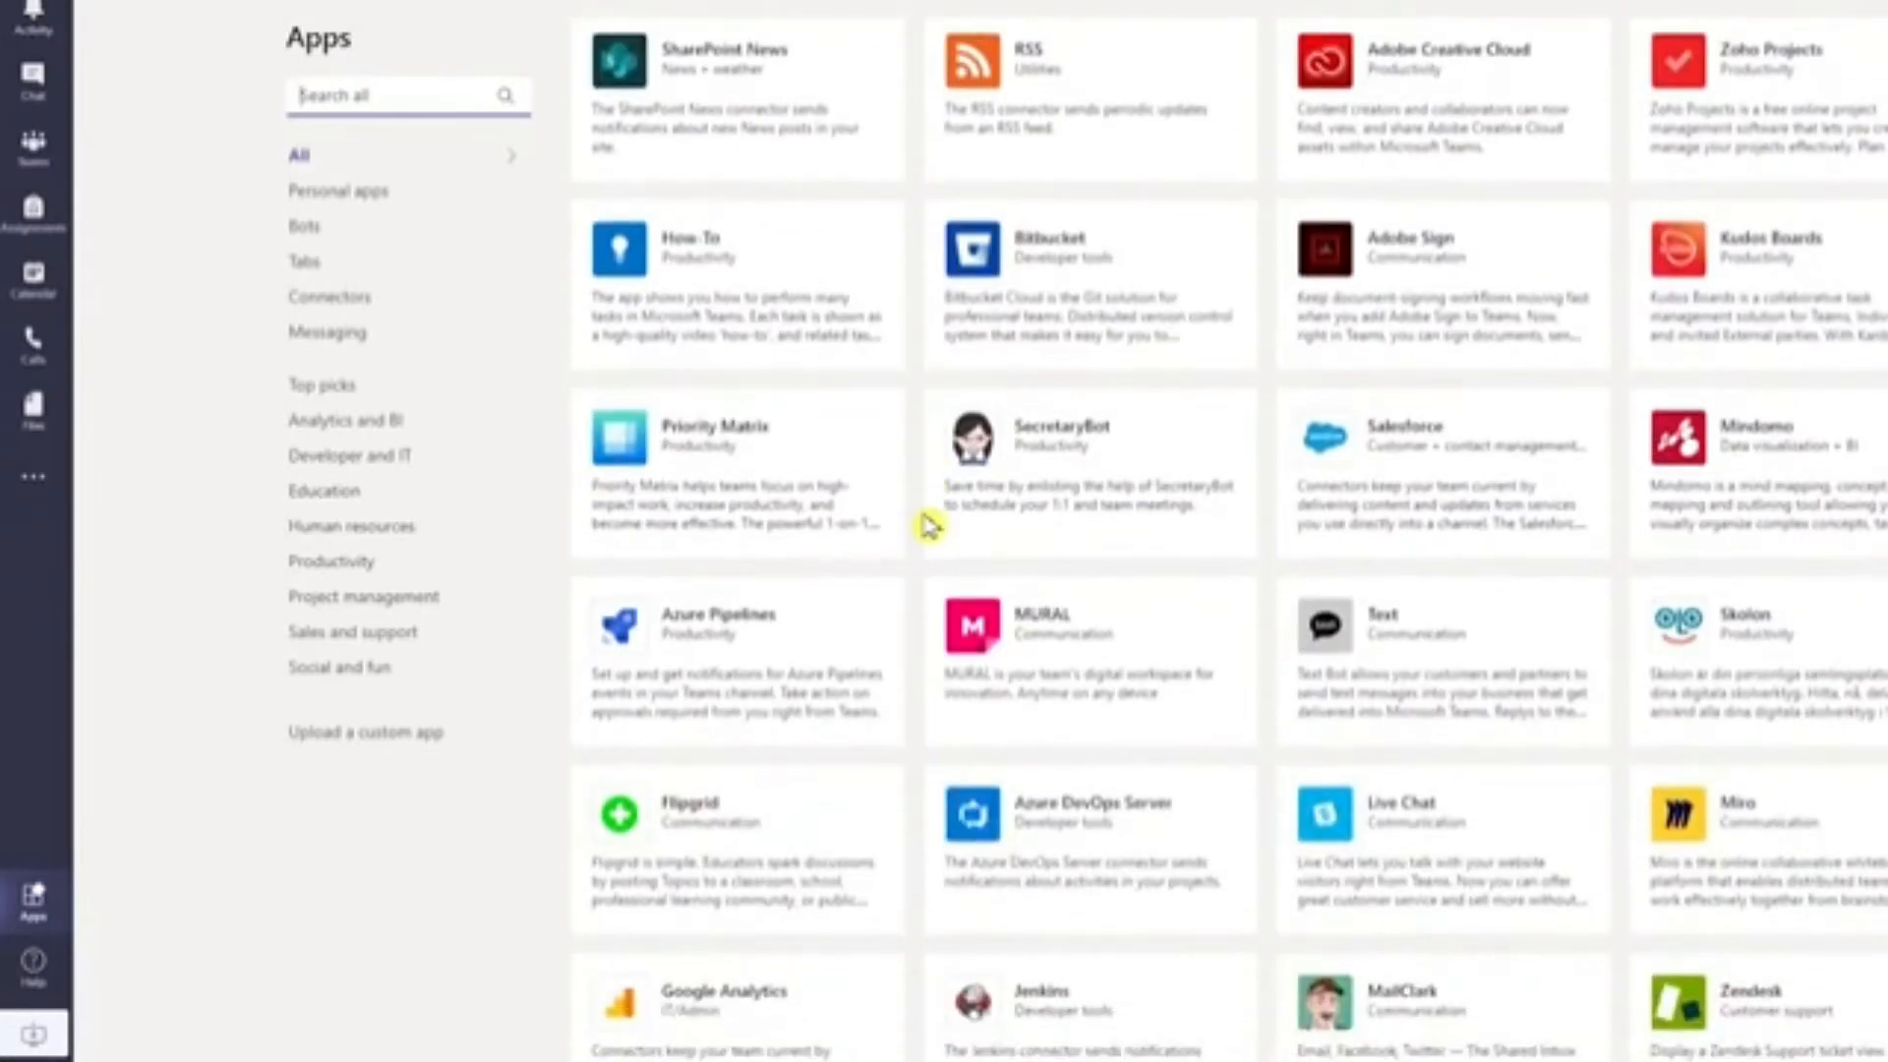
scroll(929, 527, up, 12)
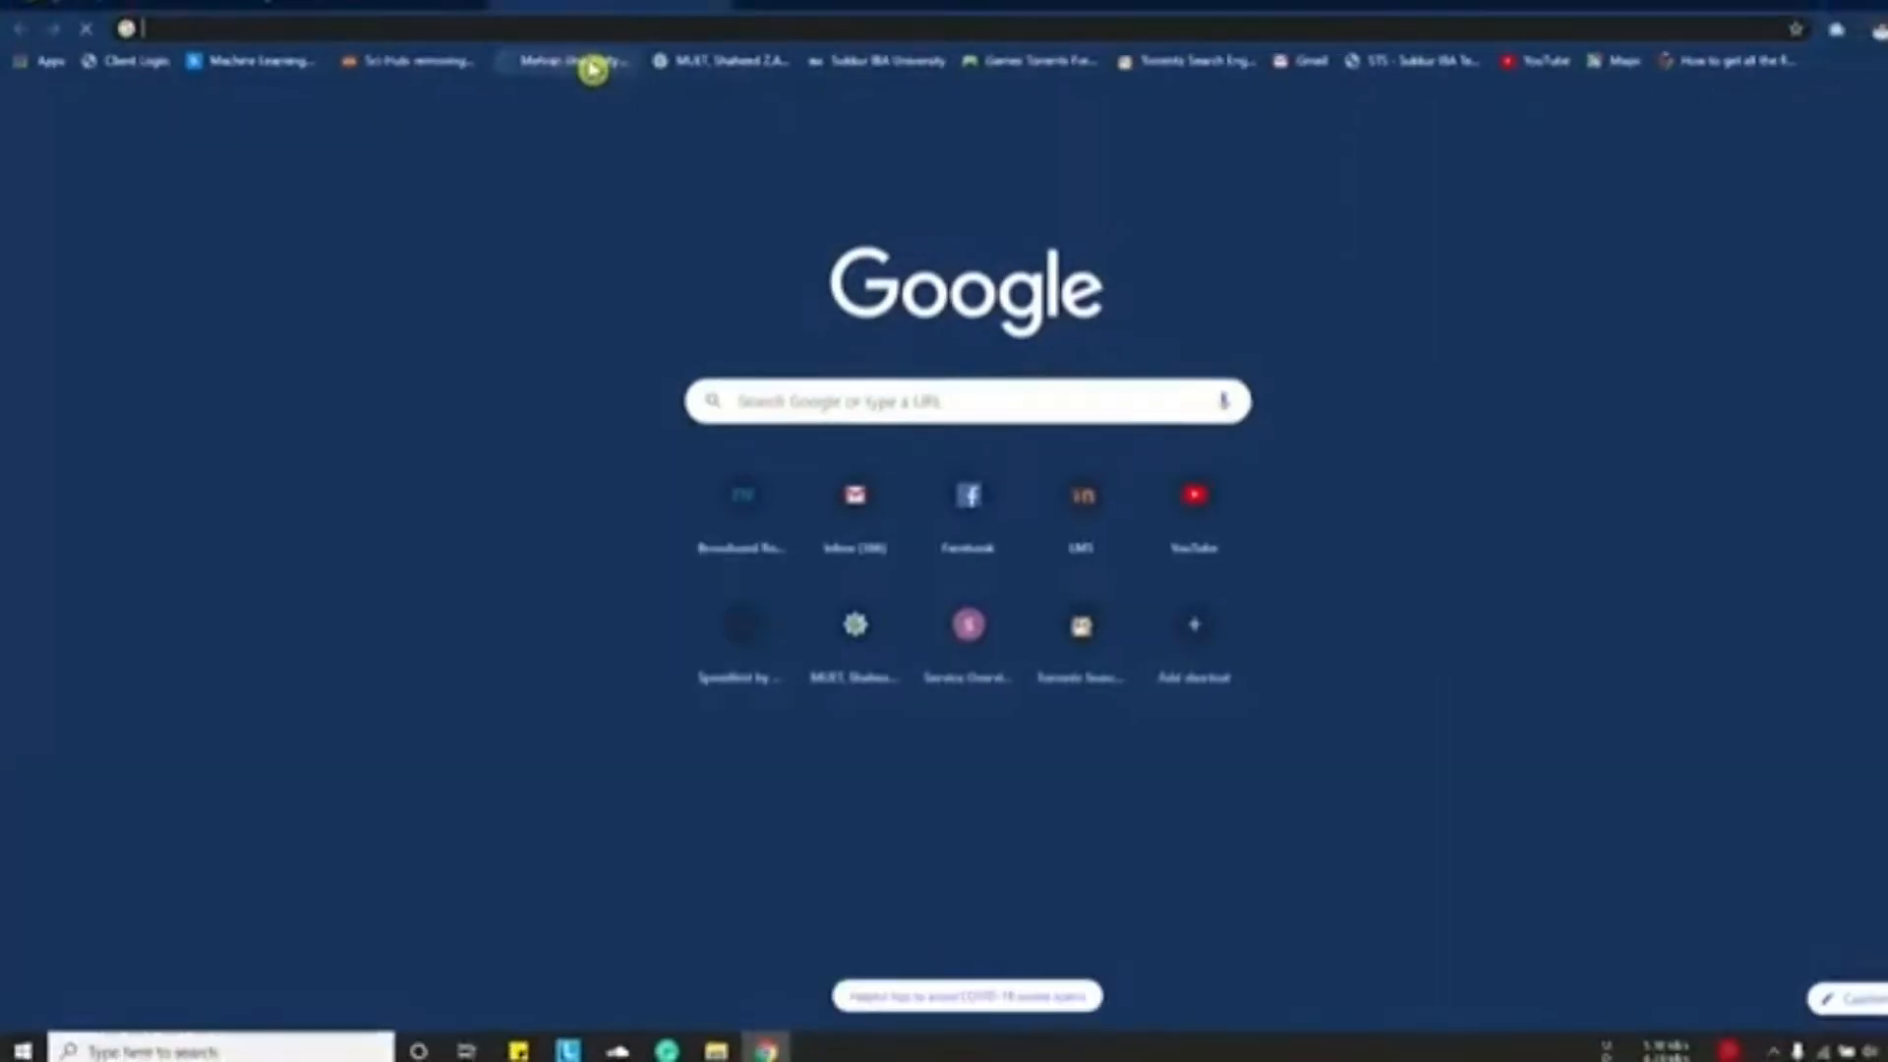
- Search Google for "download microsoft teams" and open Microsoft's official page for the desktop and mobile apps
text(d)
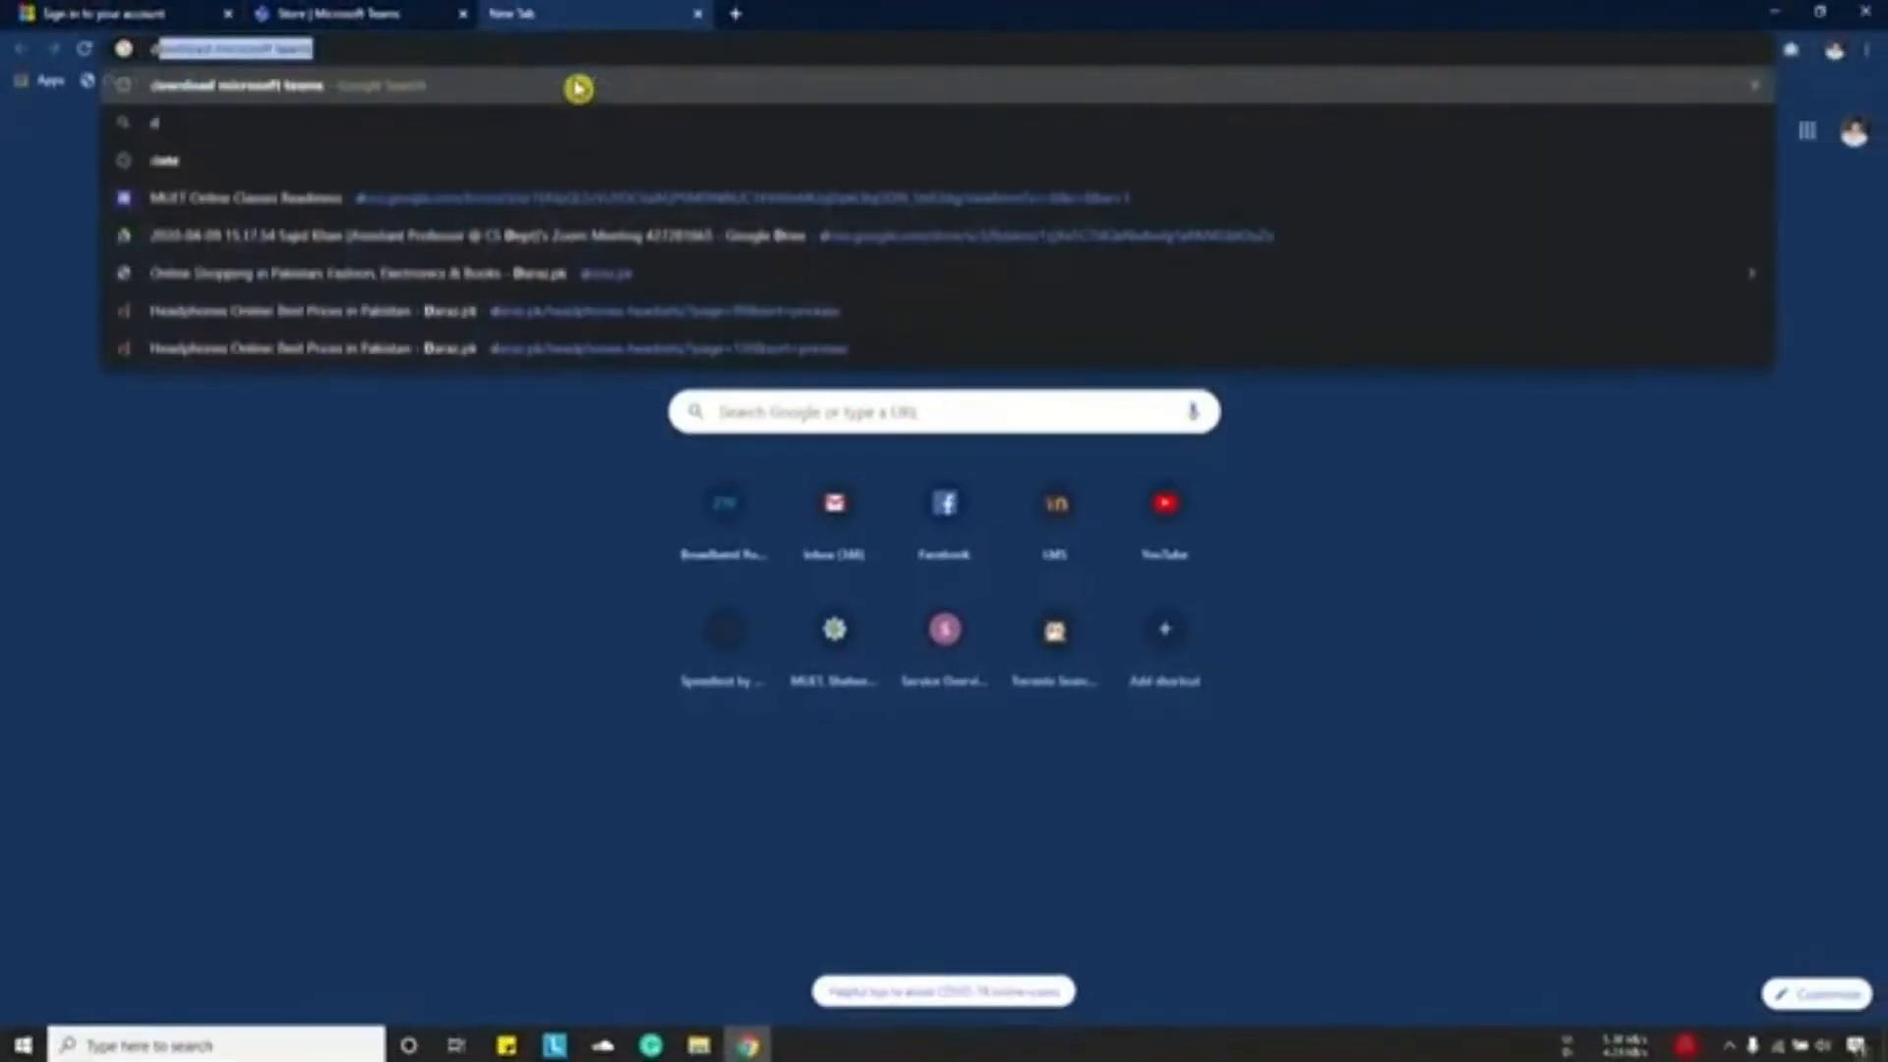
text(ownload microsoft teams)
click(578, 88)
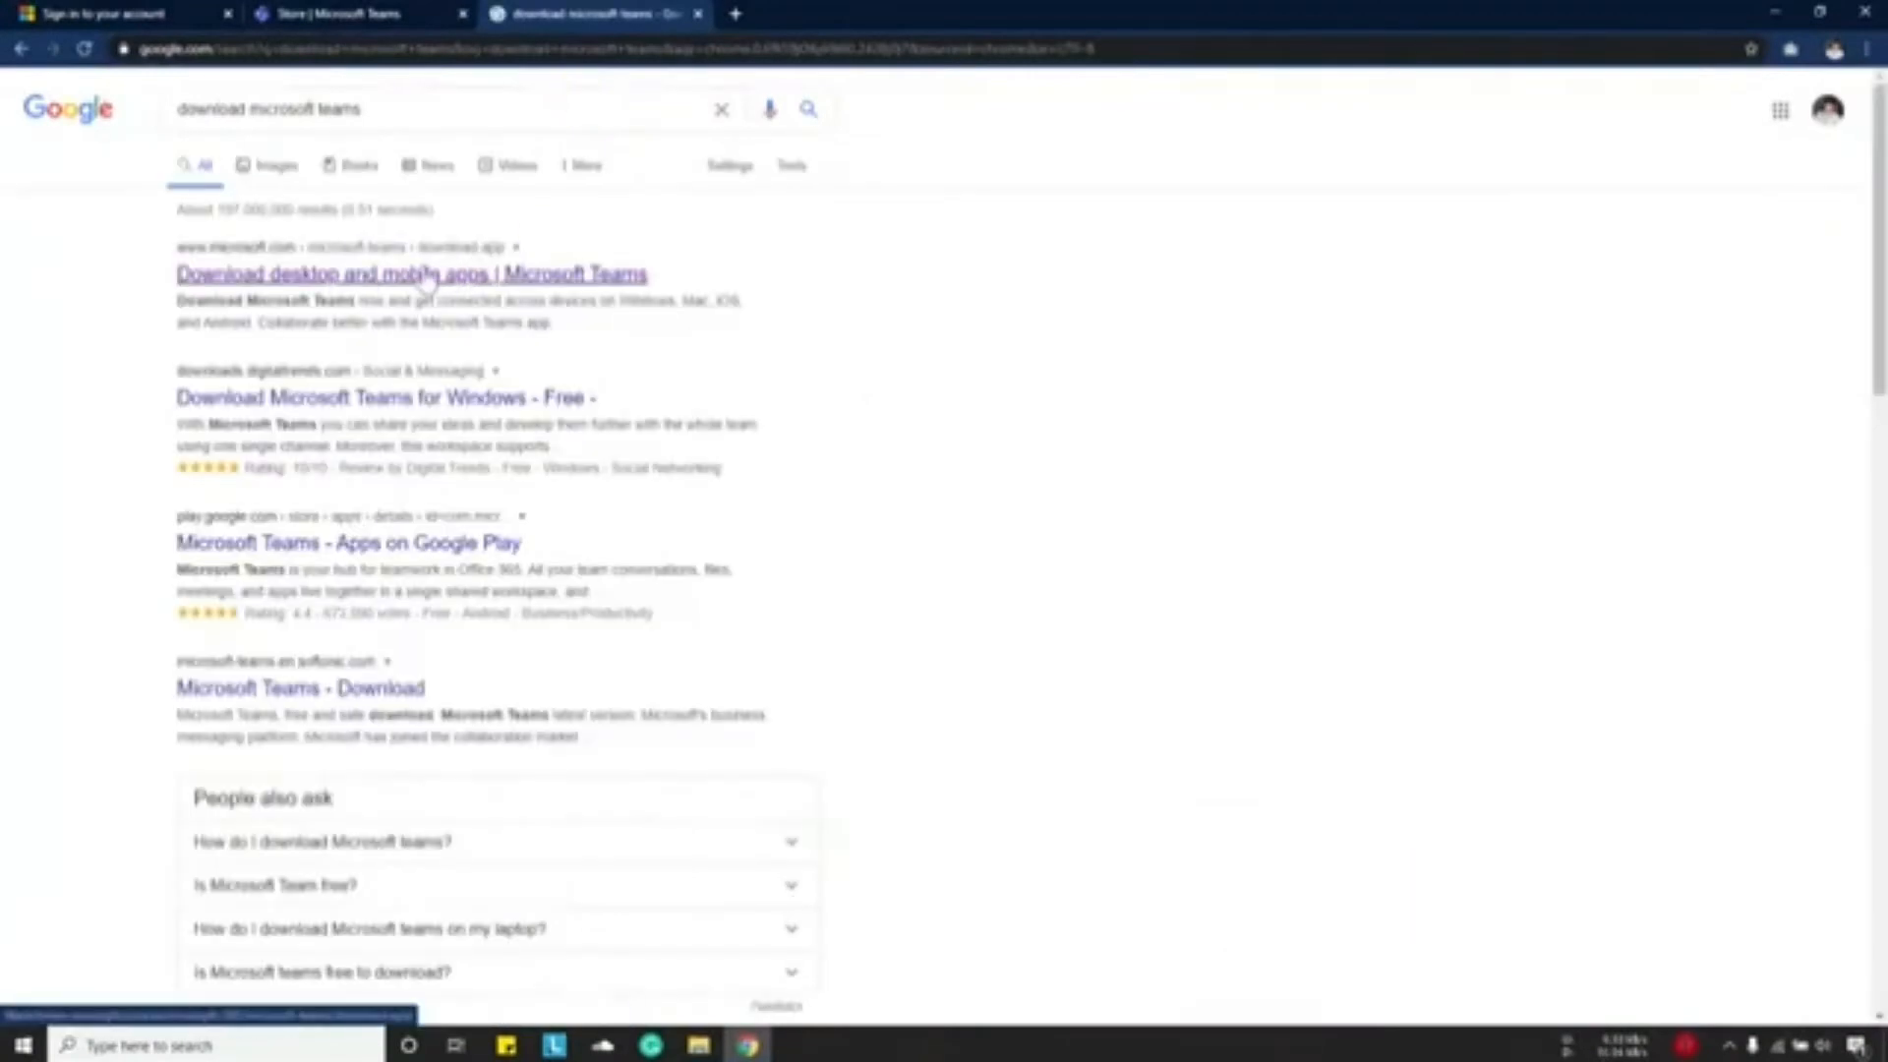
click(396, 283)
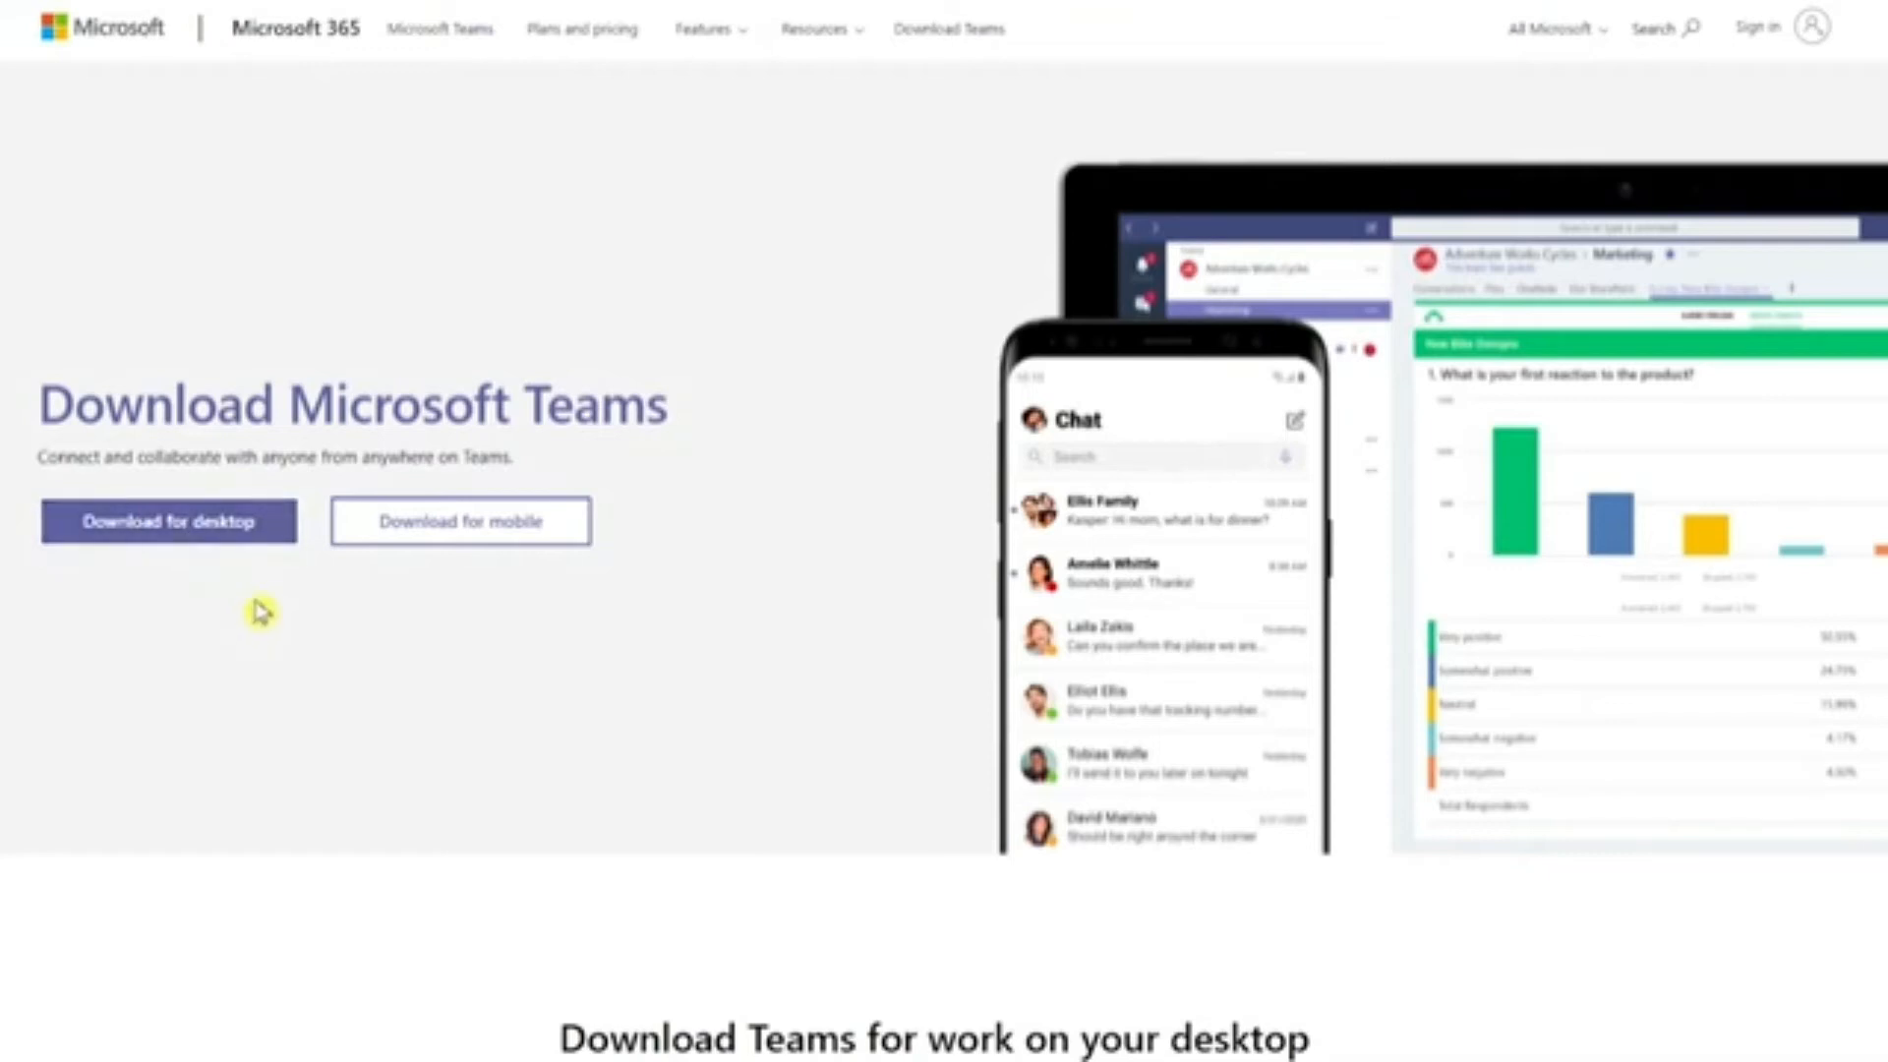
- Return to the Teams web app, download the Windows desktop app from it, and dismiss the browser's download bar
click(337, 13)
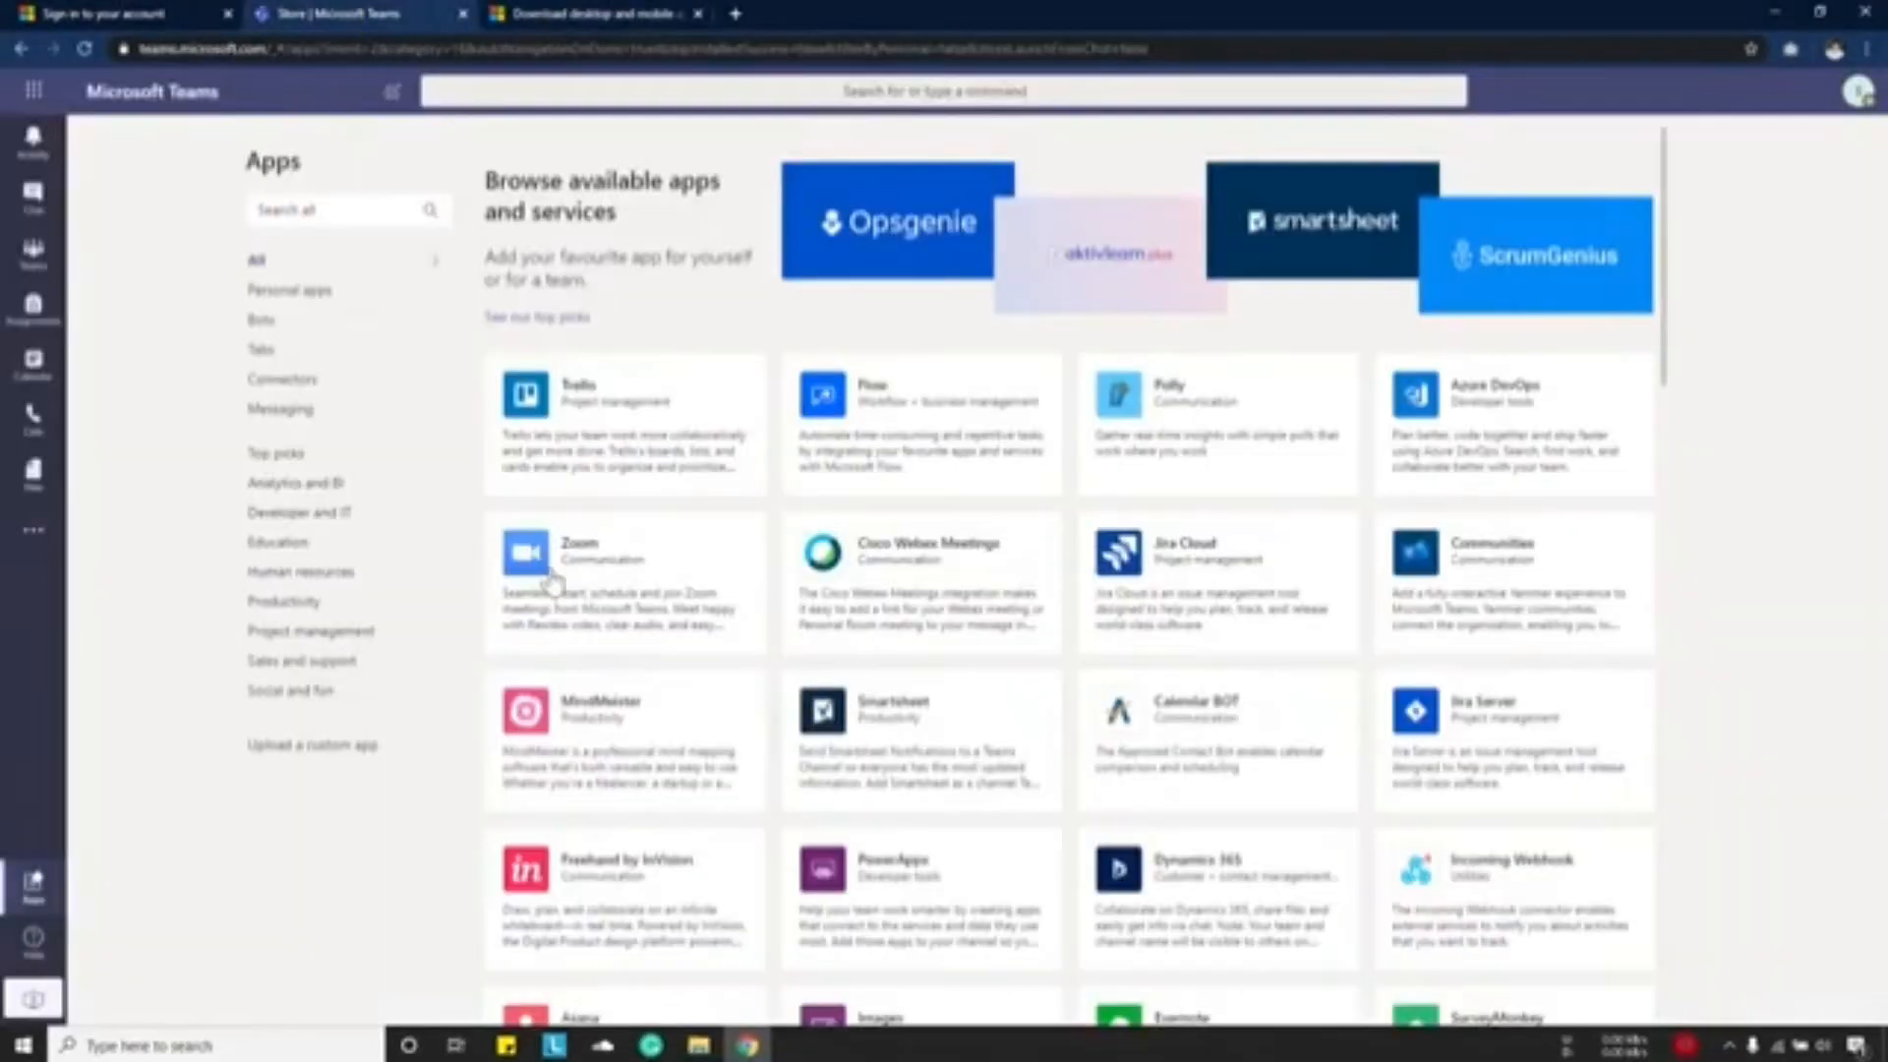
click(33, 141)
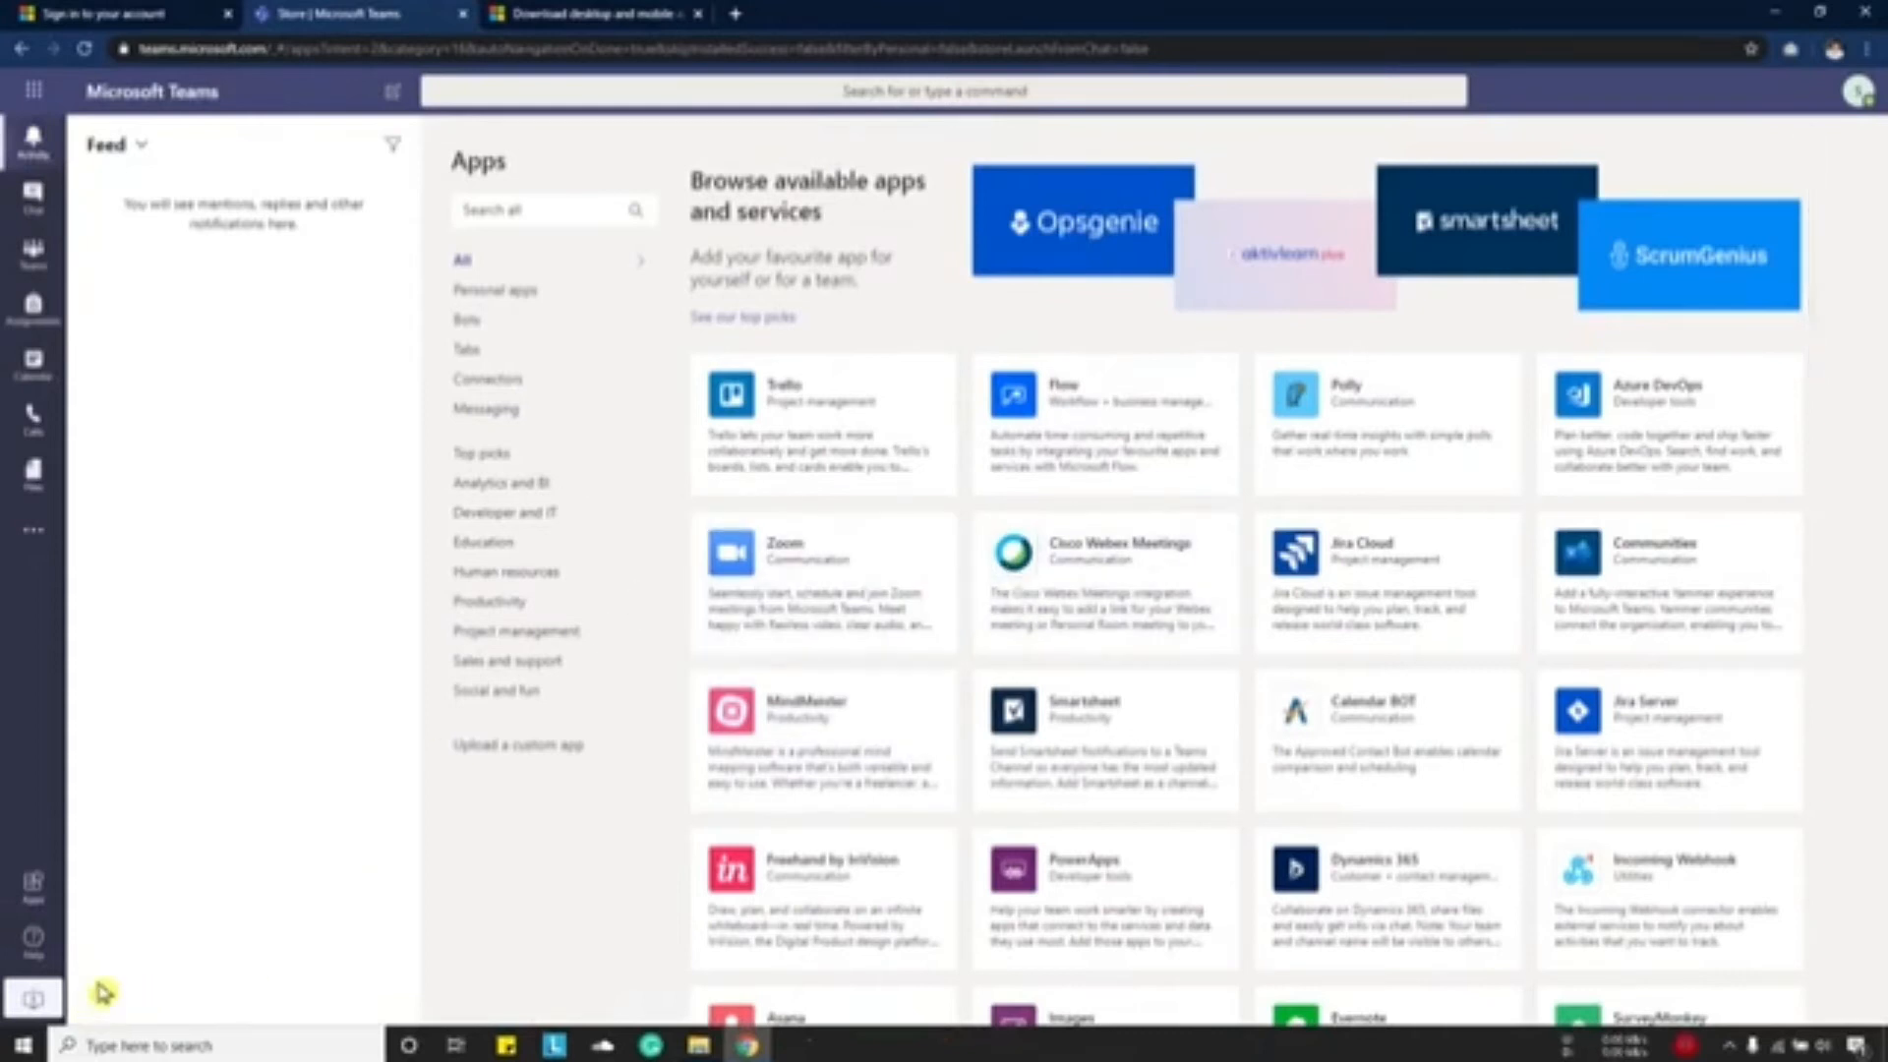
click(26, 996)
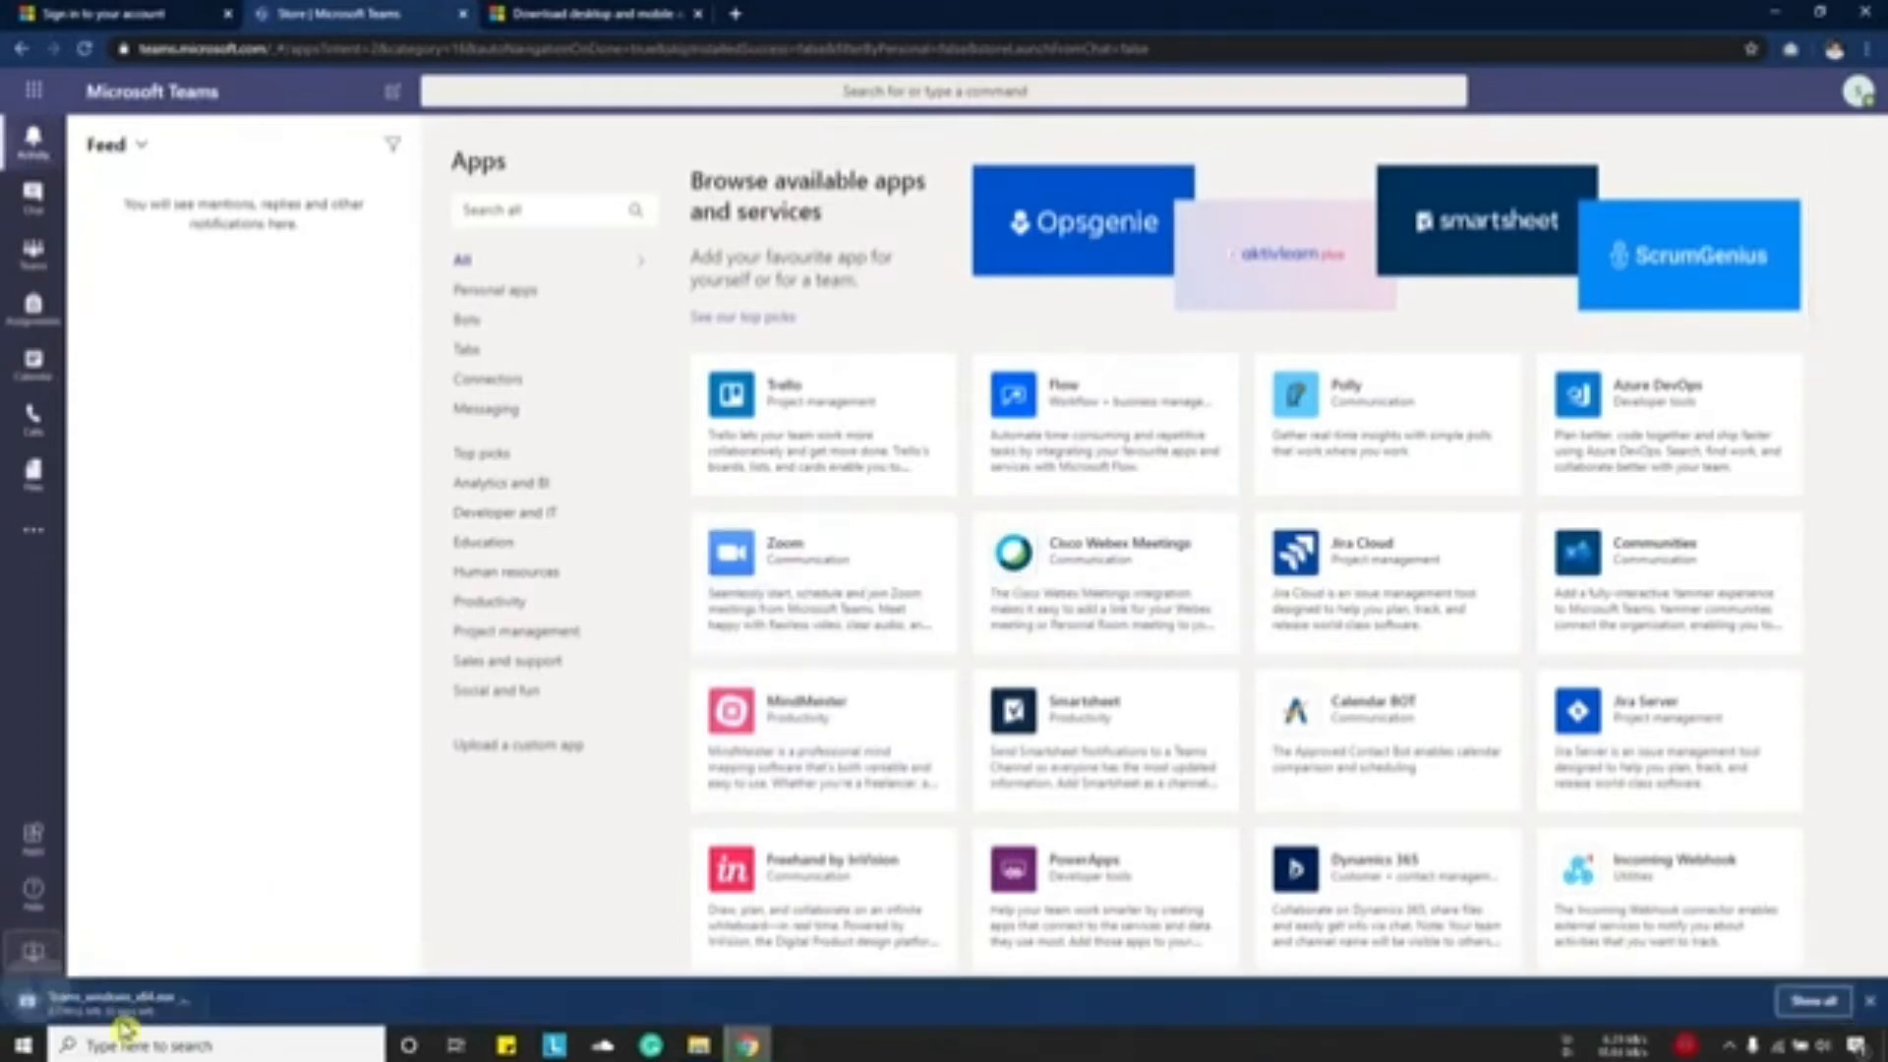
click(1870, 1000)
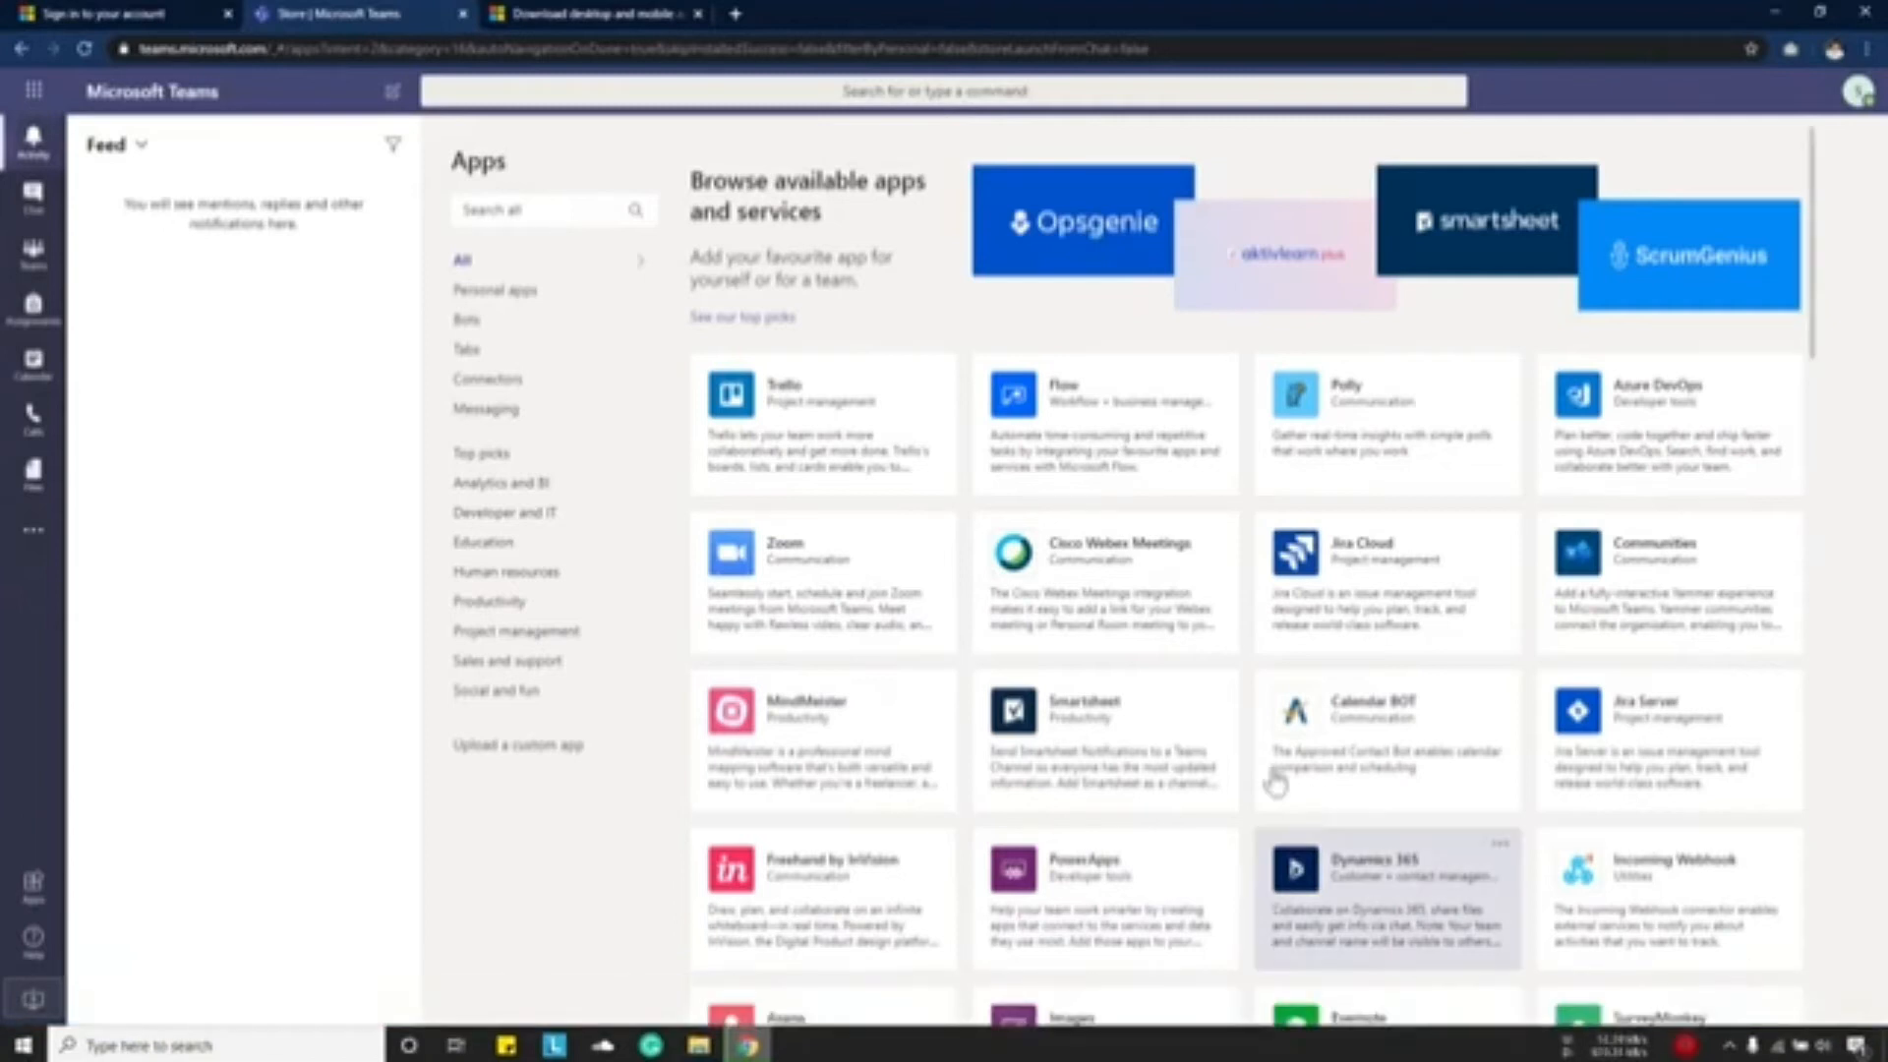
- Switch to File Explorer, run the Teams_windows_x64 installer, and sign in to the desktop app with the school account's address
key(alt+Tab)
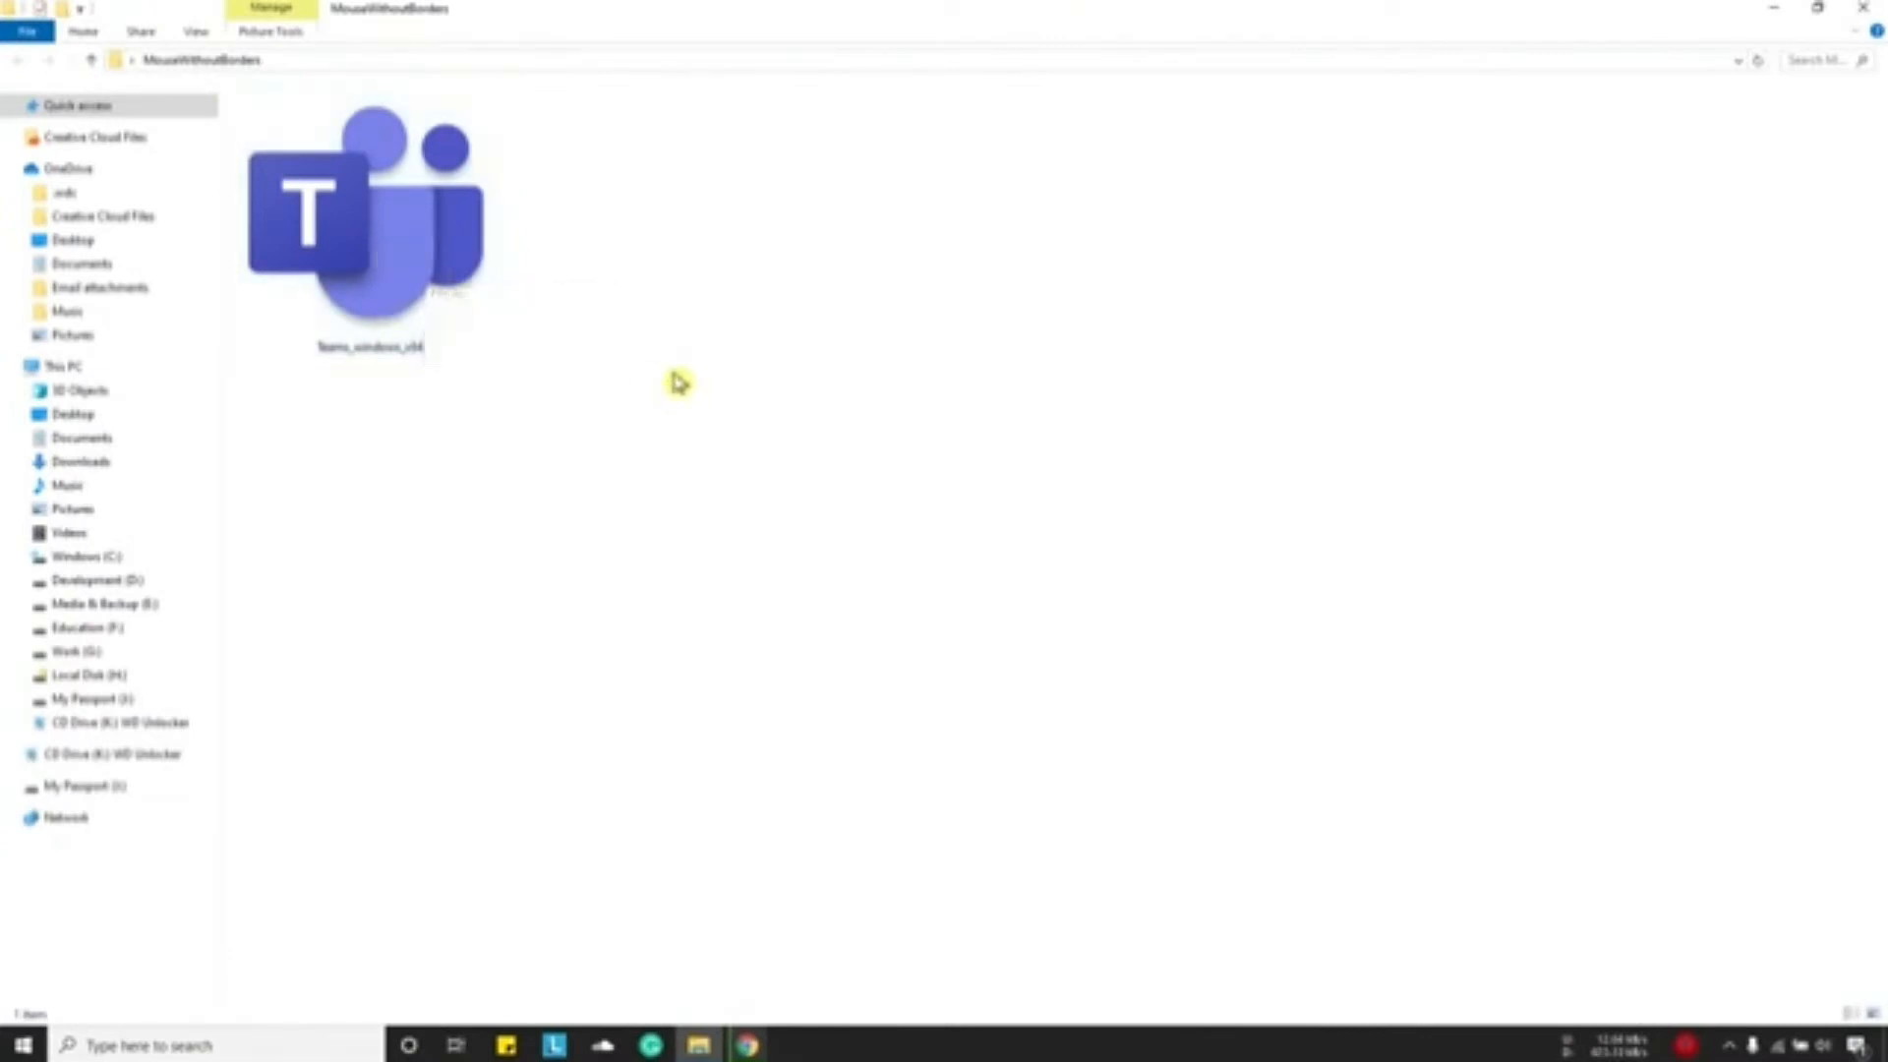
double_click(442, 293)
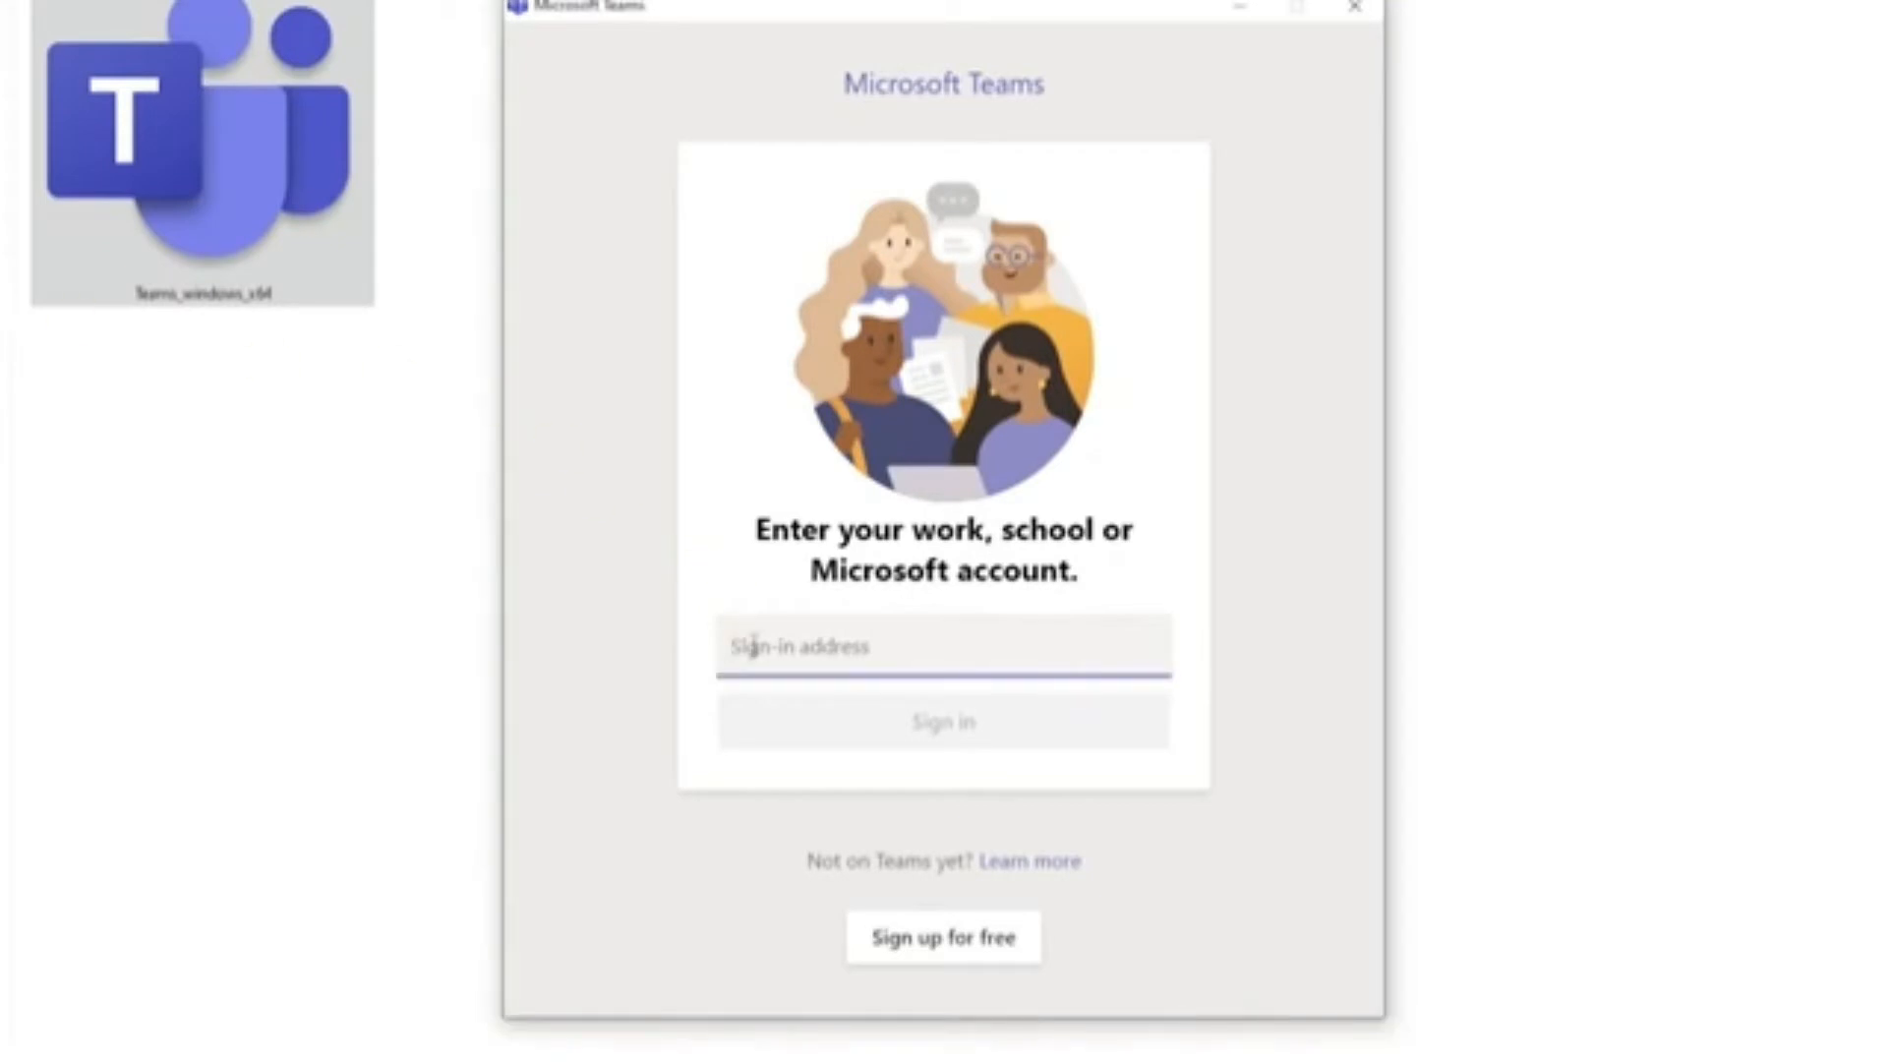
click(774, 647)
click(878, 742)
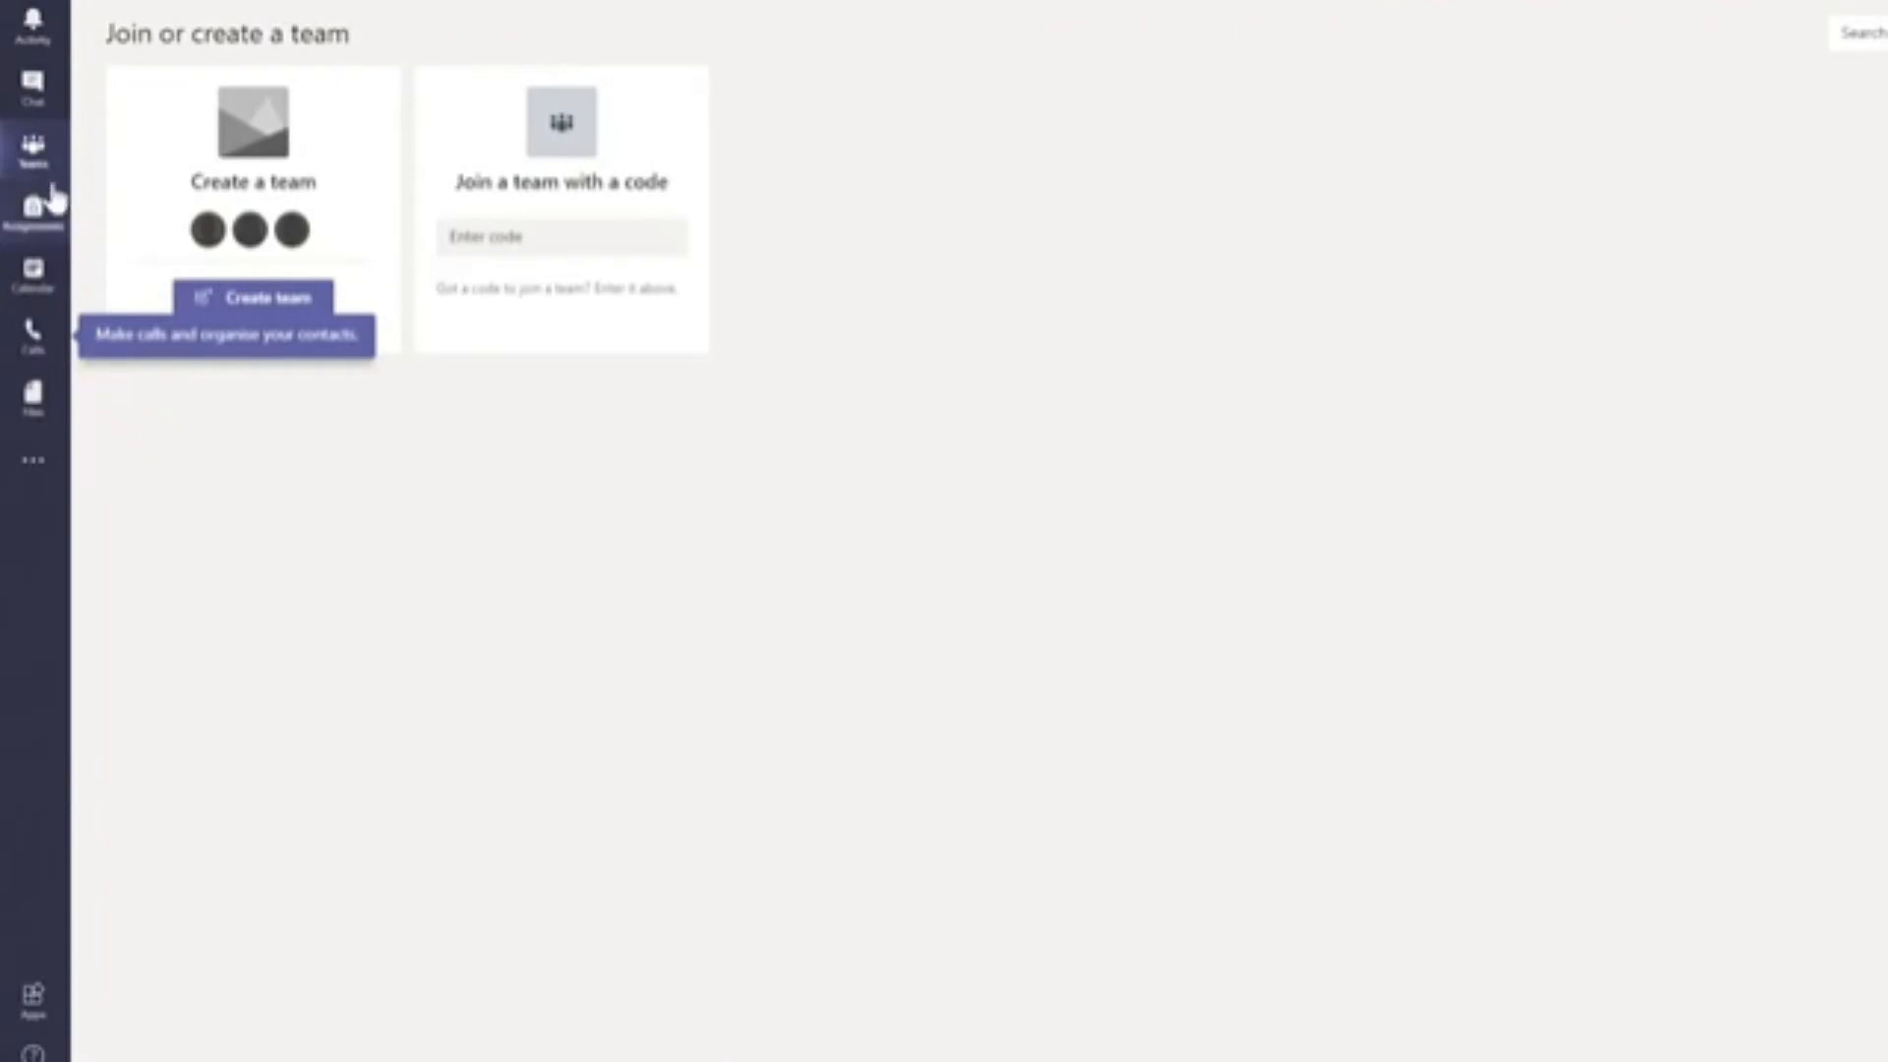
- Start creating a new team and name it "Computer Programming"
click(43, 153)
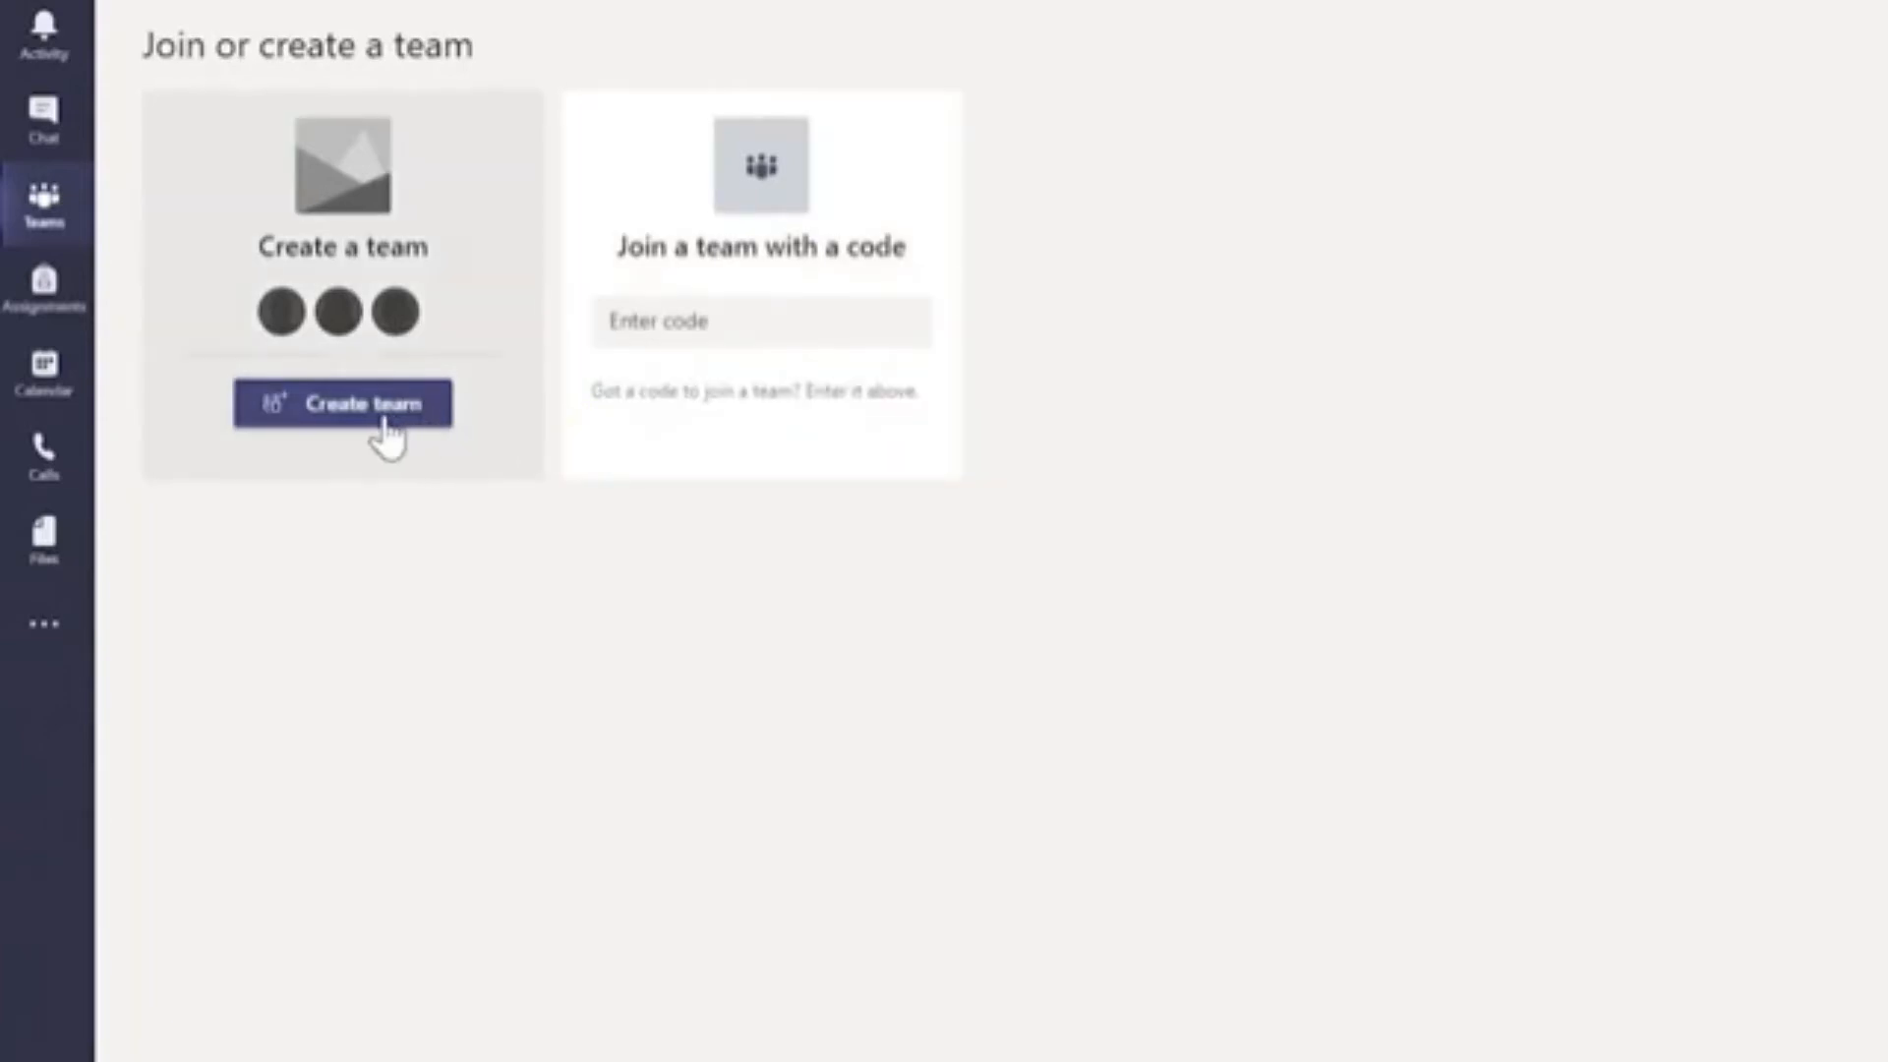
click(379, 437)
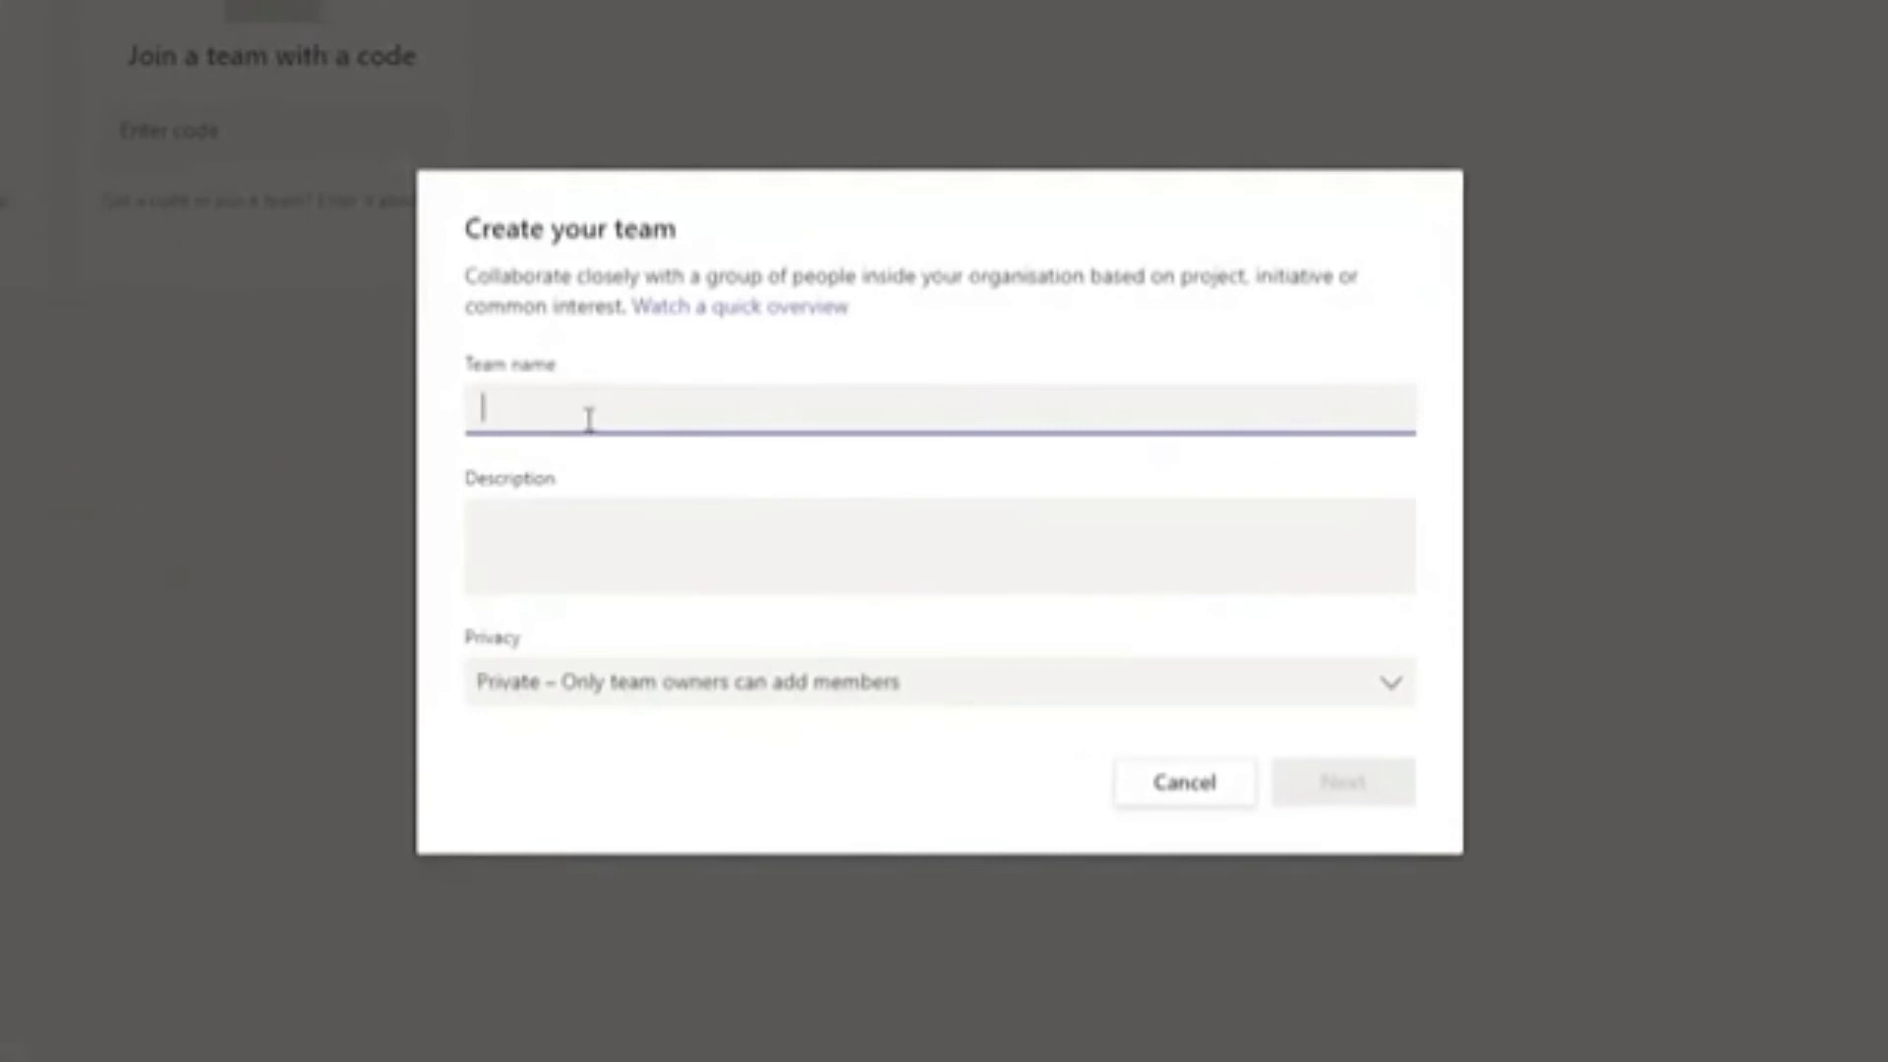
text(Computer )
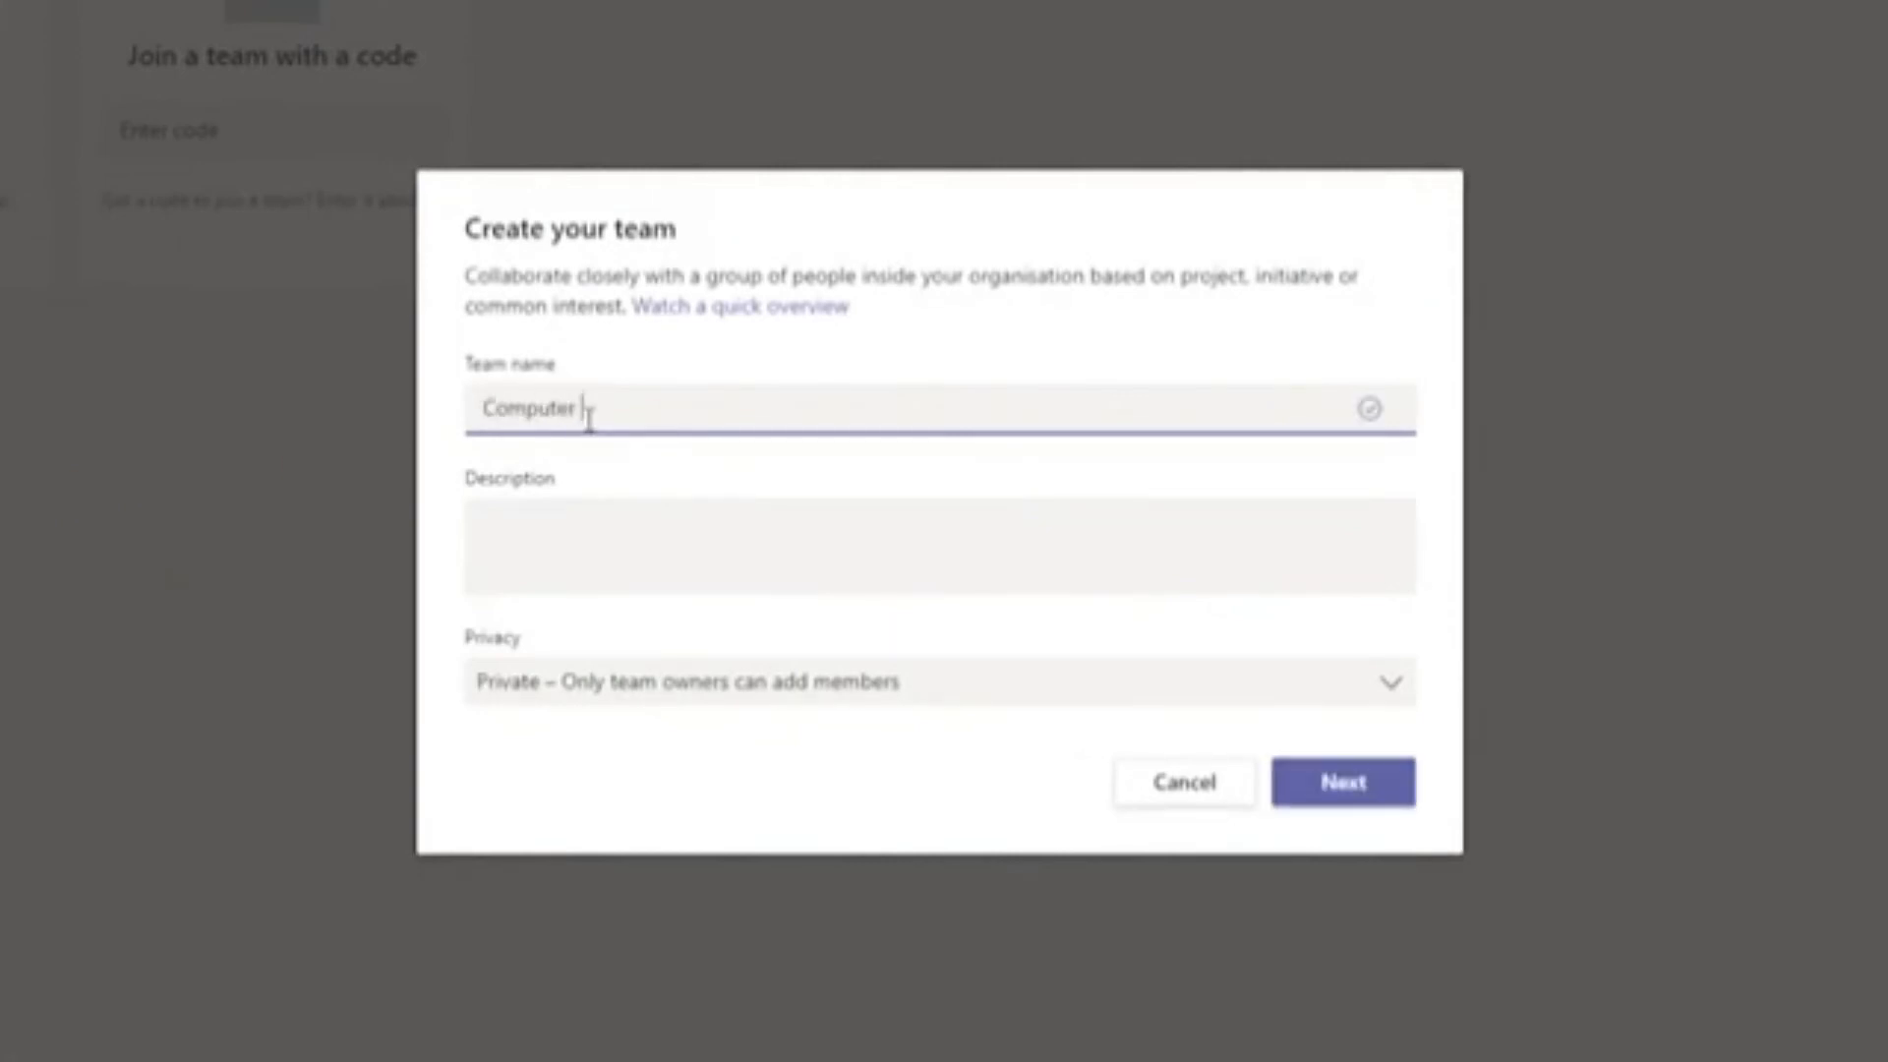
text(Programming)
- Leave the description empty, set the privacy to "Public – Anyone in your organisation can join", and continue to adding members
click(599, 505)
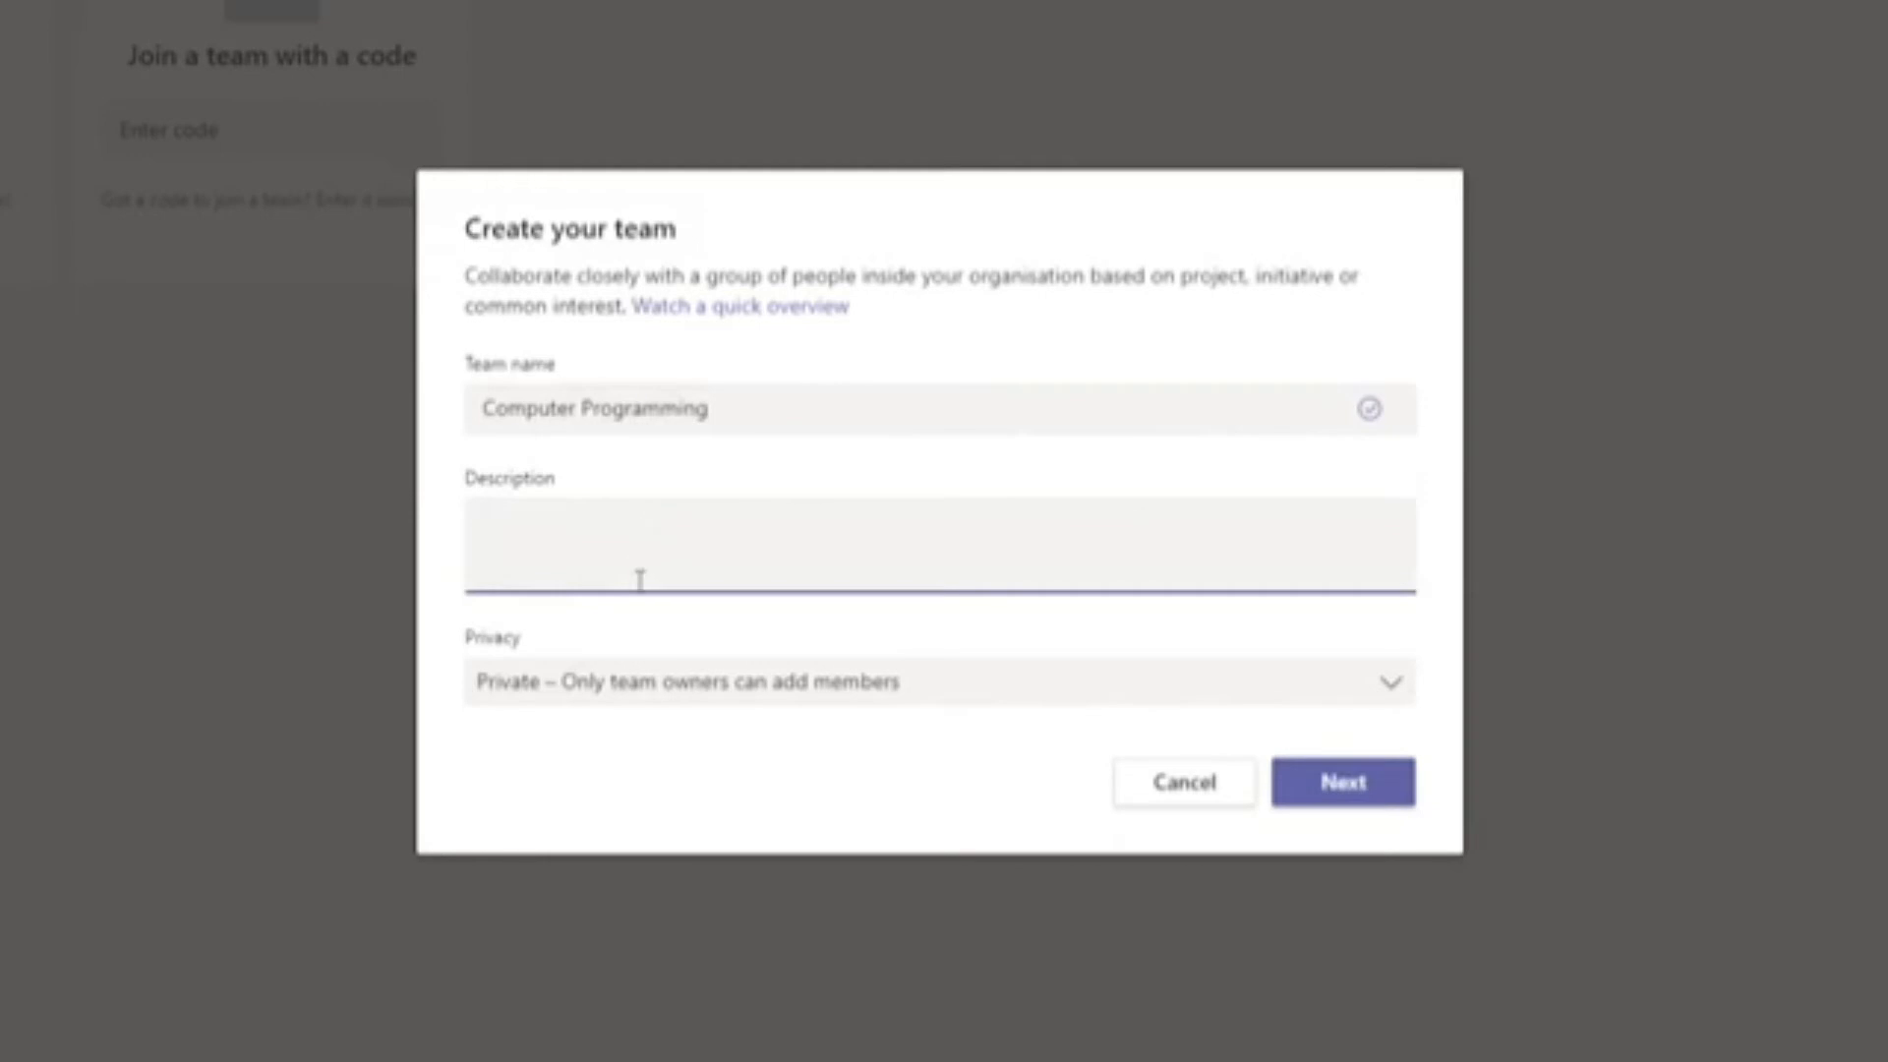
click(1042, 689)
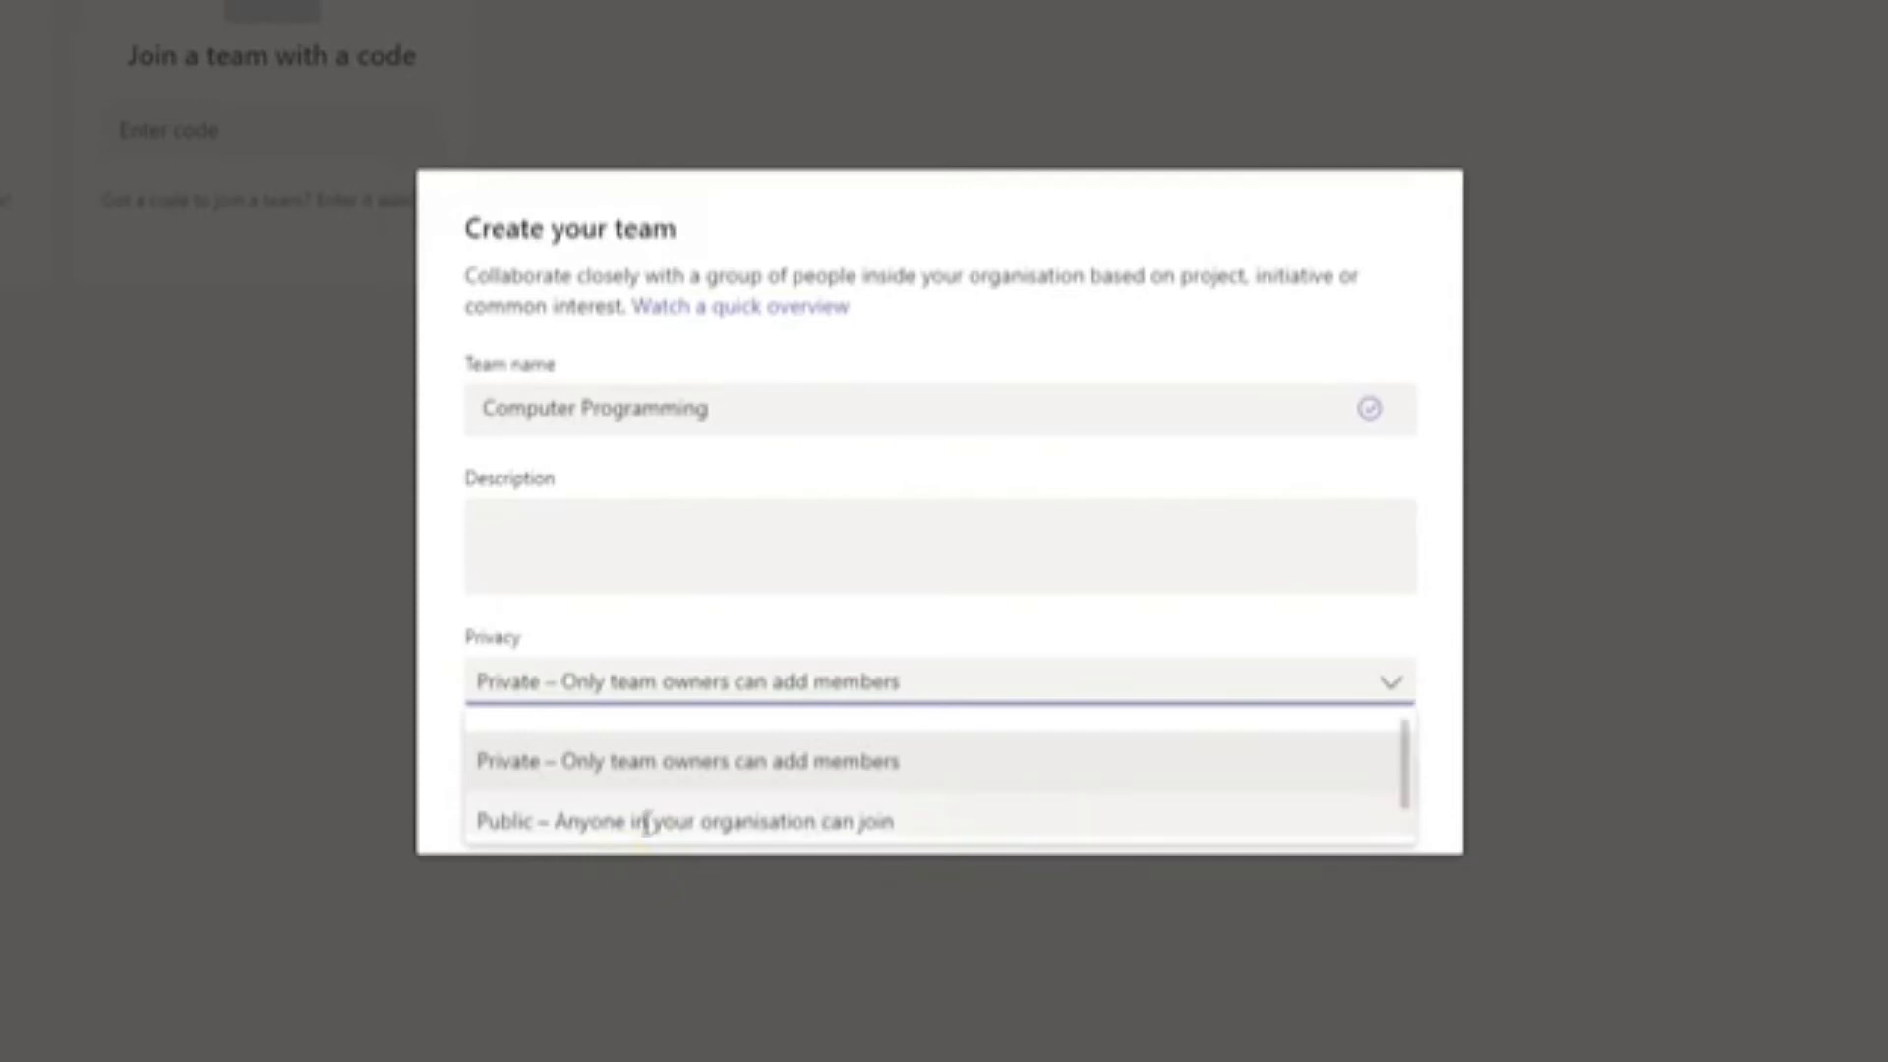
click(988, 826)
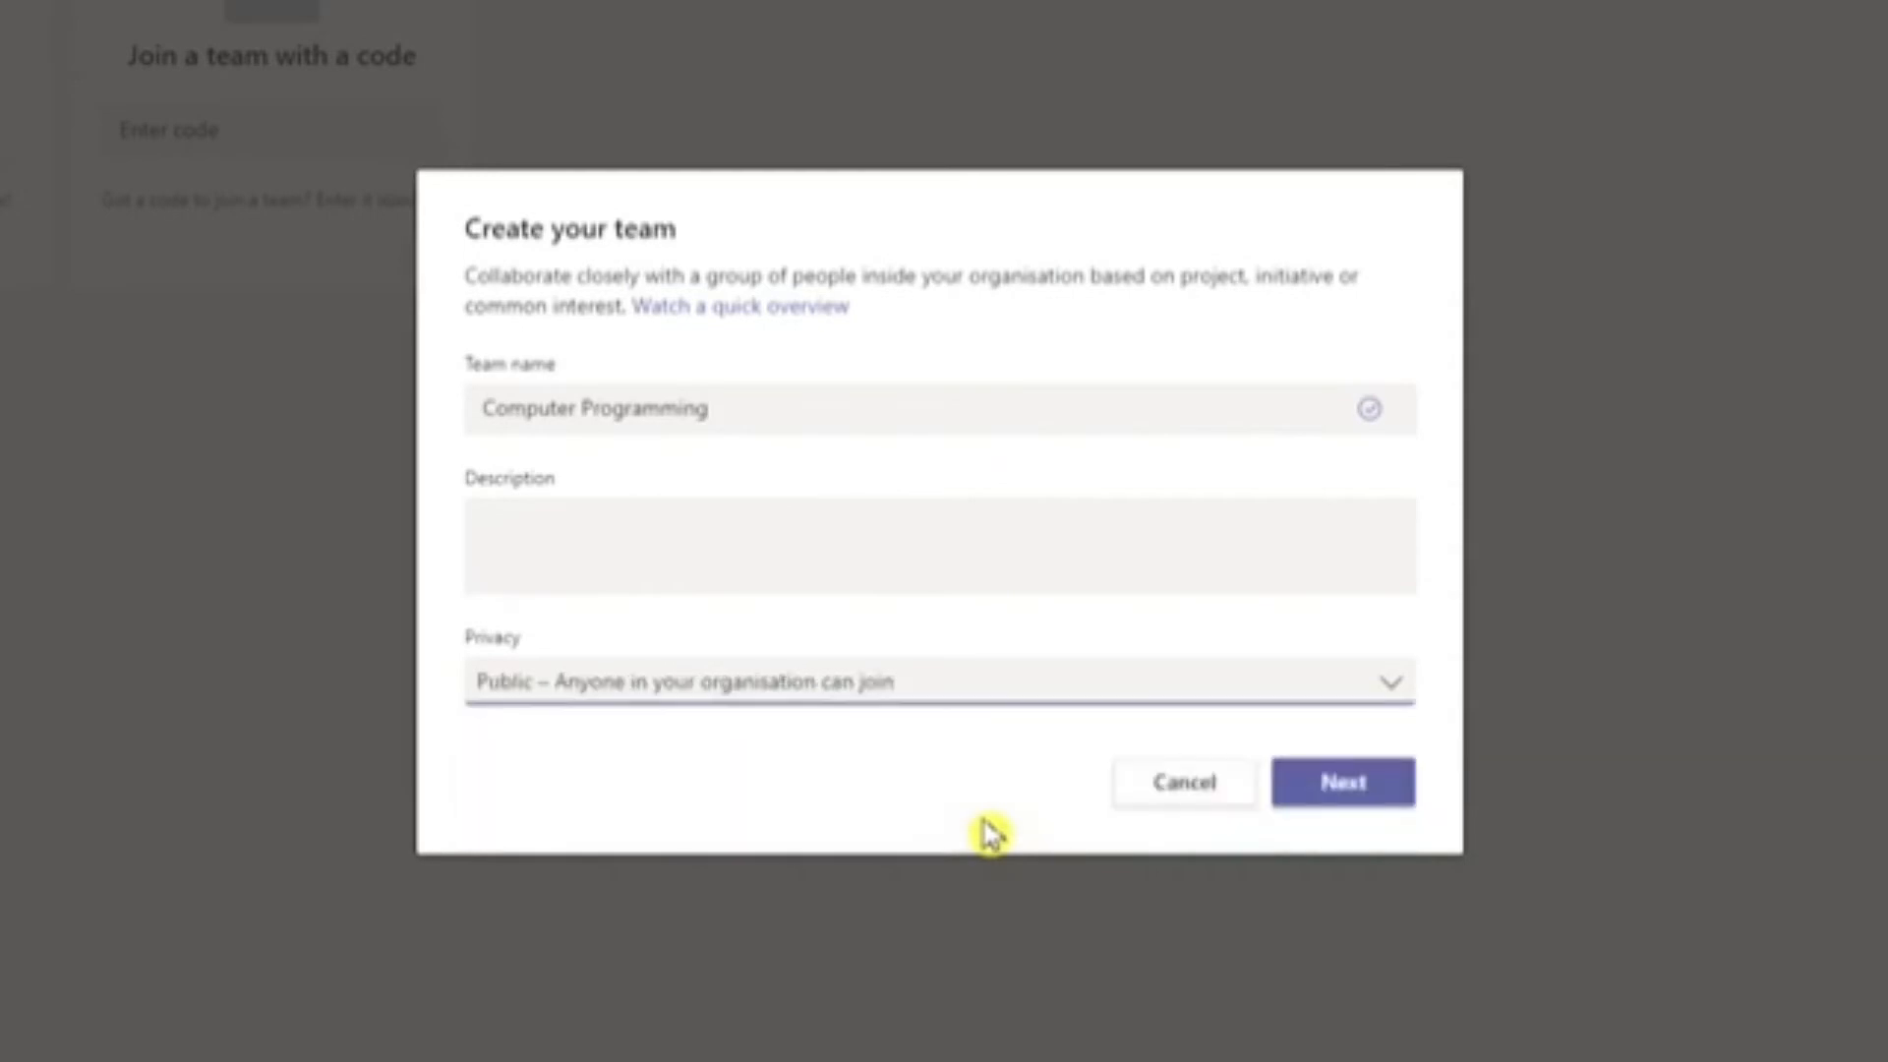
click(1380, 787)
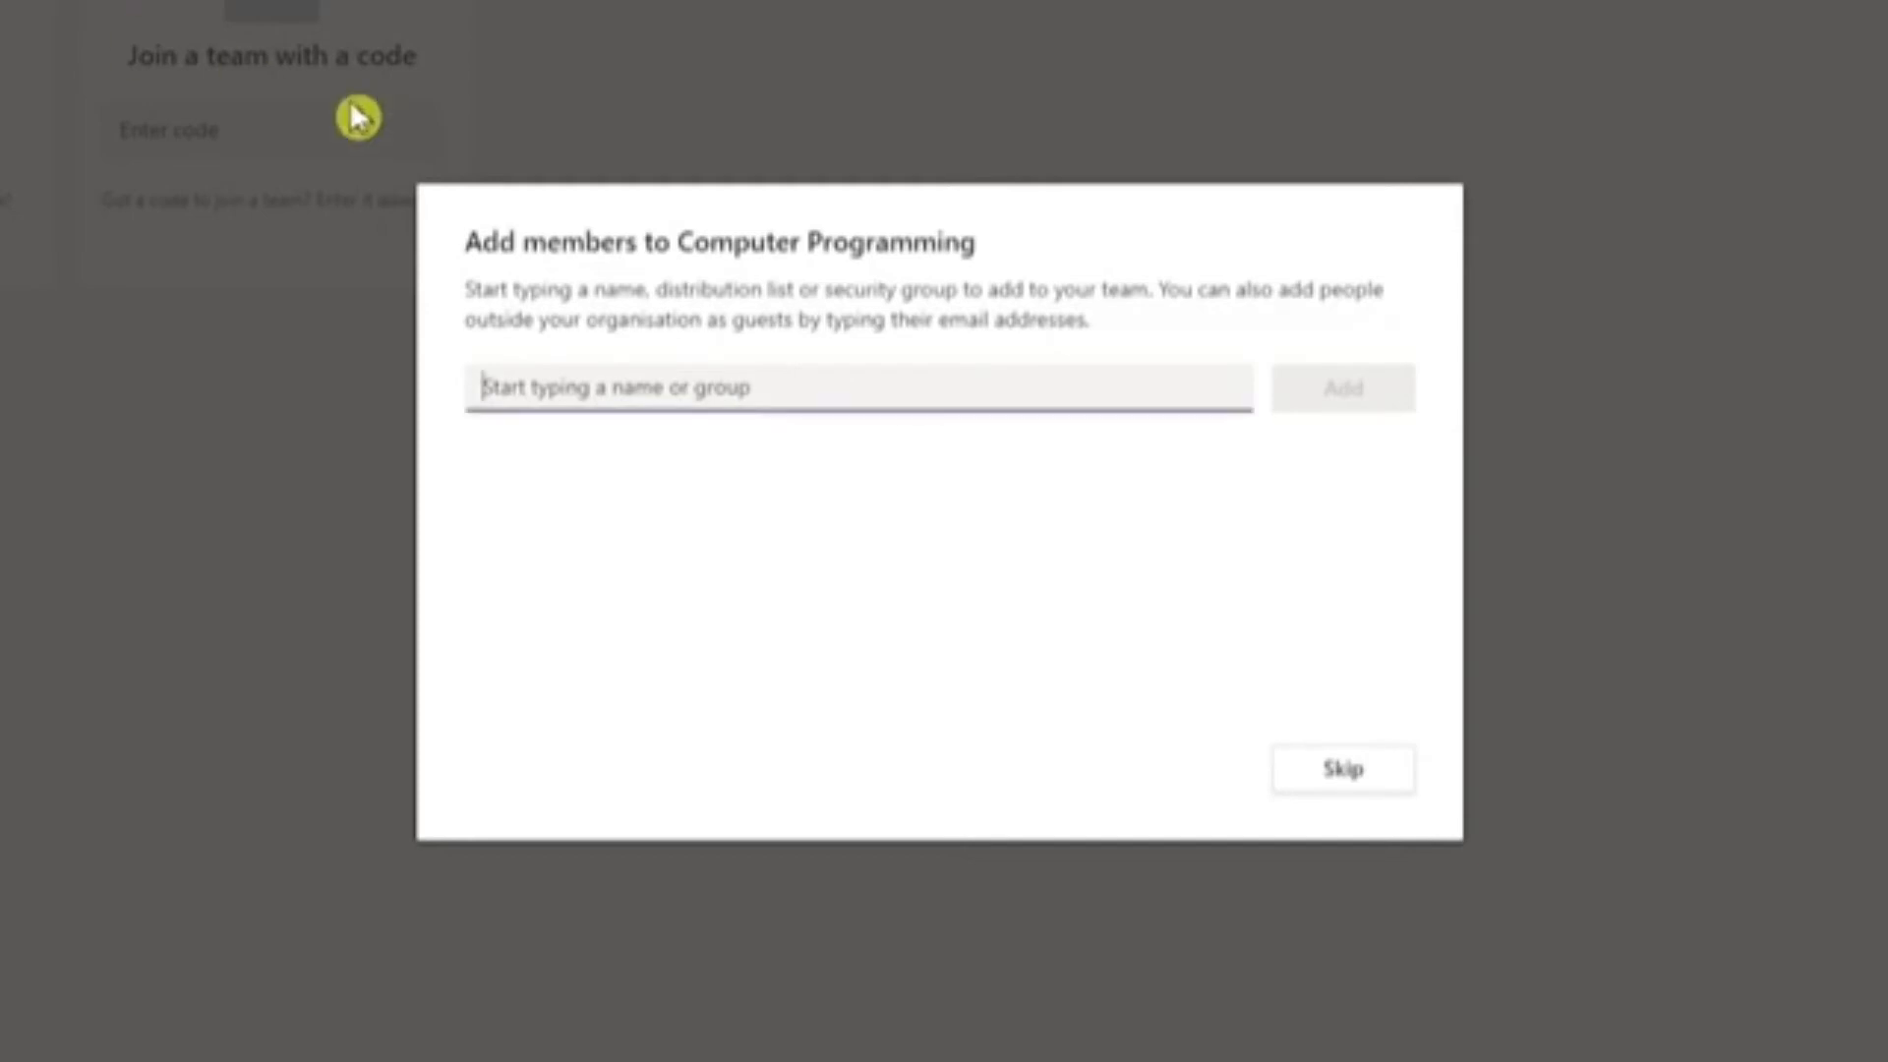
- Add the second test account as a member of the Computer Programming team by its e-mail address and finish adding members
key(ctrl+v)
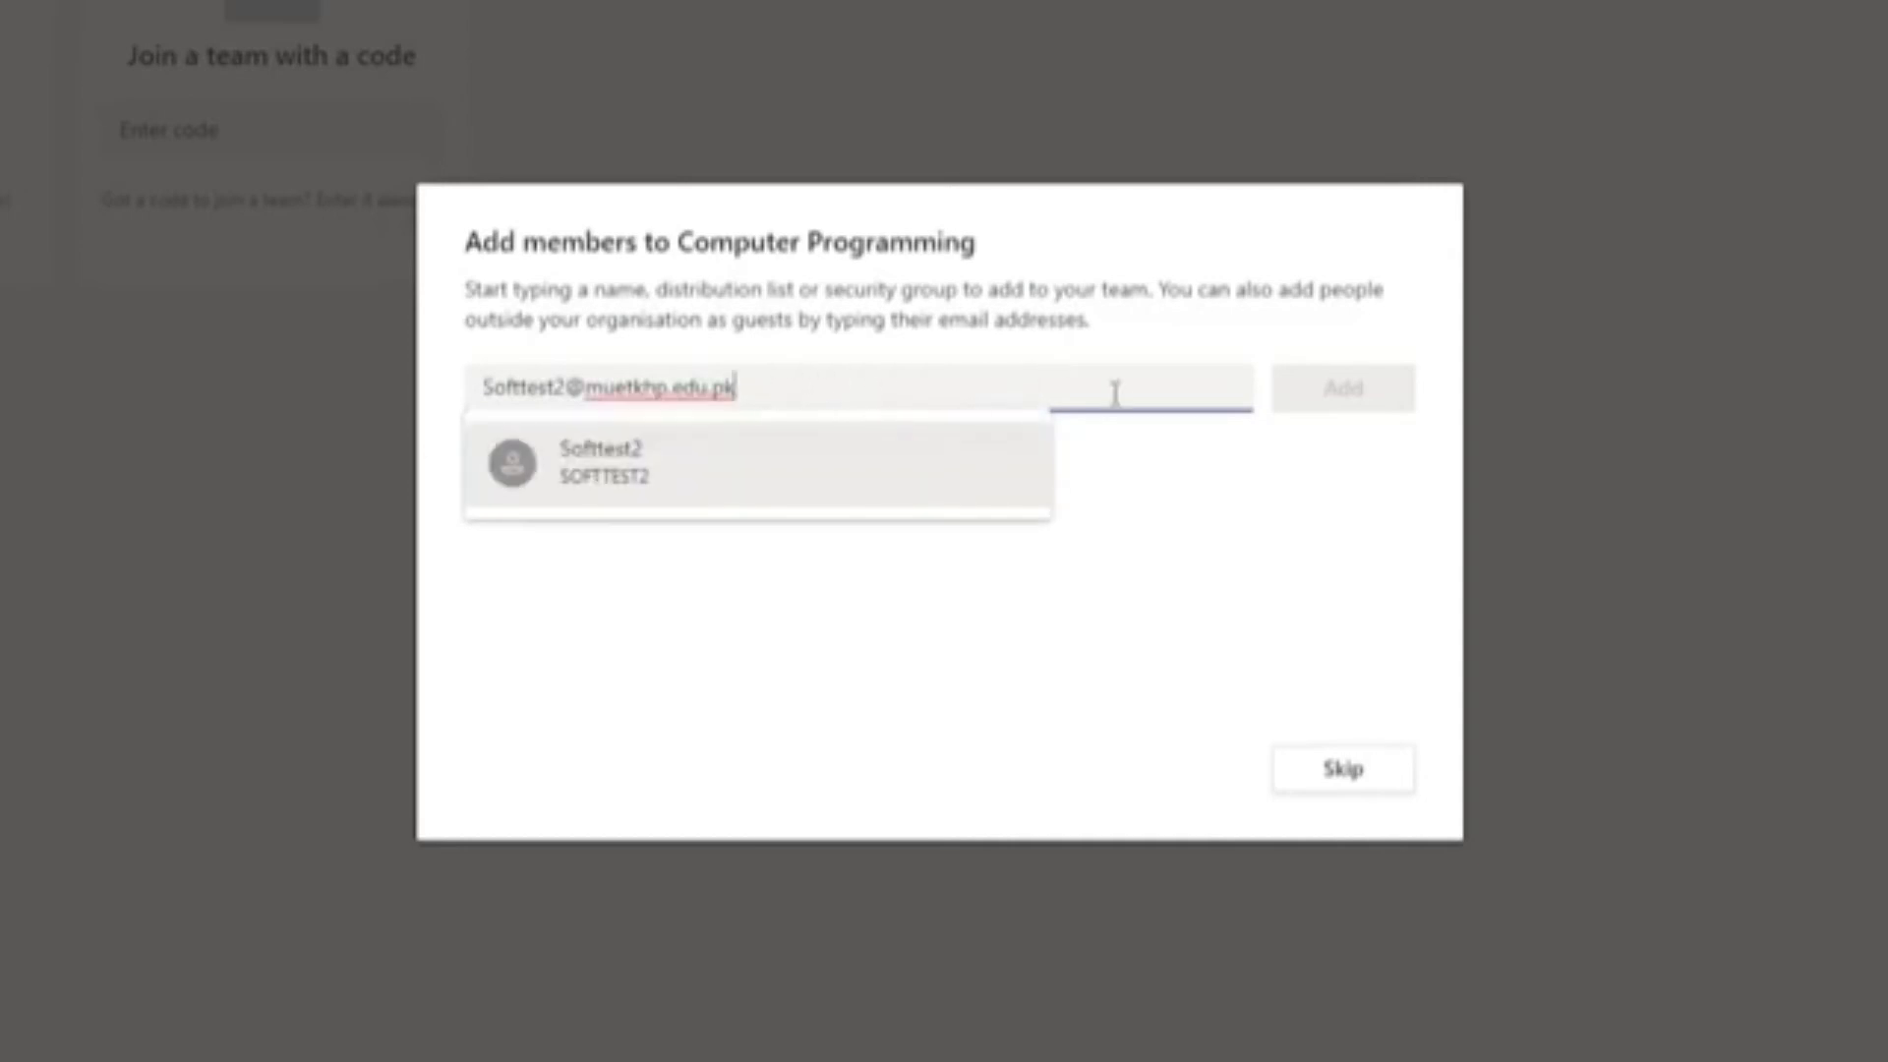
click(1201, 457)
click(1003, 384)
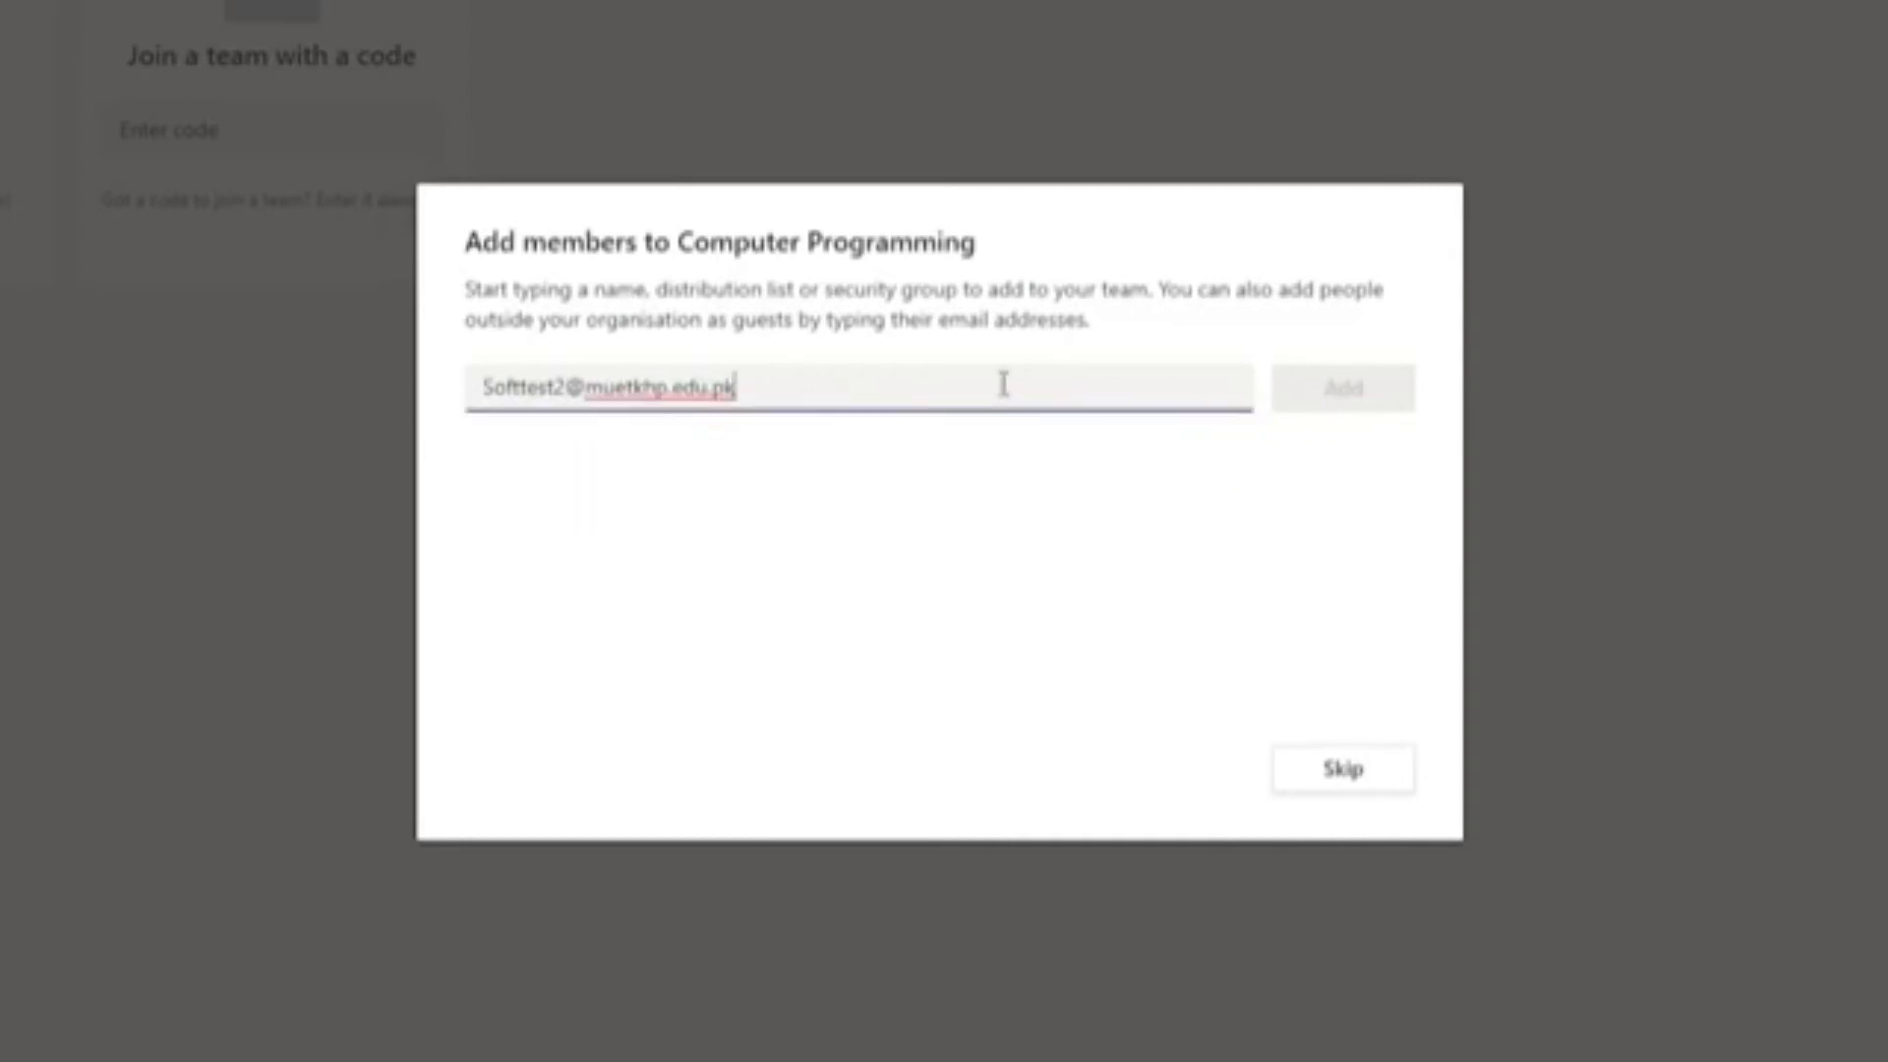
drag(772, 385, 427, 416)
key(BackSpace)
text(k)
click(781, 507)
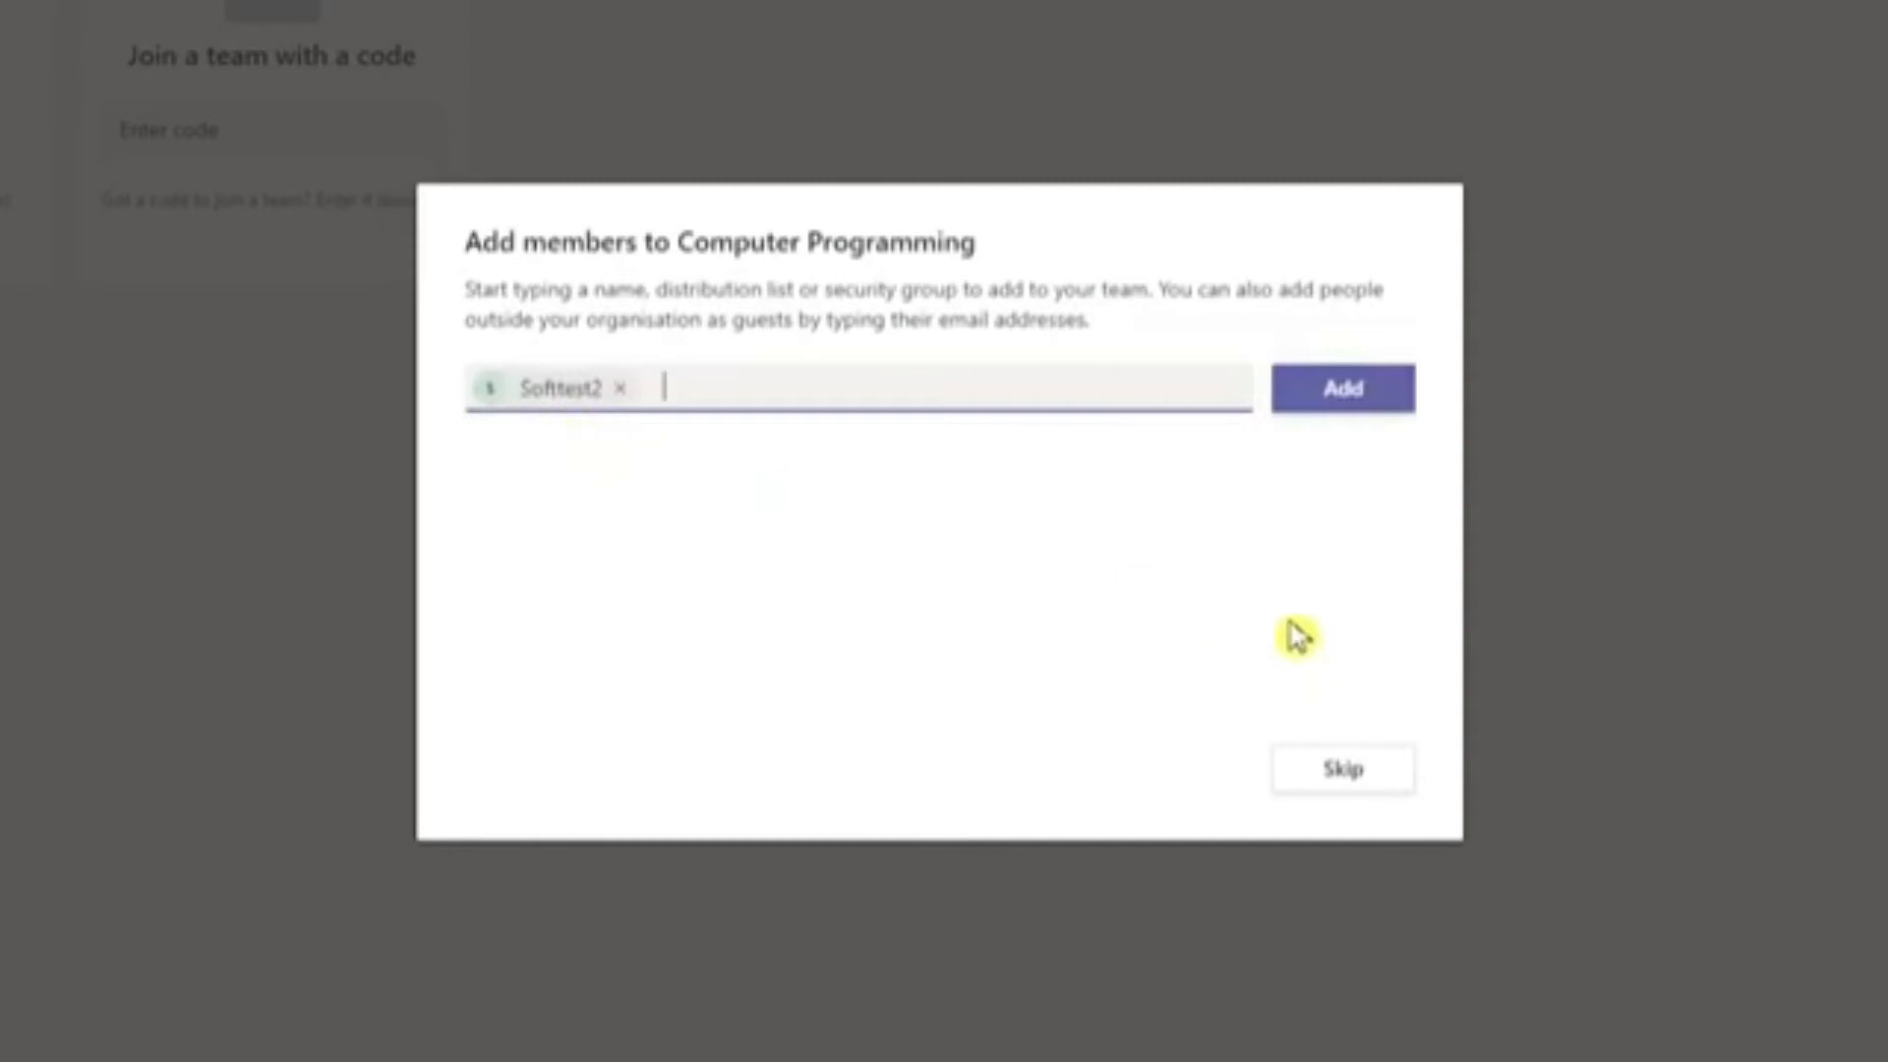
click(1313, 413)
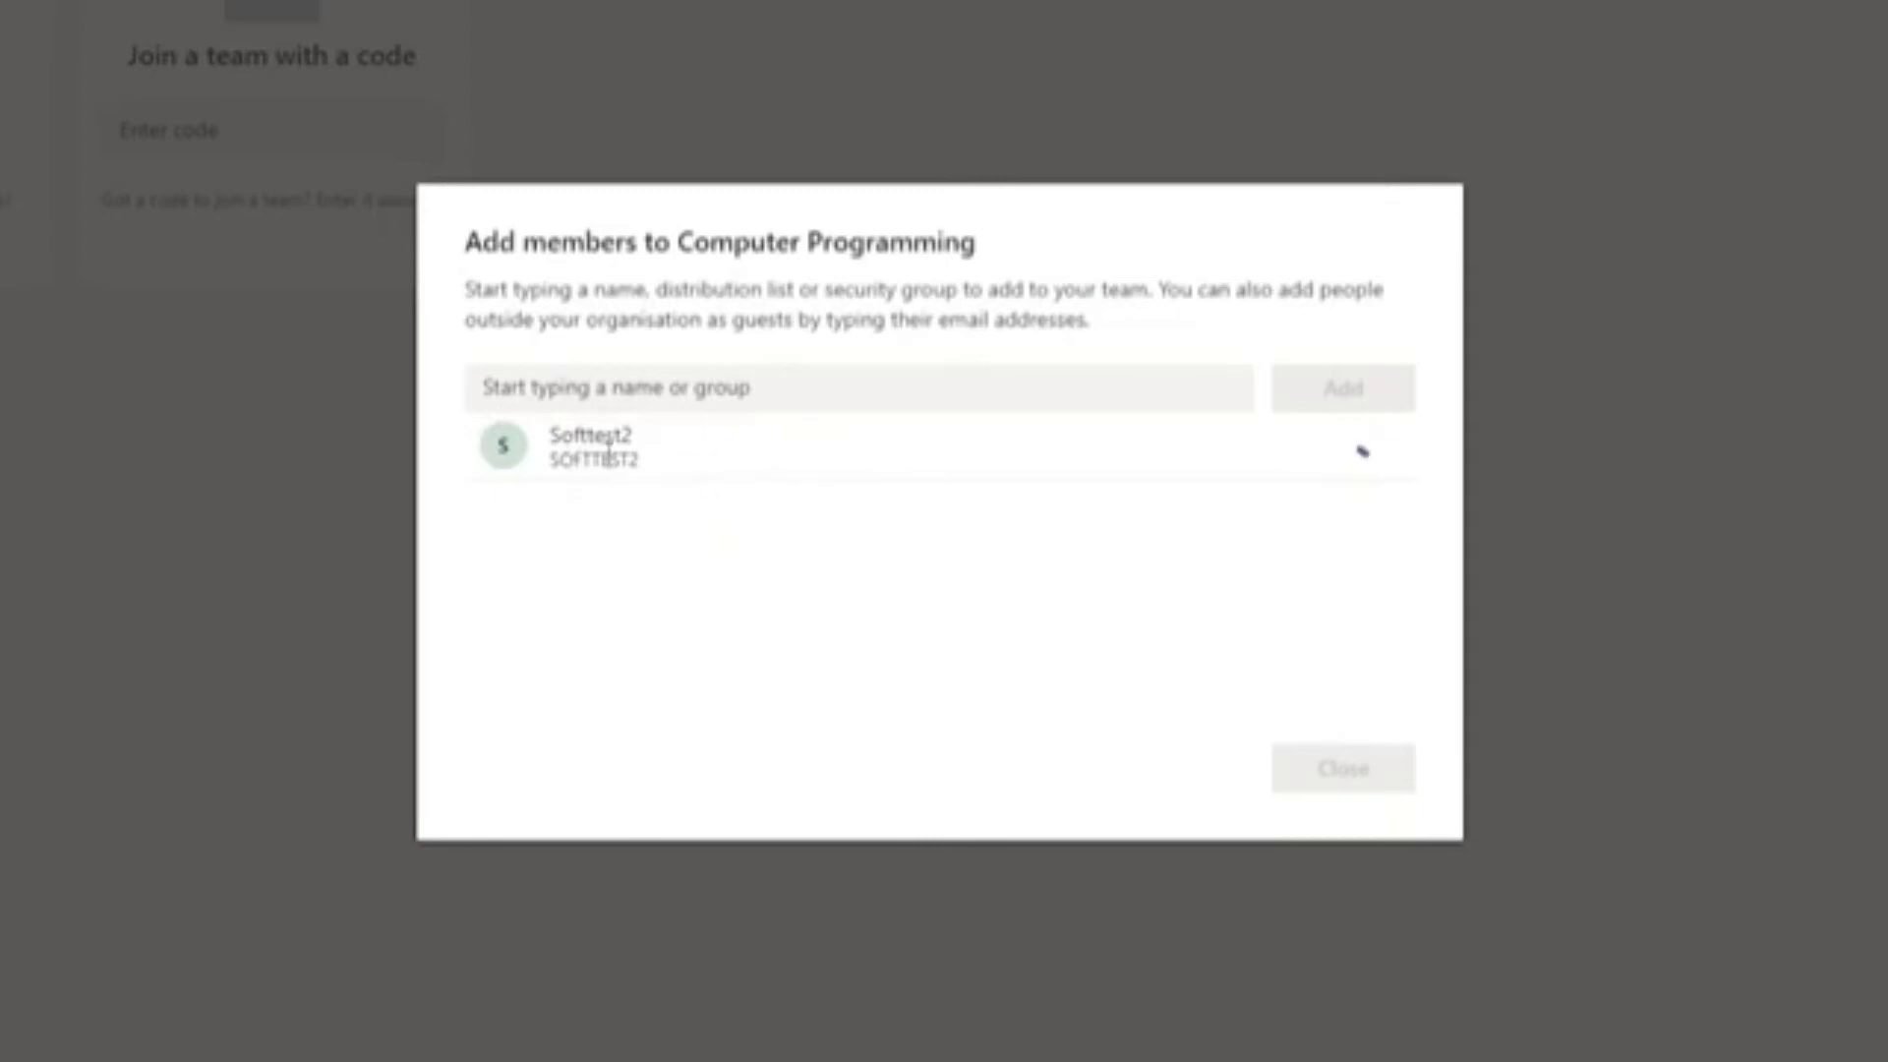
click(1341, 777)
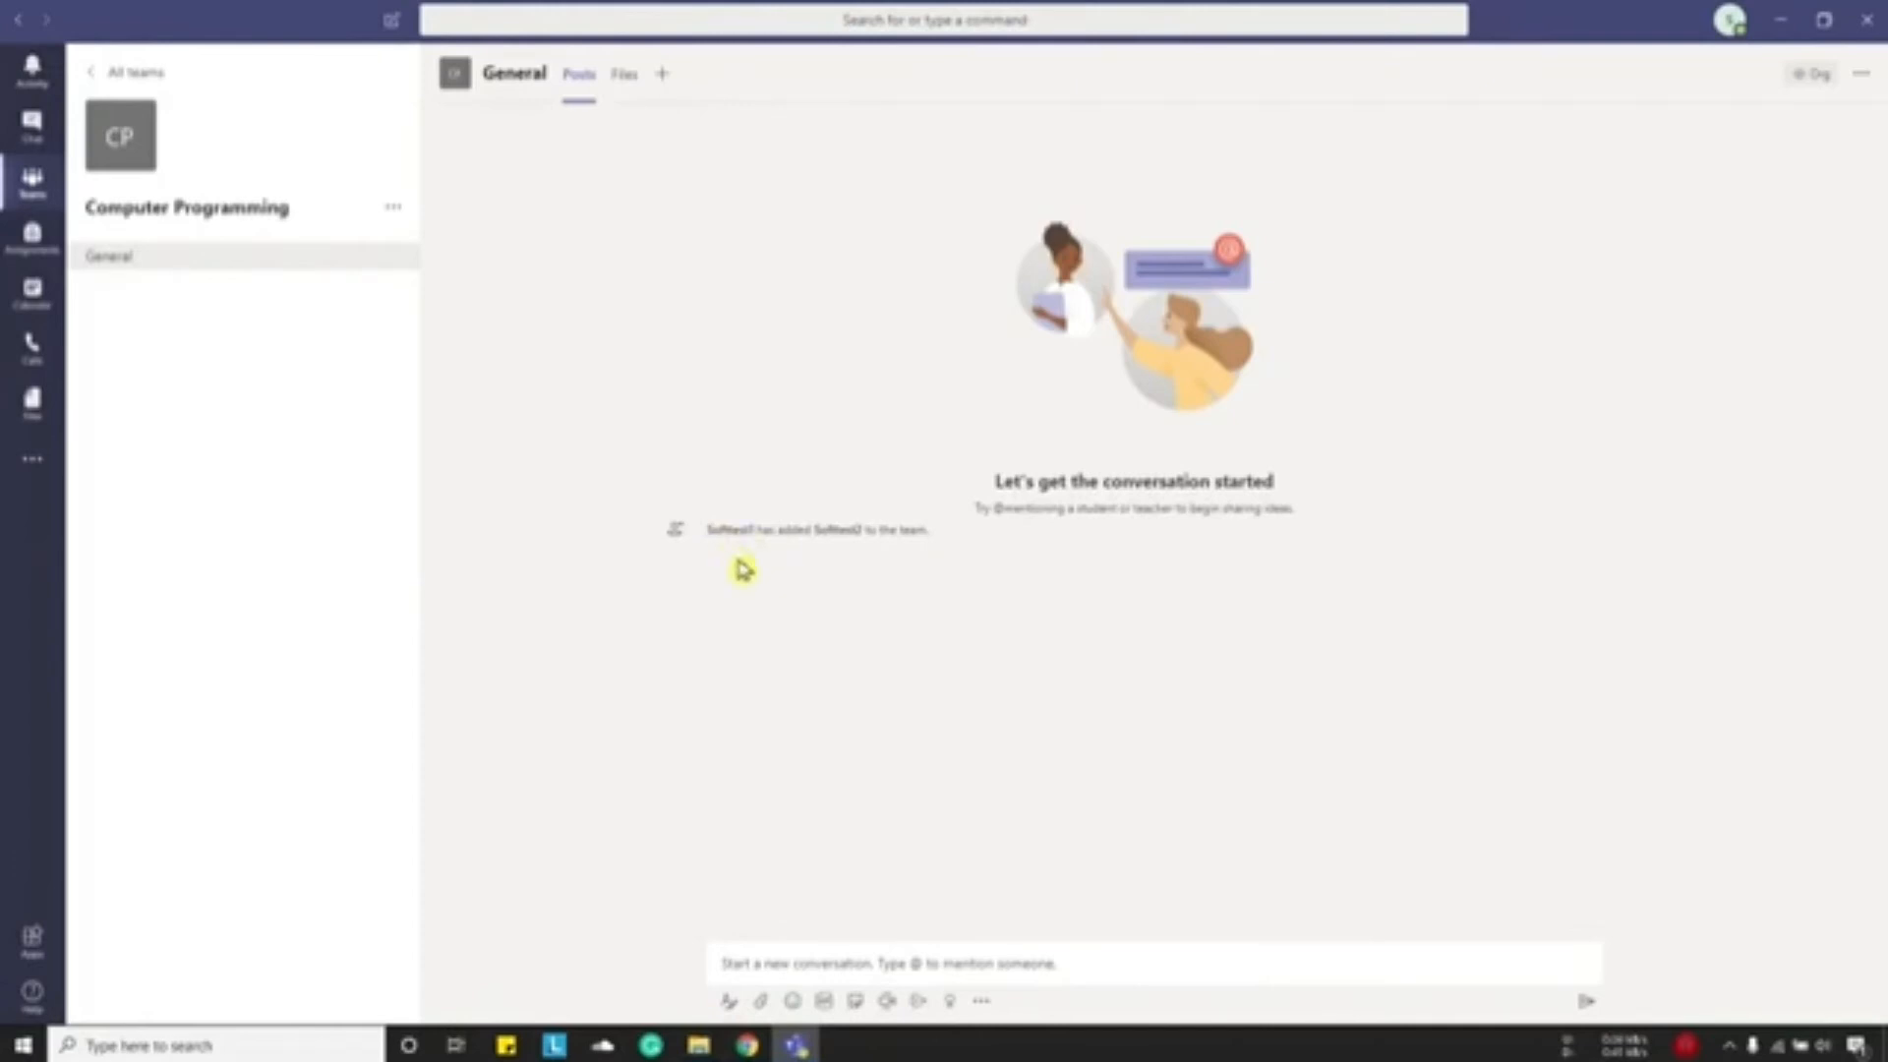
click(837, 536)
click(916, 961)
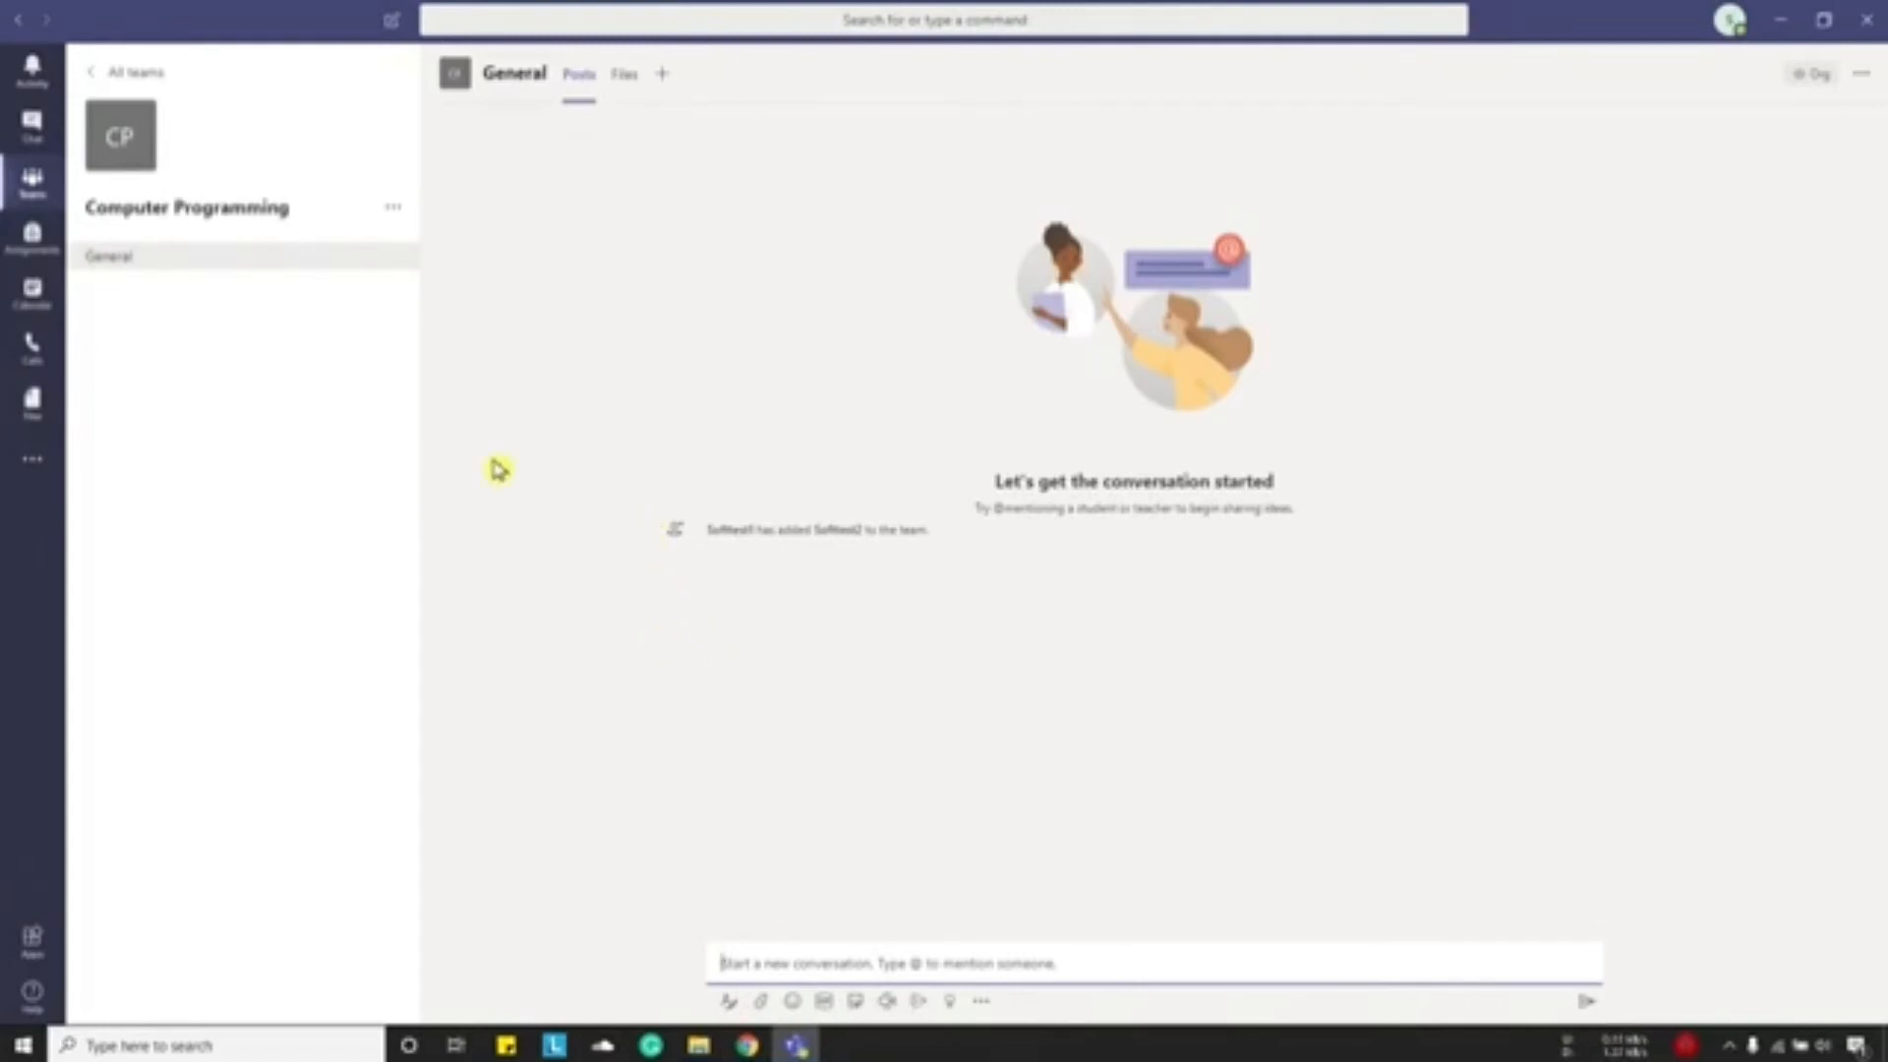
- Start scheduling a new meeting from the calendar and title it "Online Meeting"
click(46, 310)
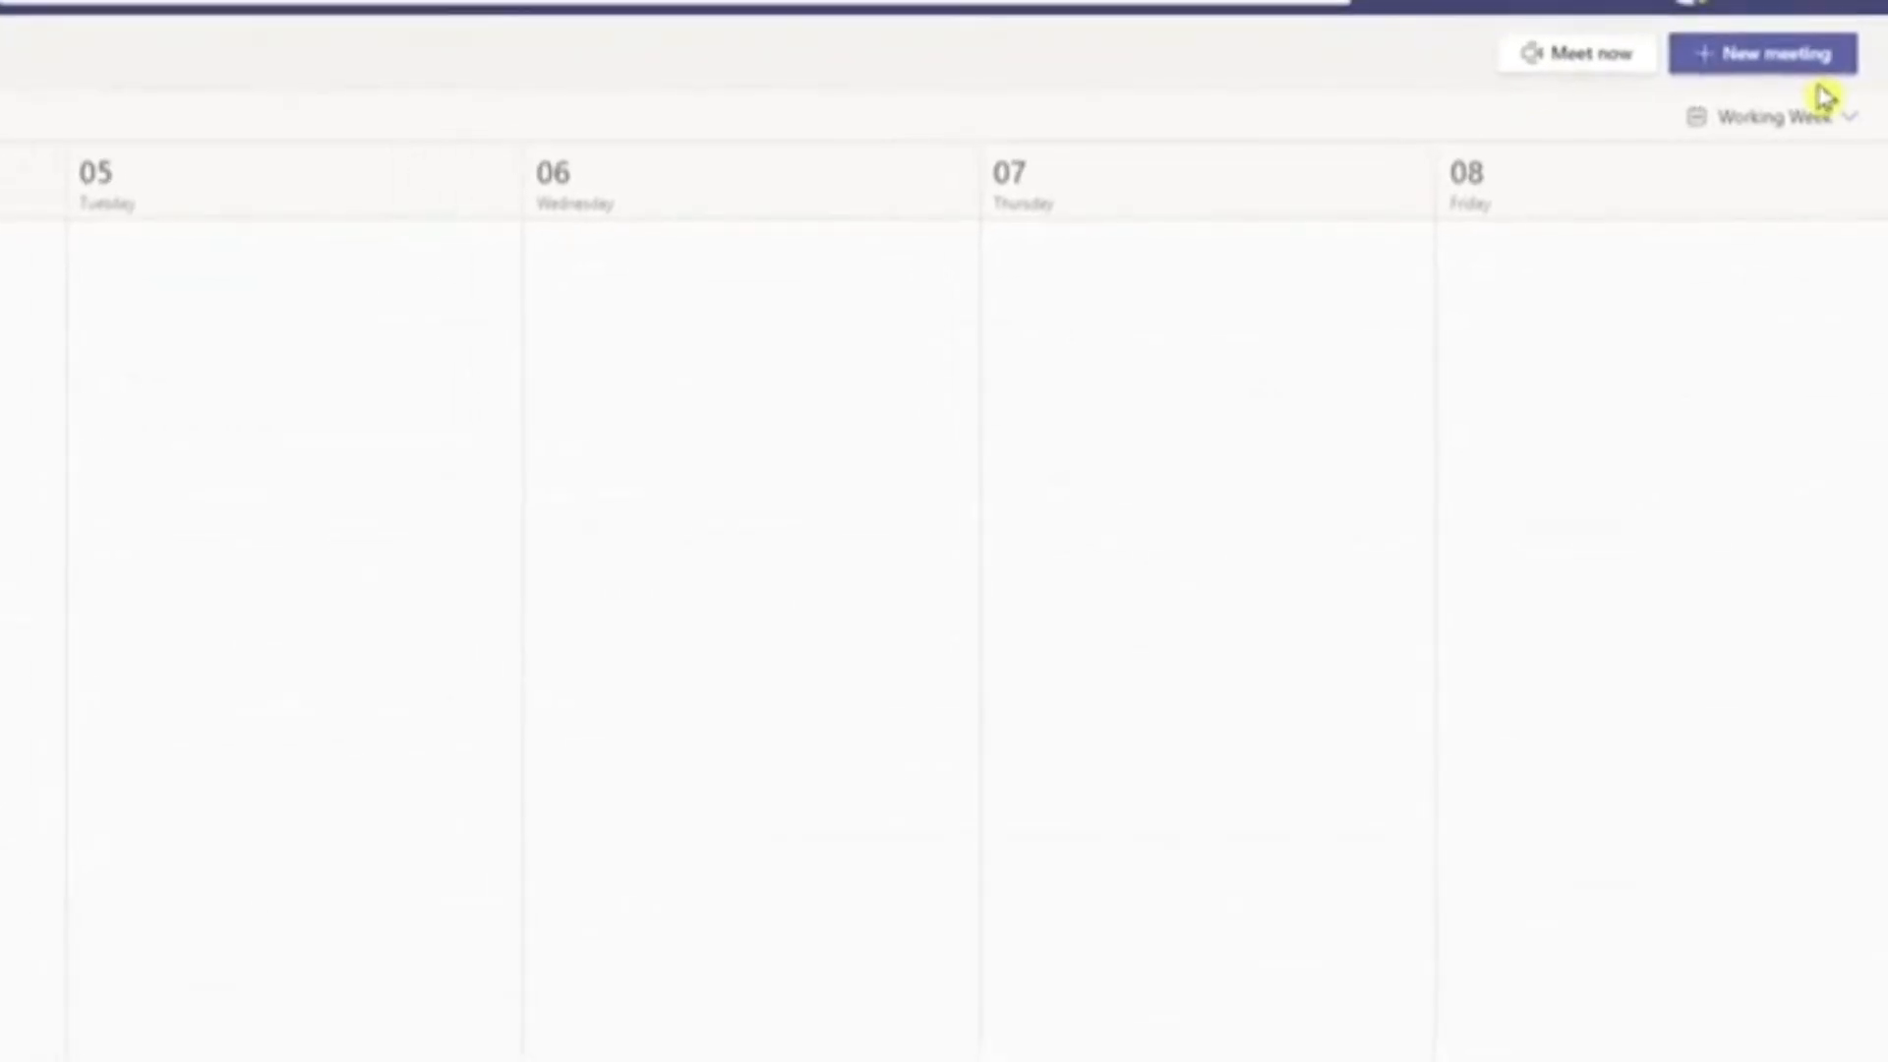
click(1809, 61)
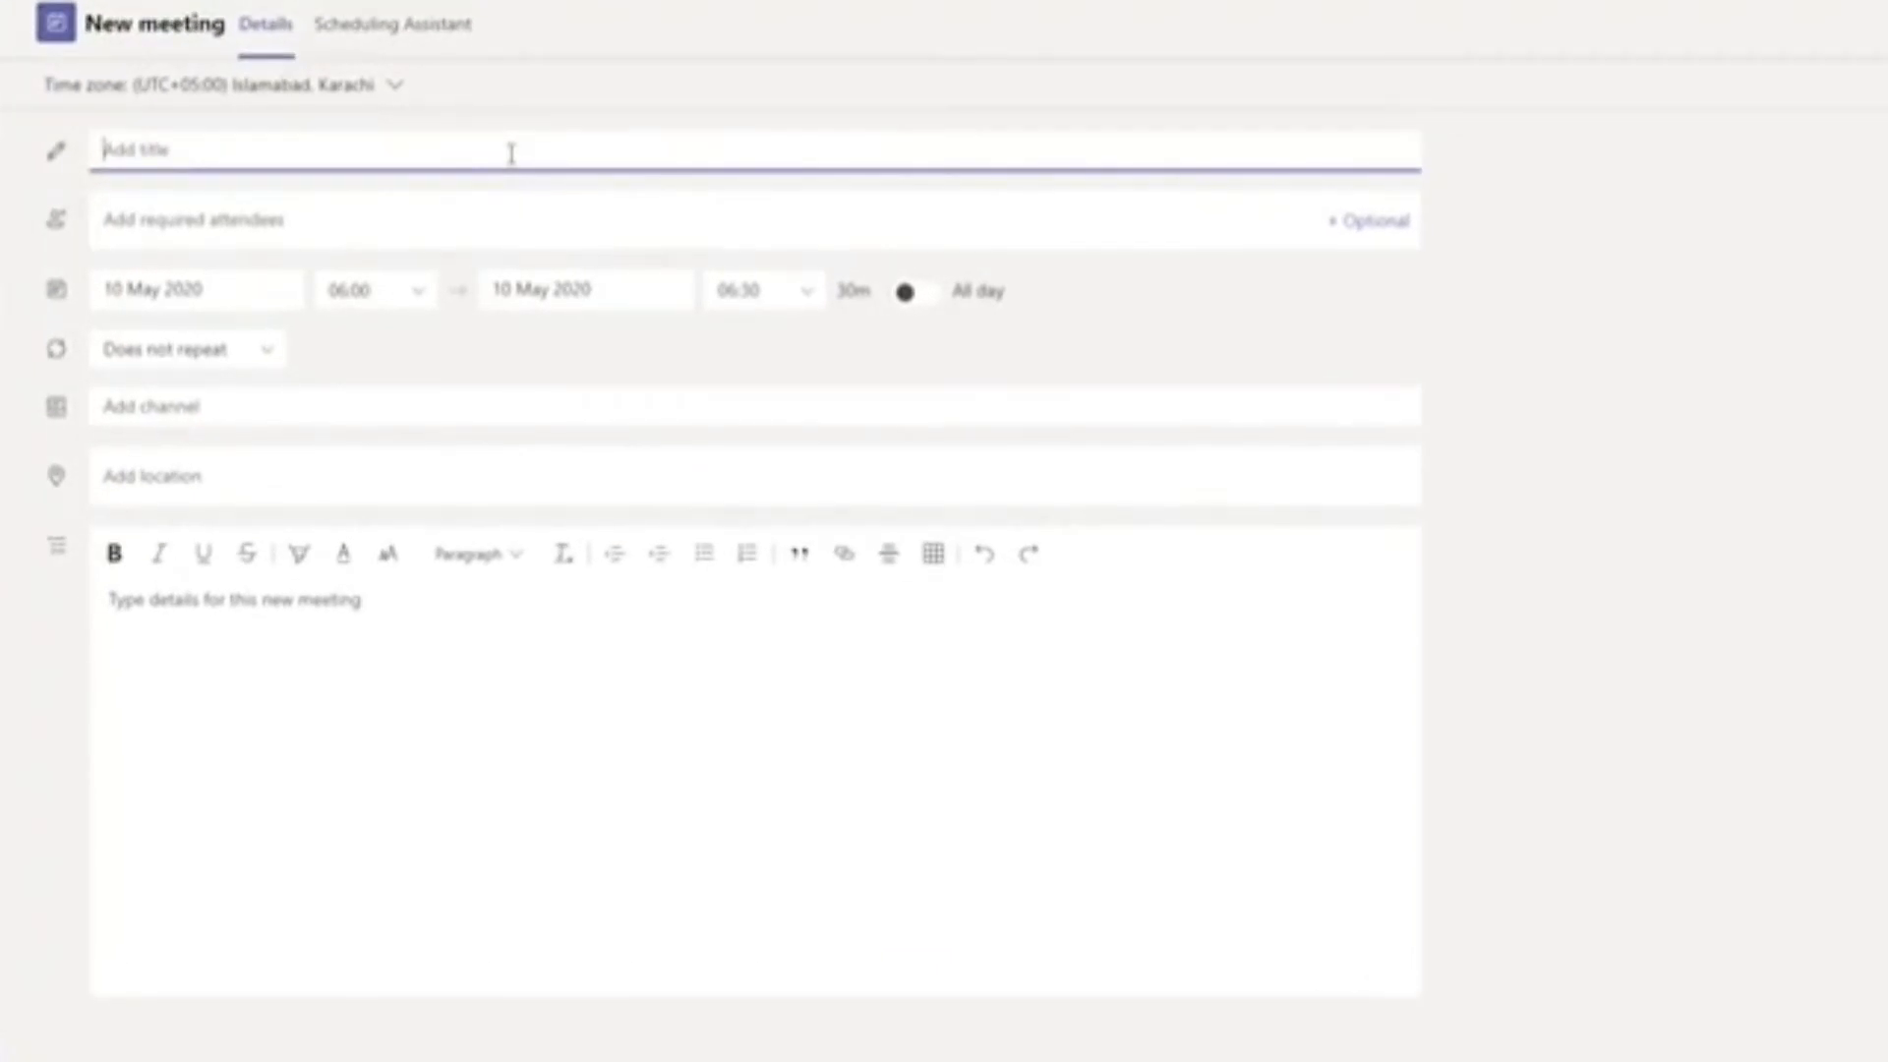
text(Online Meeting)
- Review the available end times and repeat options for the meeting without changing either setting
click(812, 295)
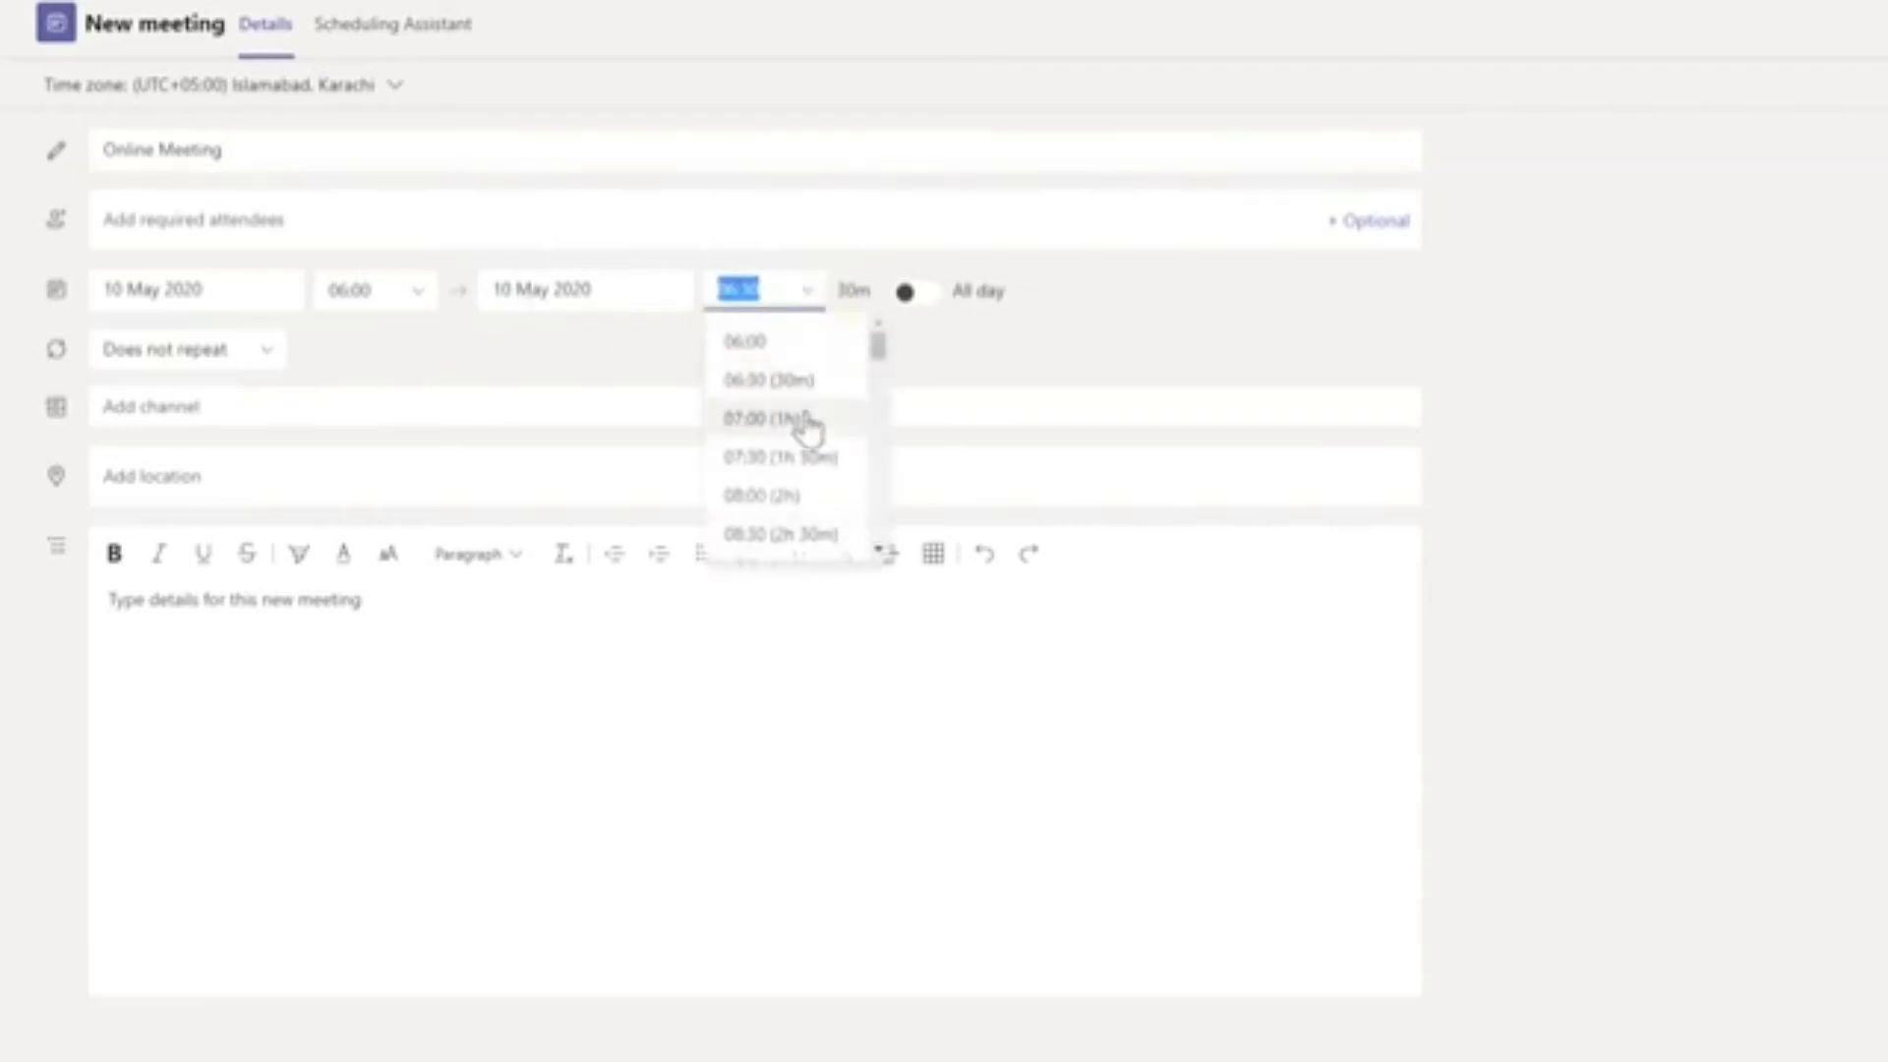
scroll(824, 425, down, 3)
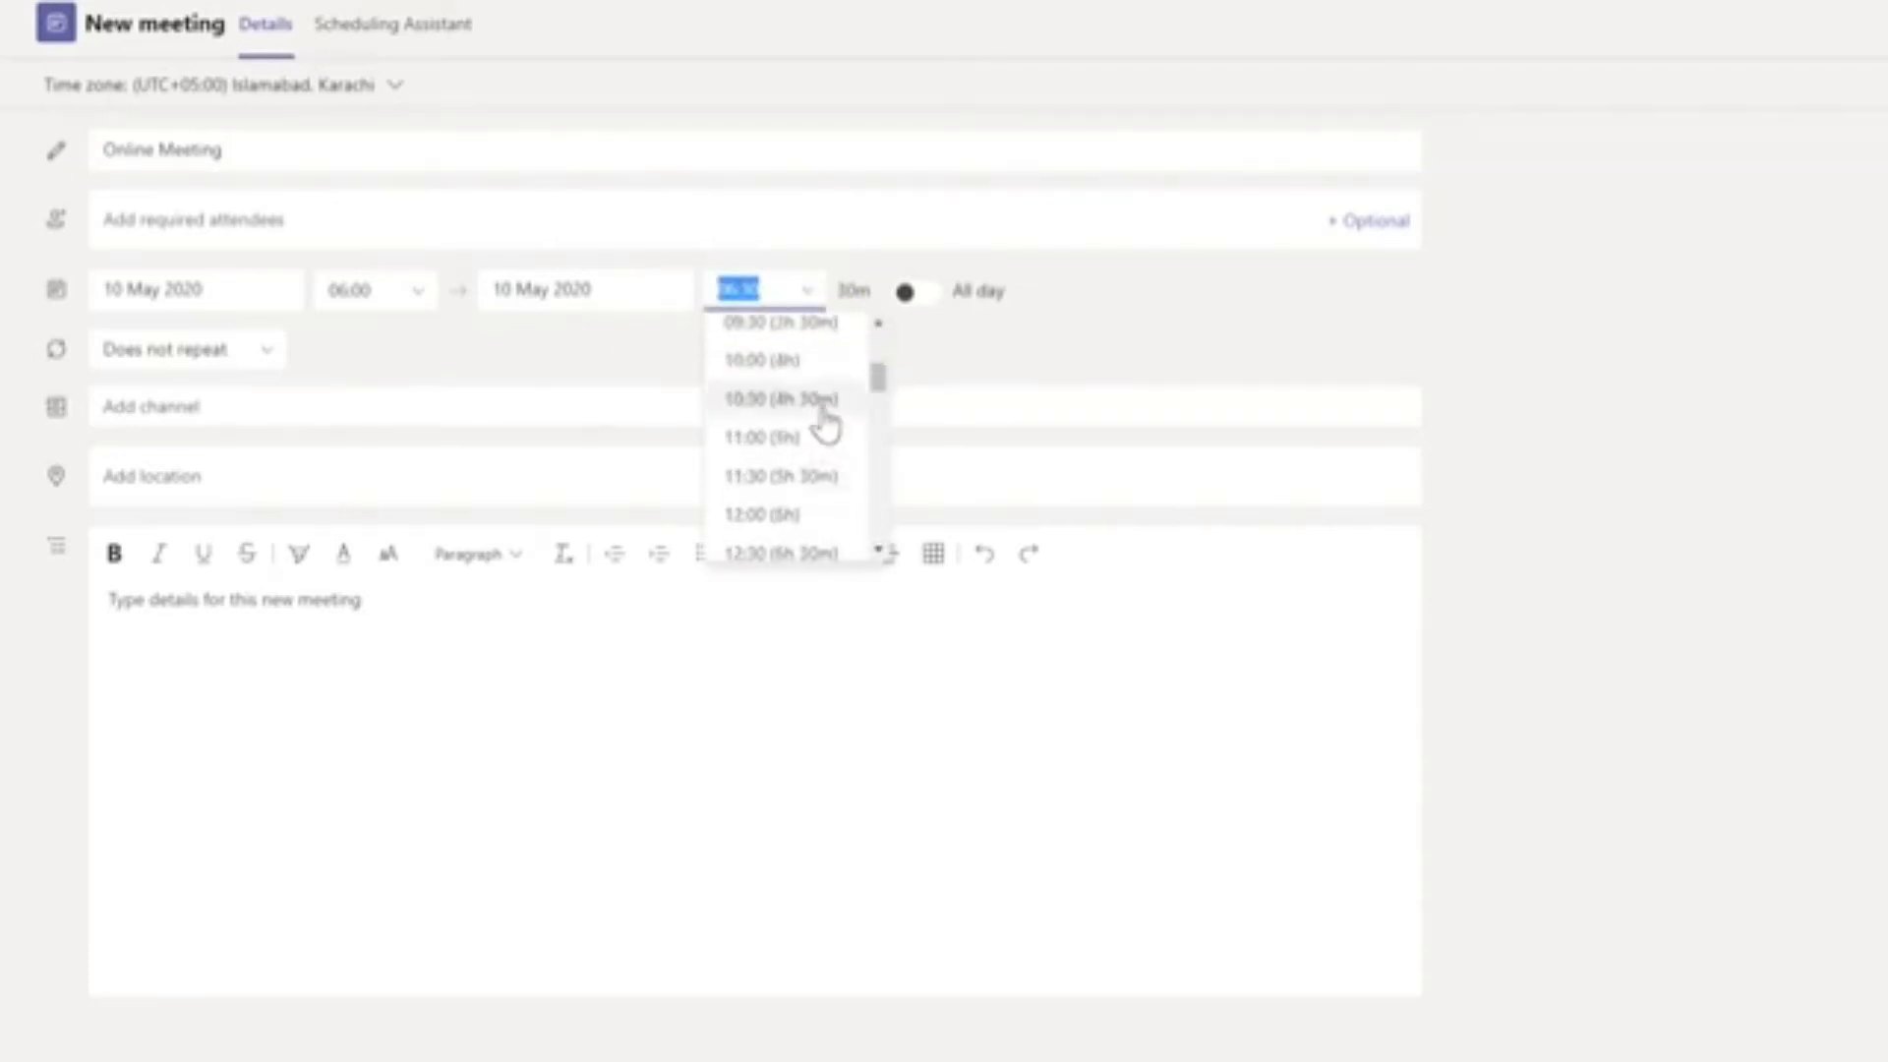
scroll(826, 393, up, 3)
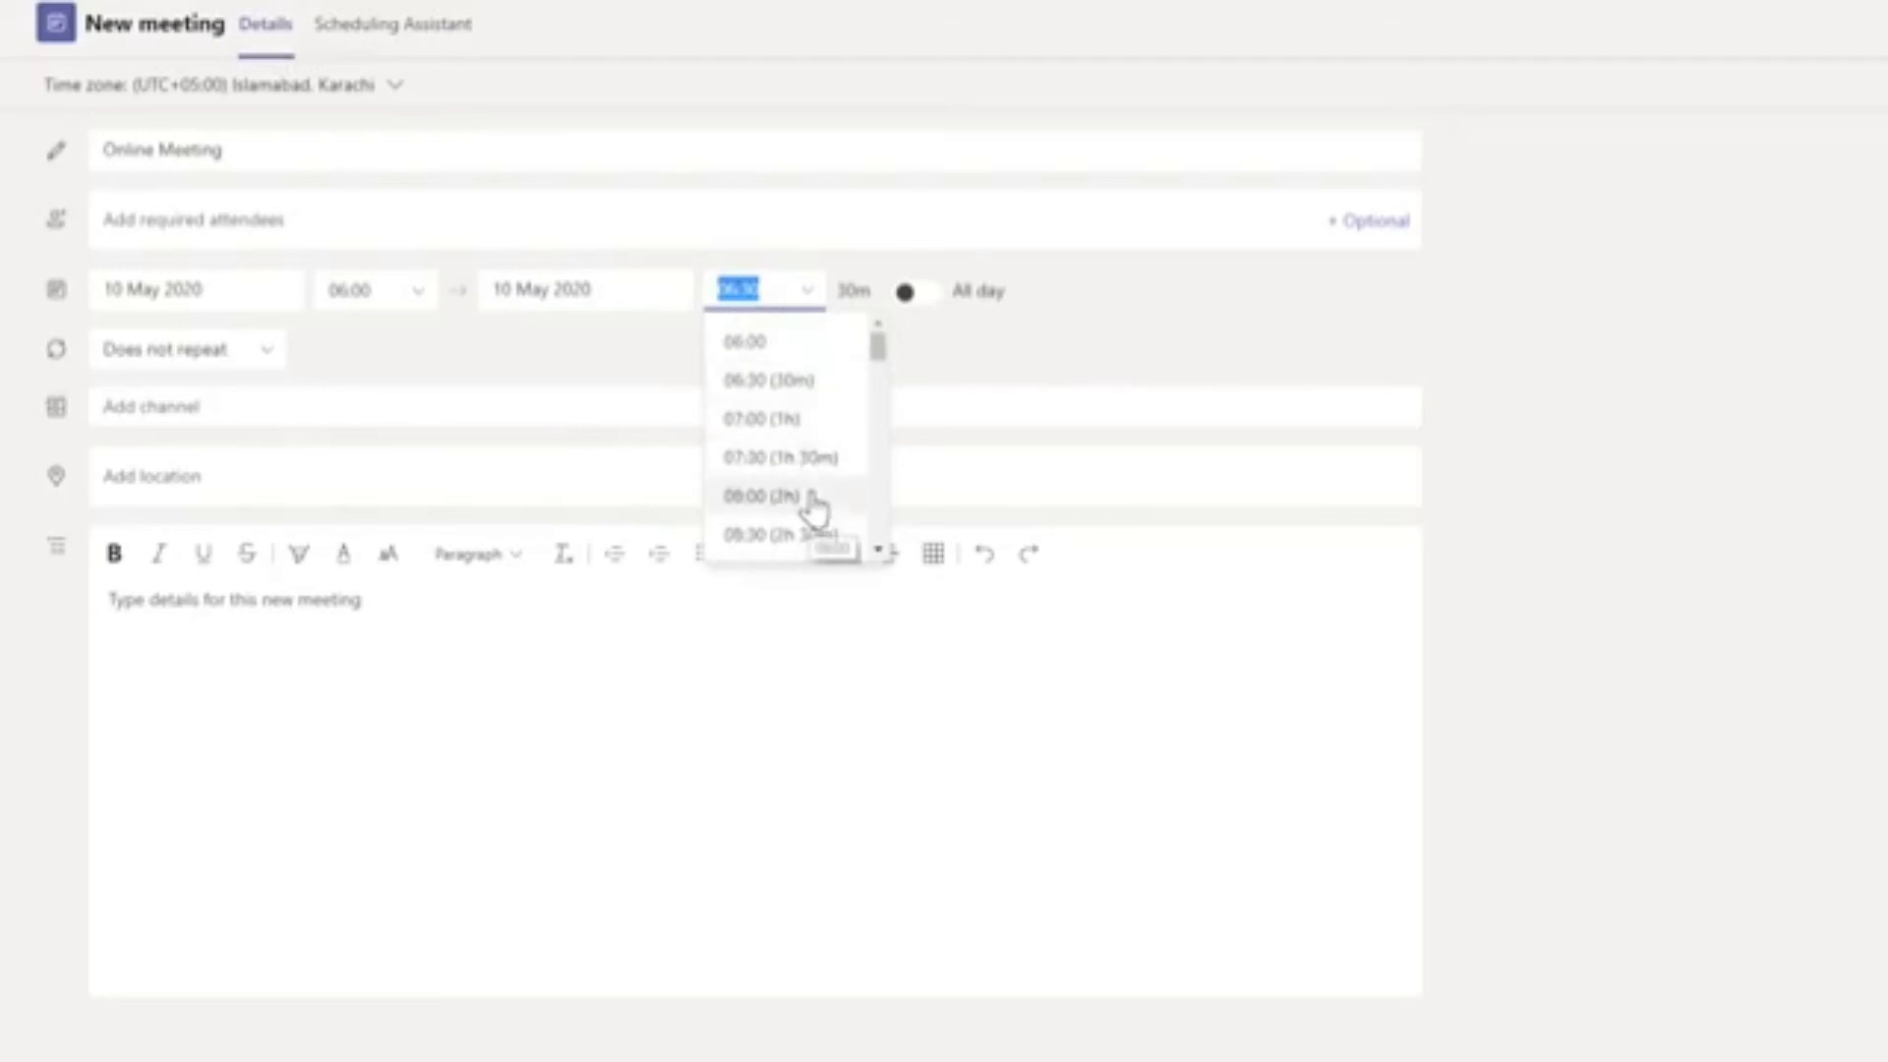
scroll(809, 491, down, 3)
drag(892, 369, 784, 551)
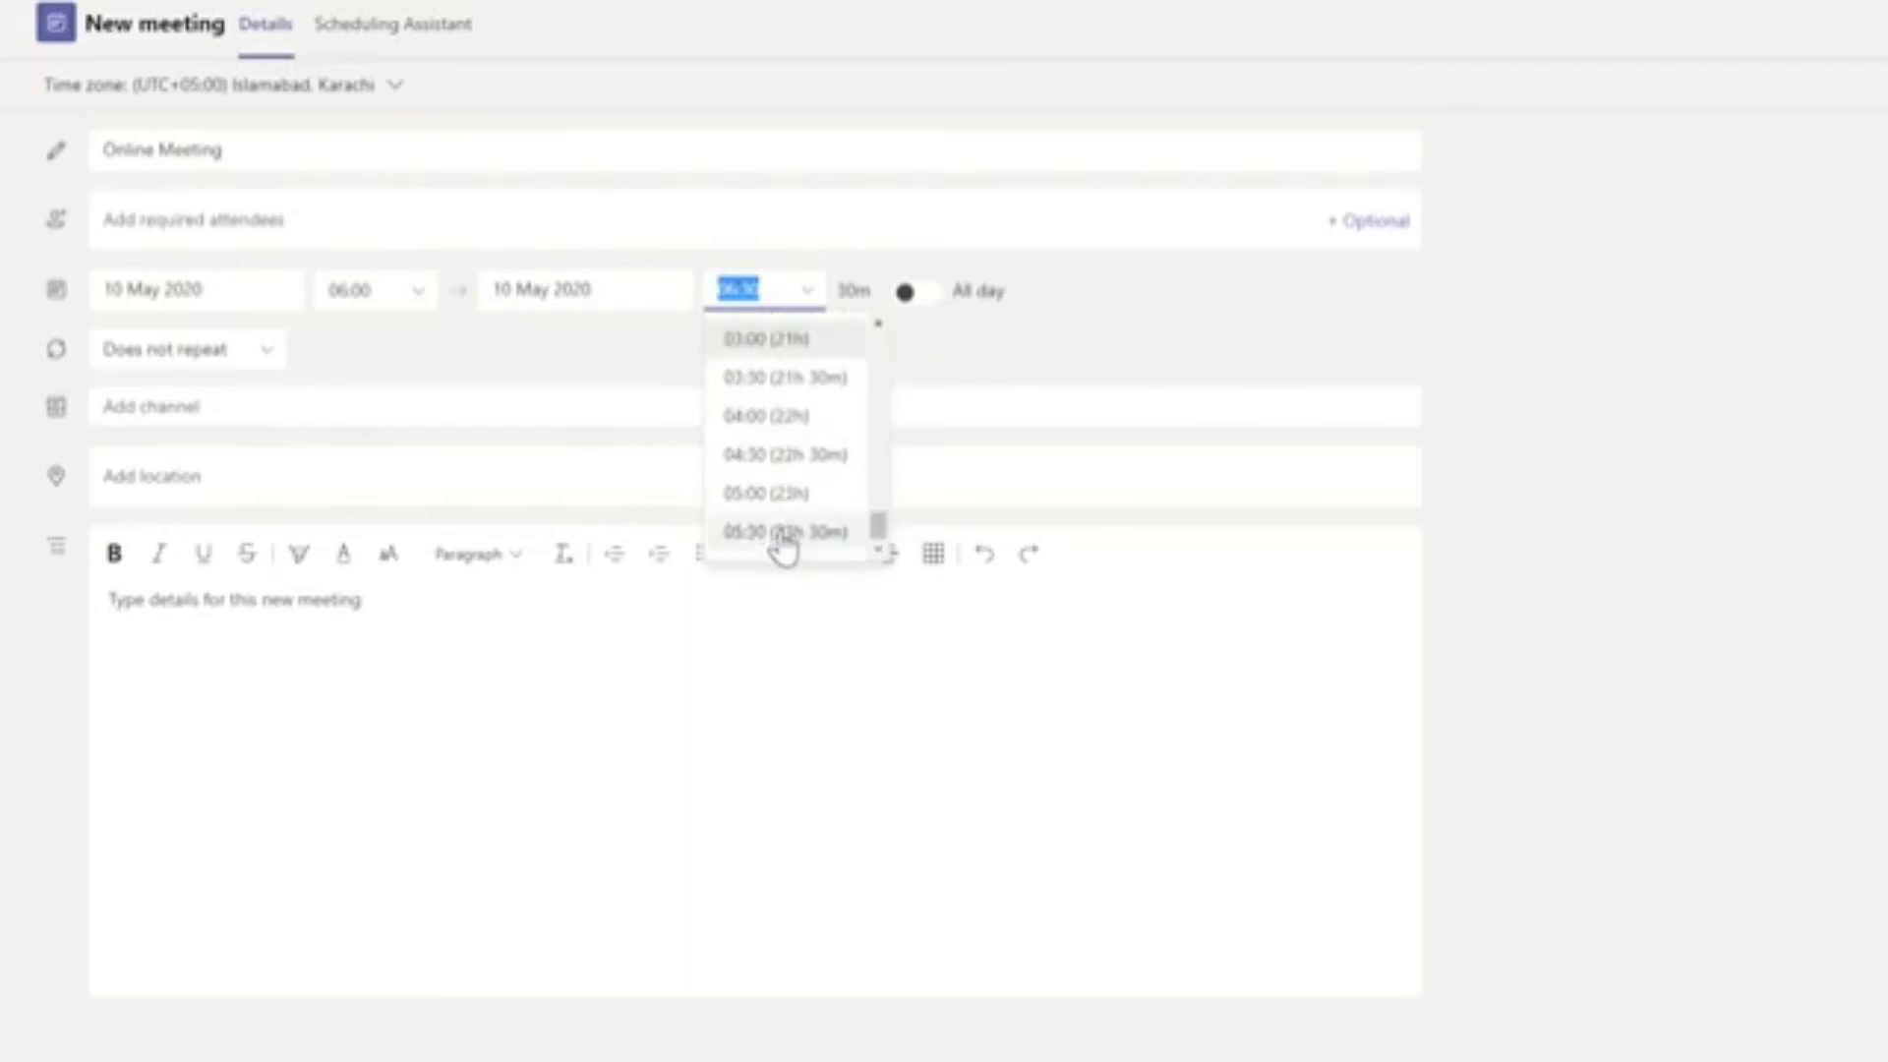
click(946, 370)
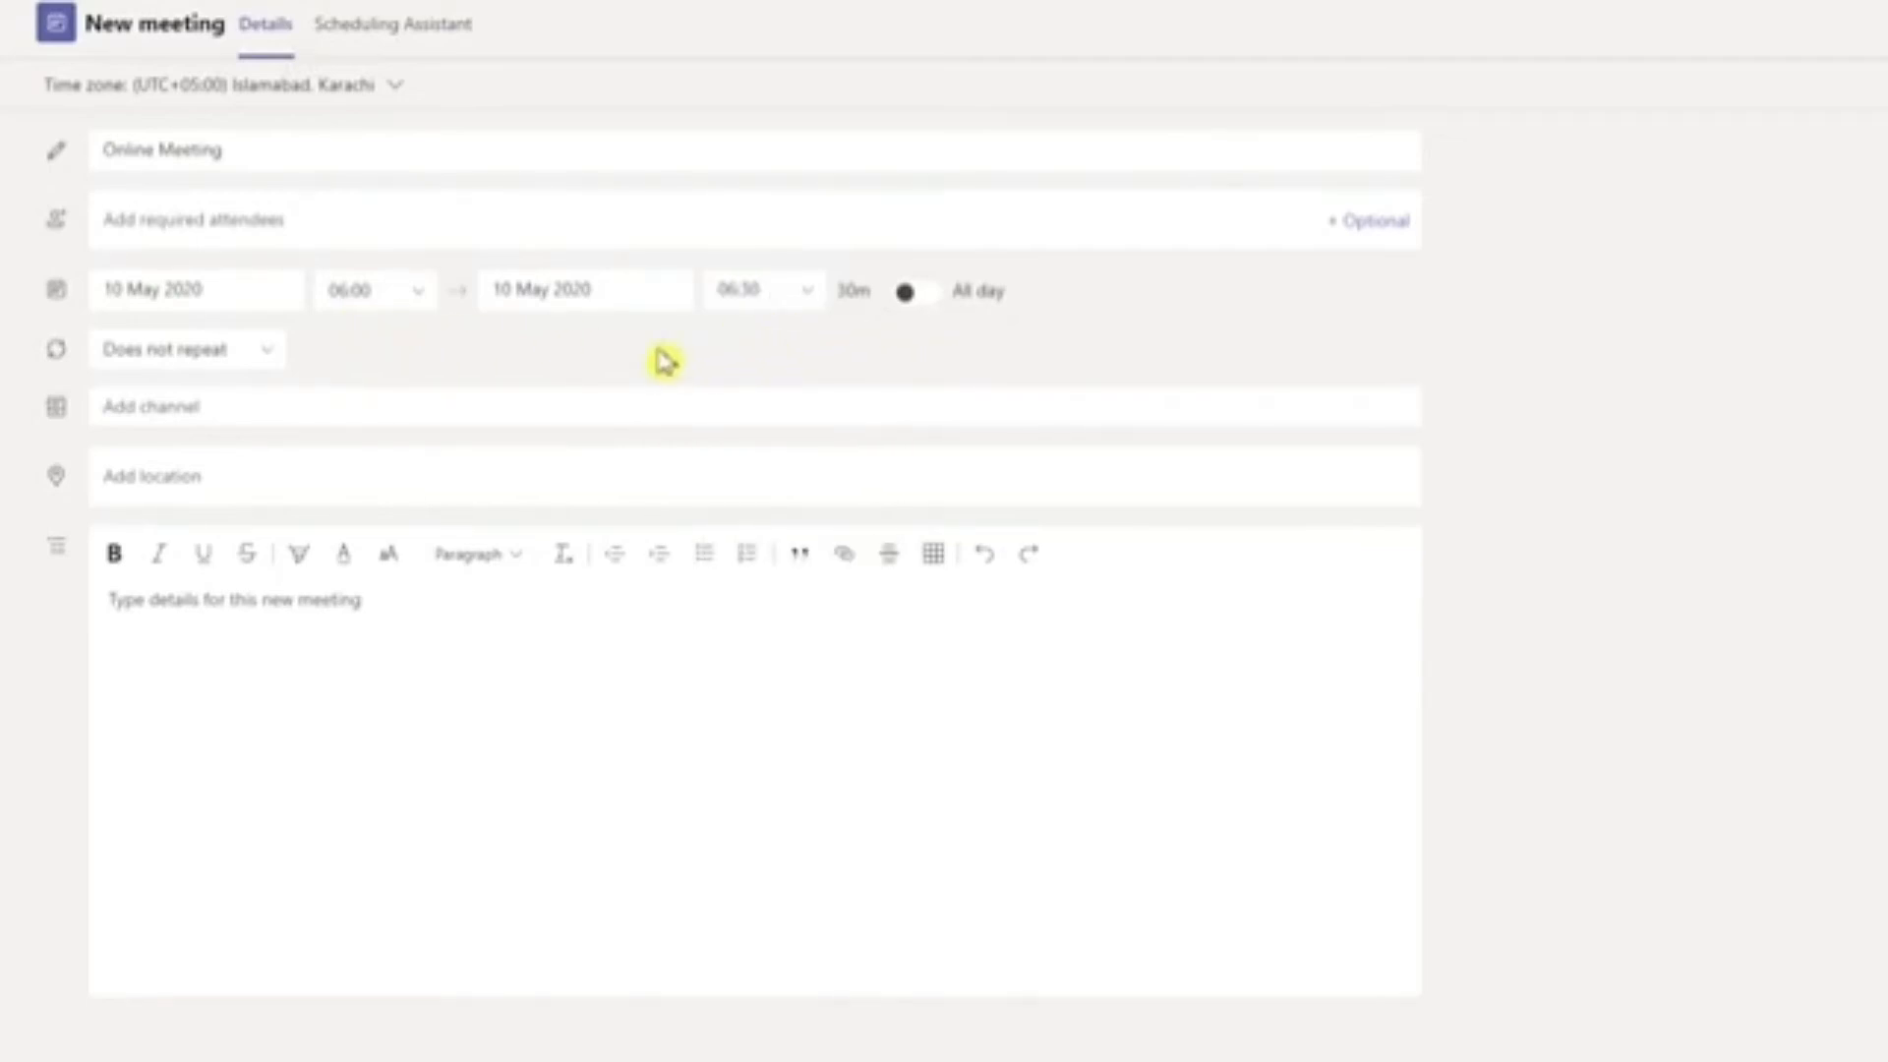
click(268, 359)
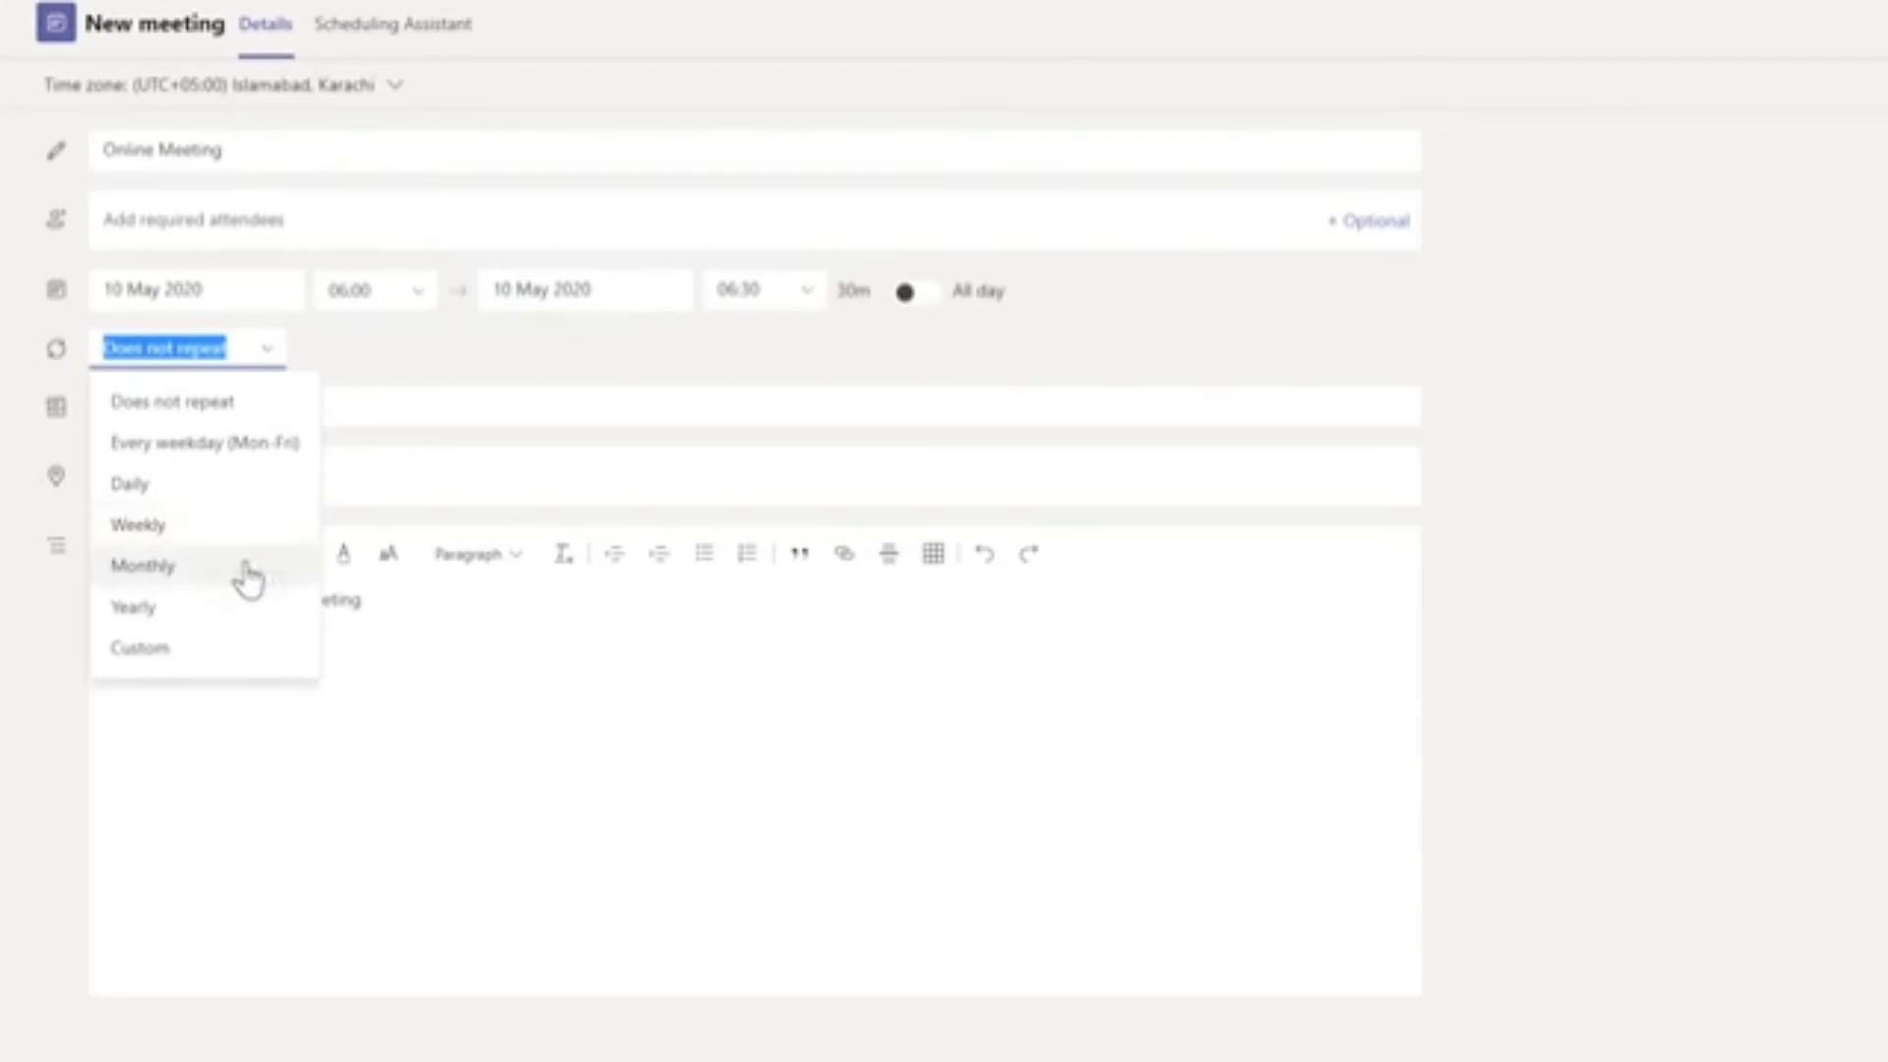
click(540, 383)
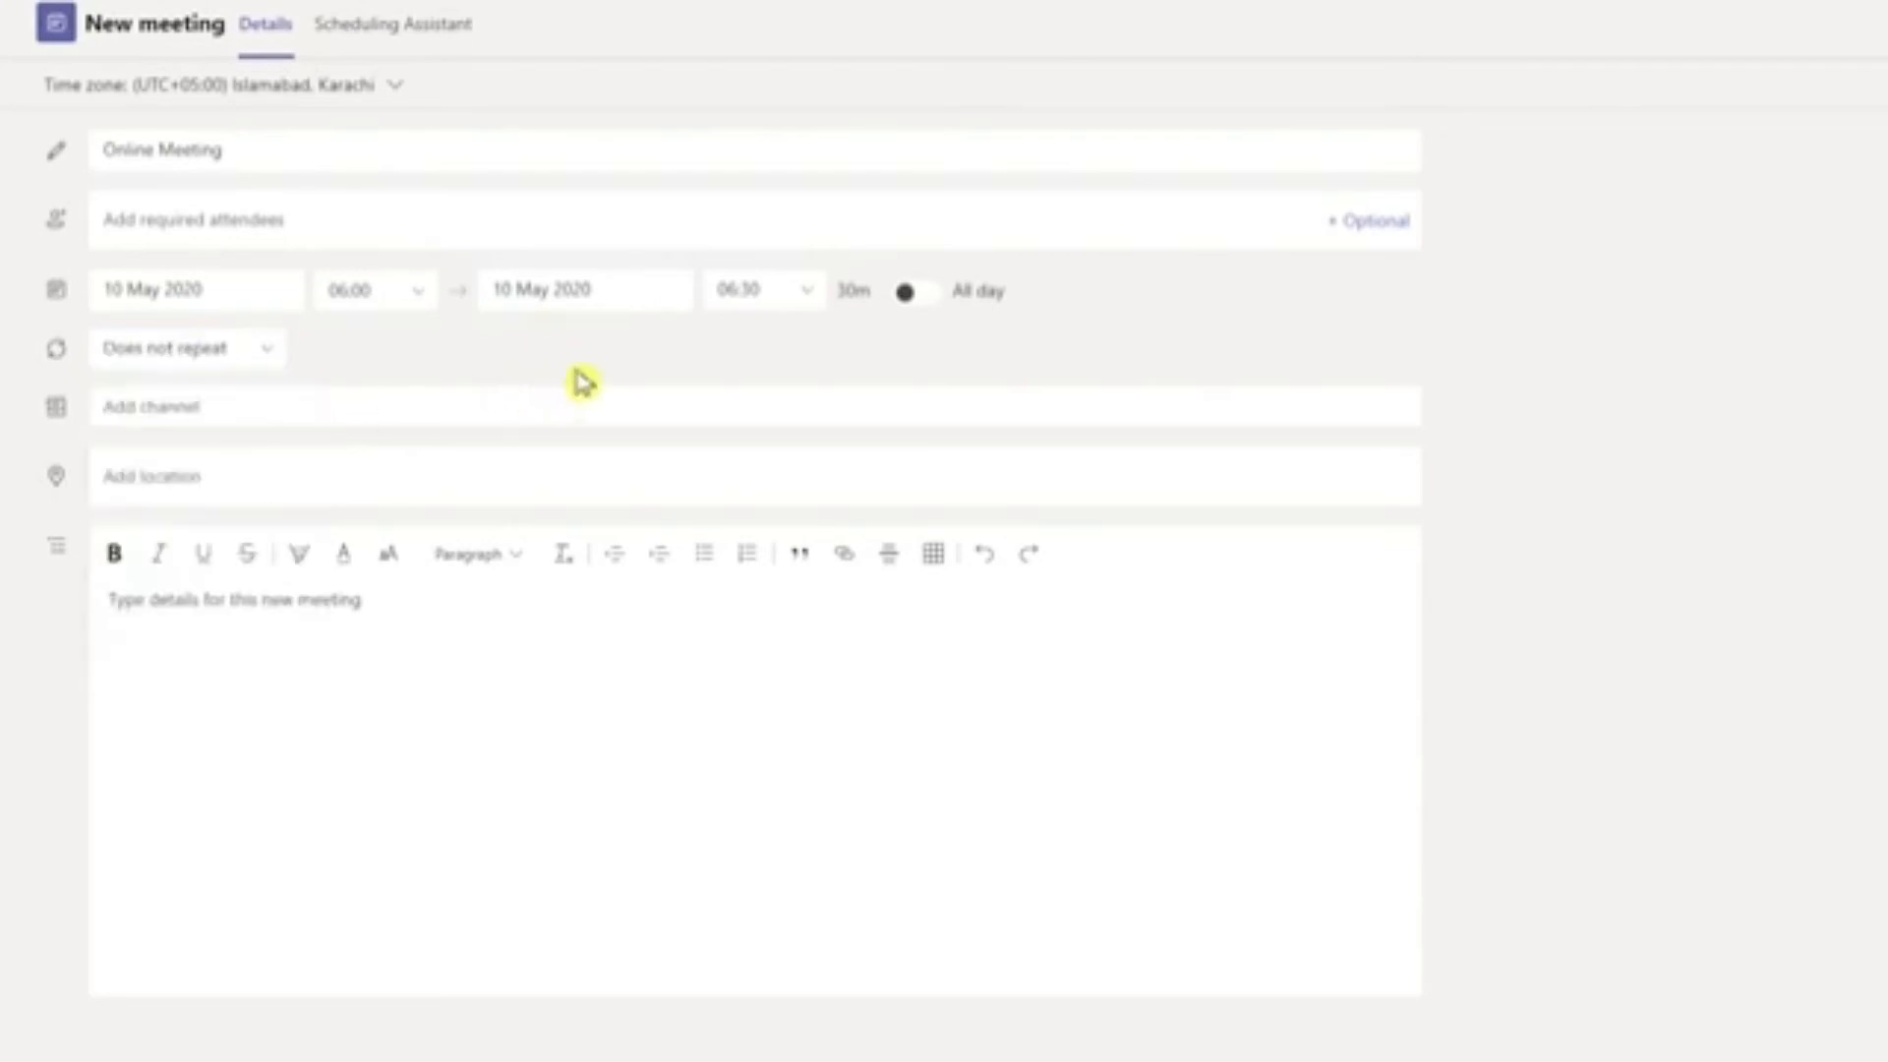
- Assign the meeting to the General channel of the Computer Programming team and send the invitation
click(293, 404)
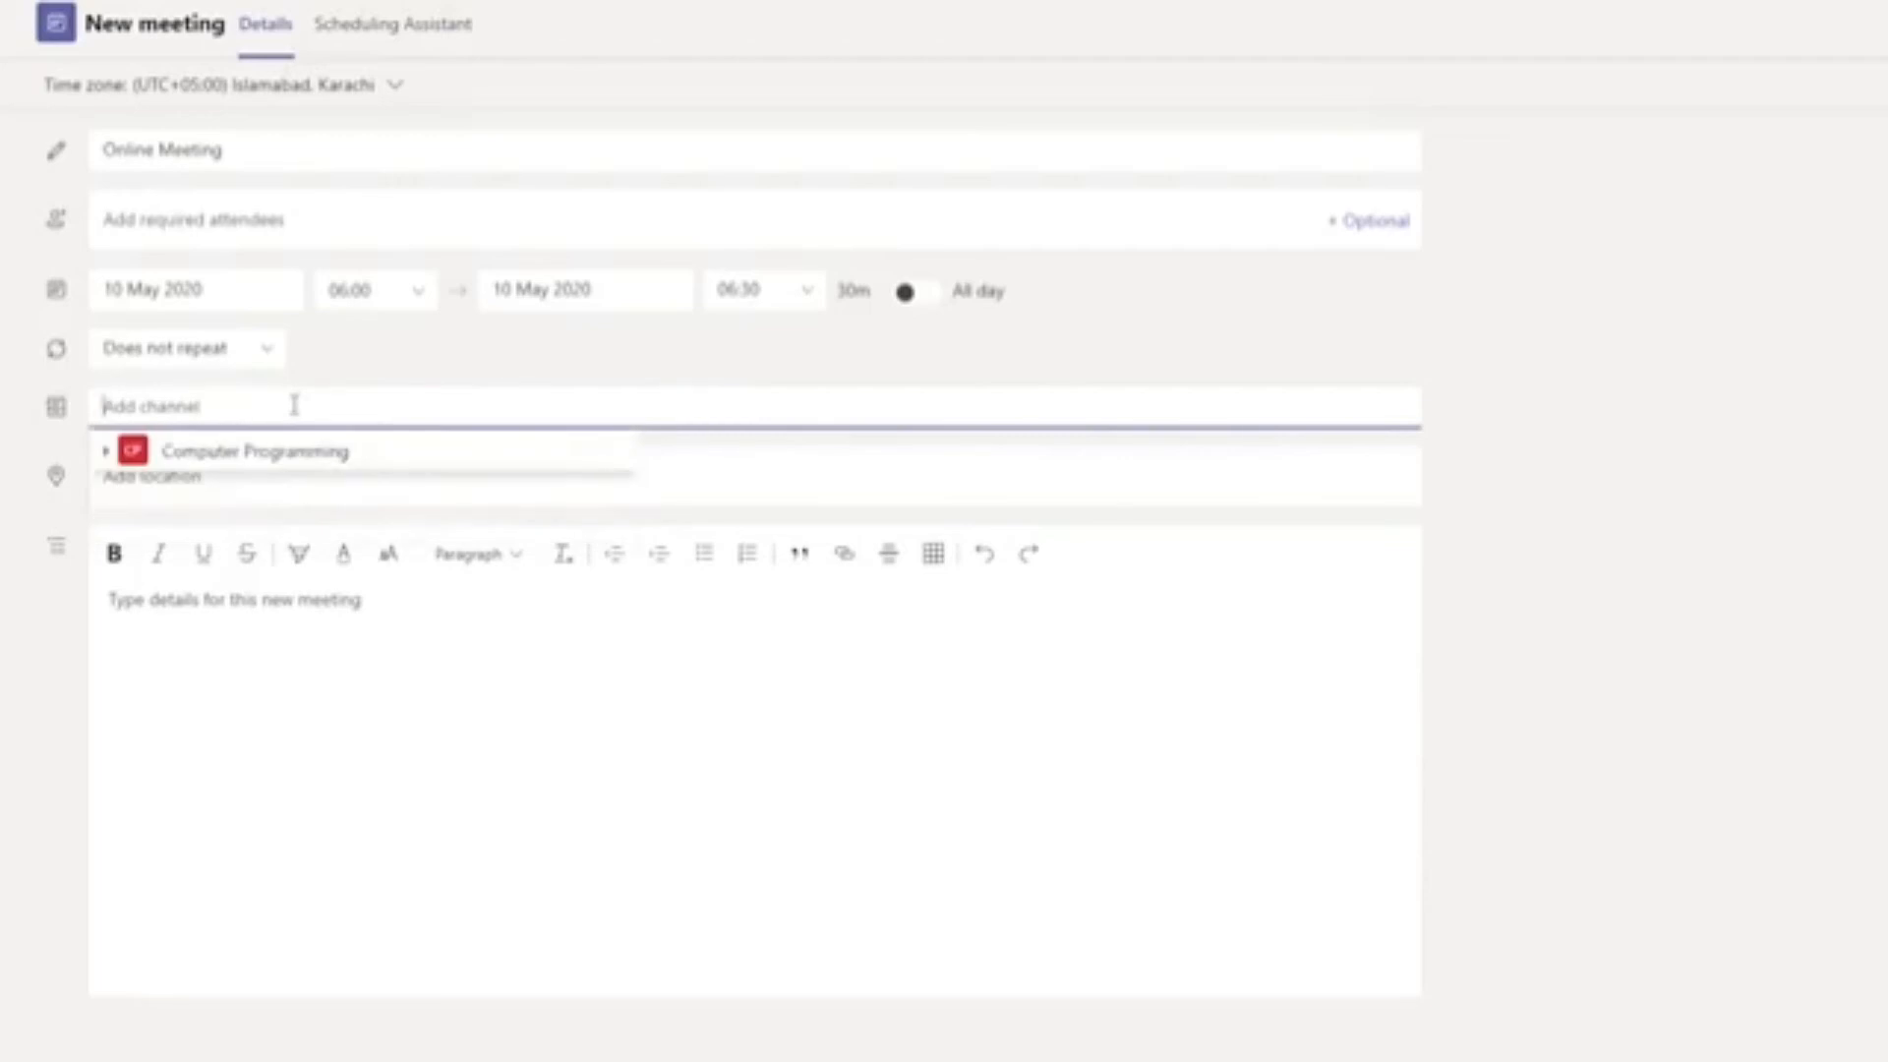
click(297, 470)
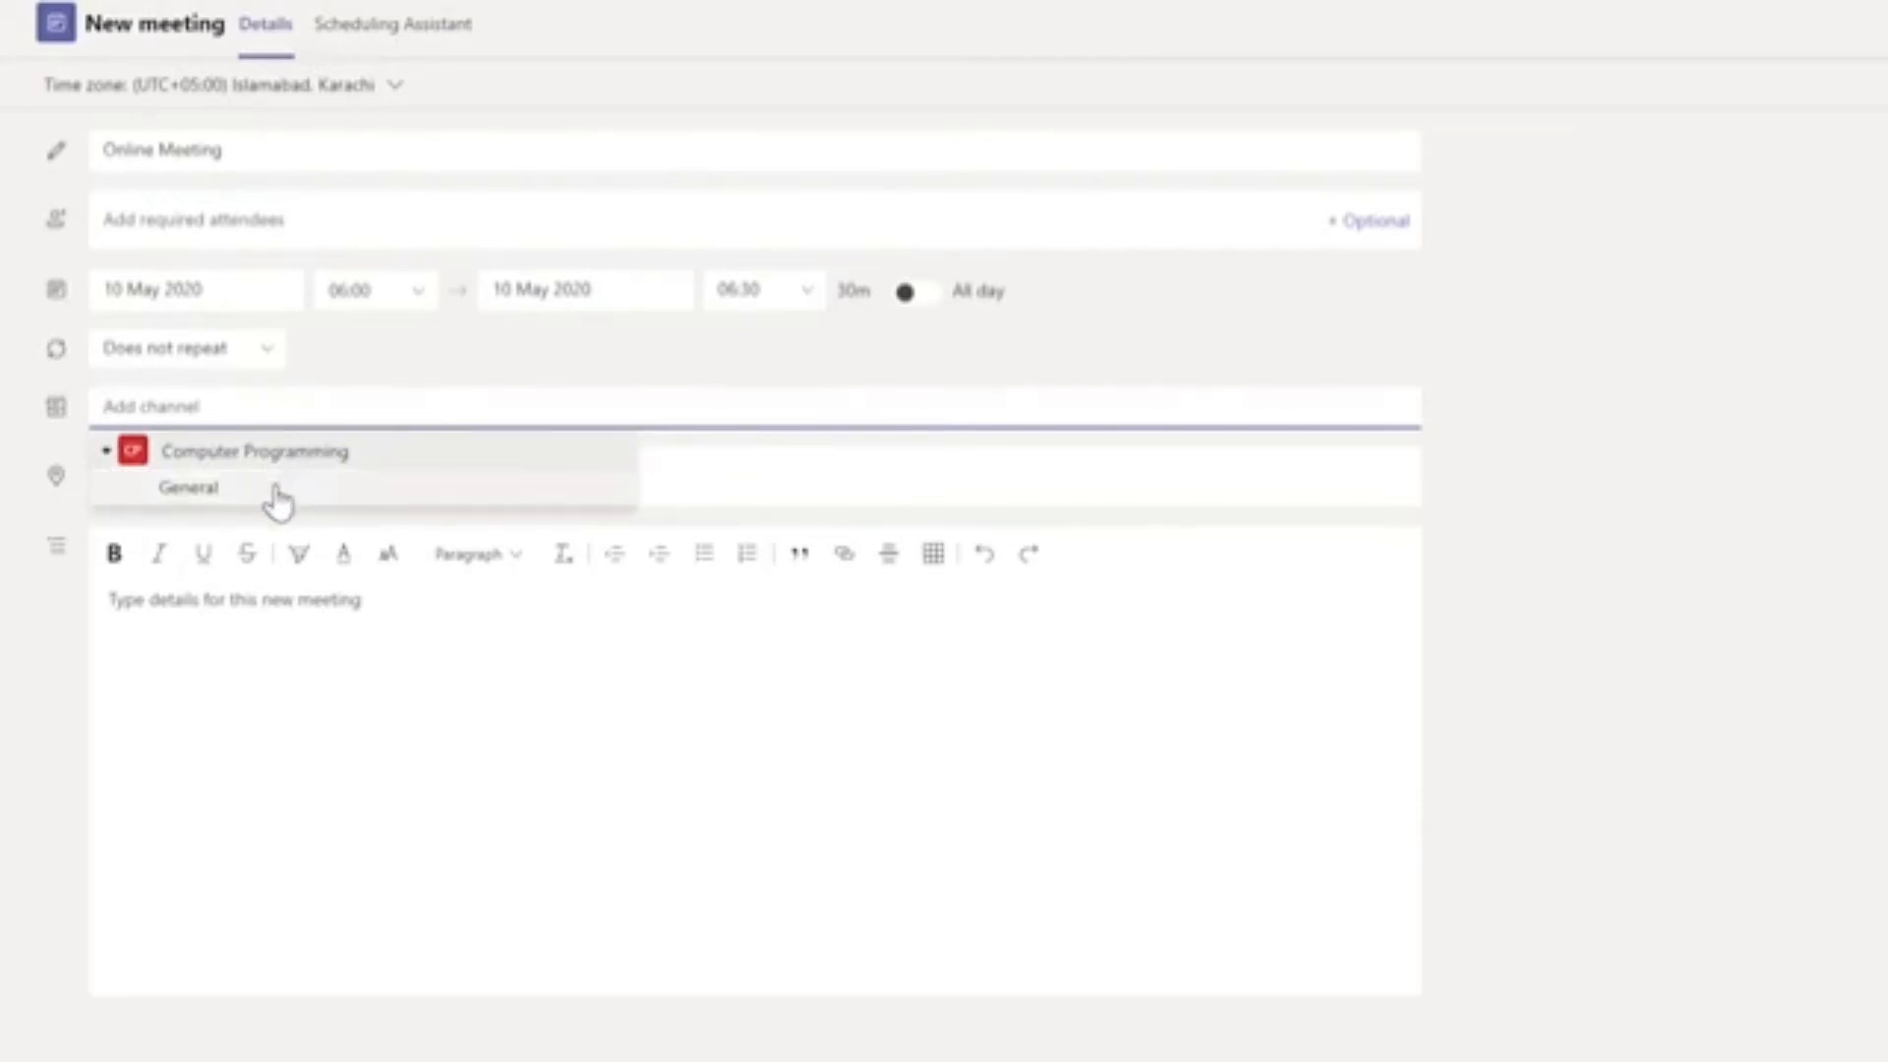
click(278, 496)
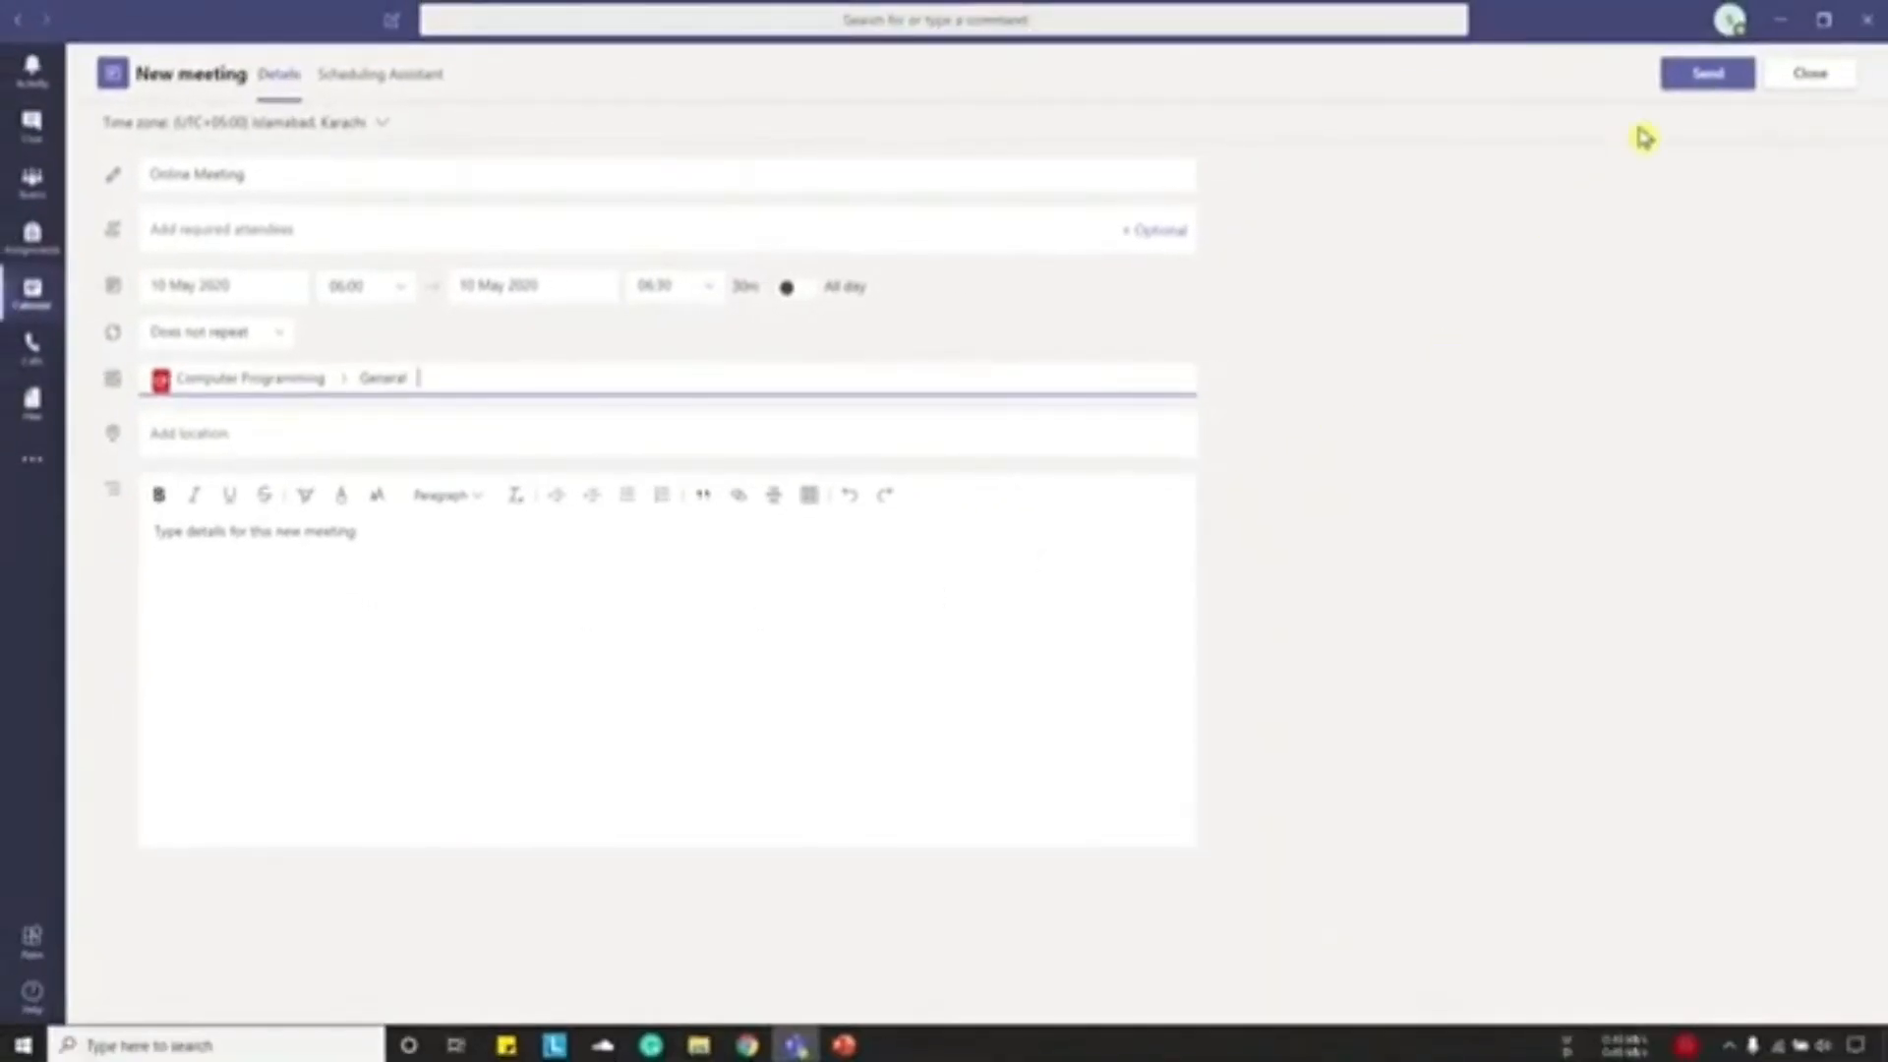
click(1690, 83)
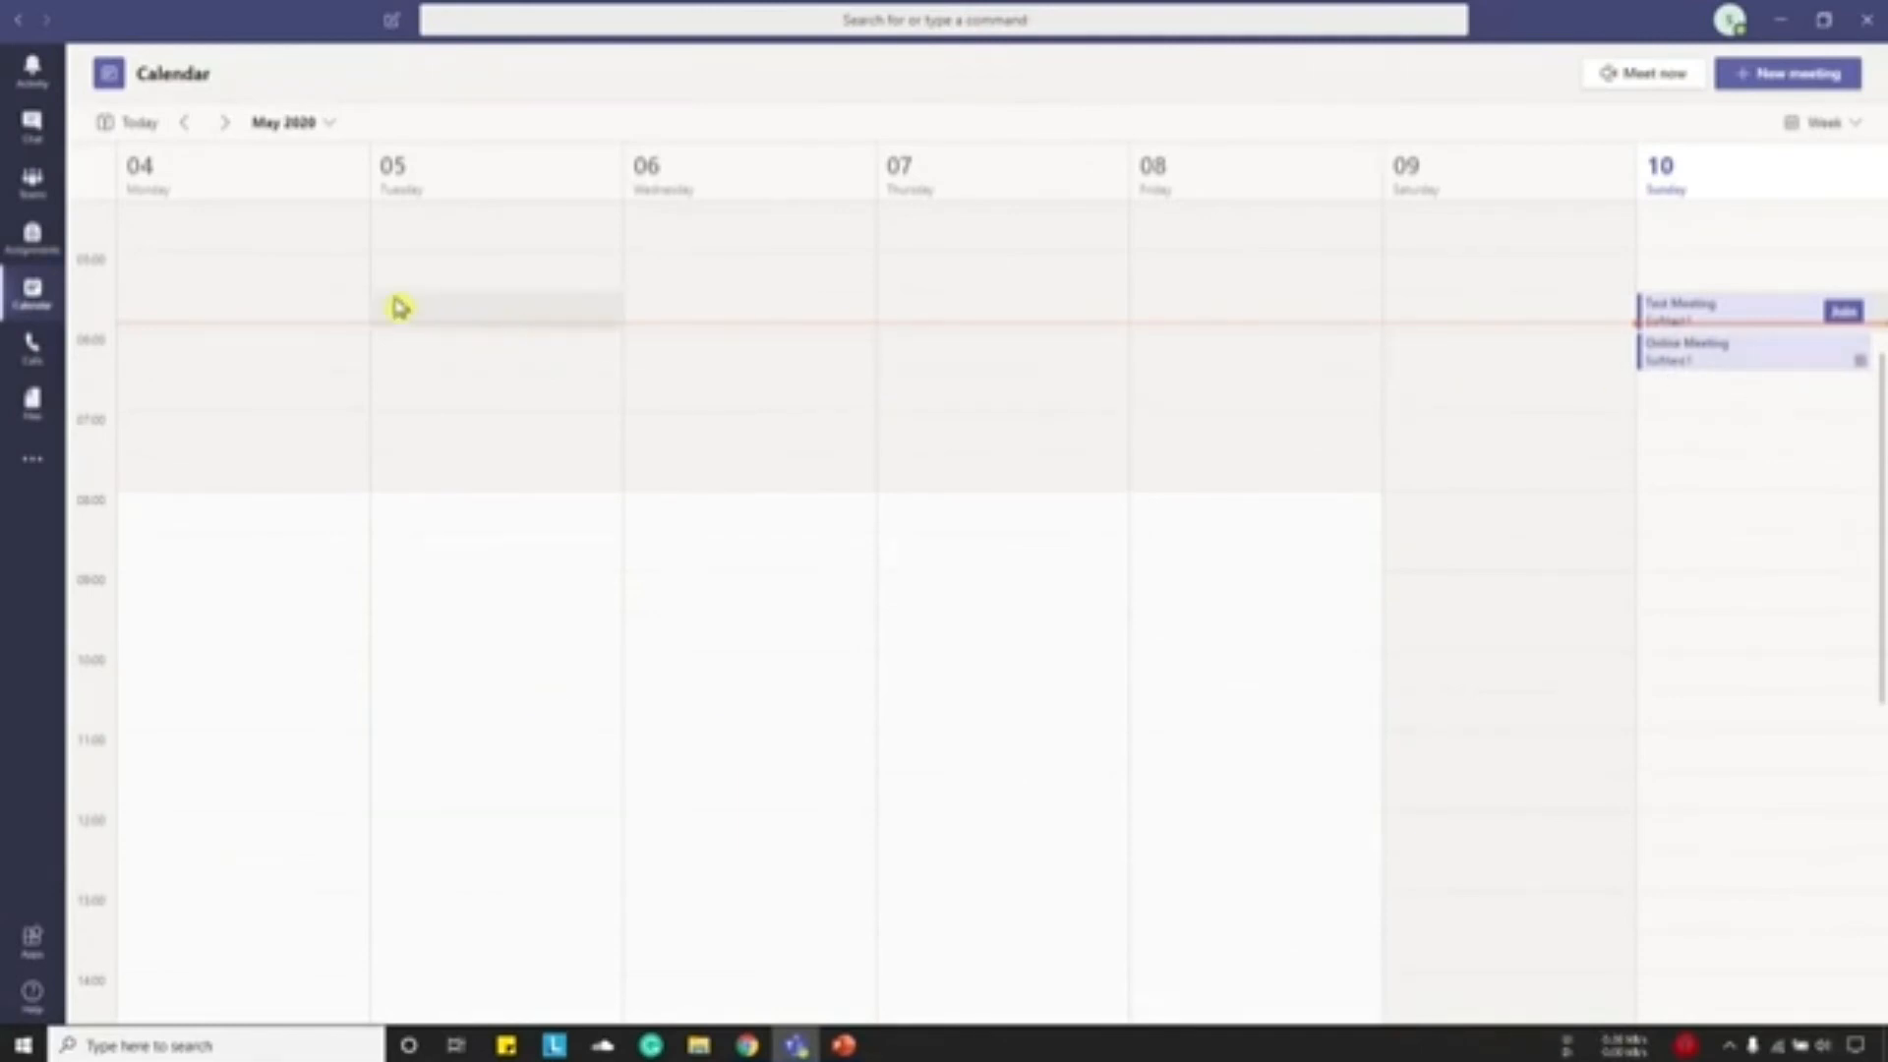
- Check the General channel's posts for the scheduled meeting, and open Online Meeting from the calendar
click(40, 185)
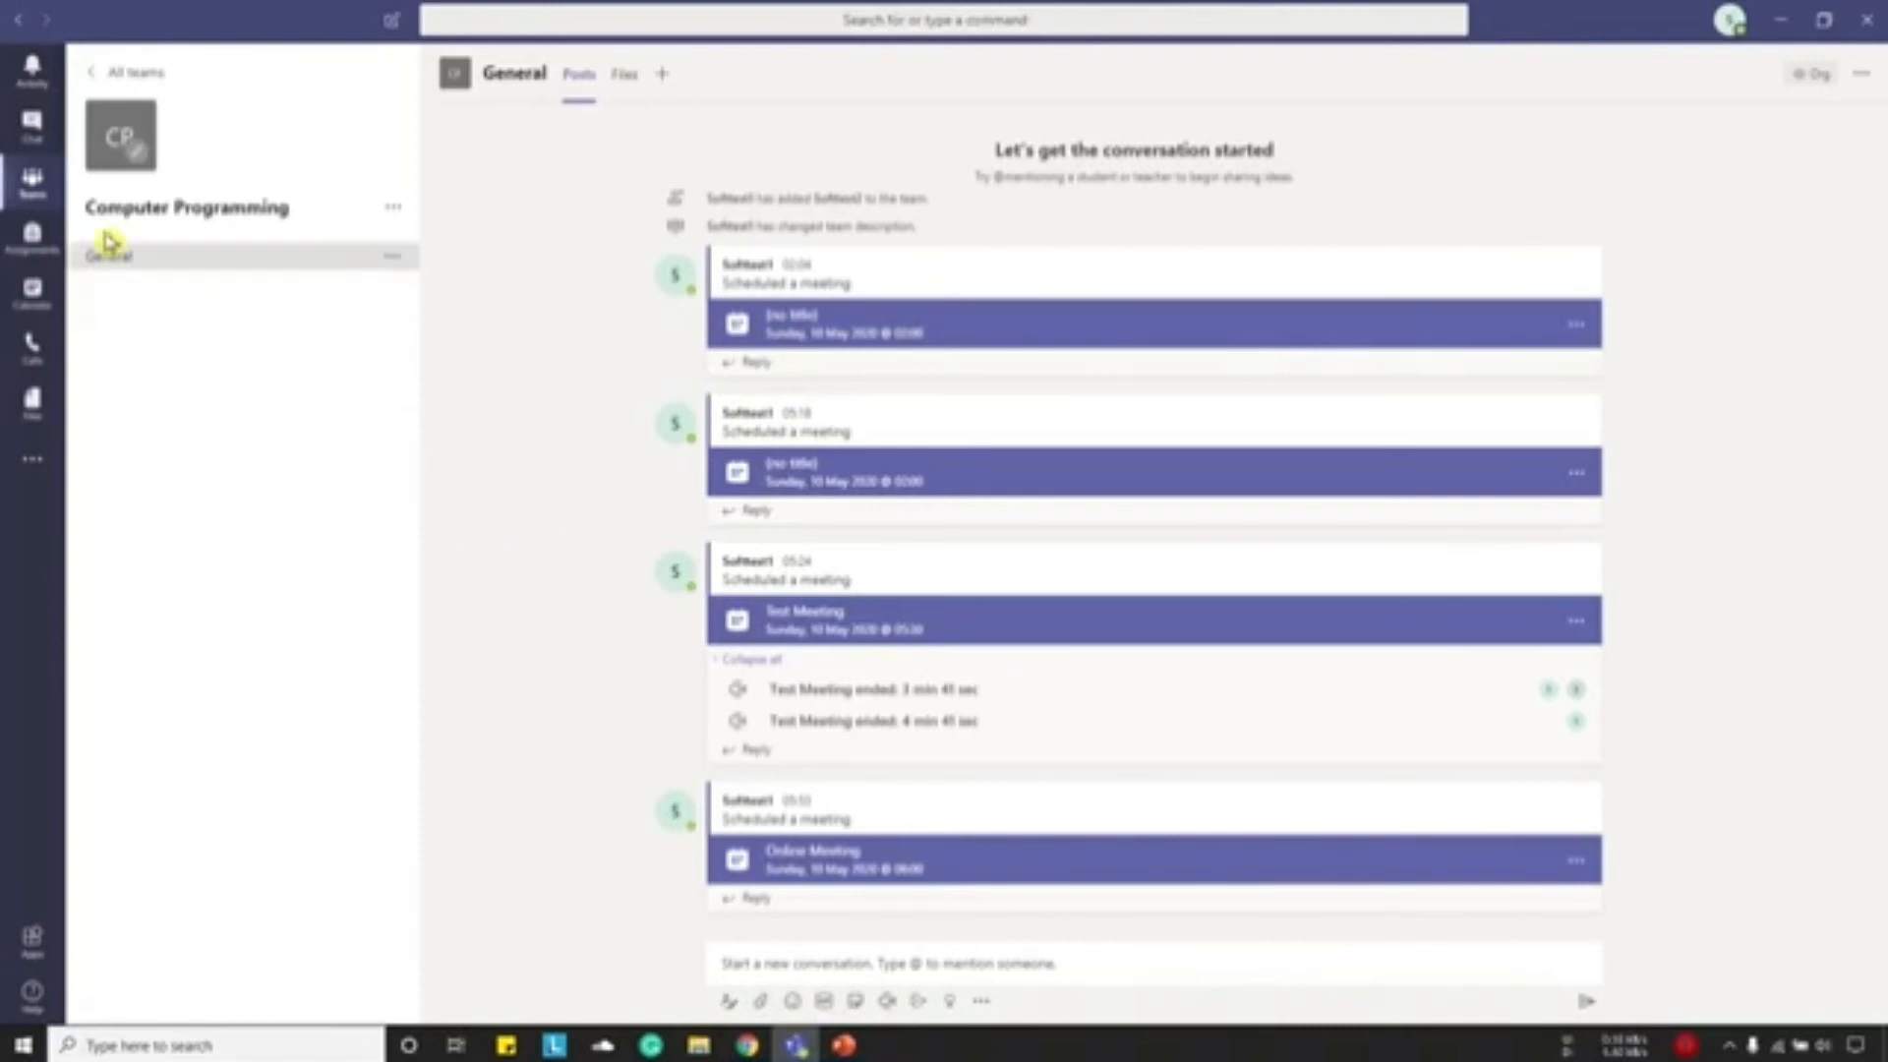
click(33, 292)
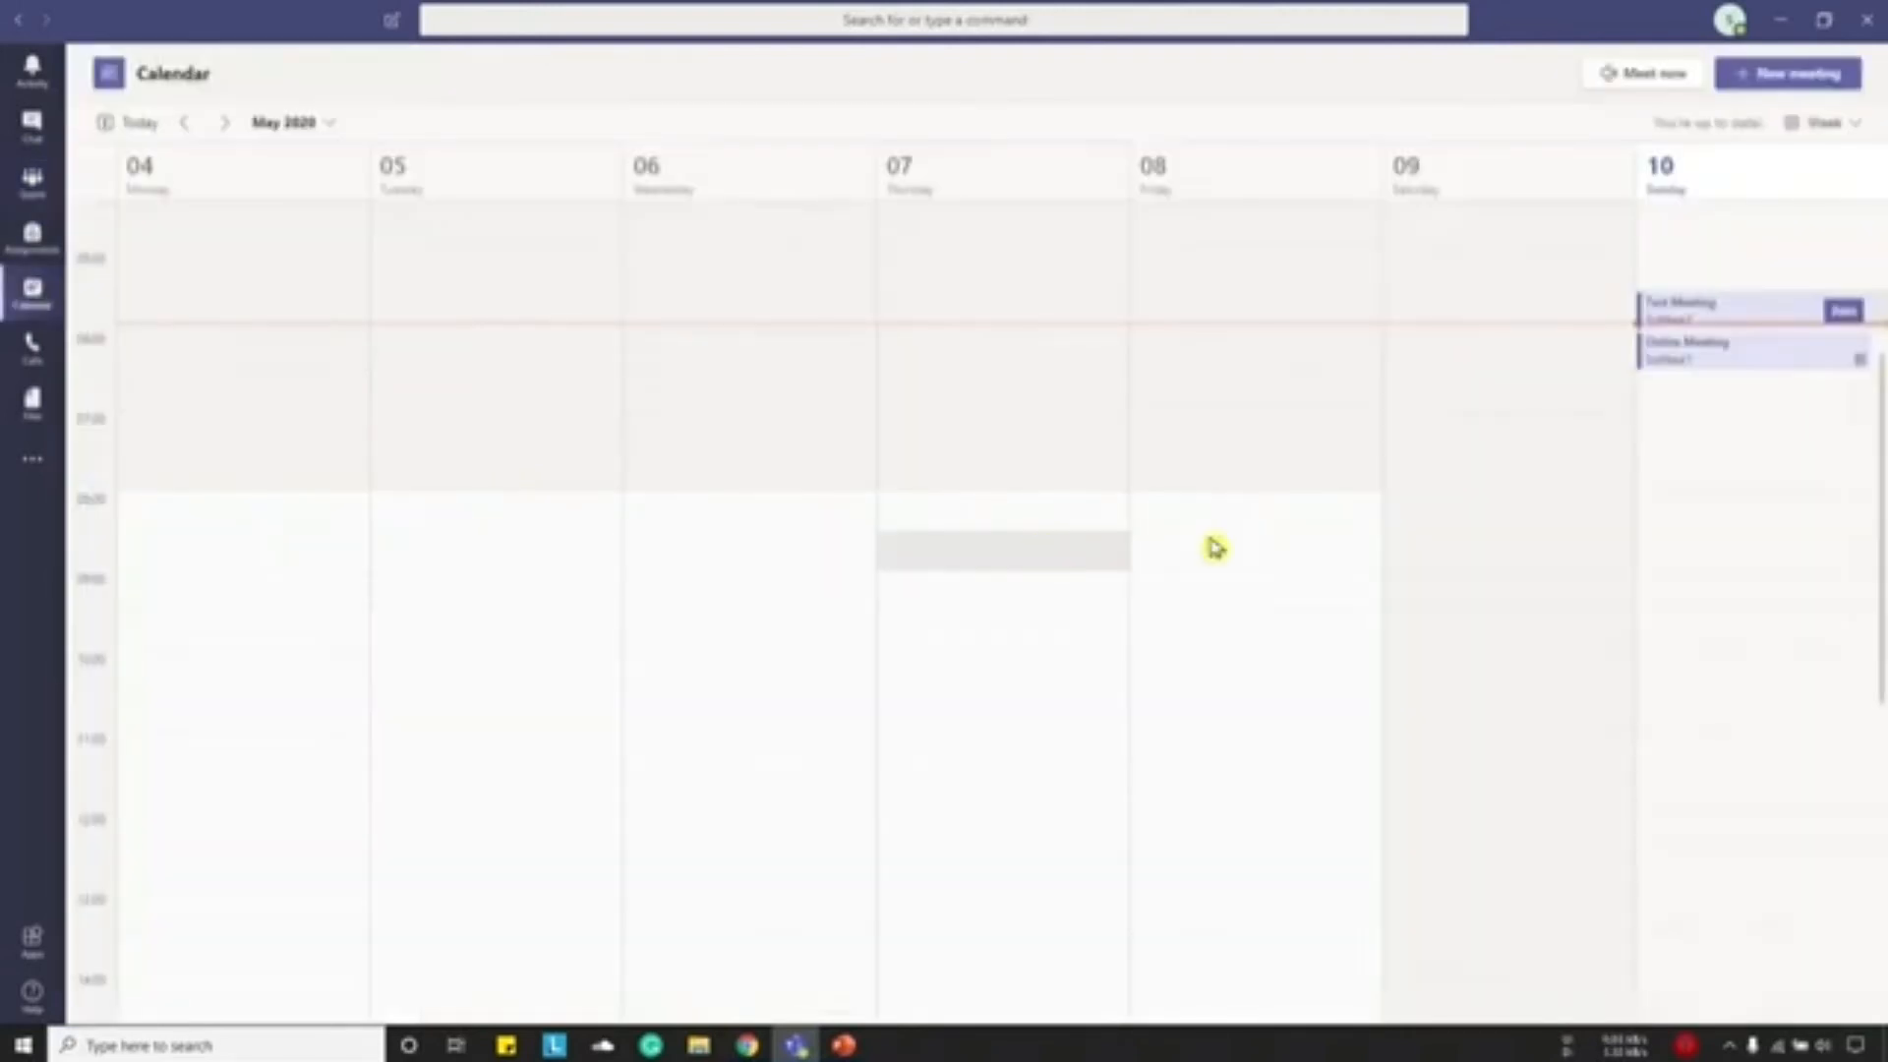
click(1726, 372)
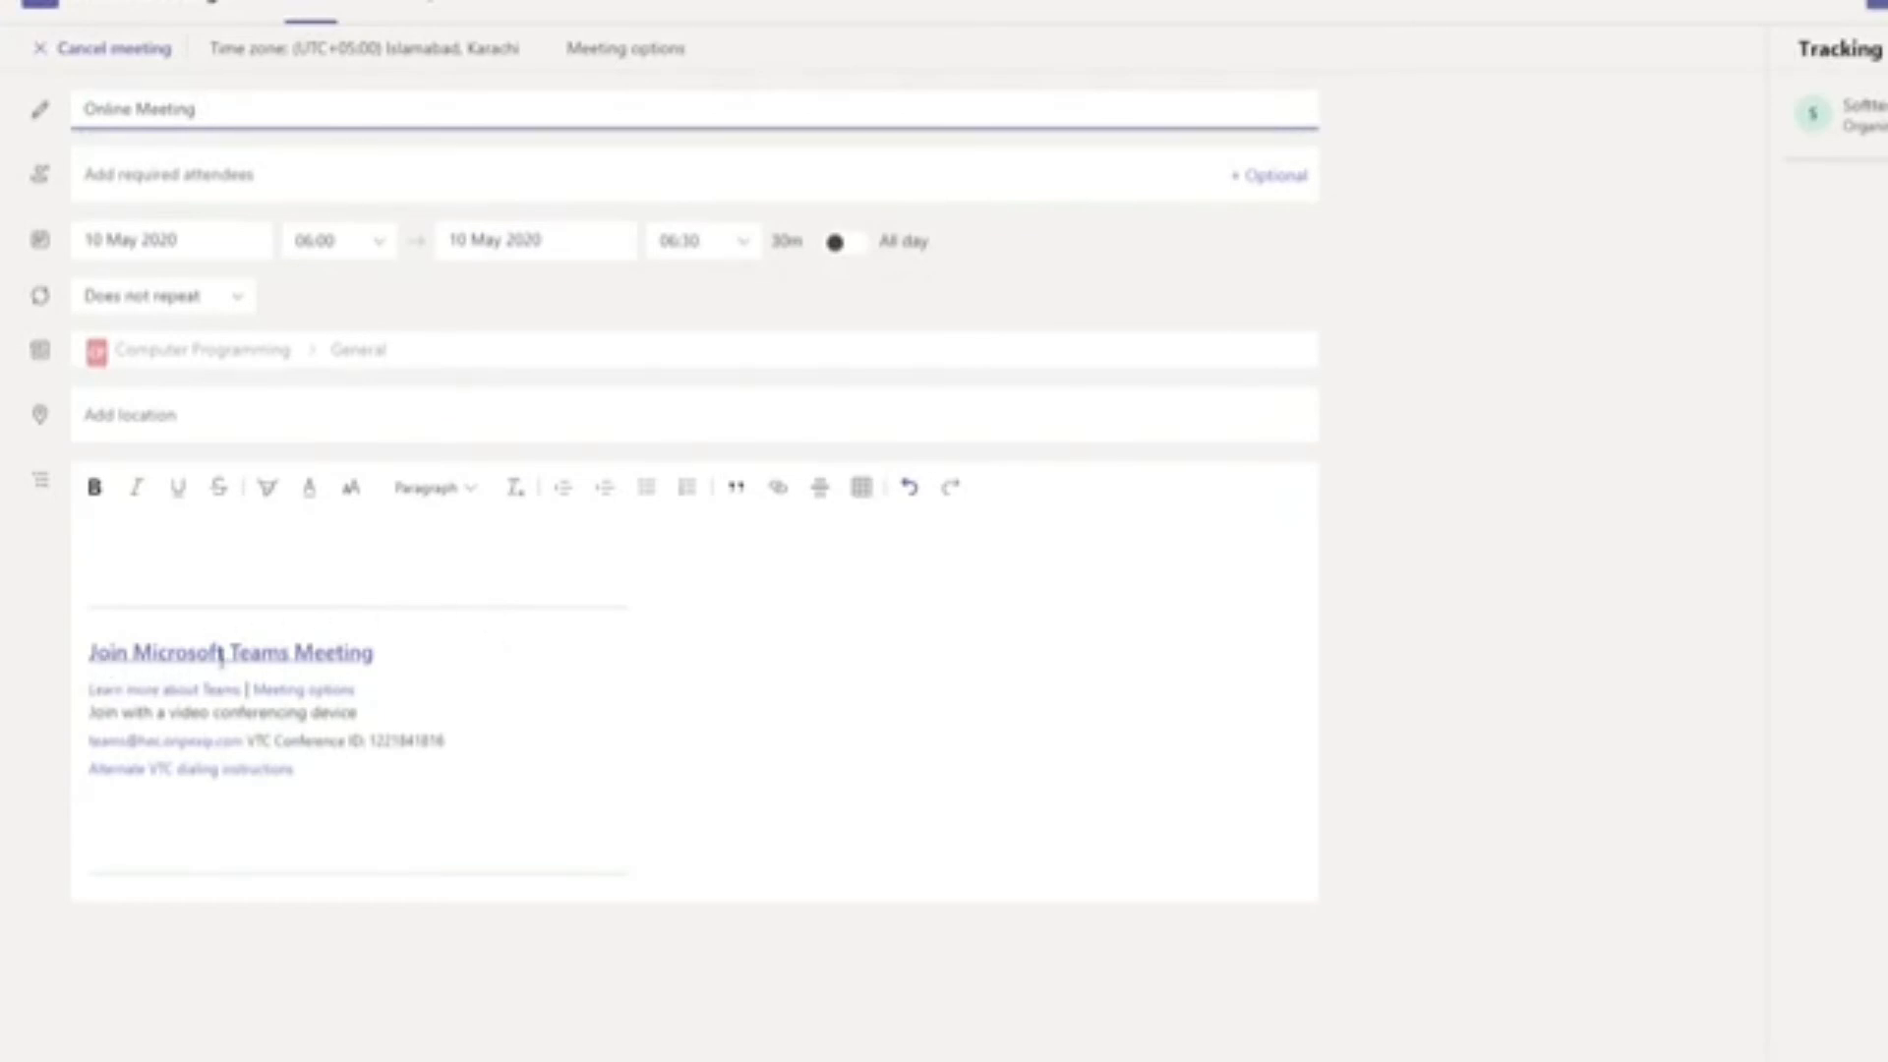
- Copy the "Join Microsoft Teams Meeting" link, paste it into Notepad to view it, and close Notepad without saving
click(329, 656)
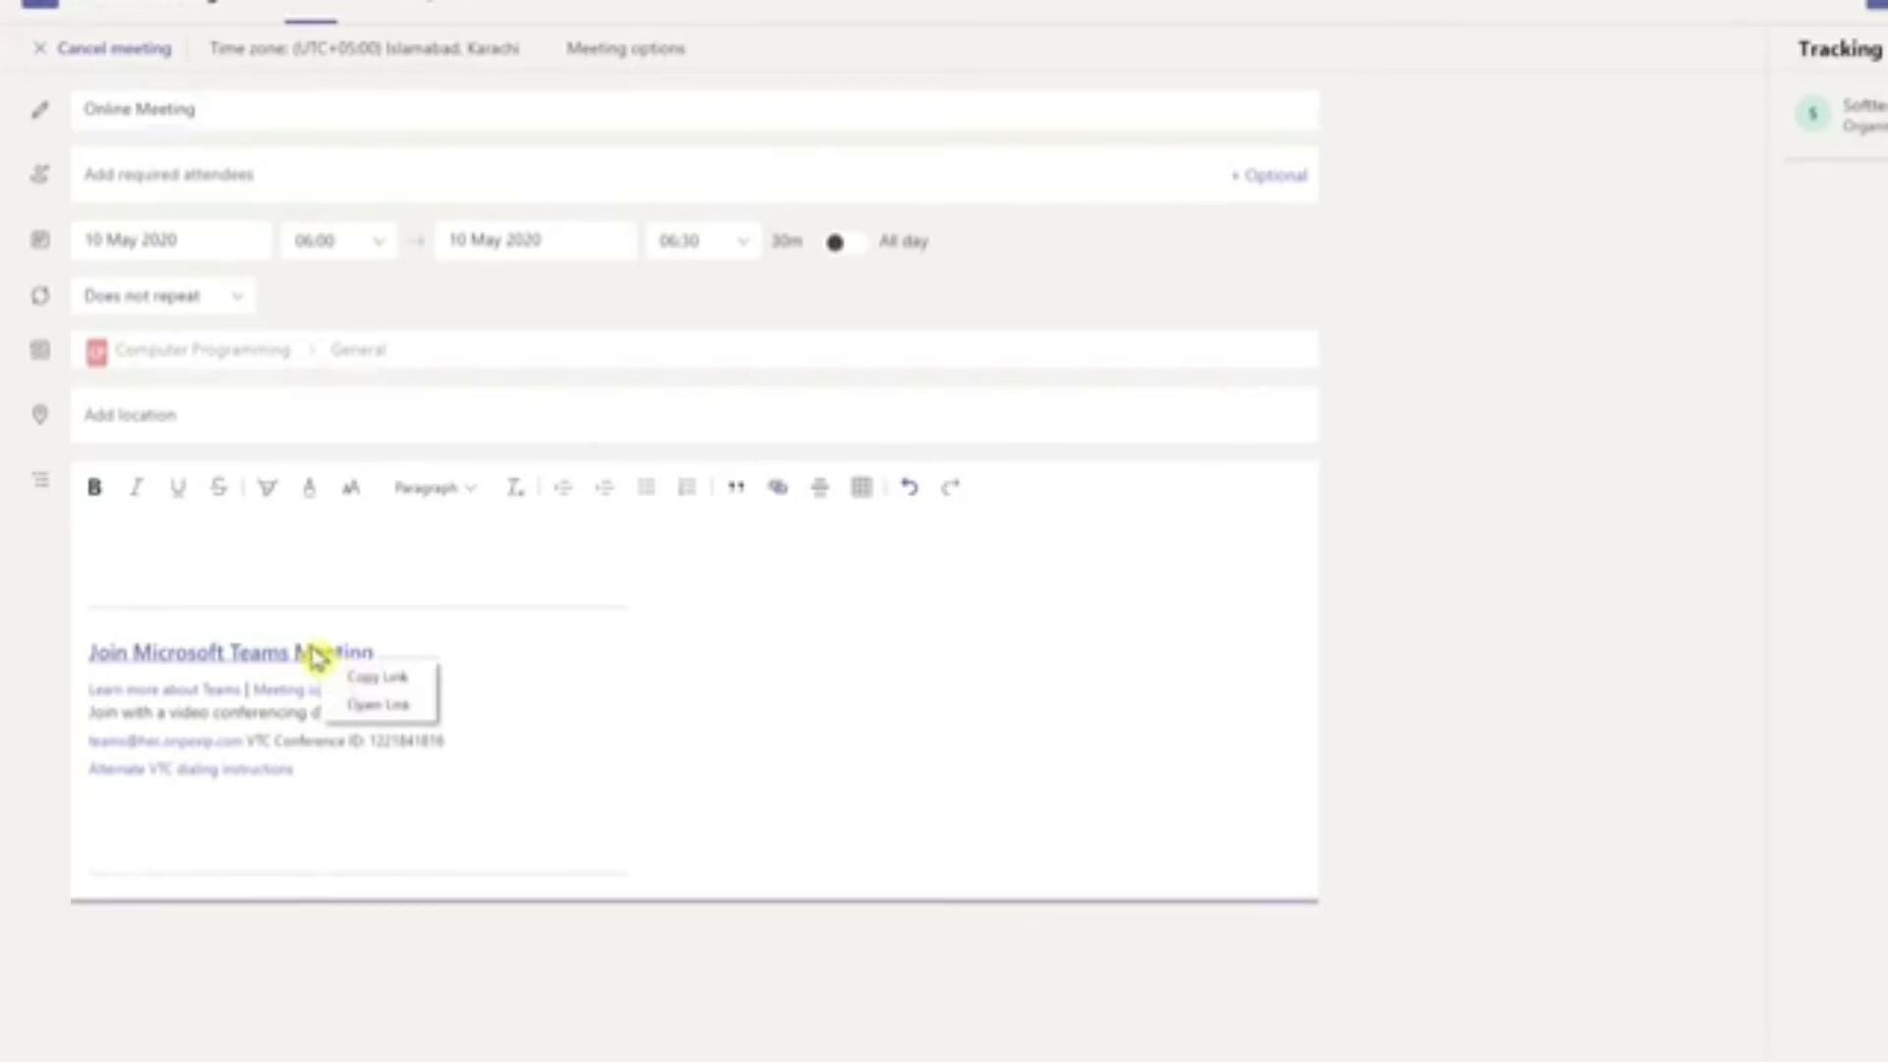
click(405, 678)
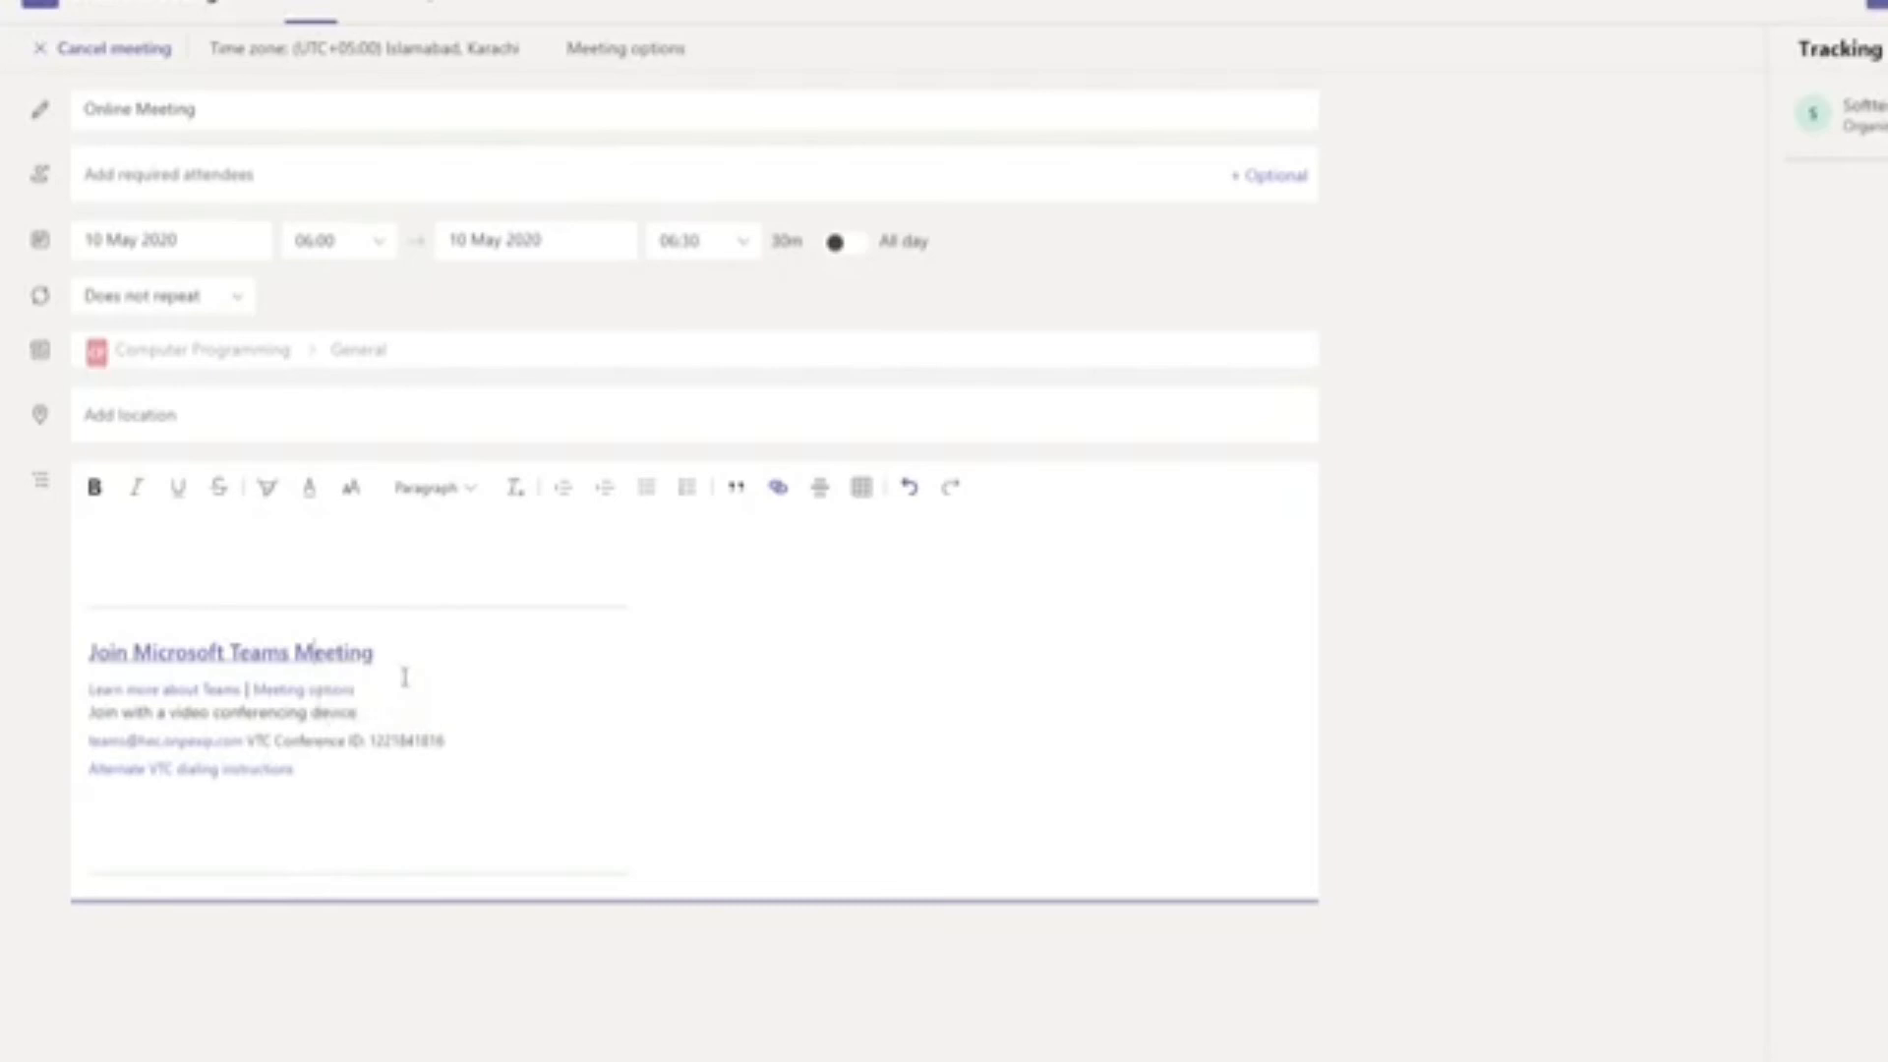
key(super)
text(not)
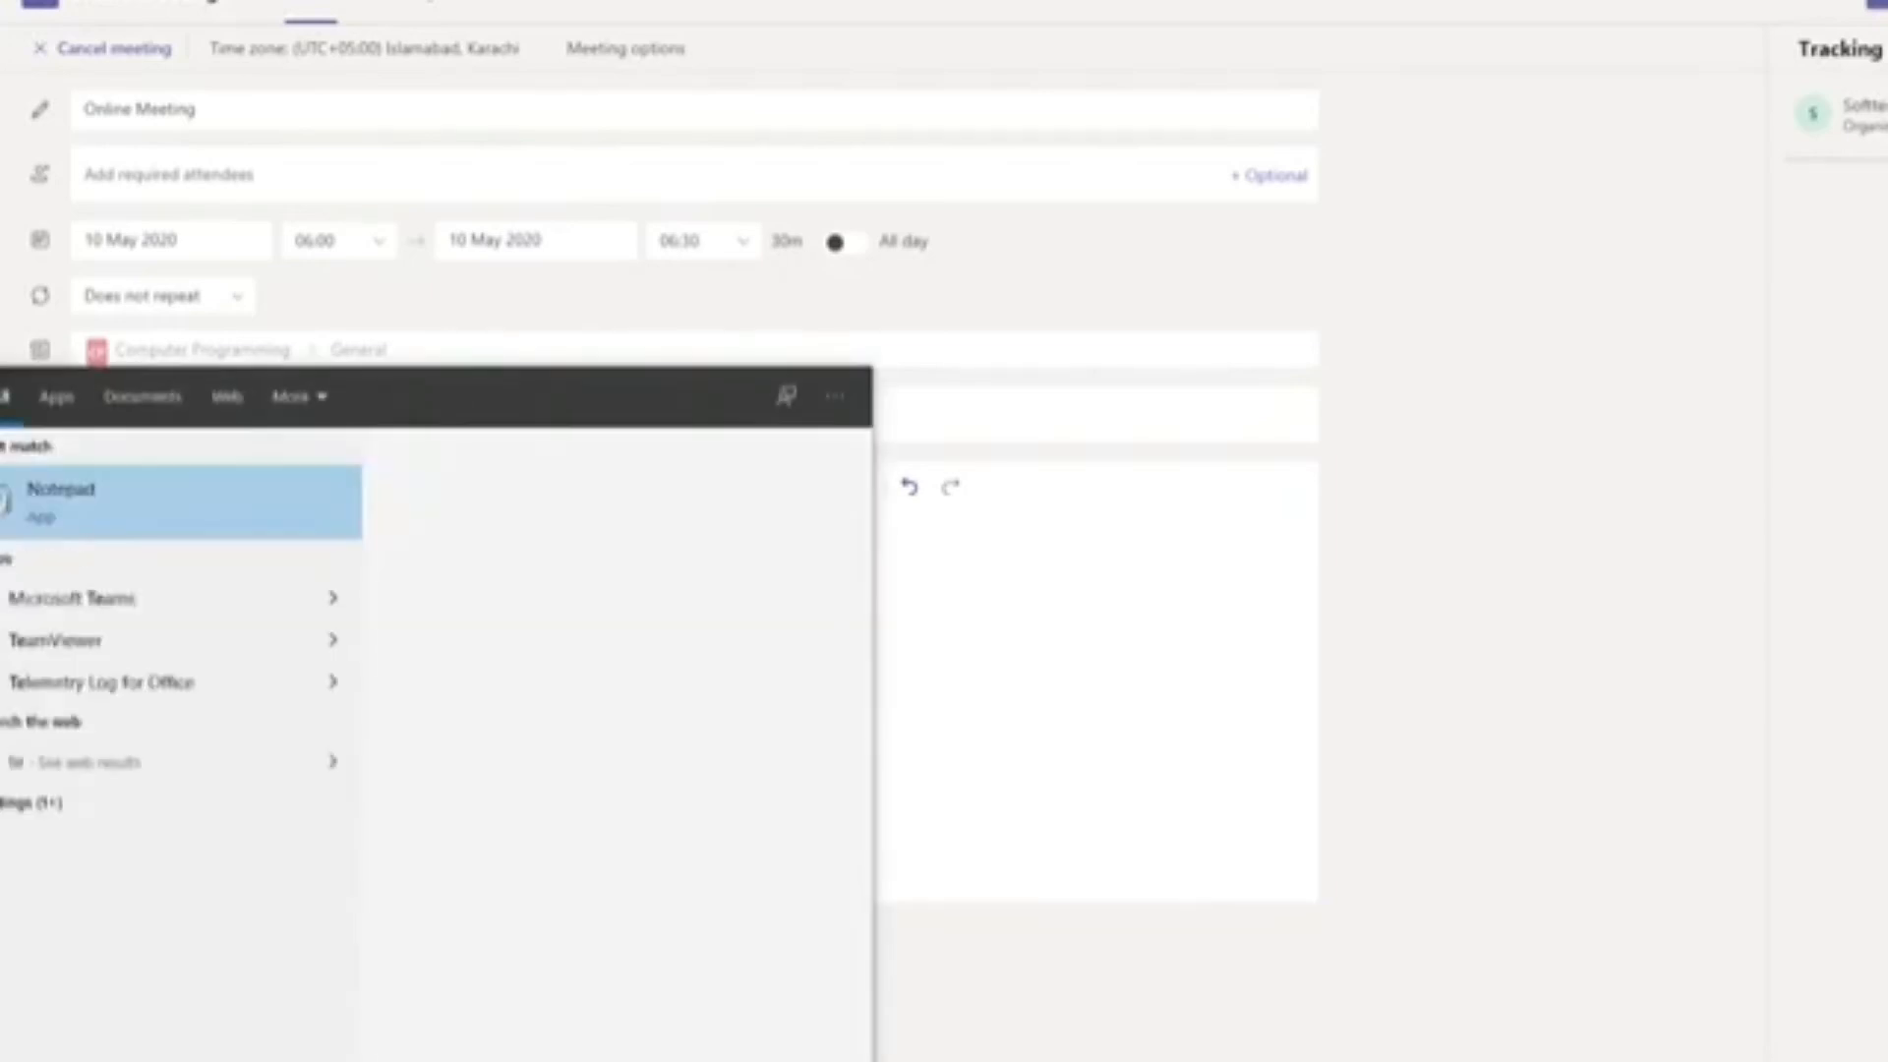
click(168, 510)
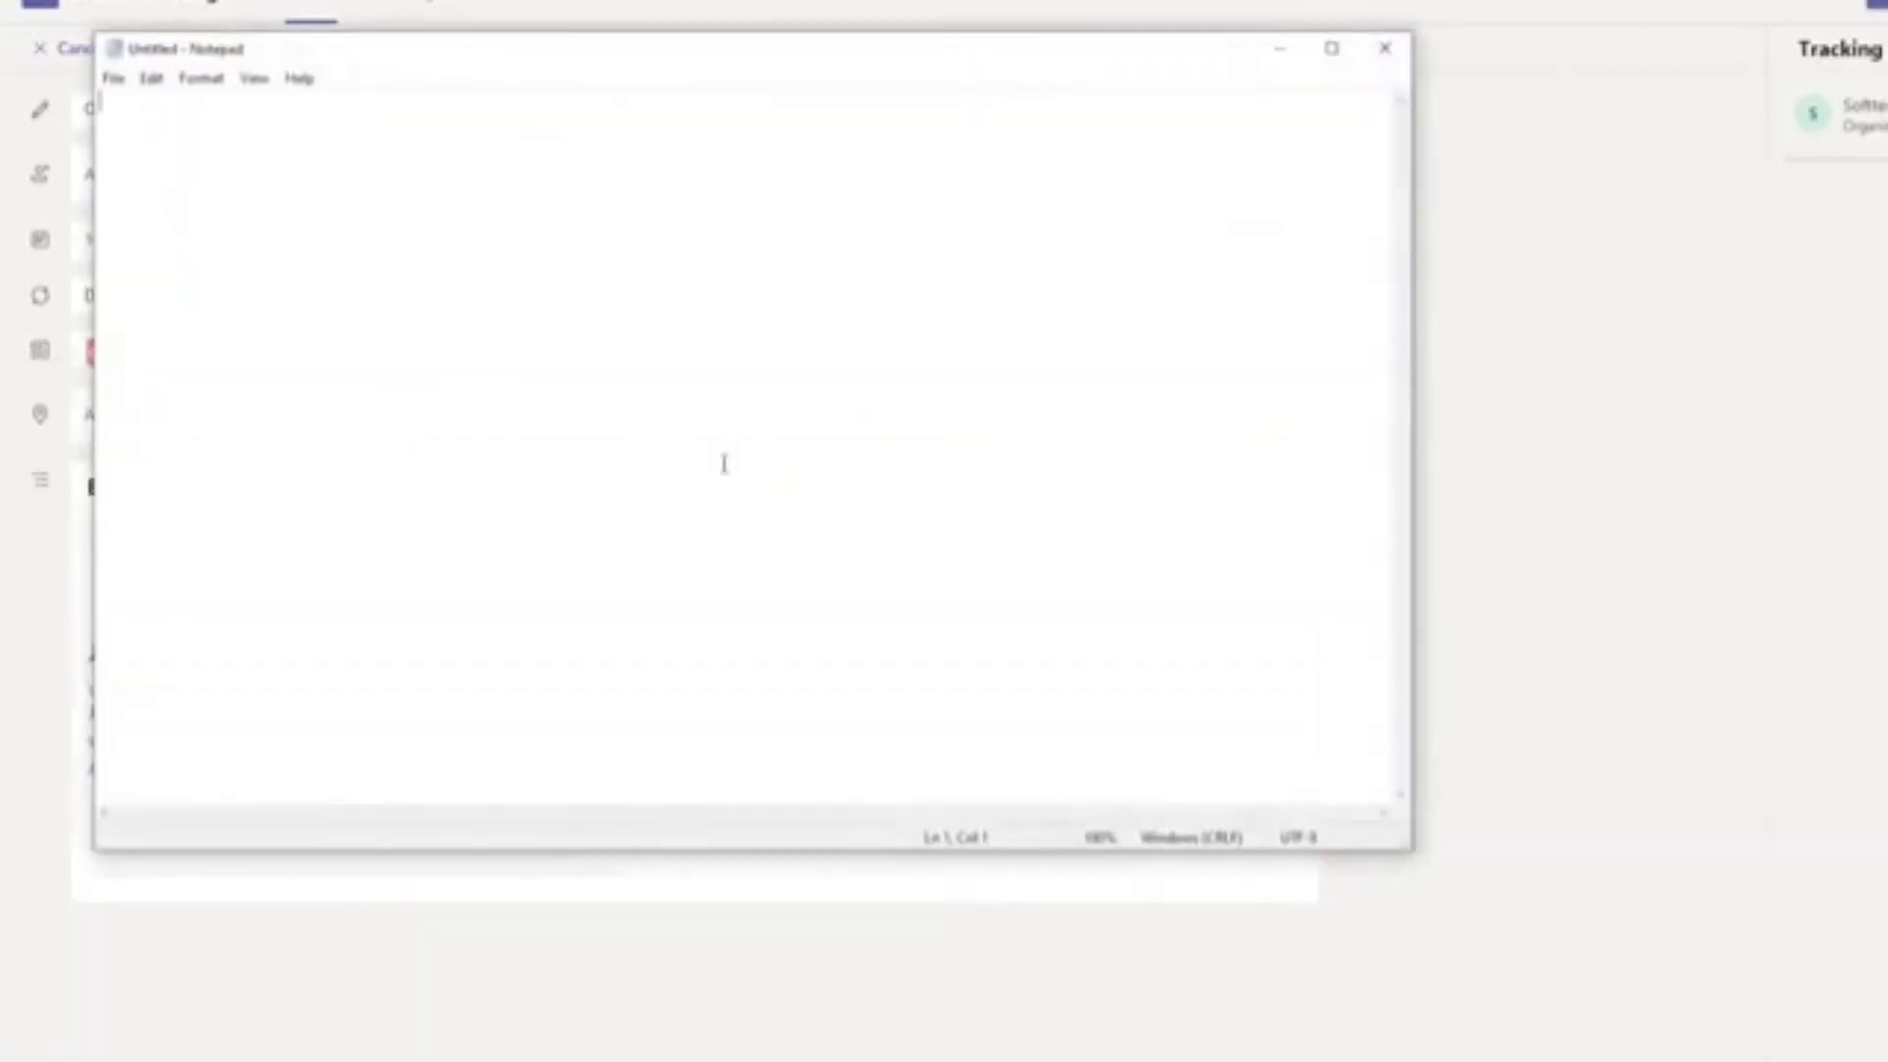
key(ctrl+v)
drag(856, 814, 245, 812)
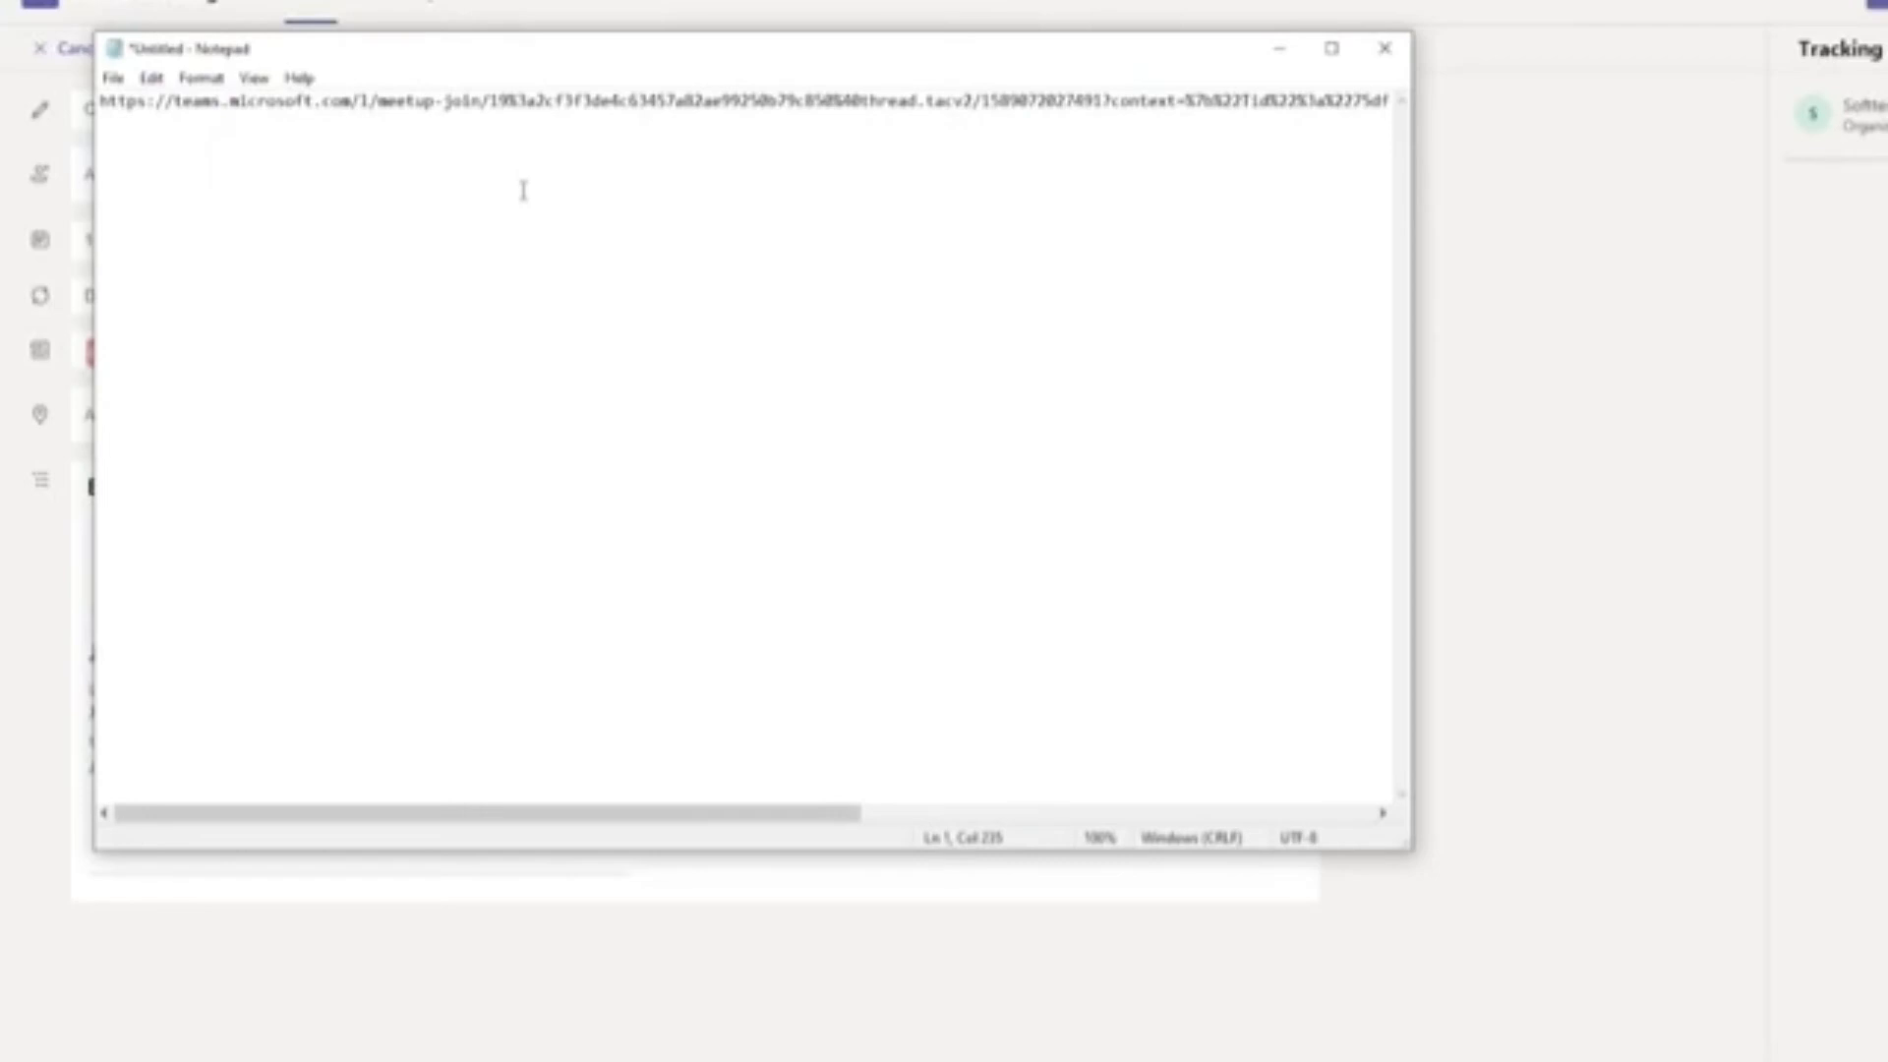
click(1385, 48)
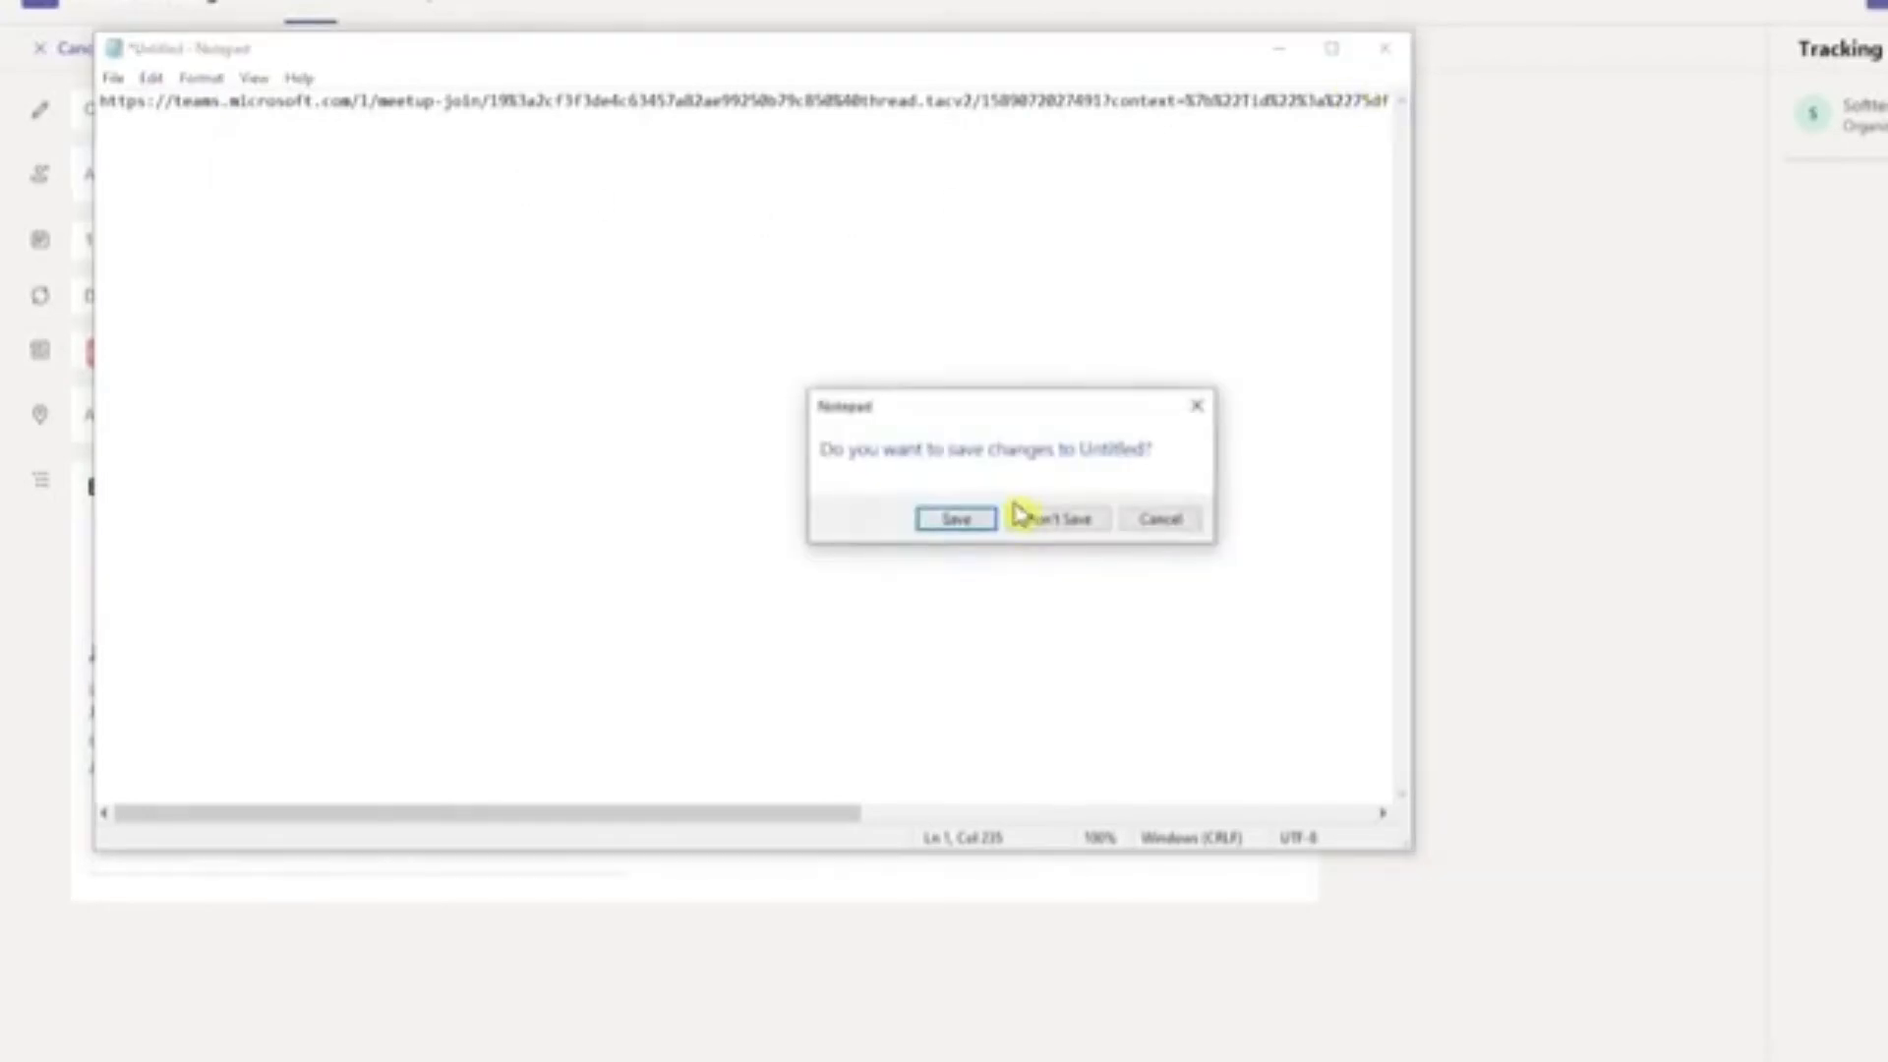
click(1054, 520)
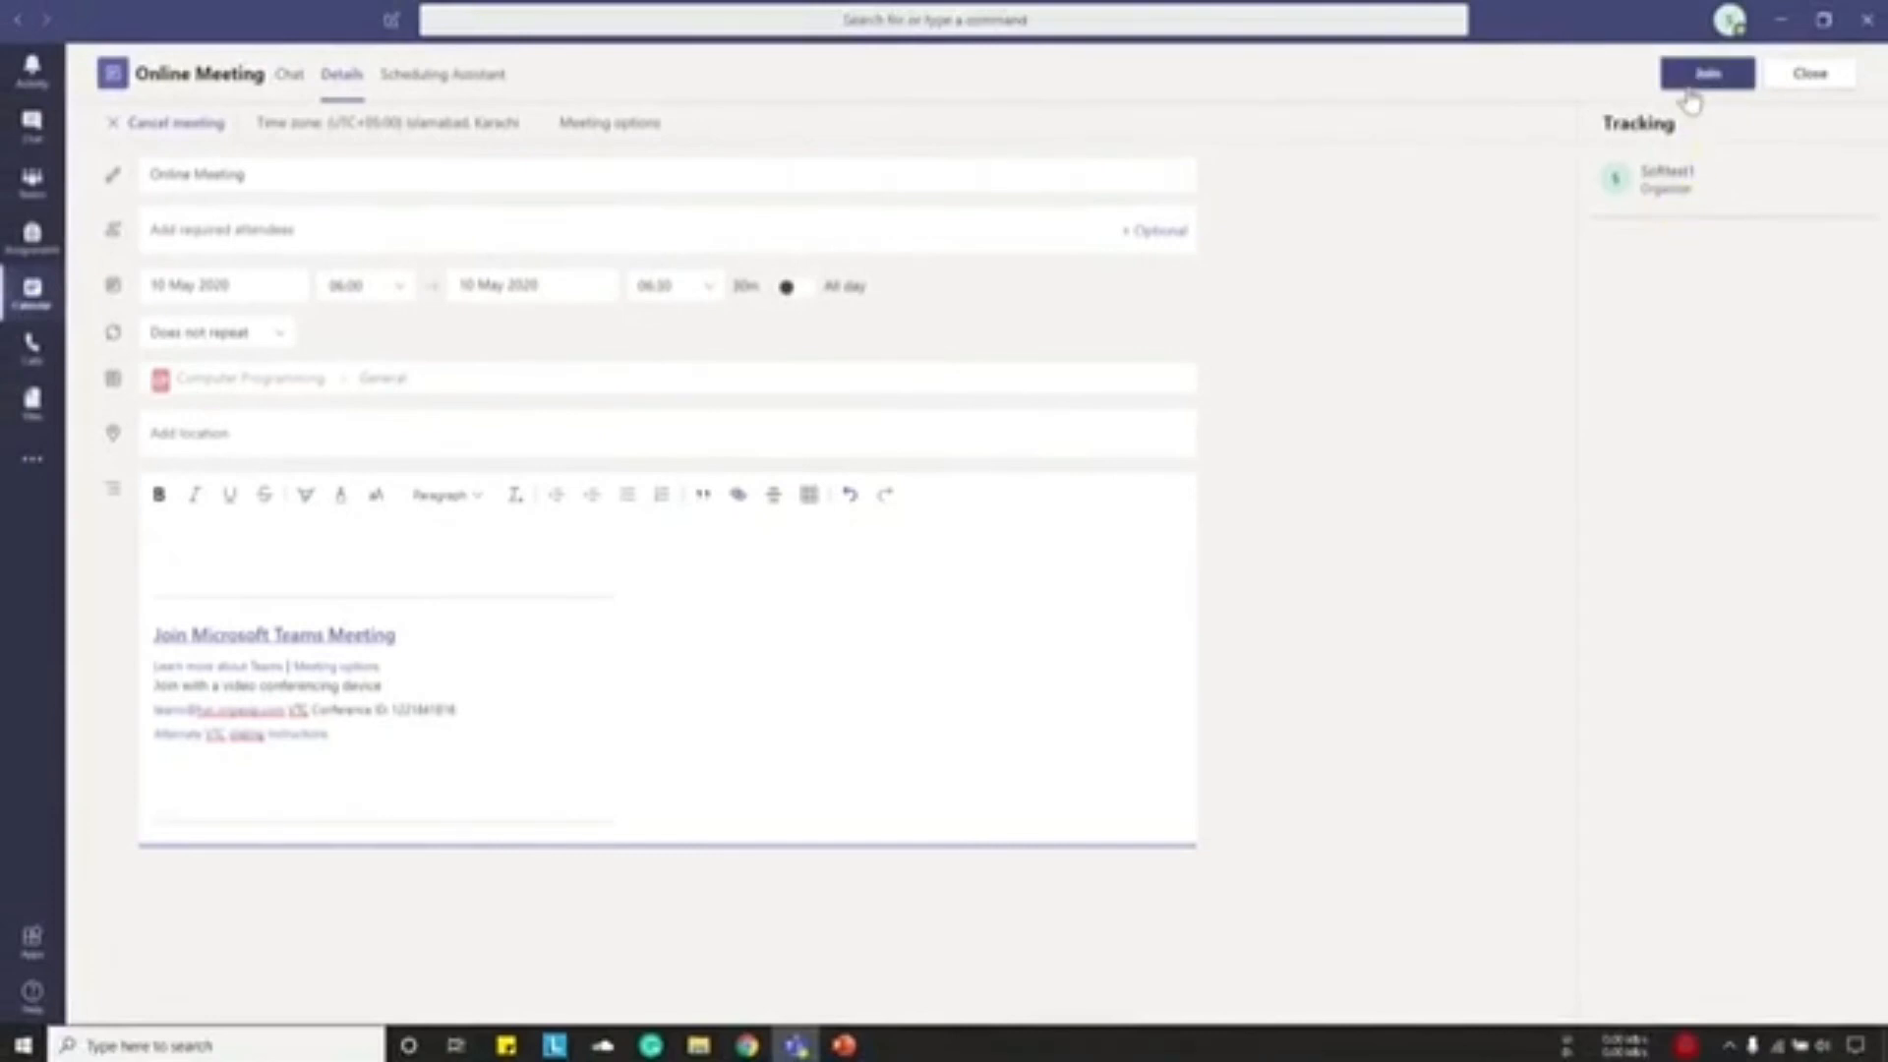
- Open the audio and video settings for joining Online Meeting, and switch the camera off and back on
click(1707, 79)
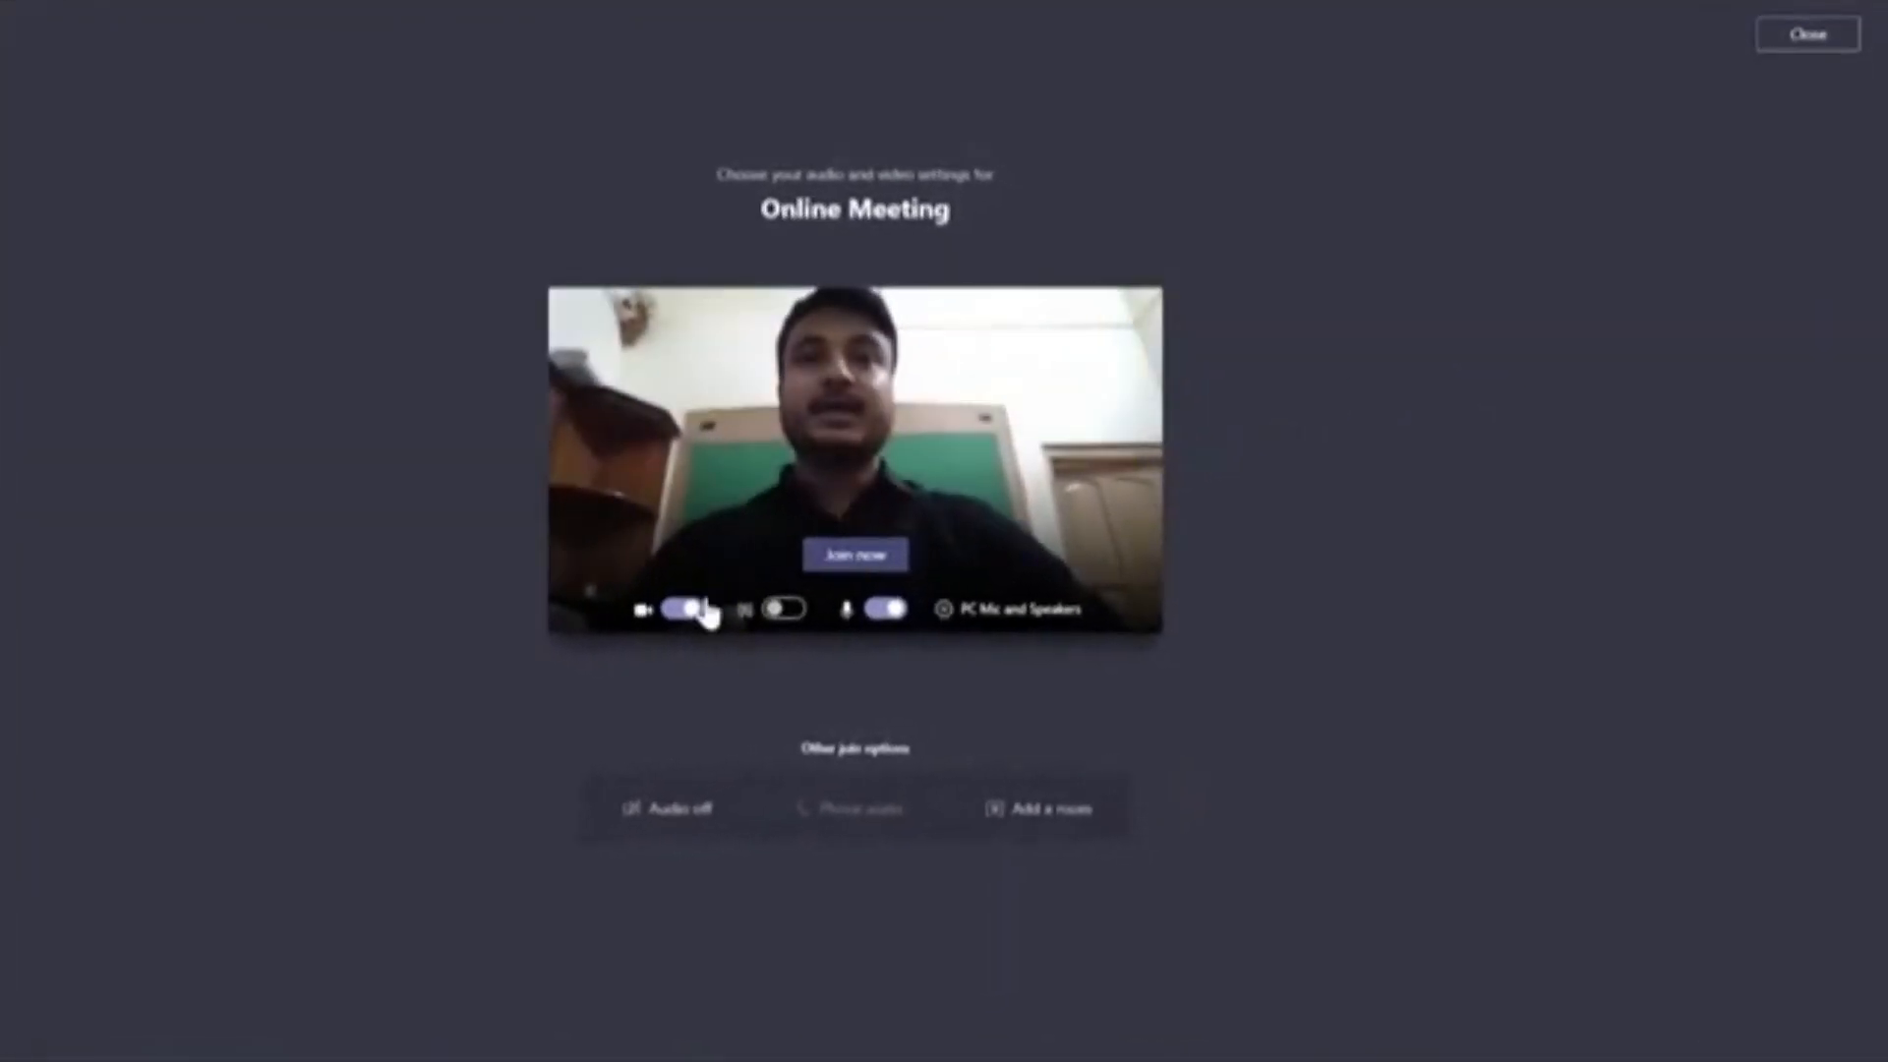
click(691, 612)
click(682, 614)
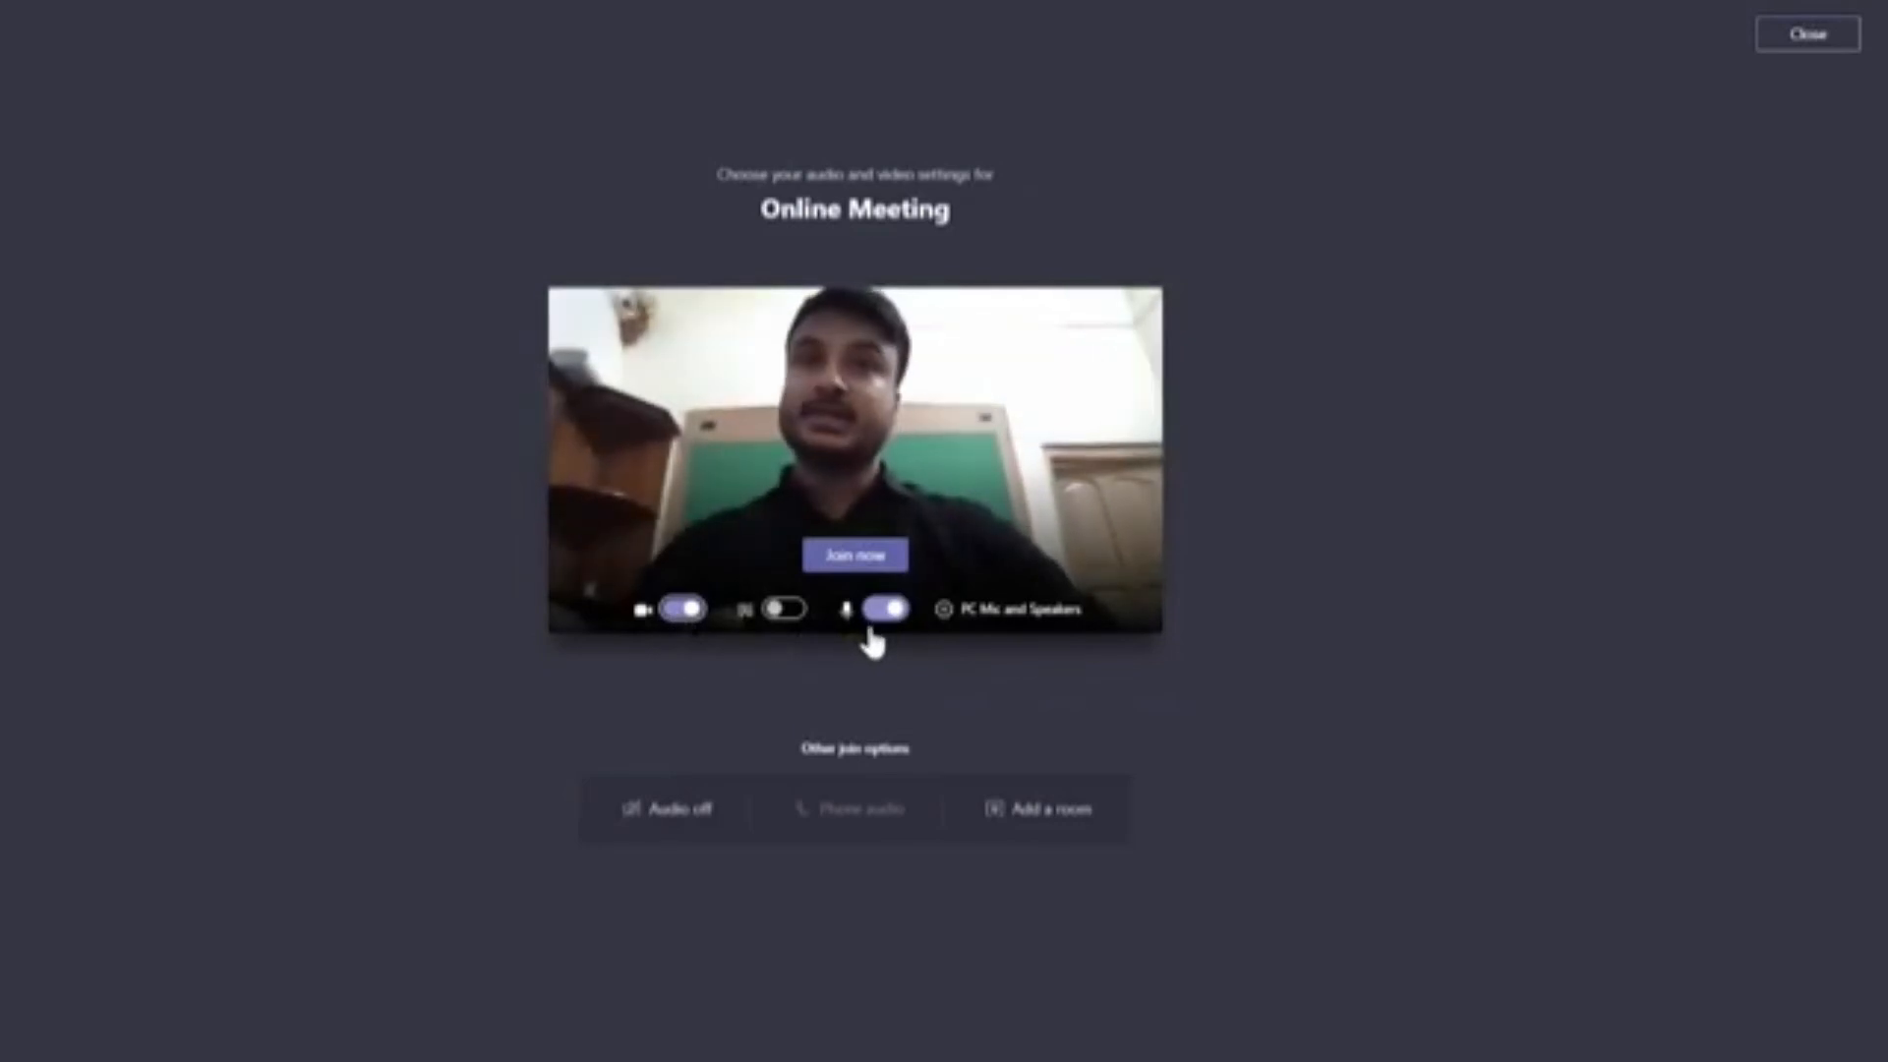
- Turn on background effects, try the blur, choose the bright white room with the upper level, and join the meeting
click(786, 612)
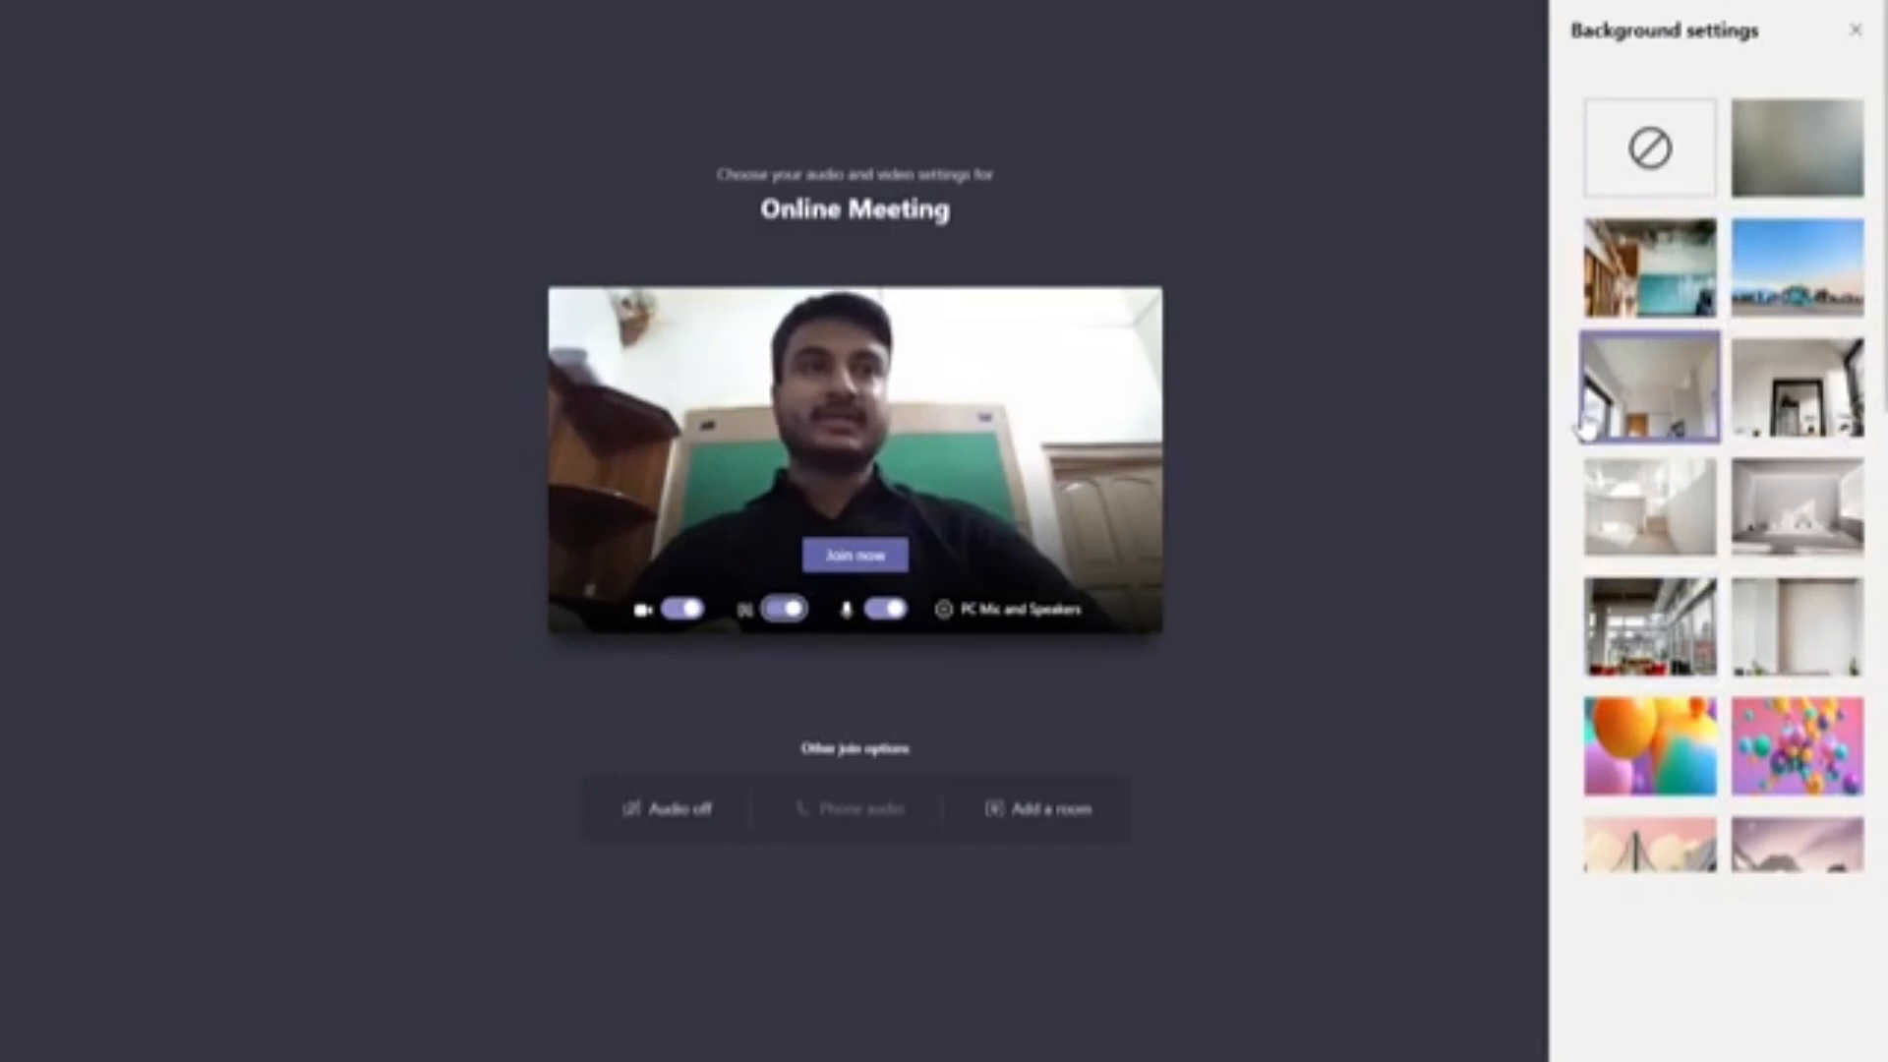
click(1787, 163)
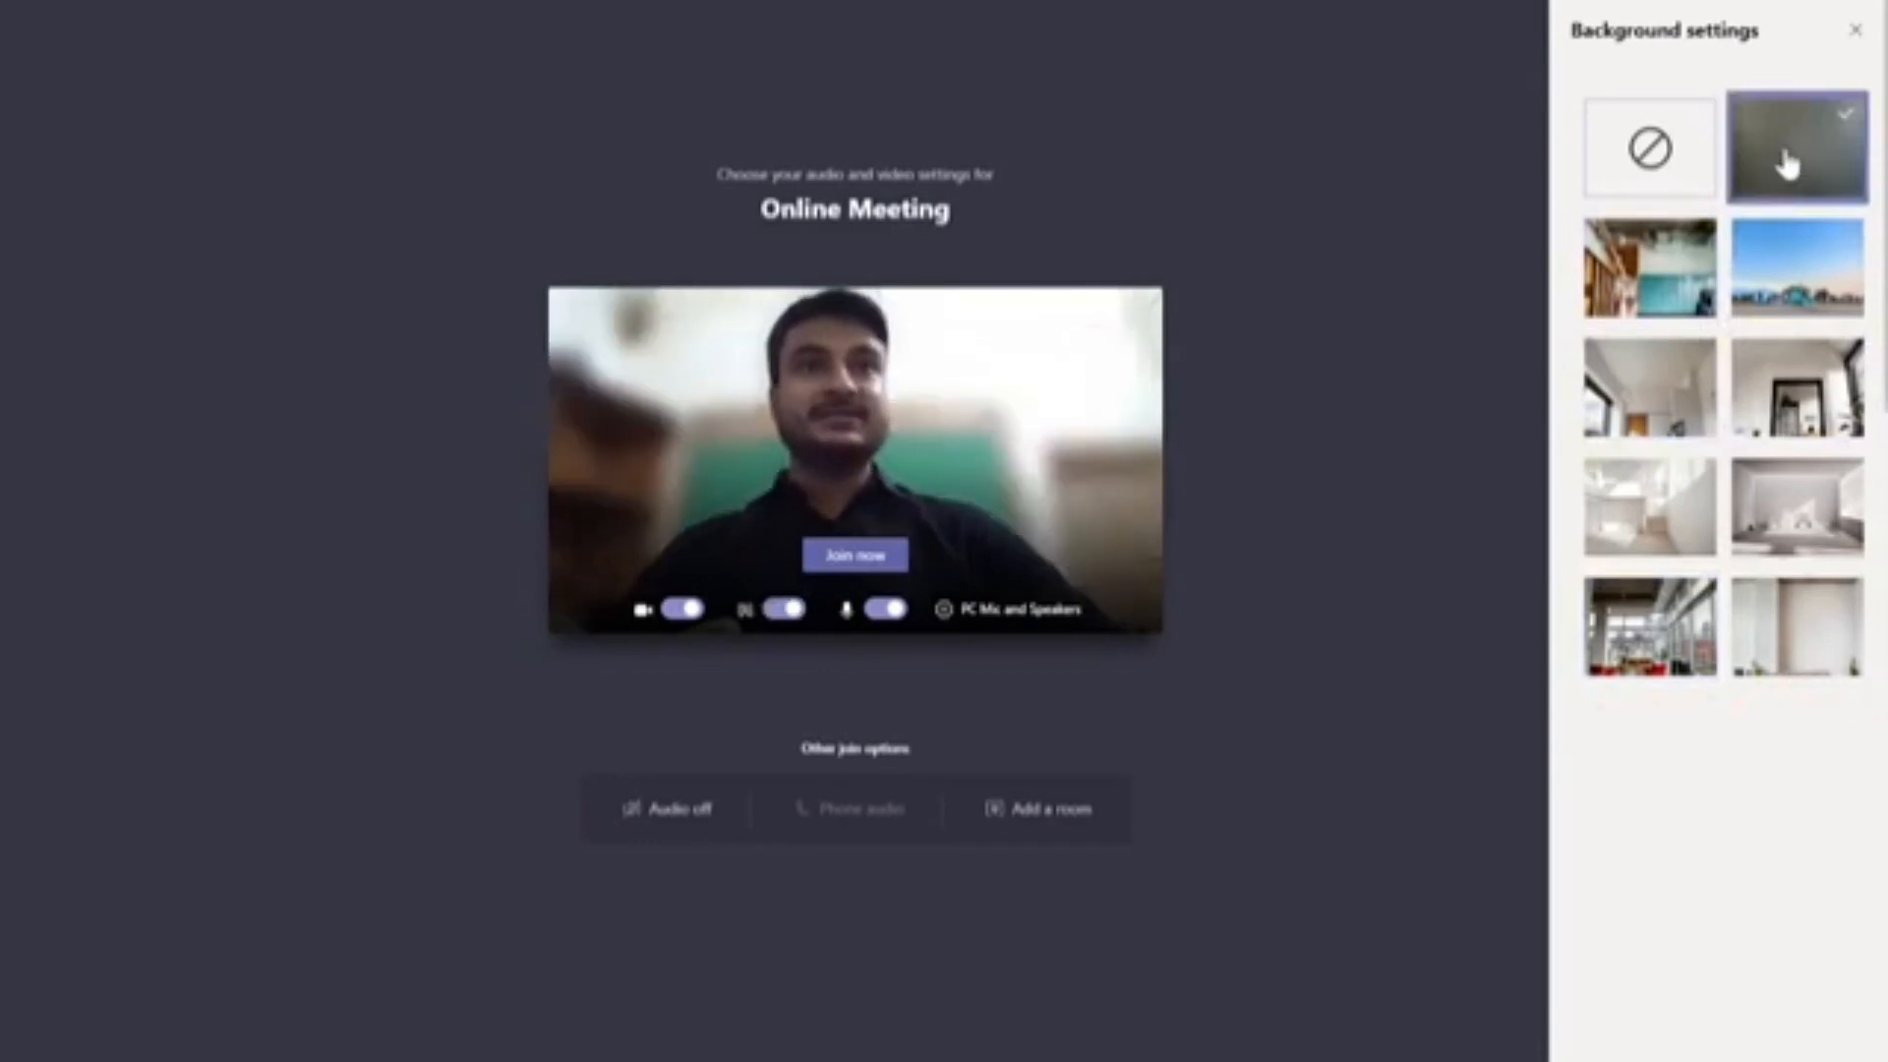
click(1652, 521)
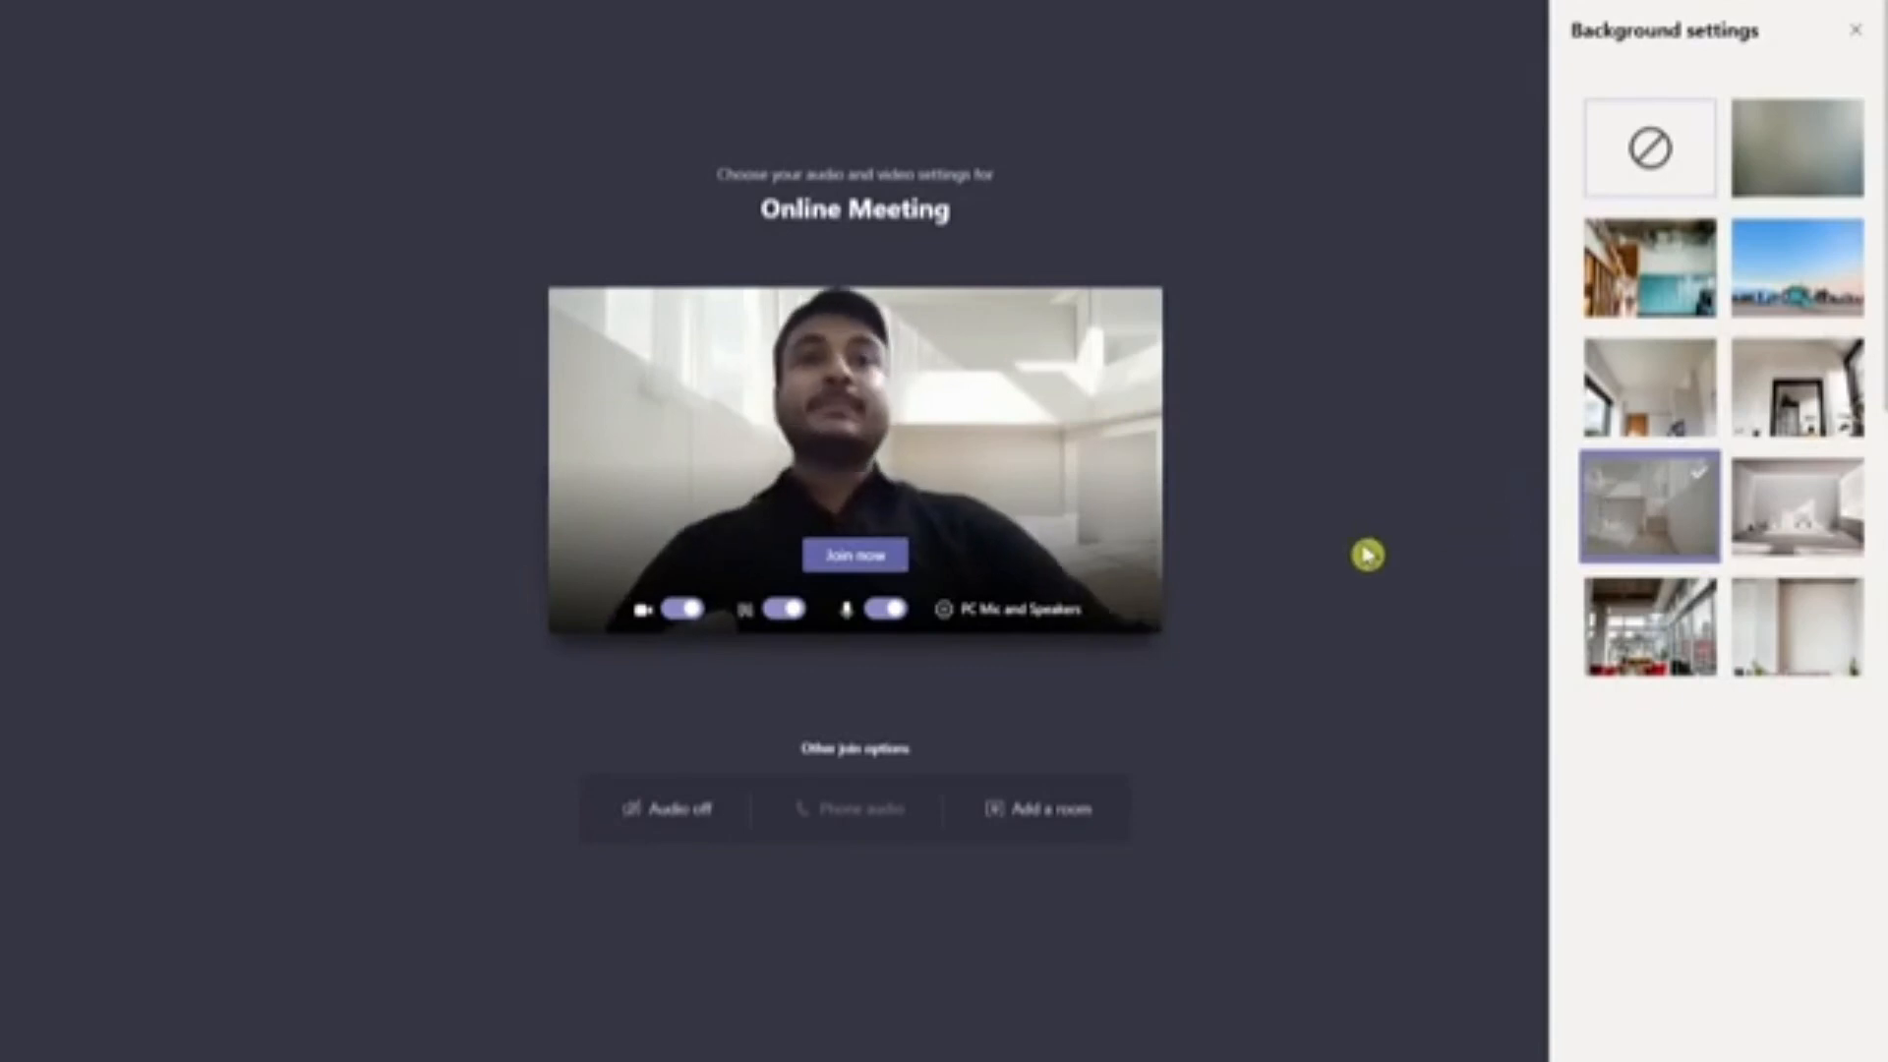
click(878, 580)
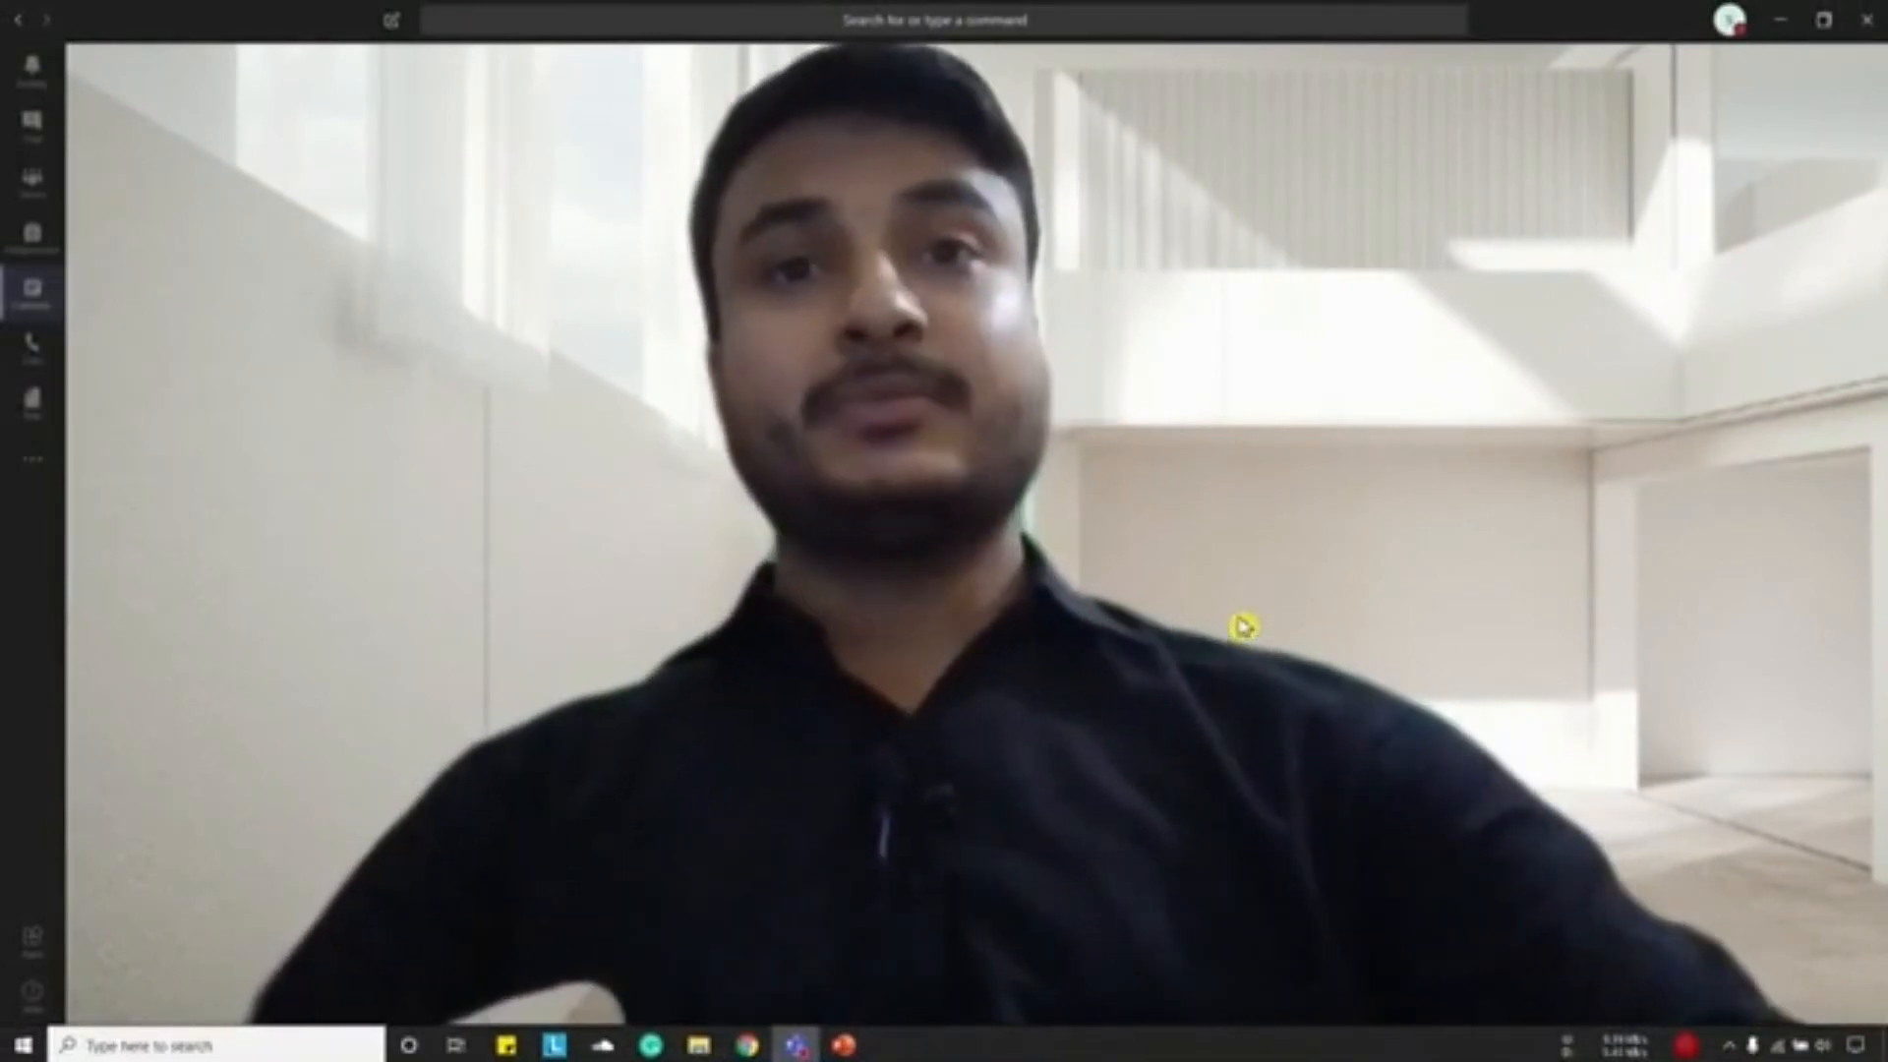
- Open the meeting chat and send the message "Hello"
mouse_move(1264, 616)
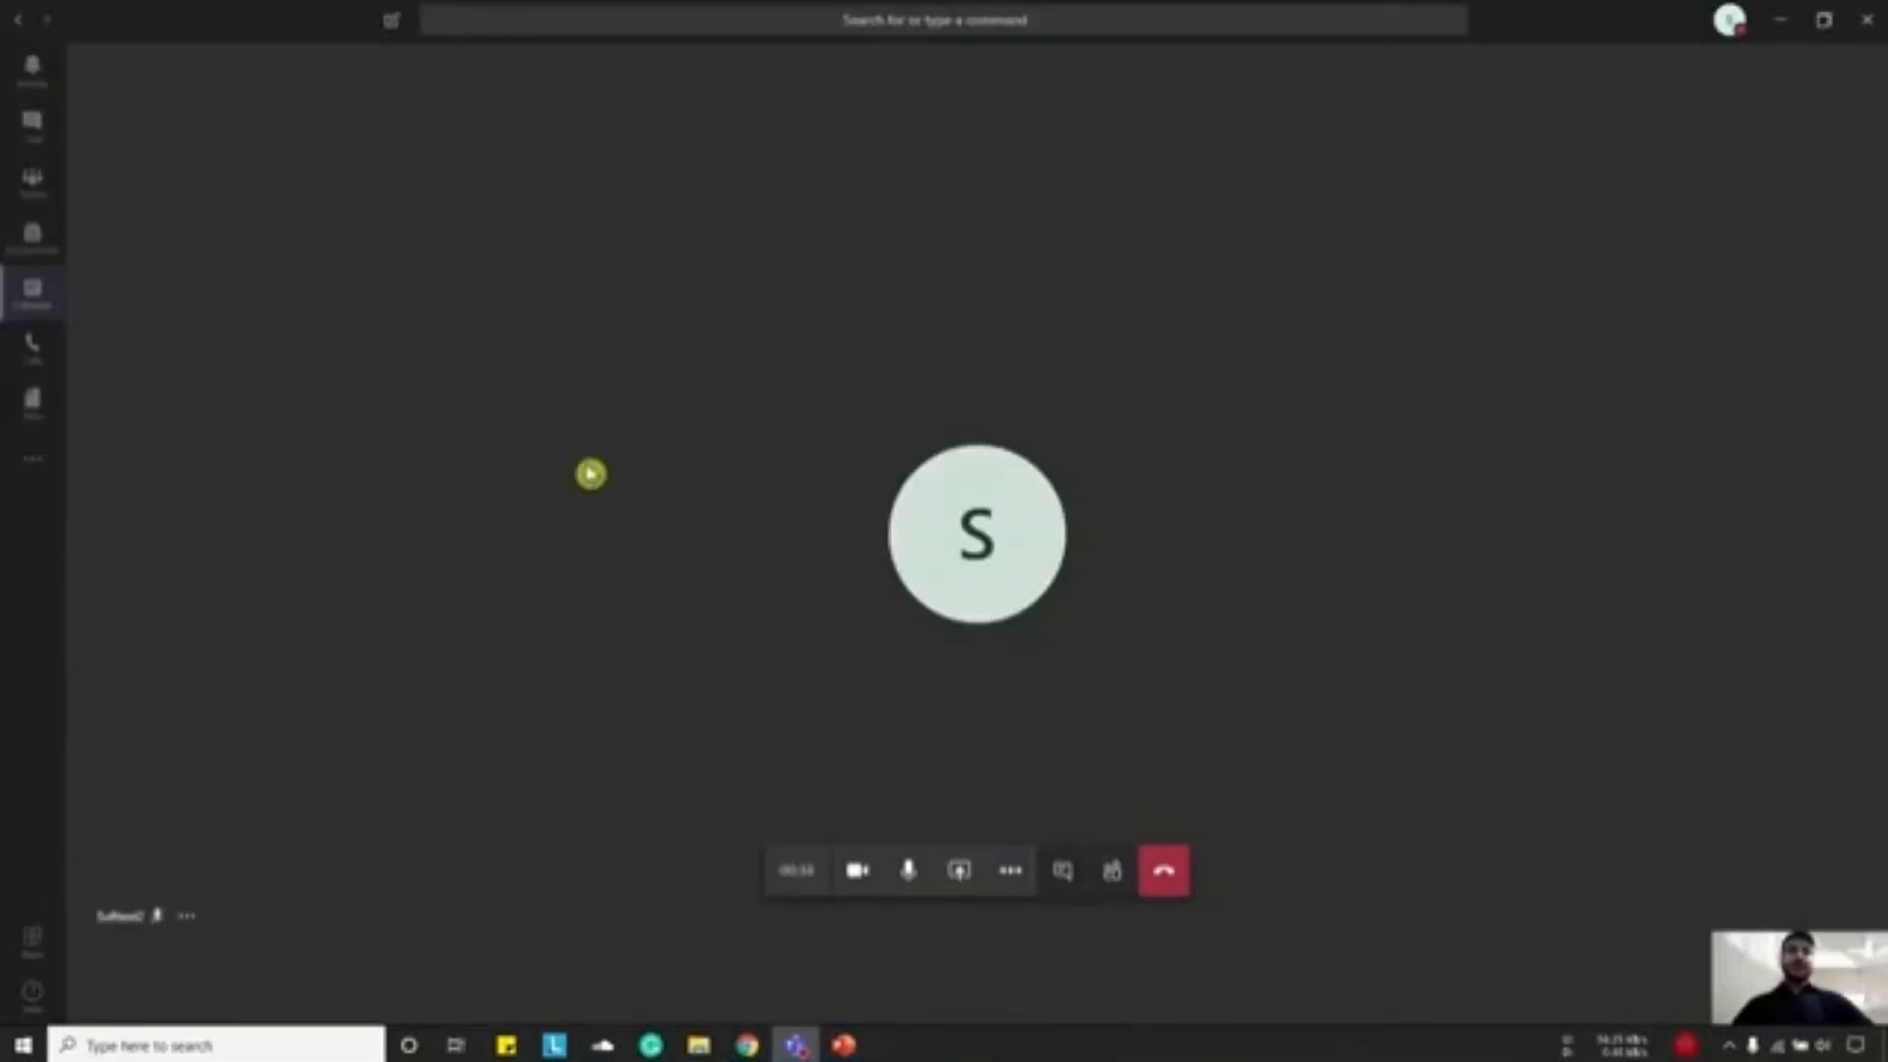
click(944, 620)
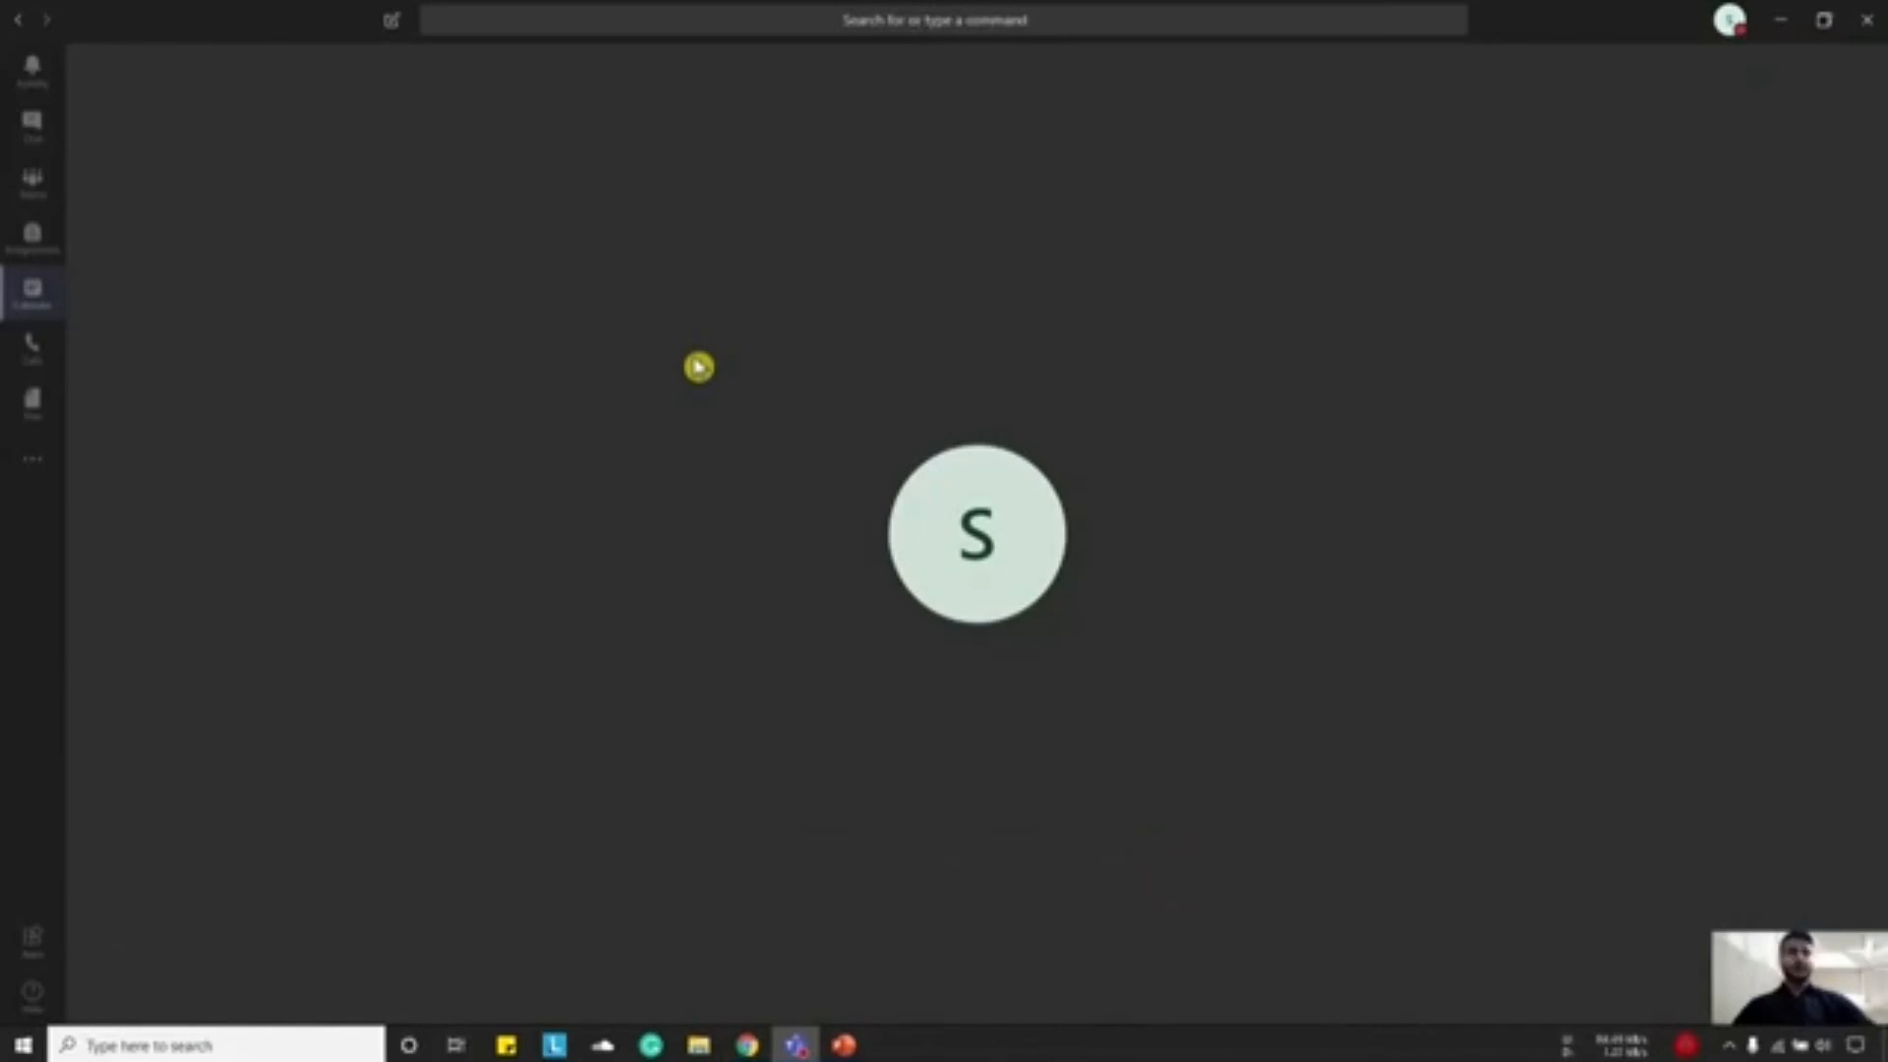
mouse_move(763, 367)
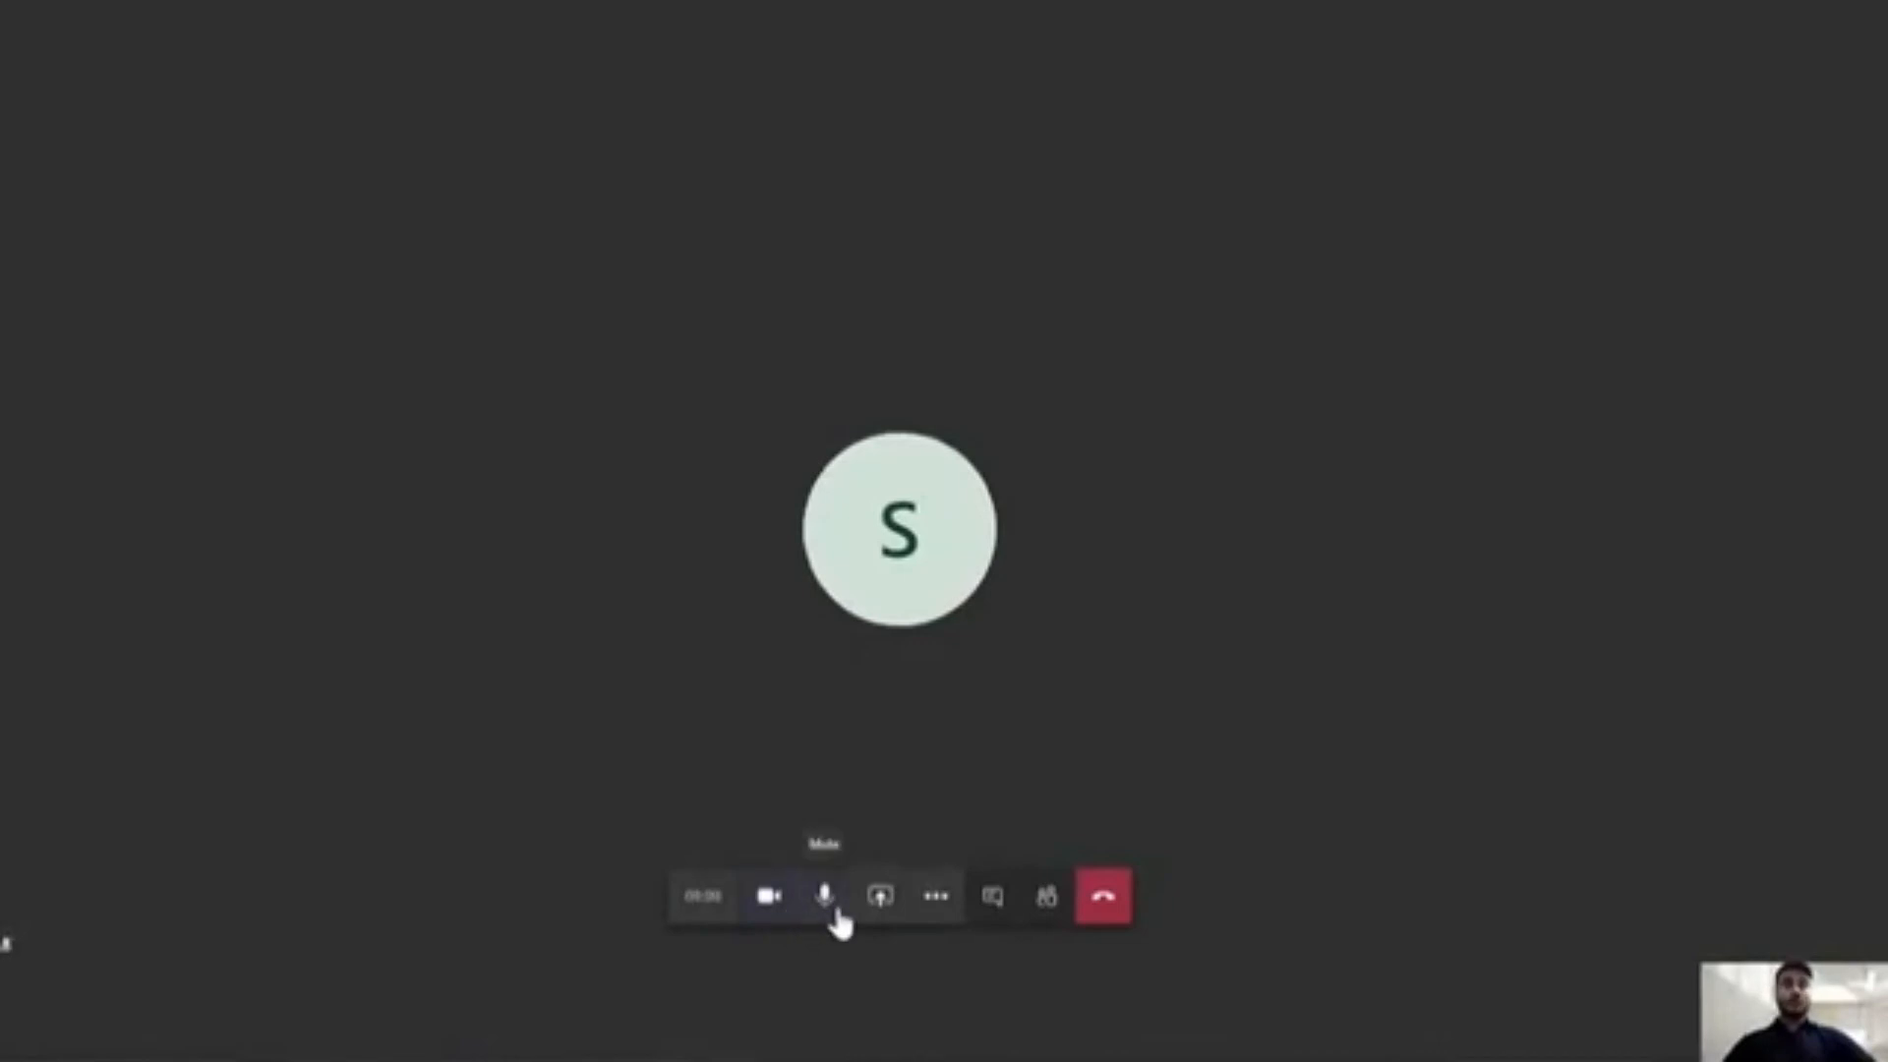
click(994, 898)
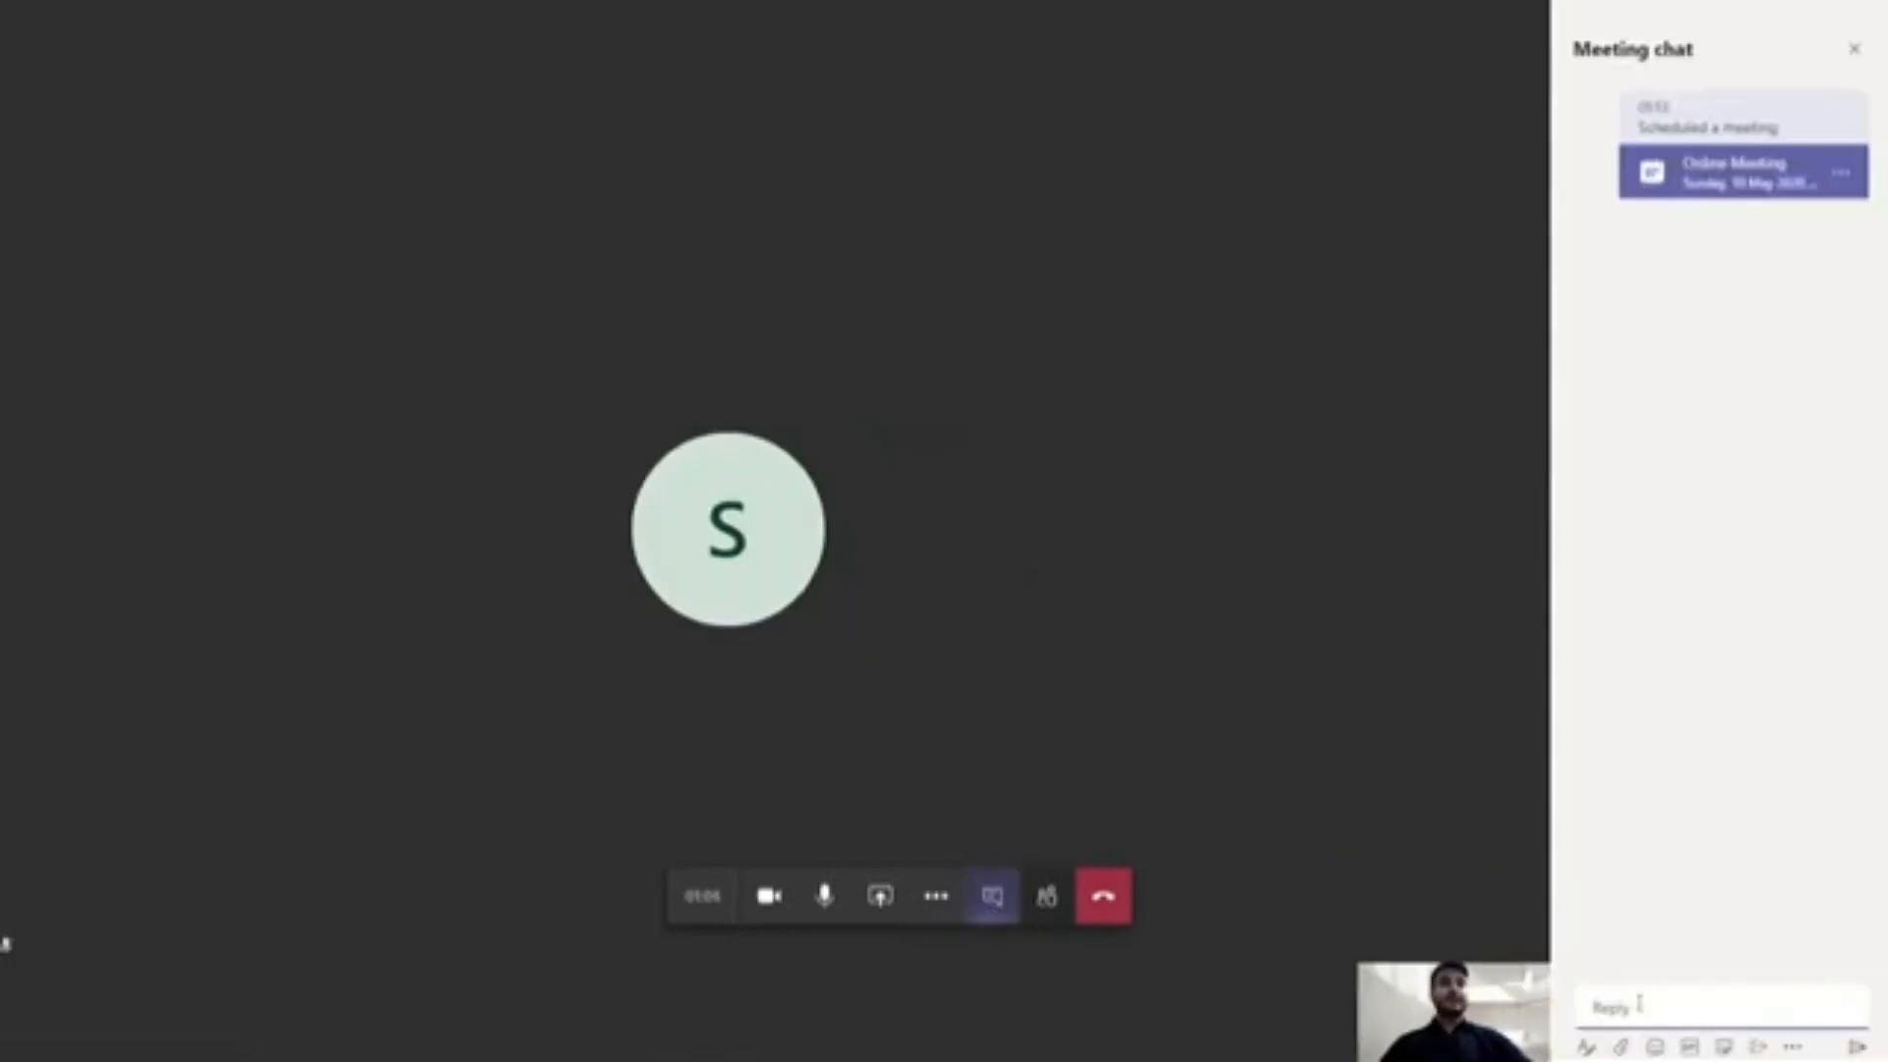
text(Hello)
key(Return)
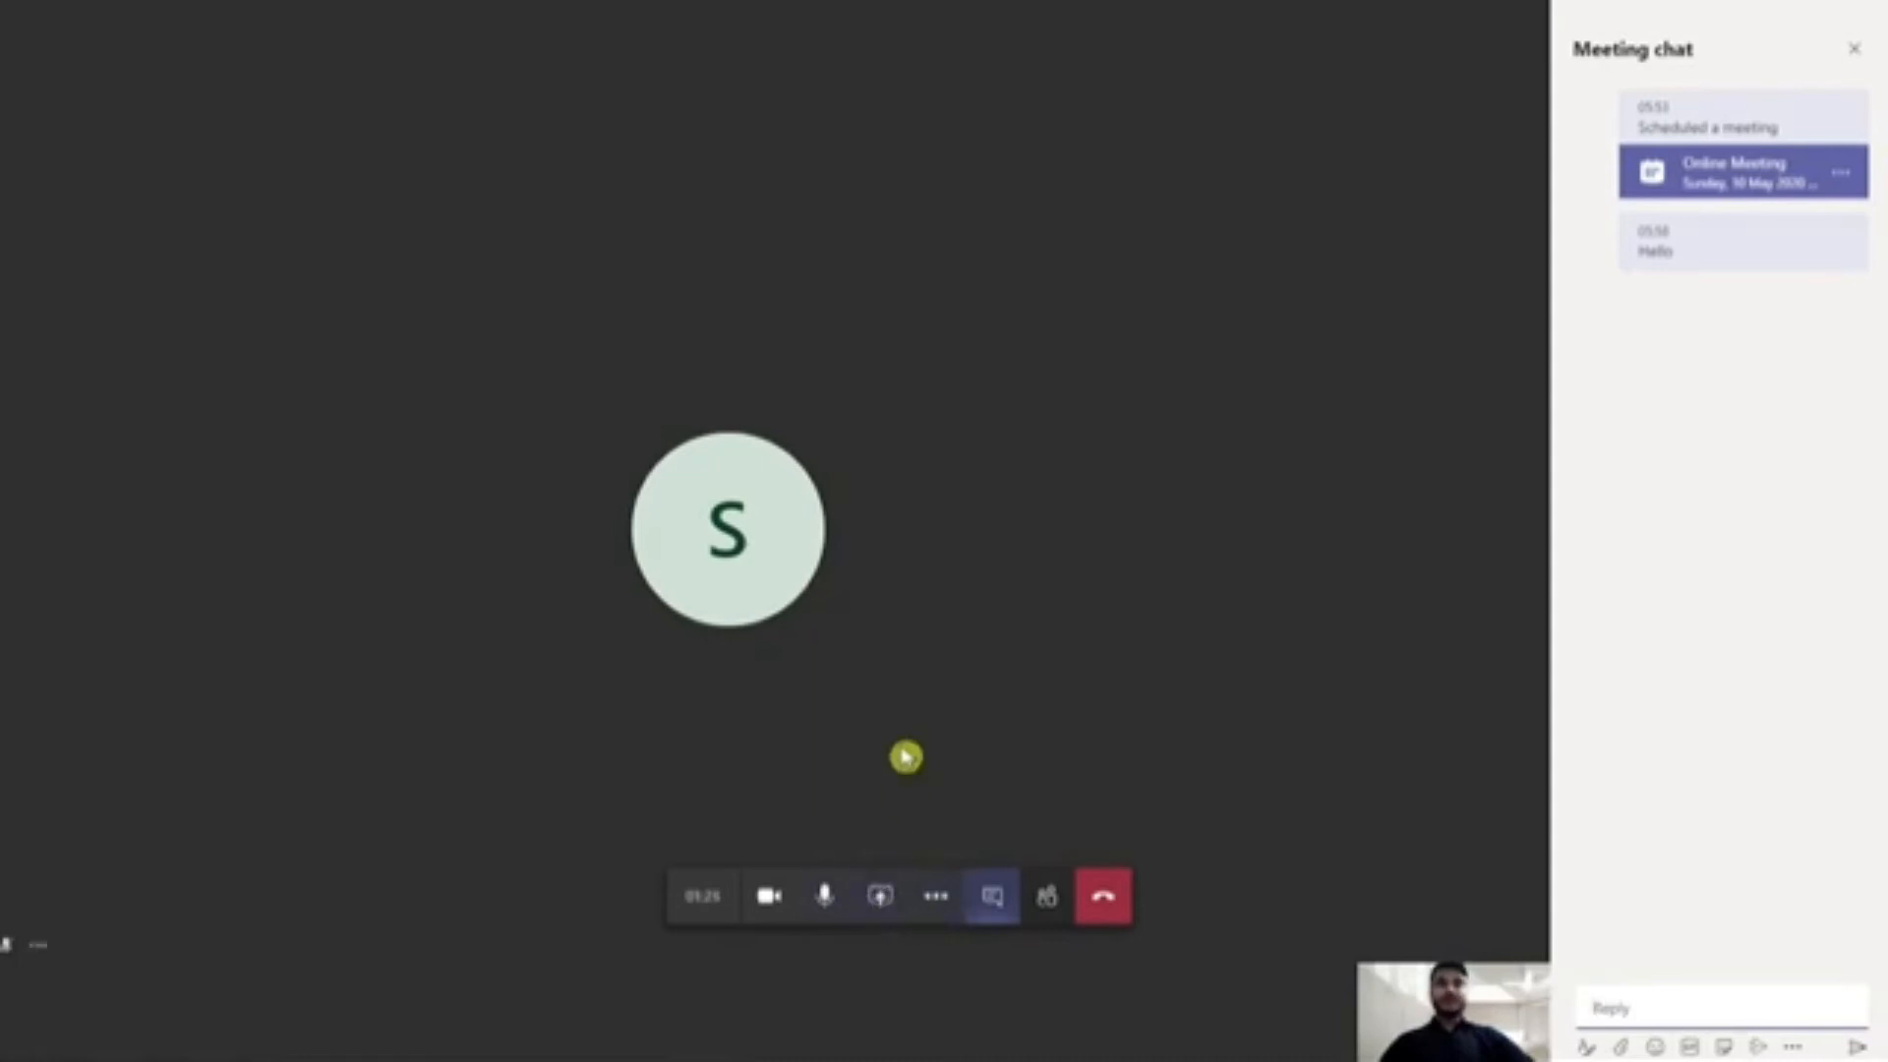
- Start recording the online meeting
click(879, 912)
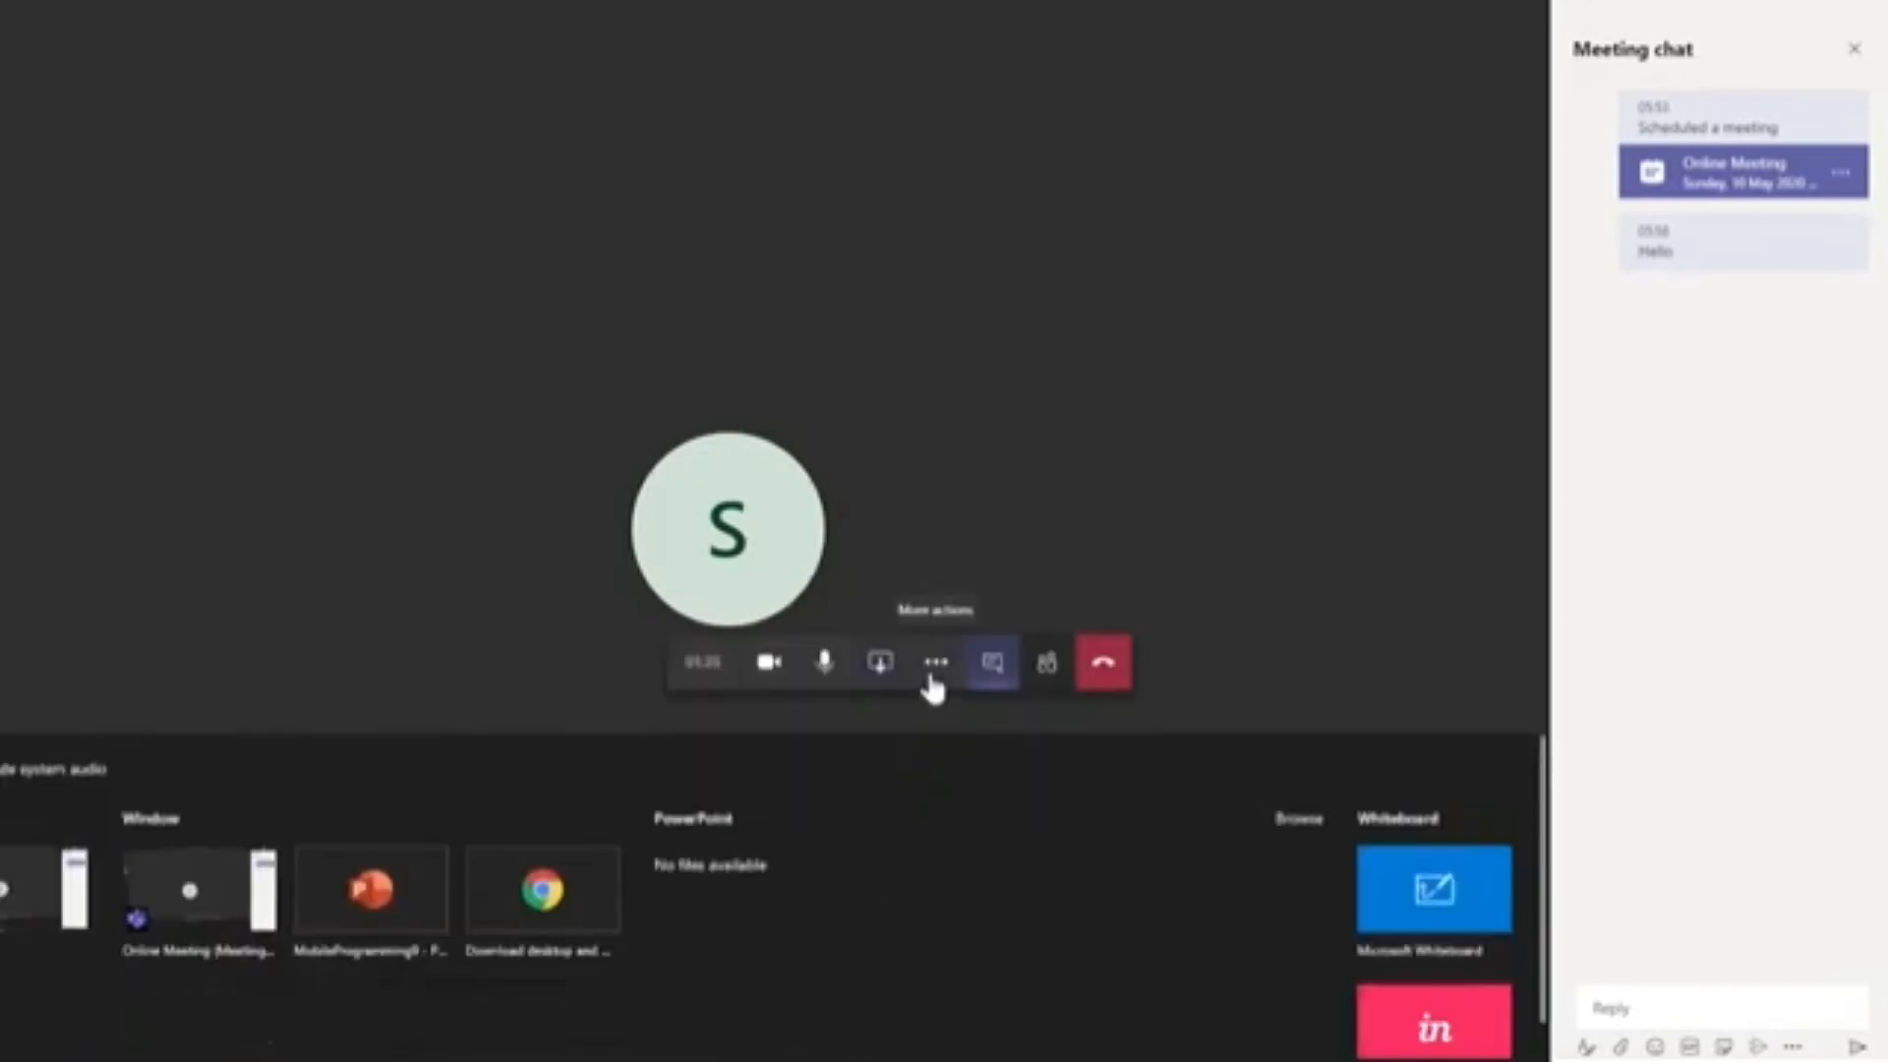
click(936, 664)
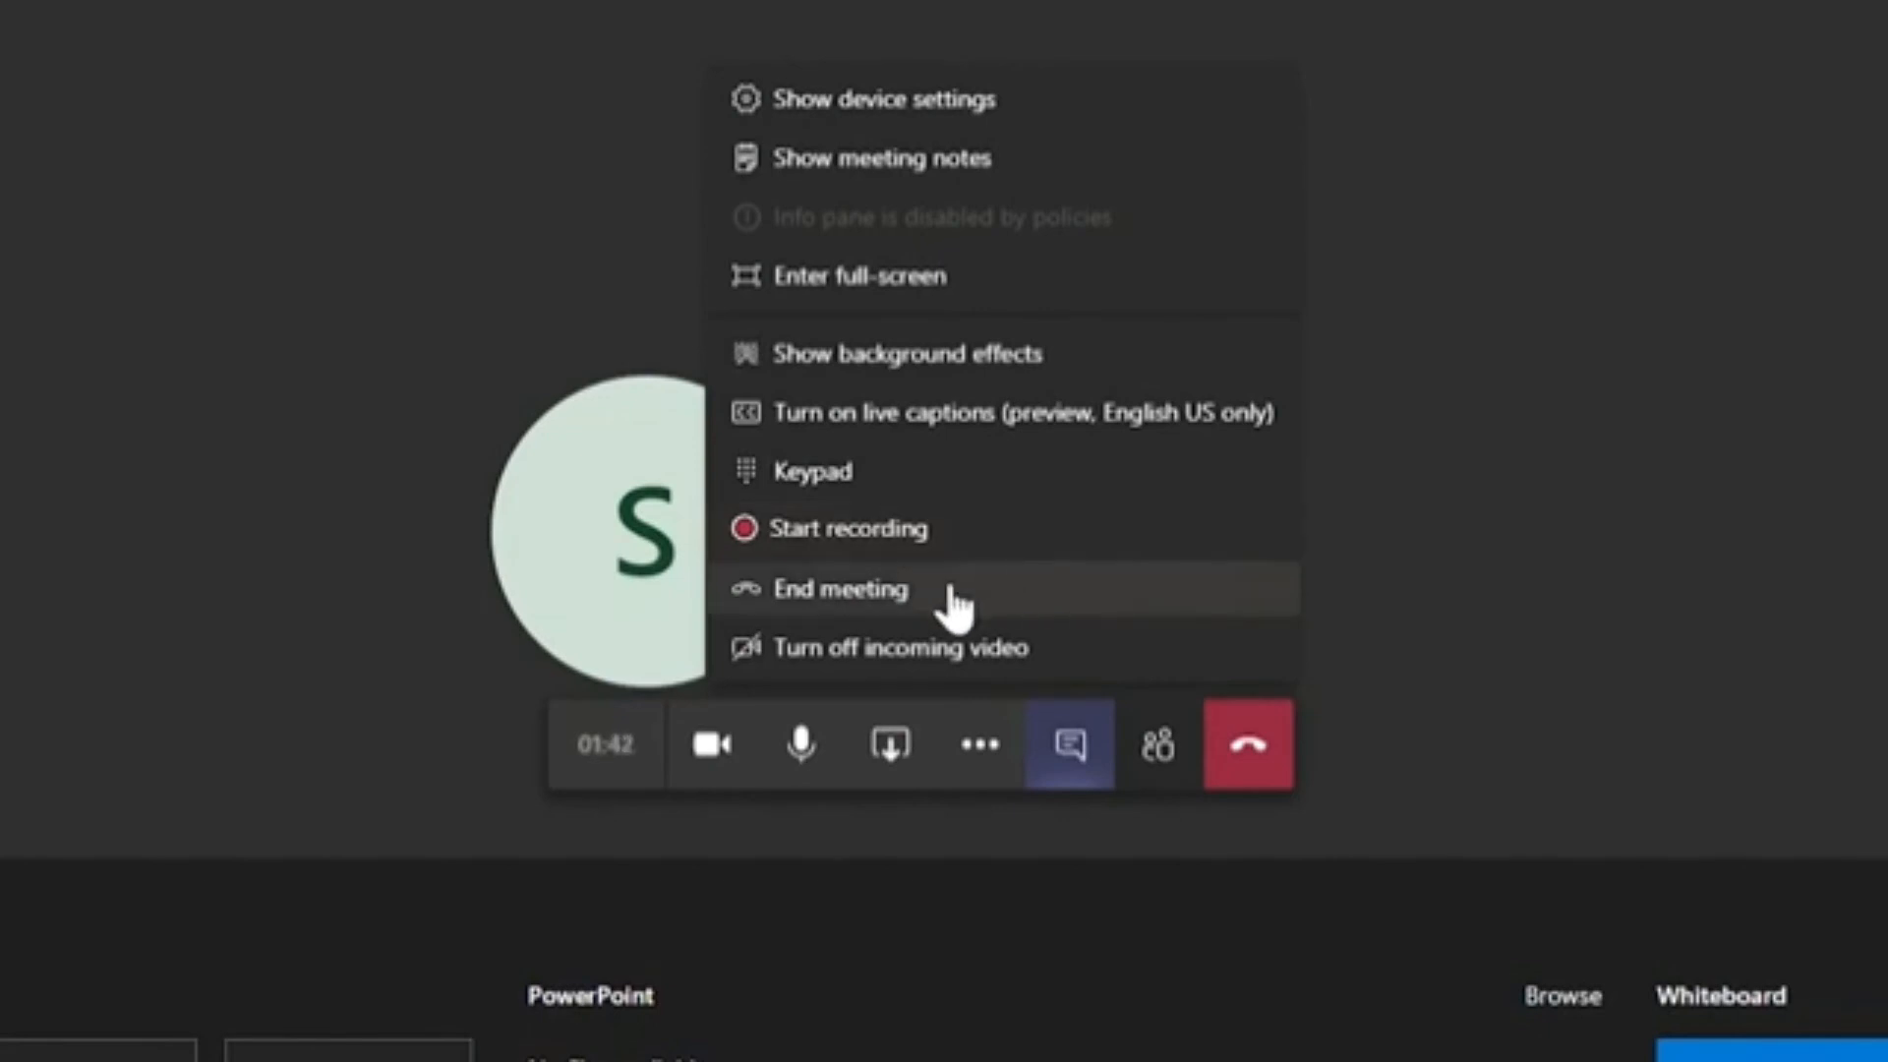
click(1015, 547)
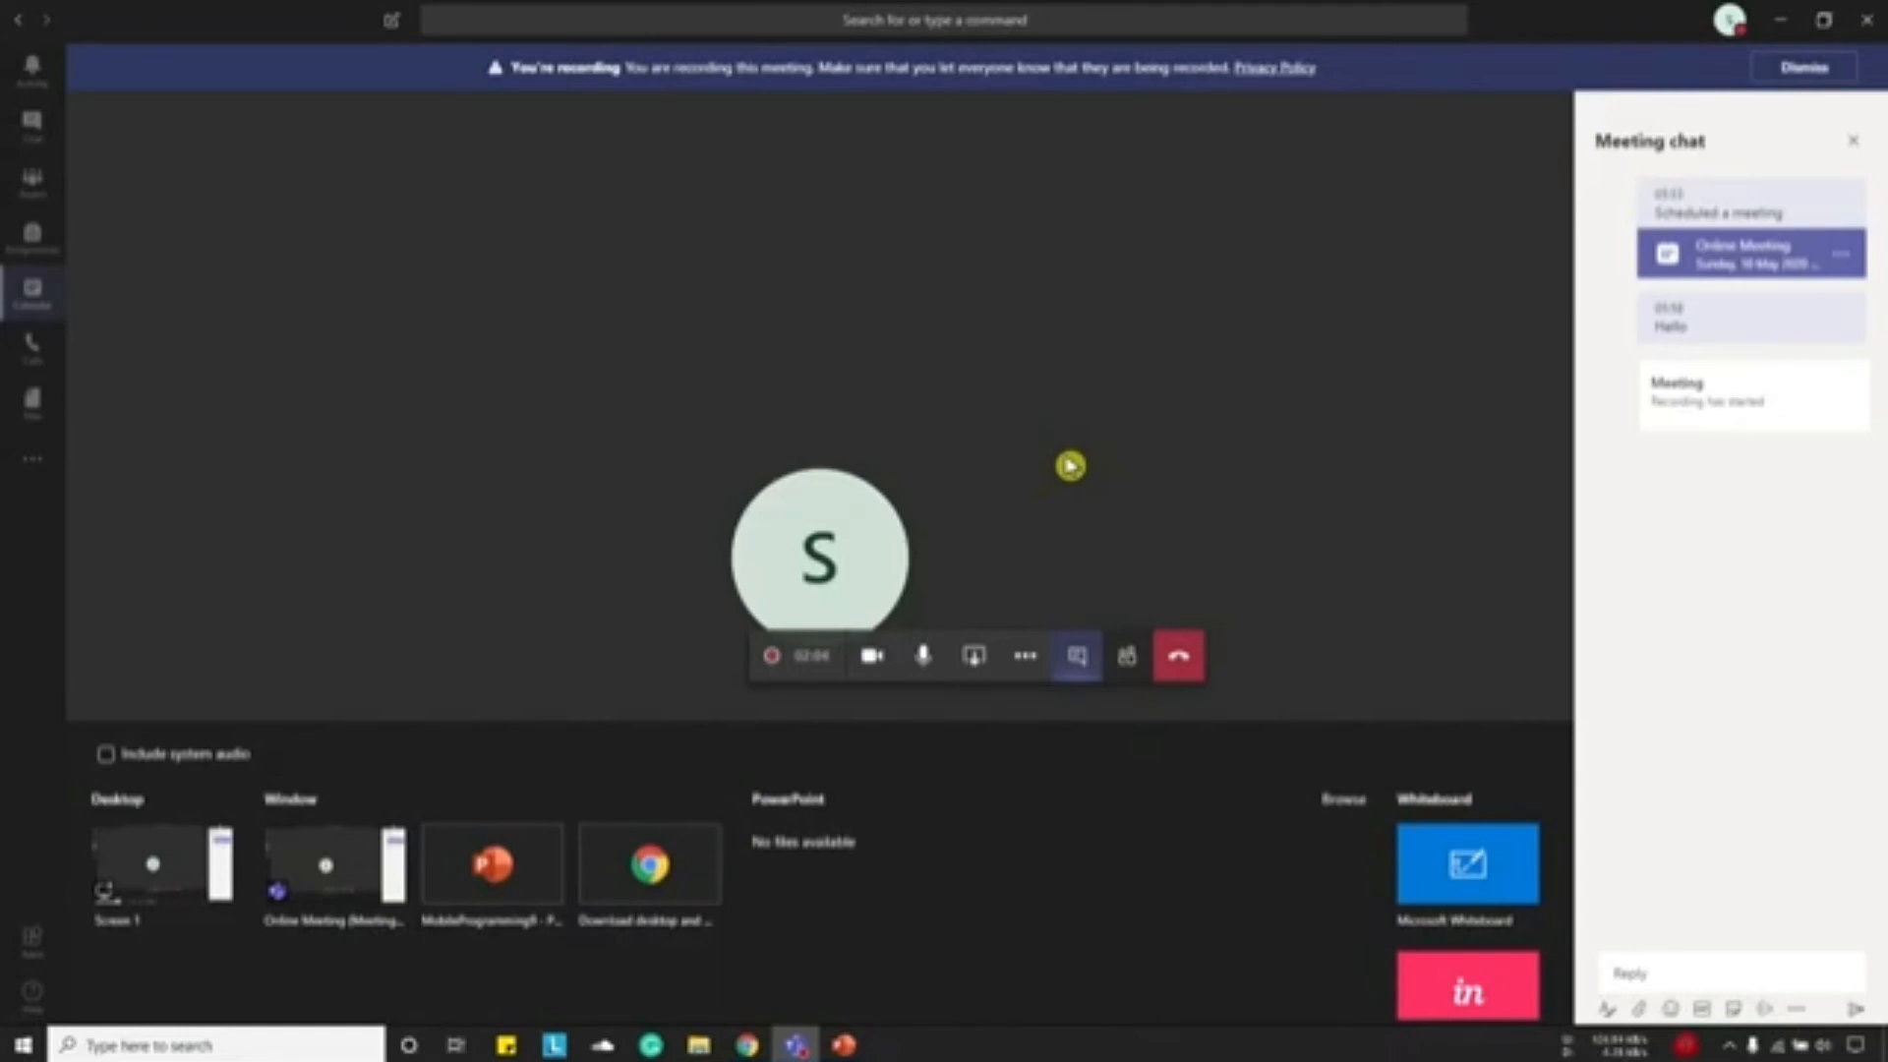
- Share the MobileProgramming PowerPoint window with the meeting
click(974, 655)
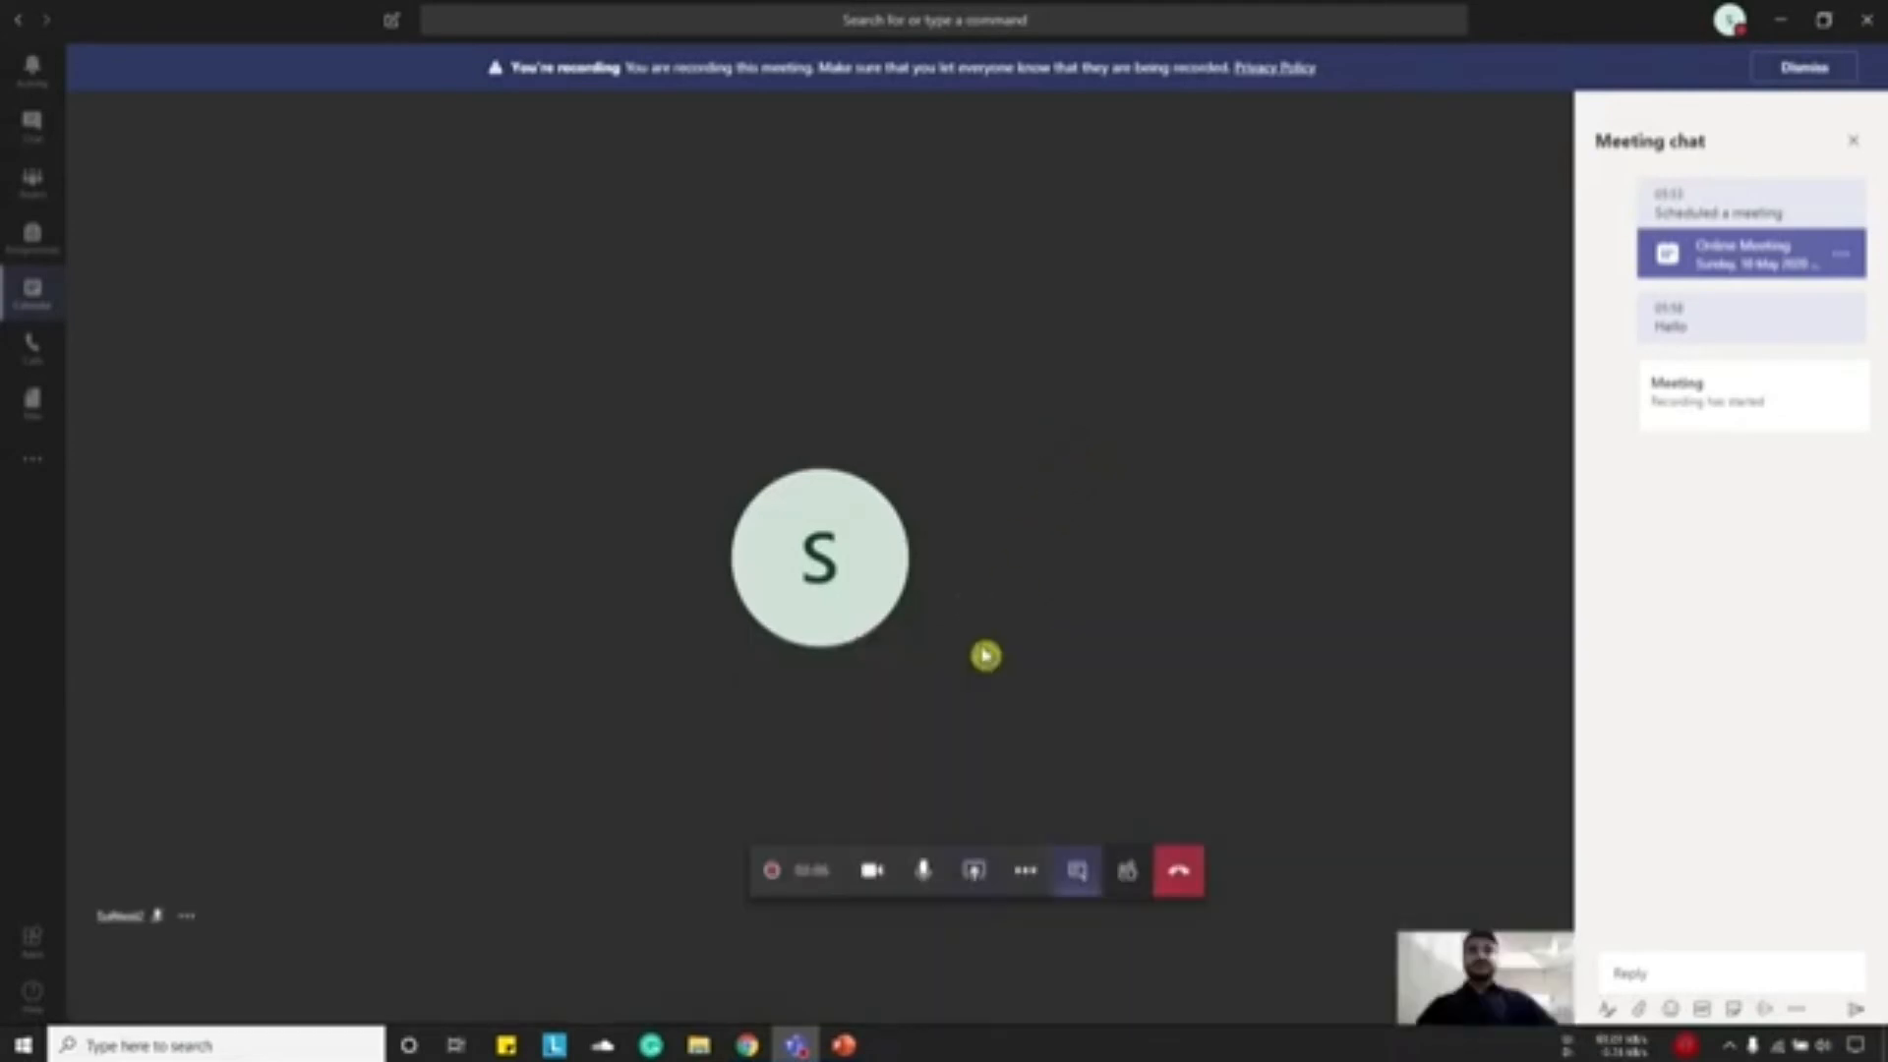
click(974, 874)
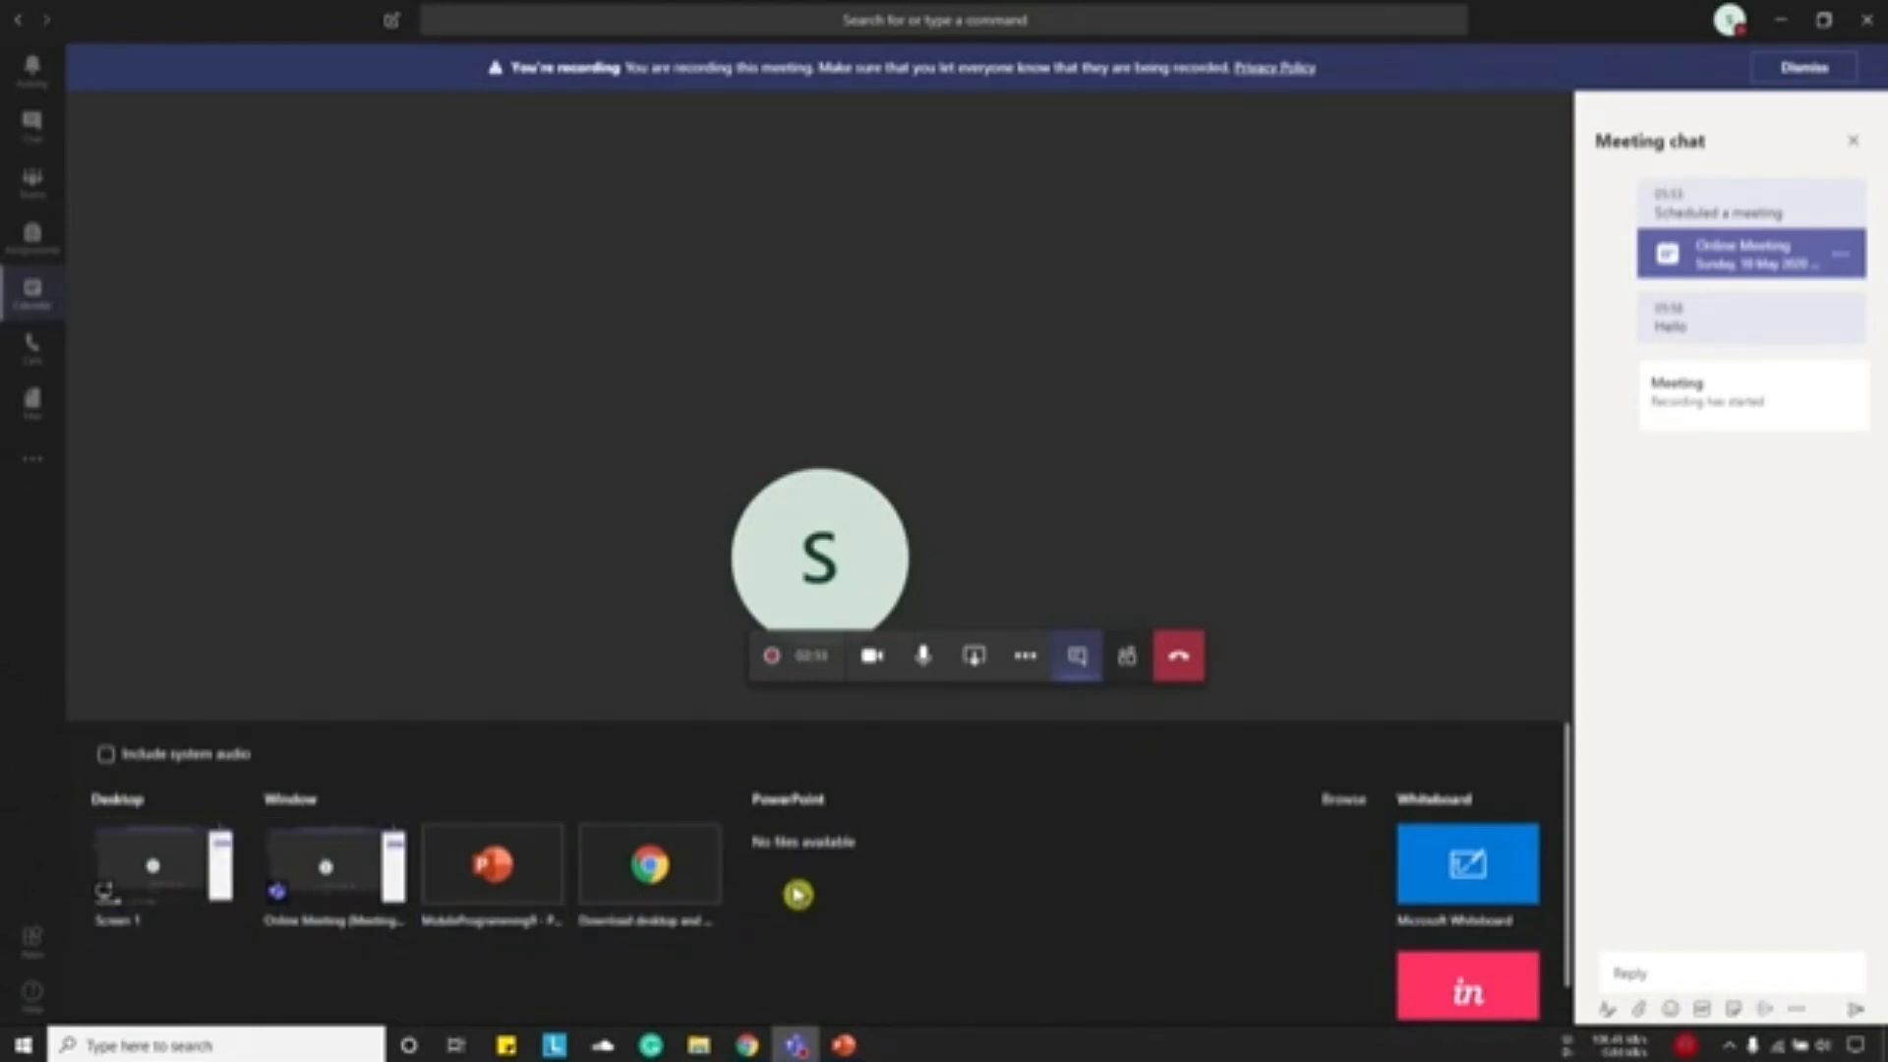
click(484, 910)
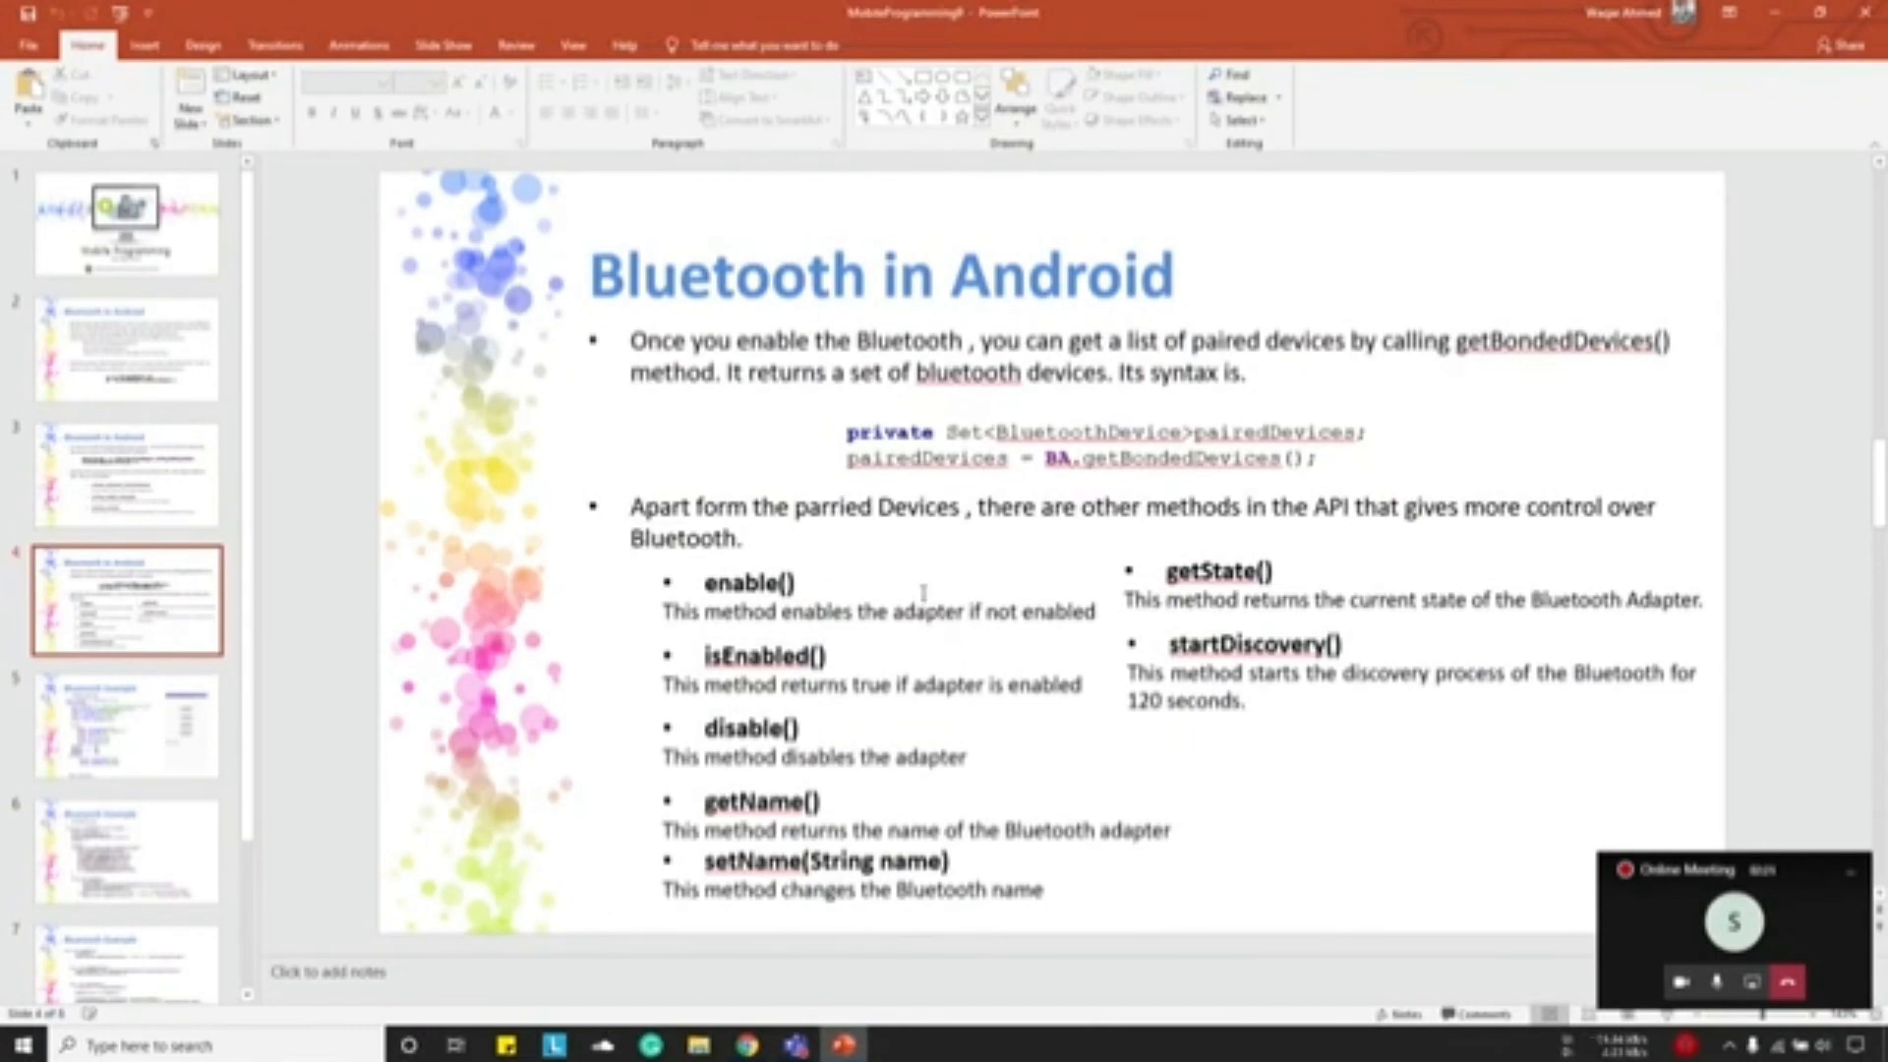
- Run the slide show from the current slide, advance to the MainActivity.java Bluetooth Example slide, and stop sharing
click(1668, 1016)
click(1010, 583)
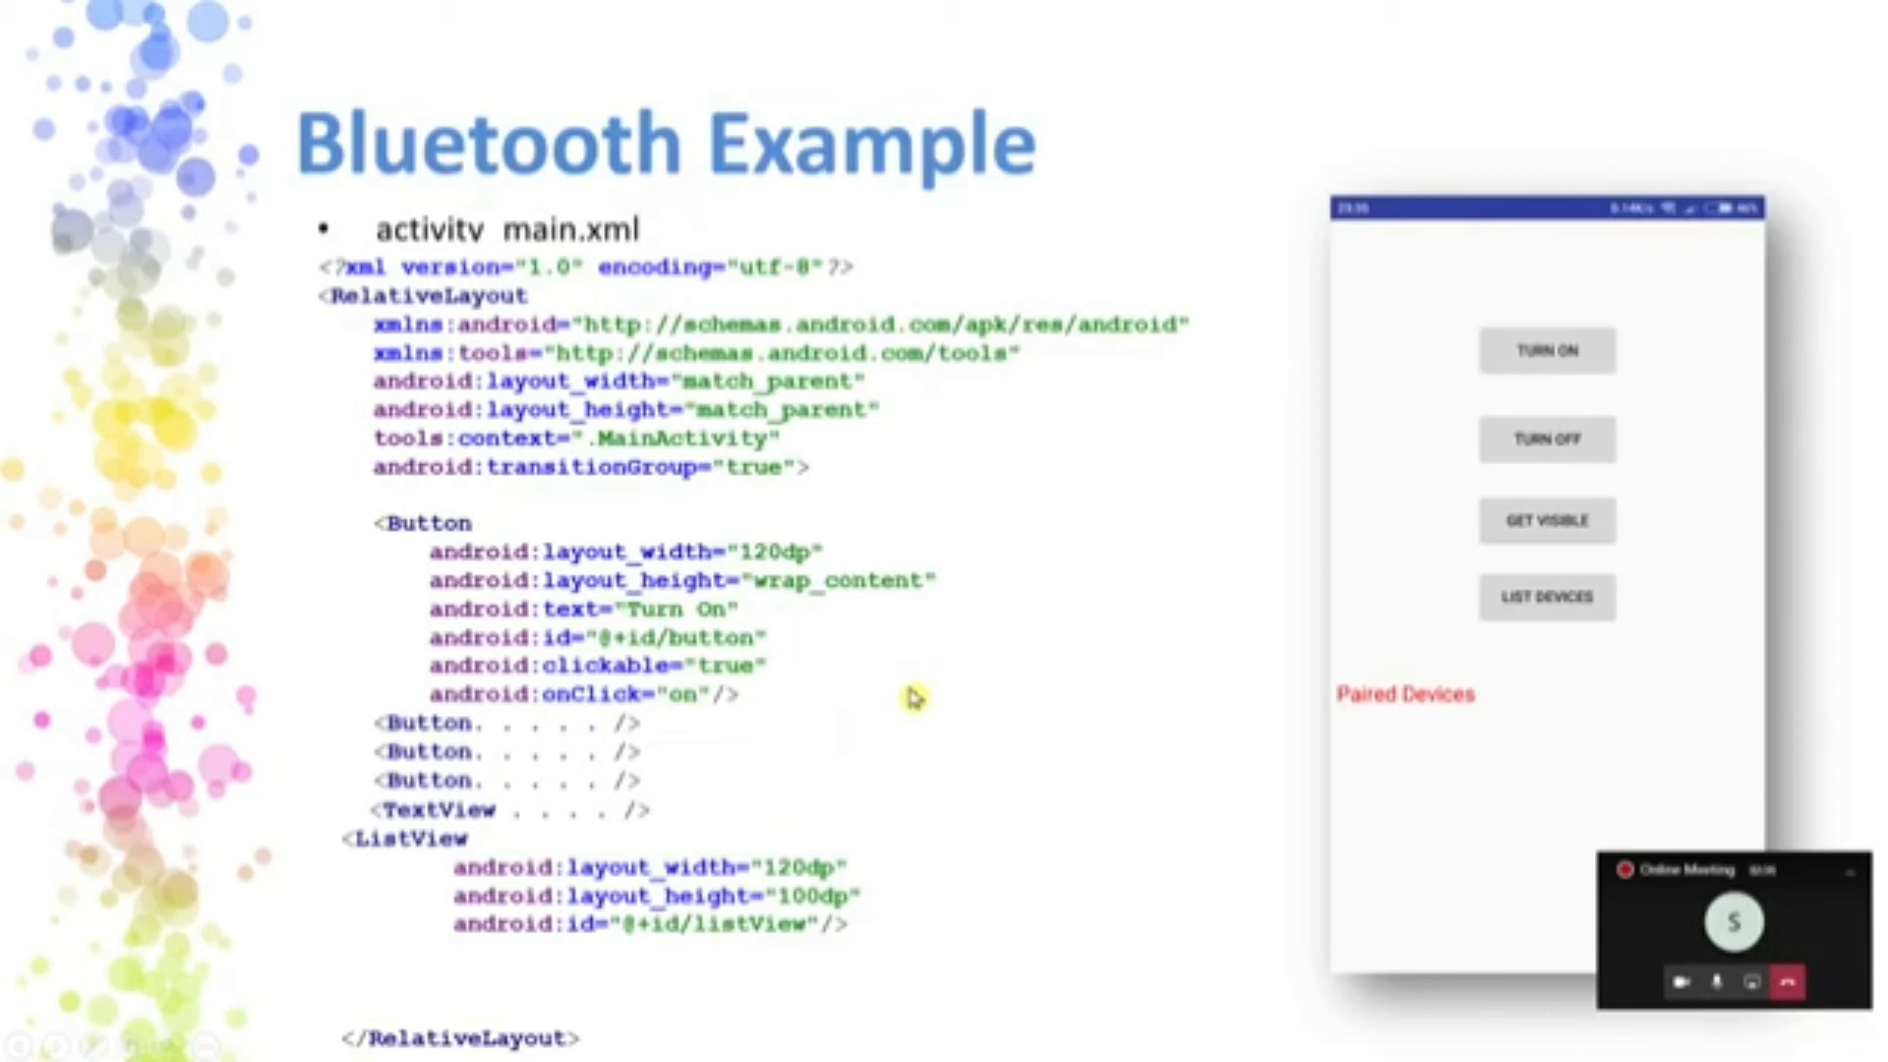
click(875, 724)
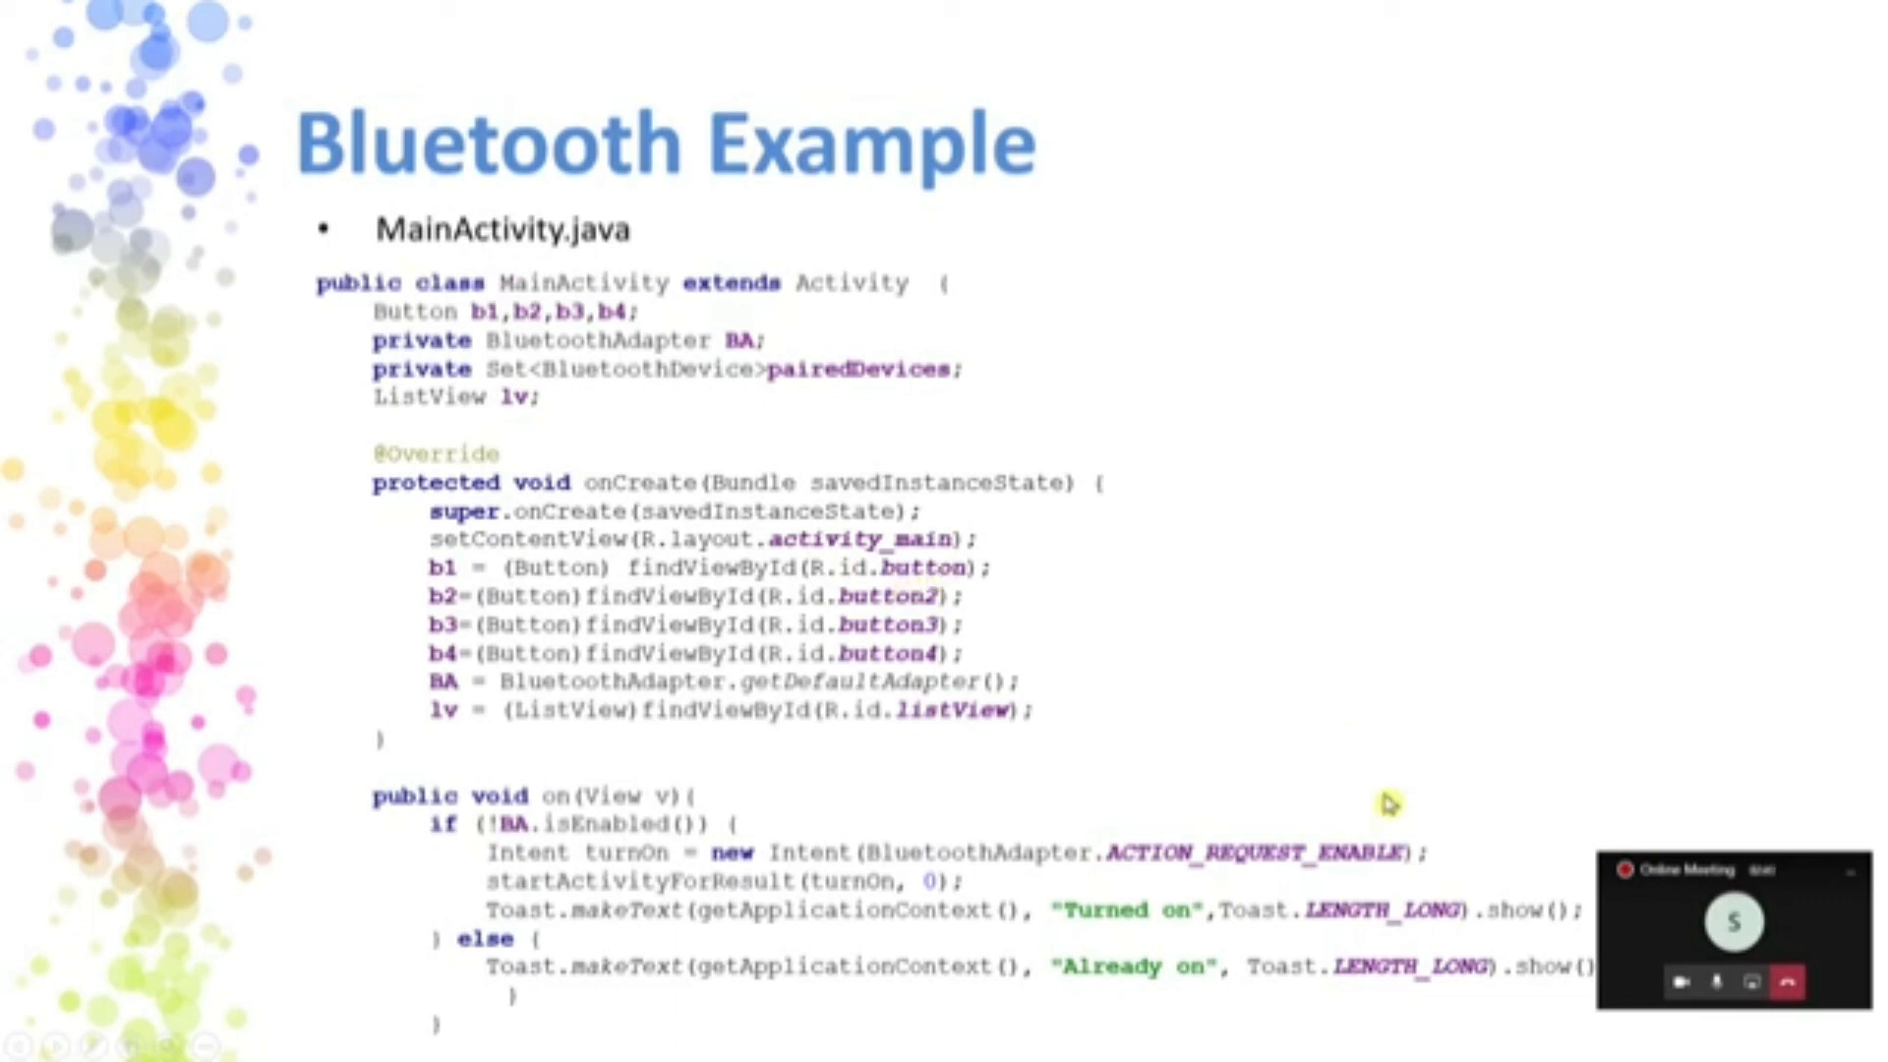
click(1752, 982)
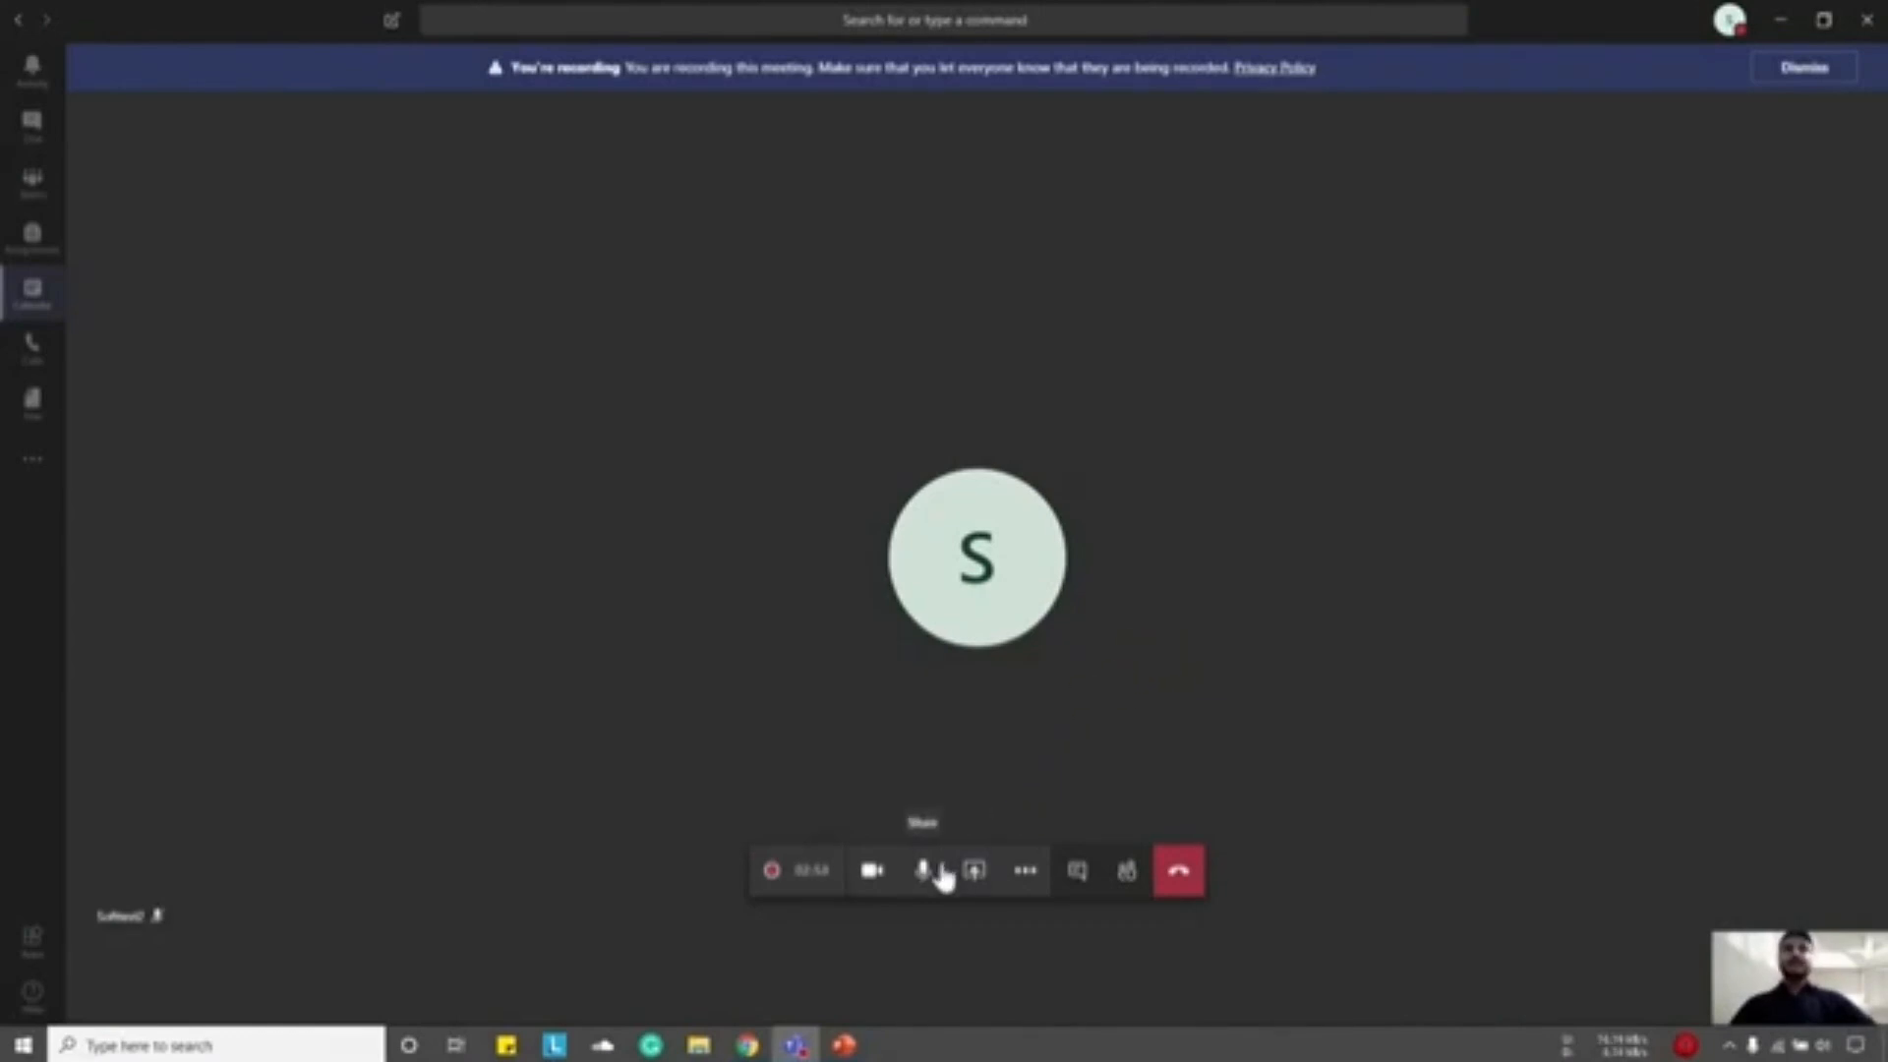
click(974, 870)
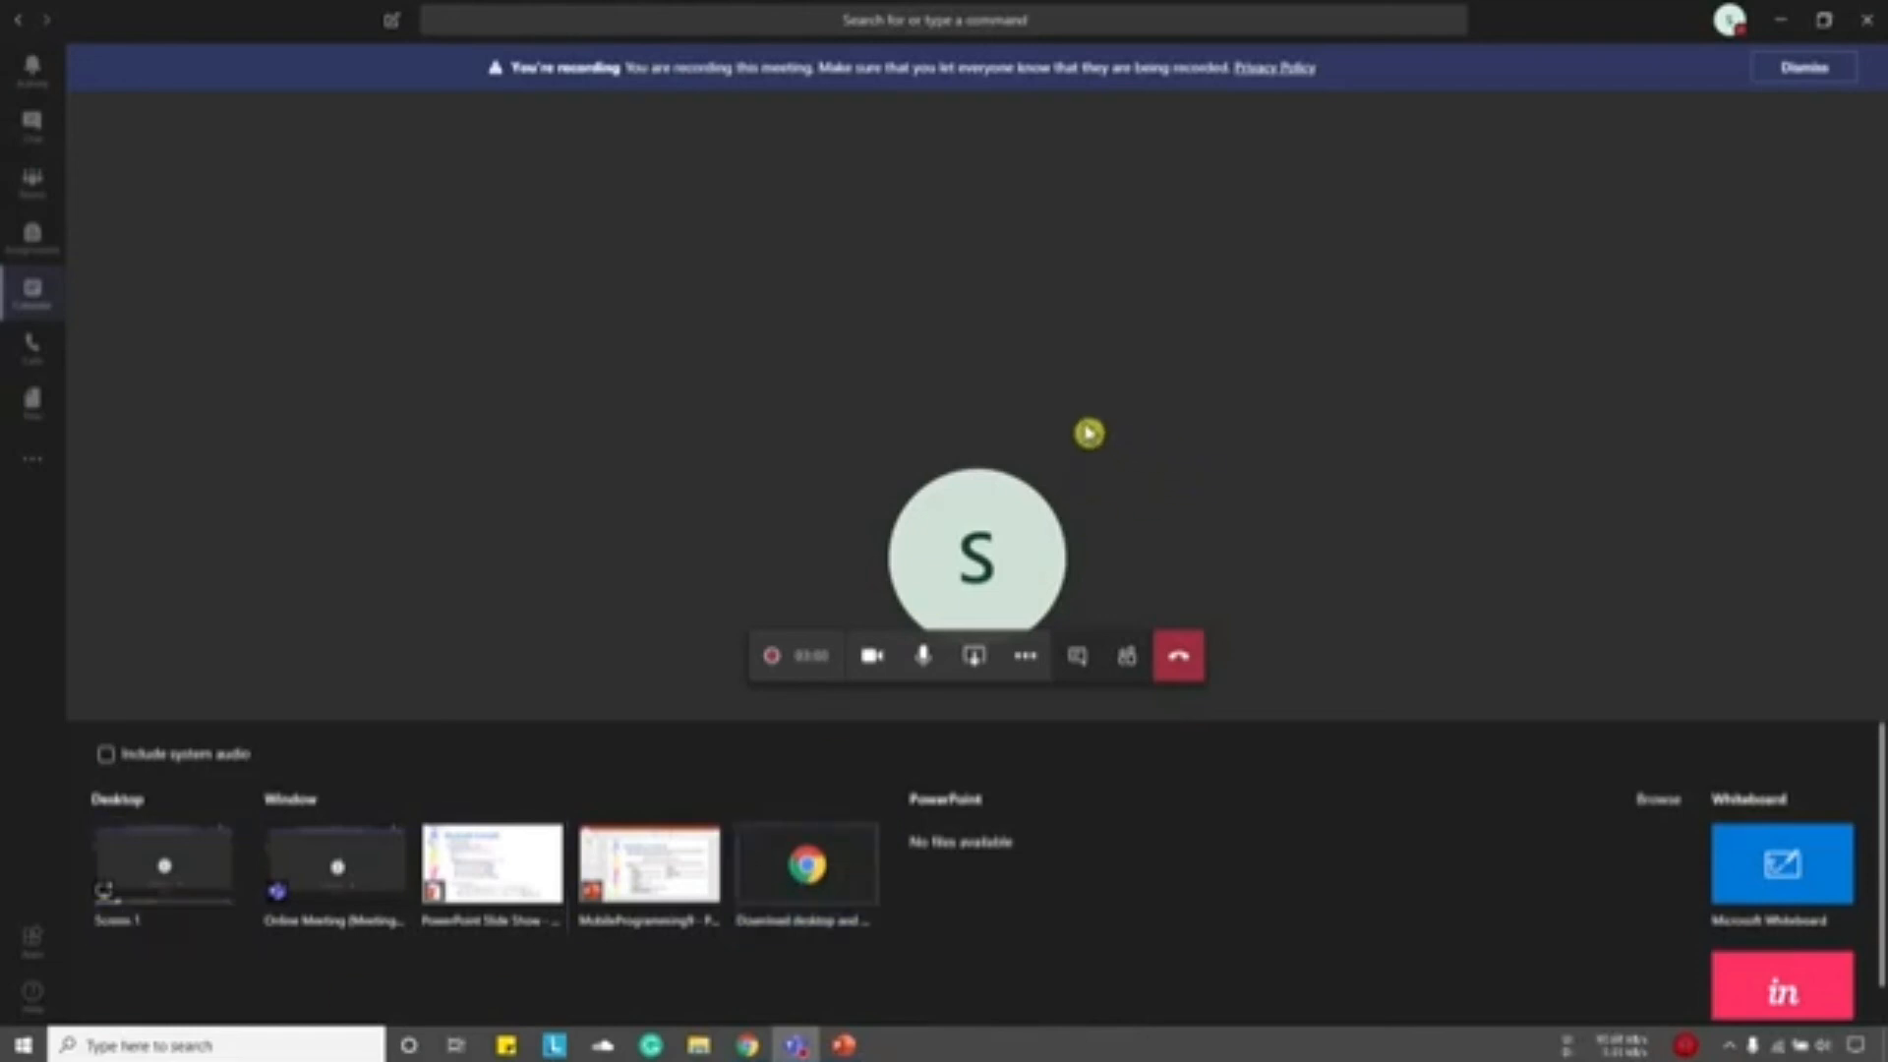
click(1089, 433)
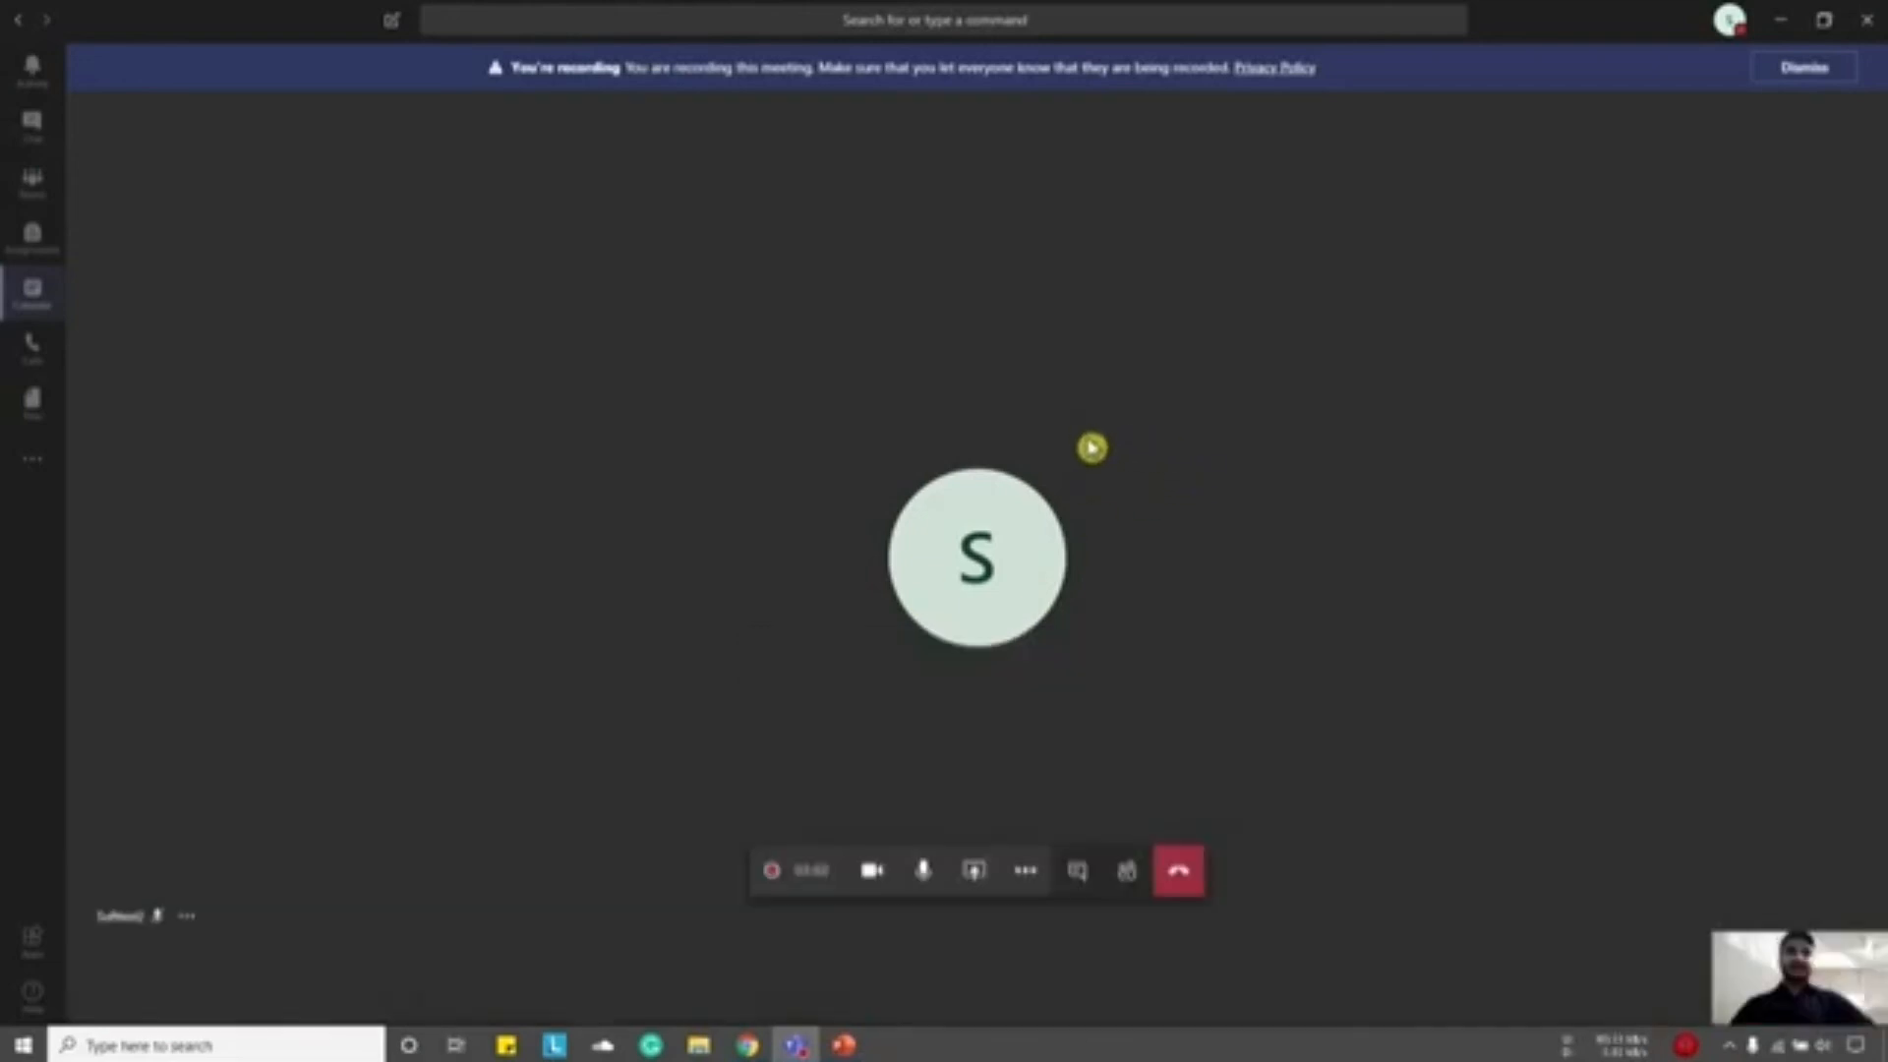
click(1024, 875)
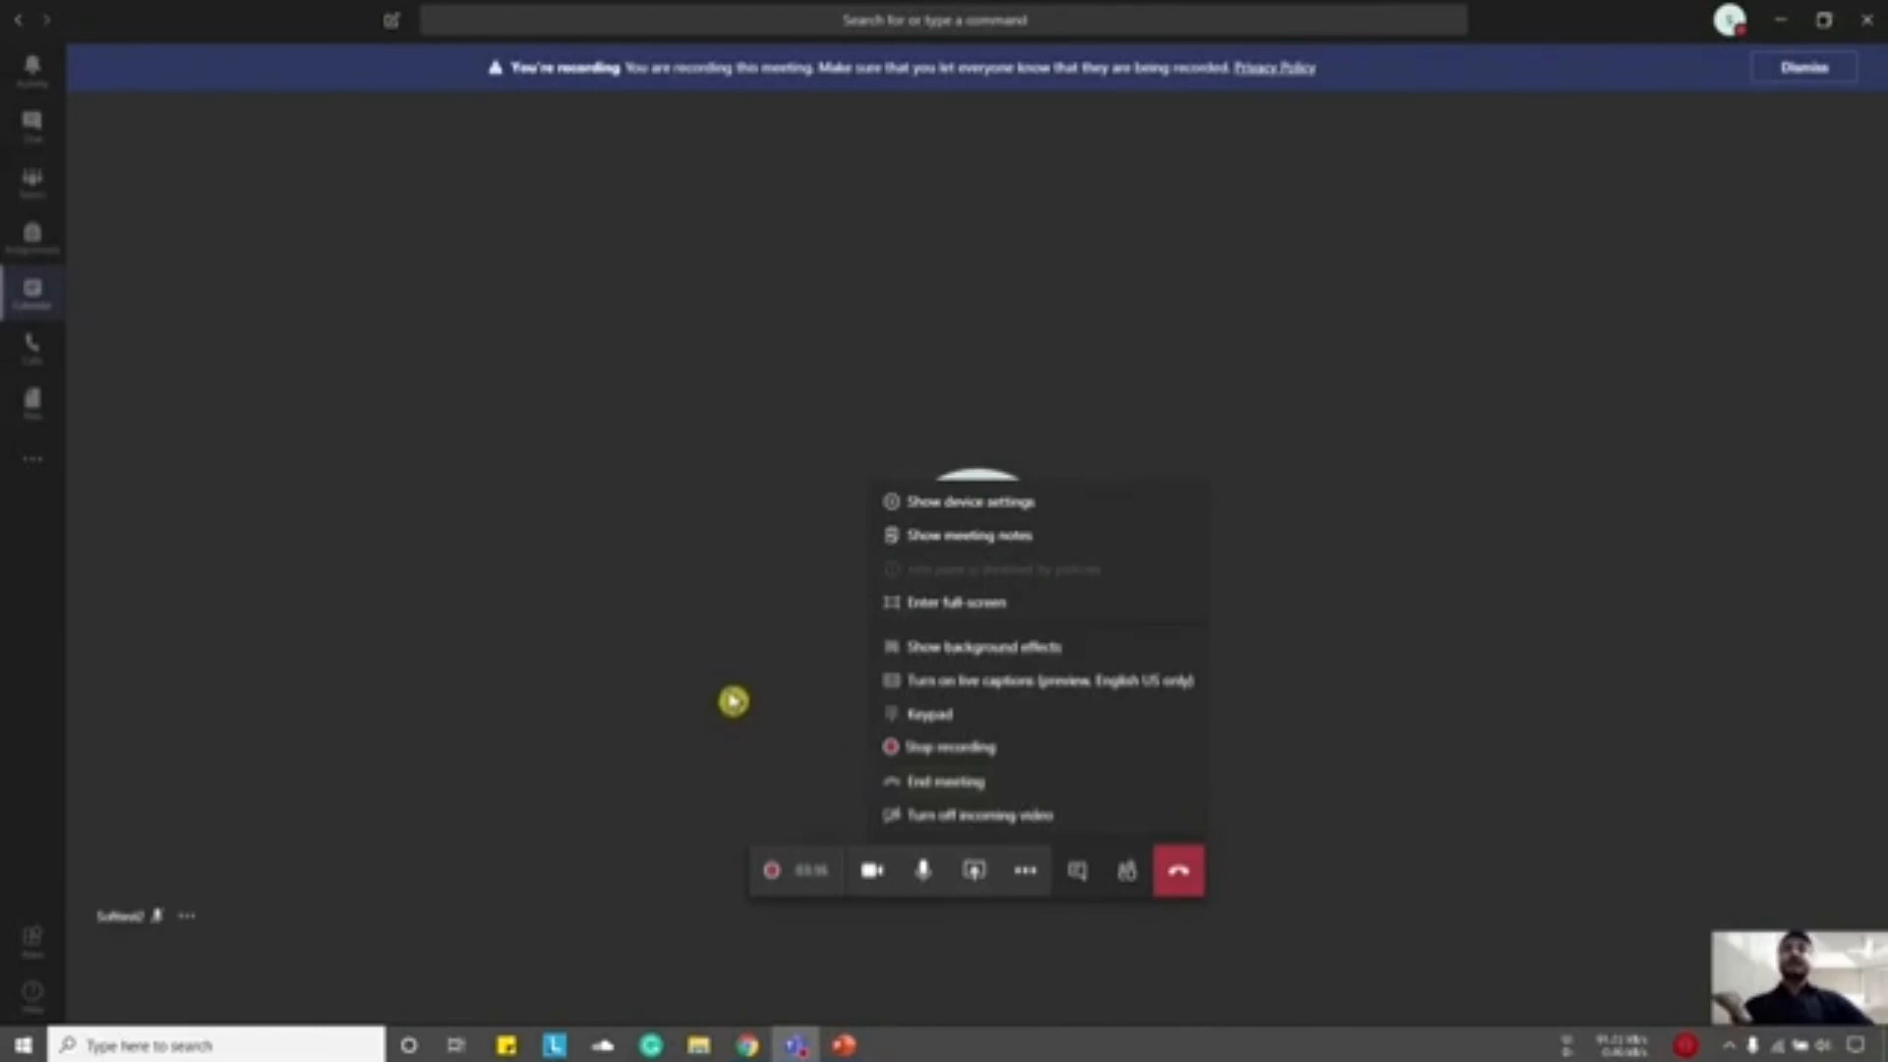
- Share Microsoft Whiteboard in the meeting and choose to use it in Teams instead of the desktop app
click(975, 872)
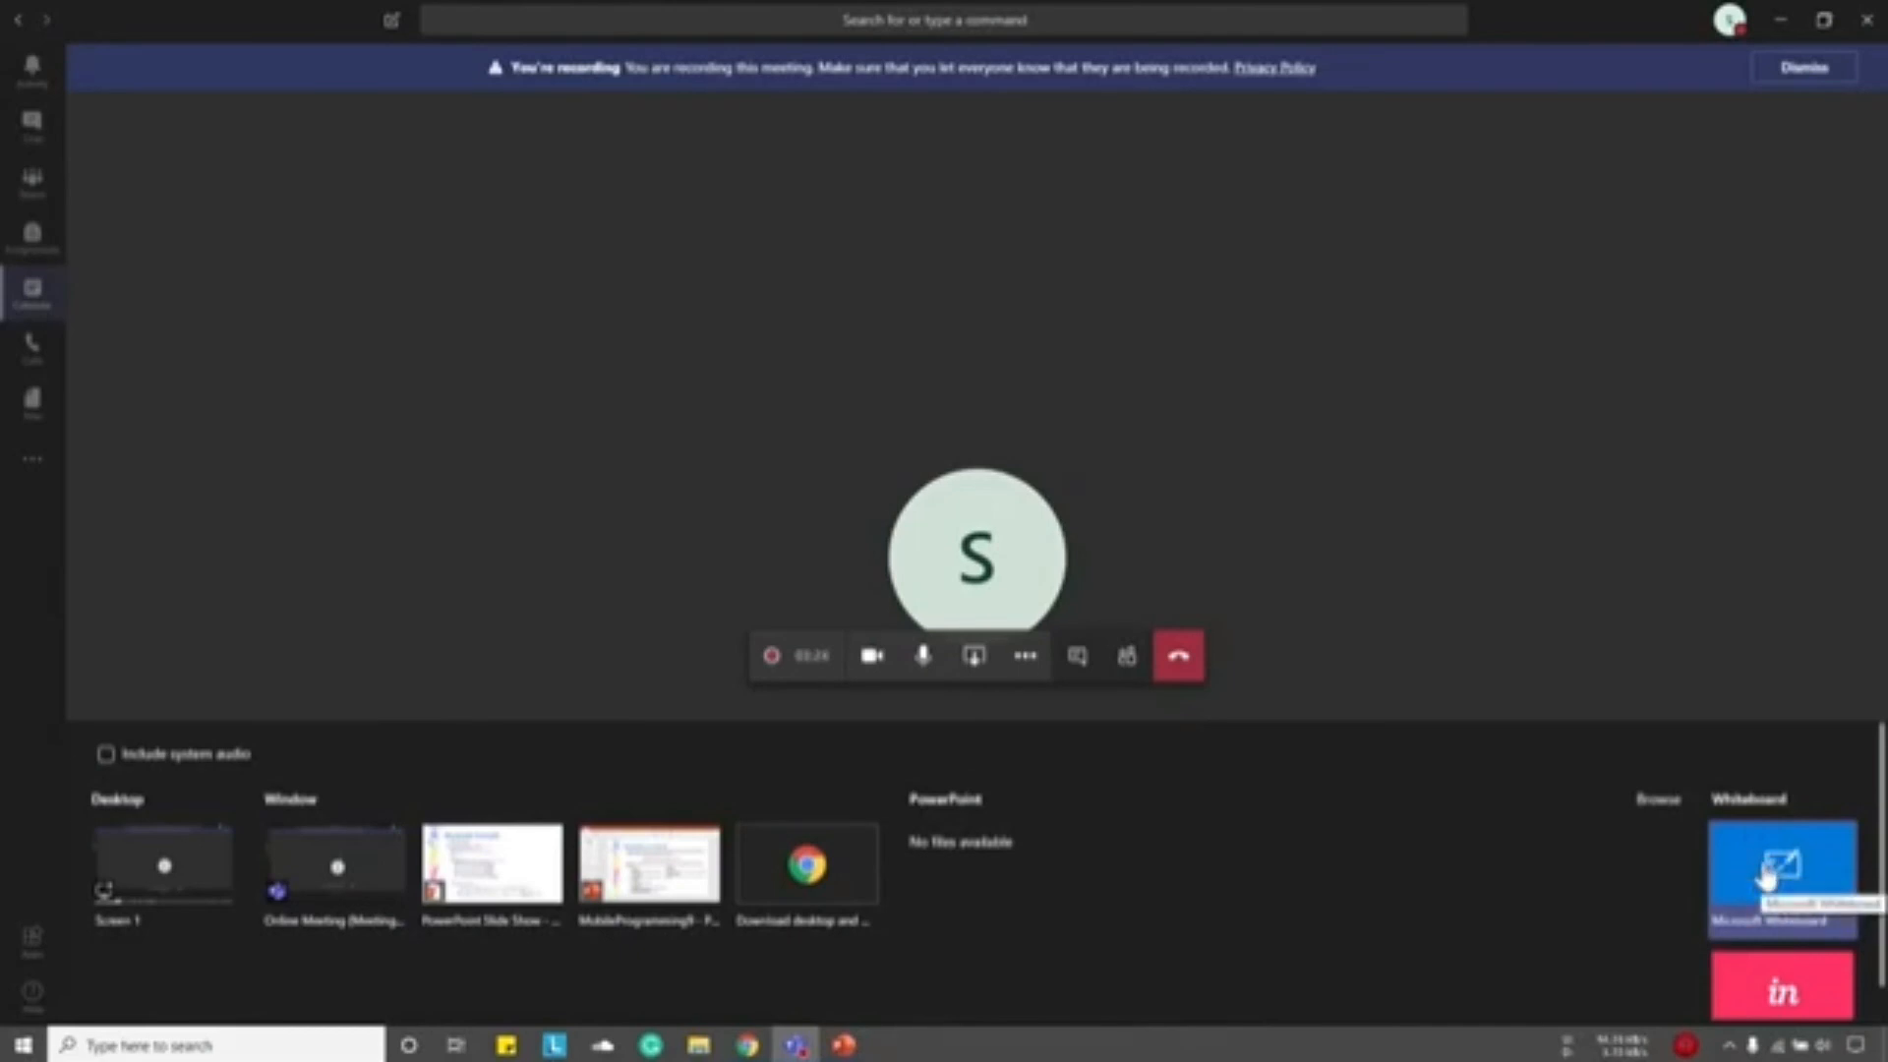
click(1771, 869)
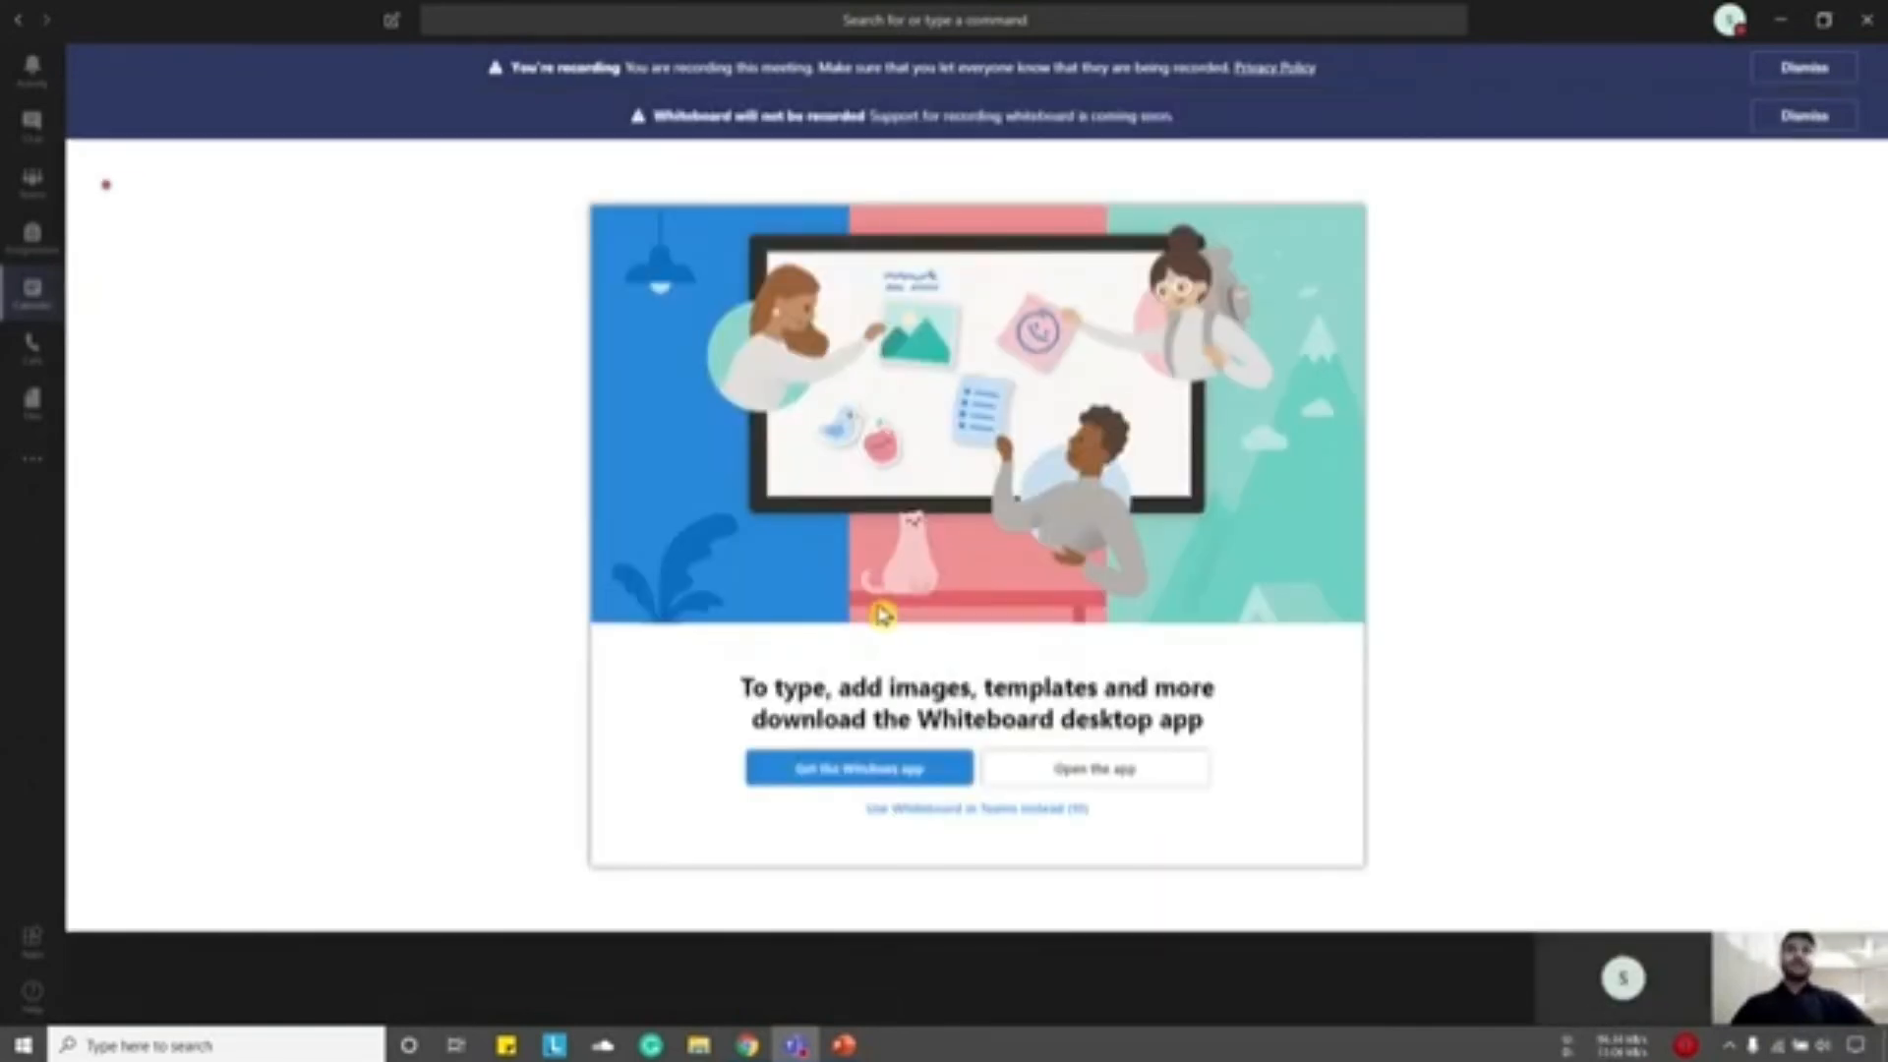
click(983, 809)
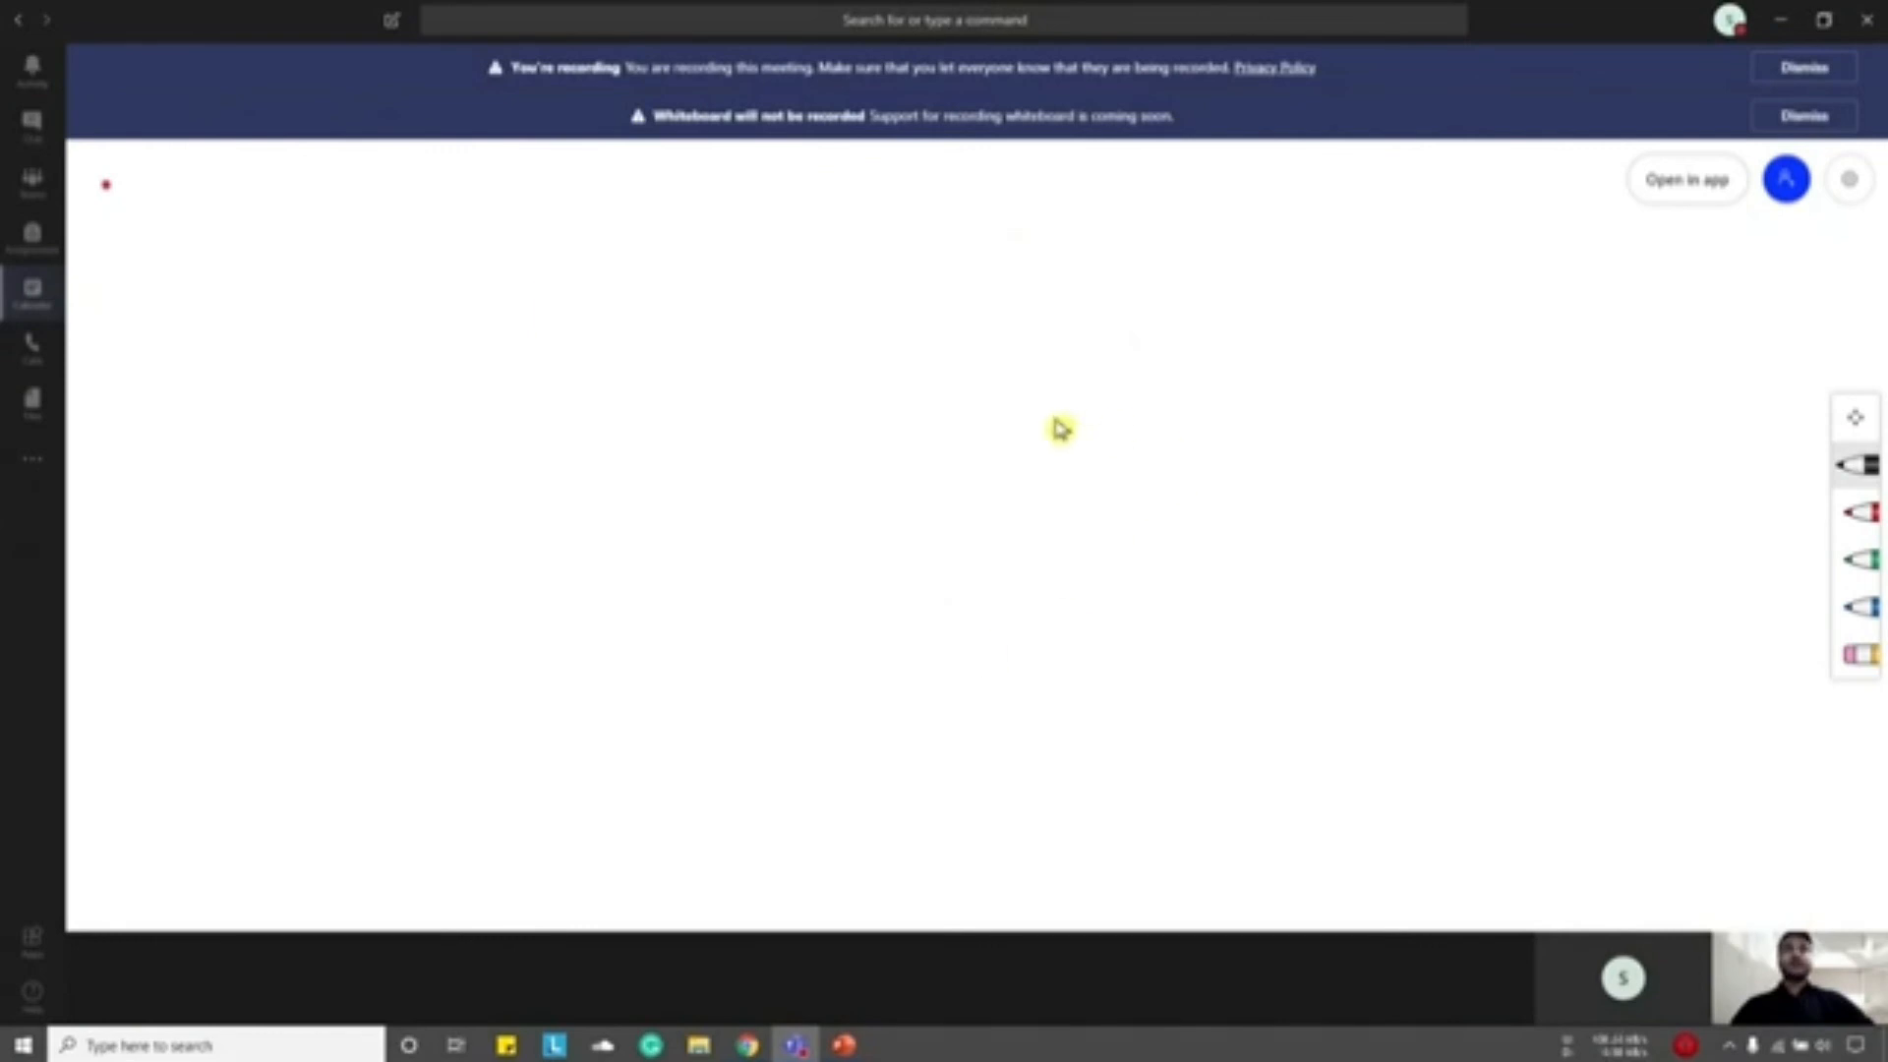
- Draw two black graph axes on the whiteboard with a rising red curve, a rising green curve and a nearly flat blue line
click(1856, 466)
mouse_move(710, 339)
mouse_down()
mouse_move(720, 751)
mouse_move(1647, 764)
mouse_up()
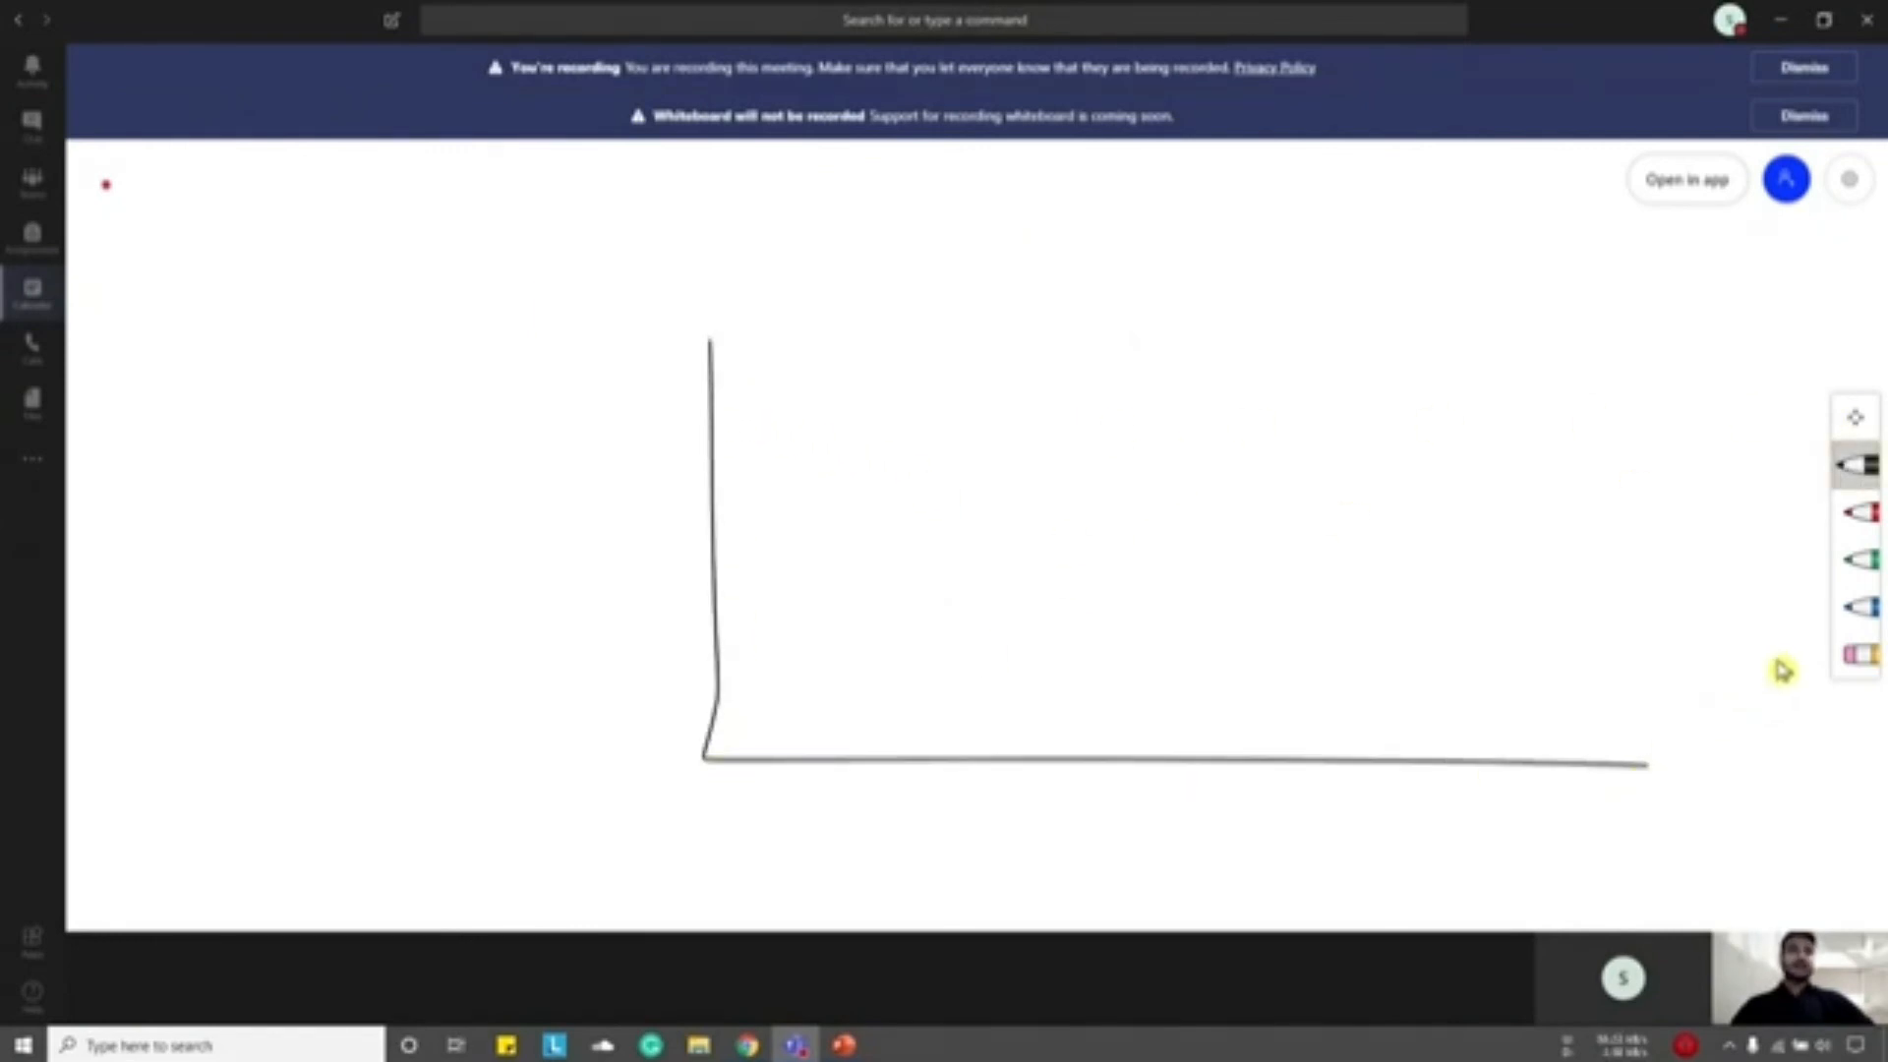
click(1857, 516)
mouse_move(728, 725)
mouse_down()
mouse_move(1029, 472)
mouse_move(1083, 374)
mouse_up()
click(1857, 560)
drag(828, 702, 1198, 437)
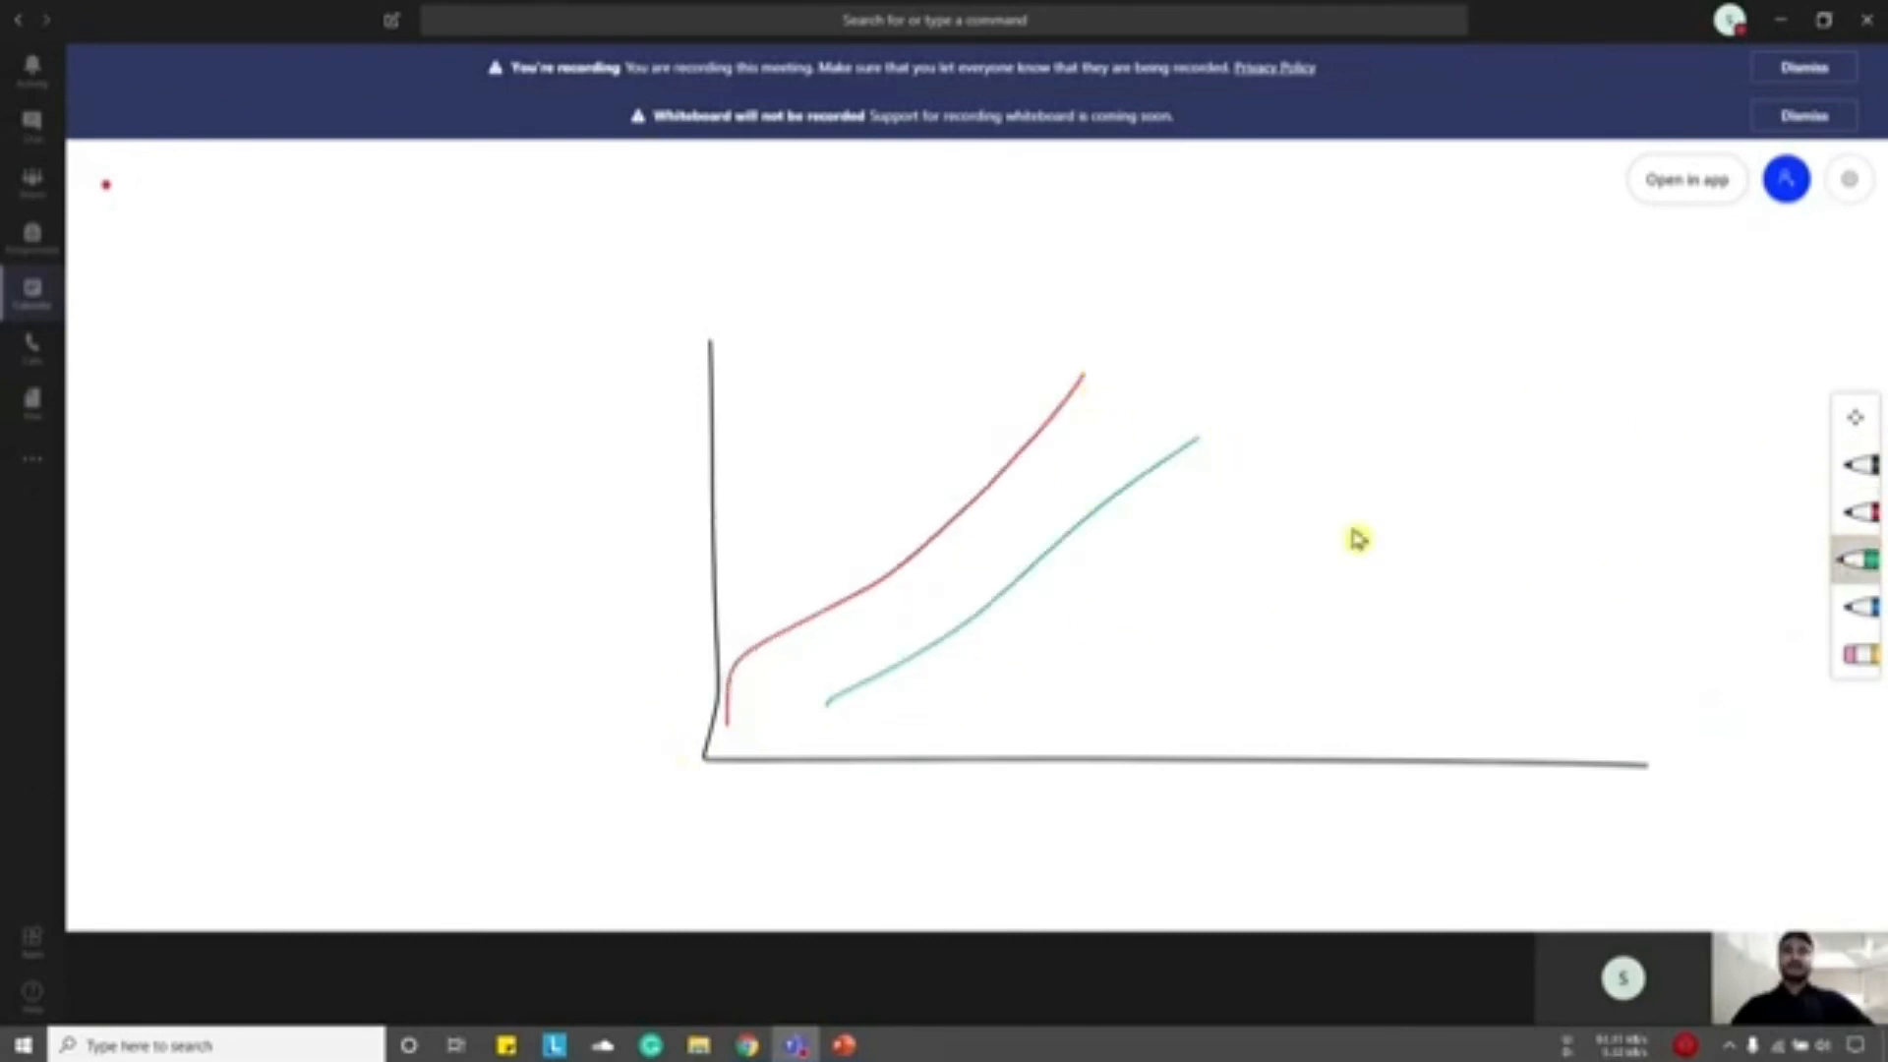
click(1857, 606)
drag(920, 721, 1362, 657)
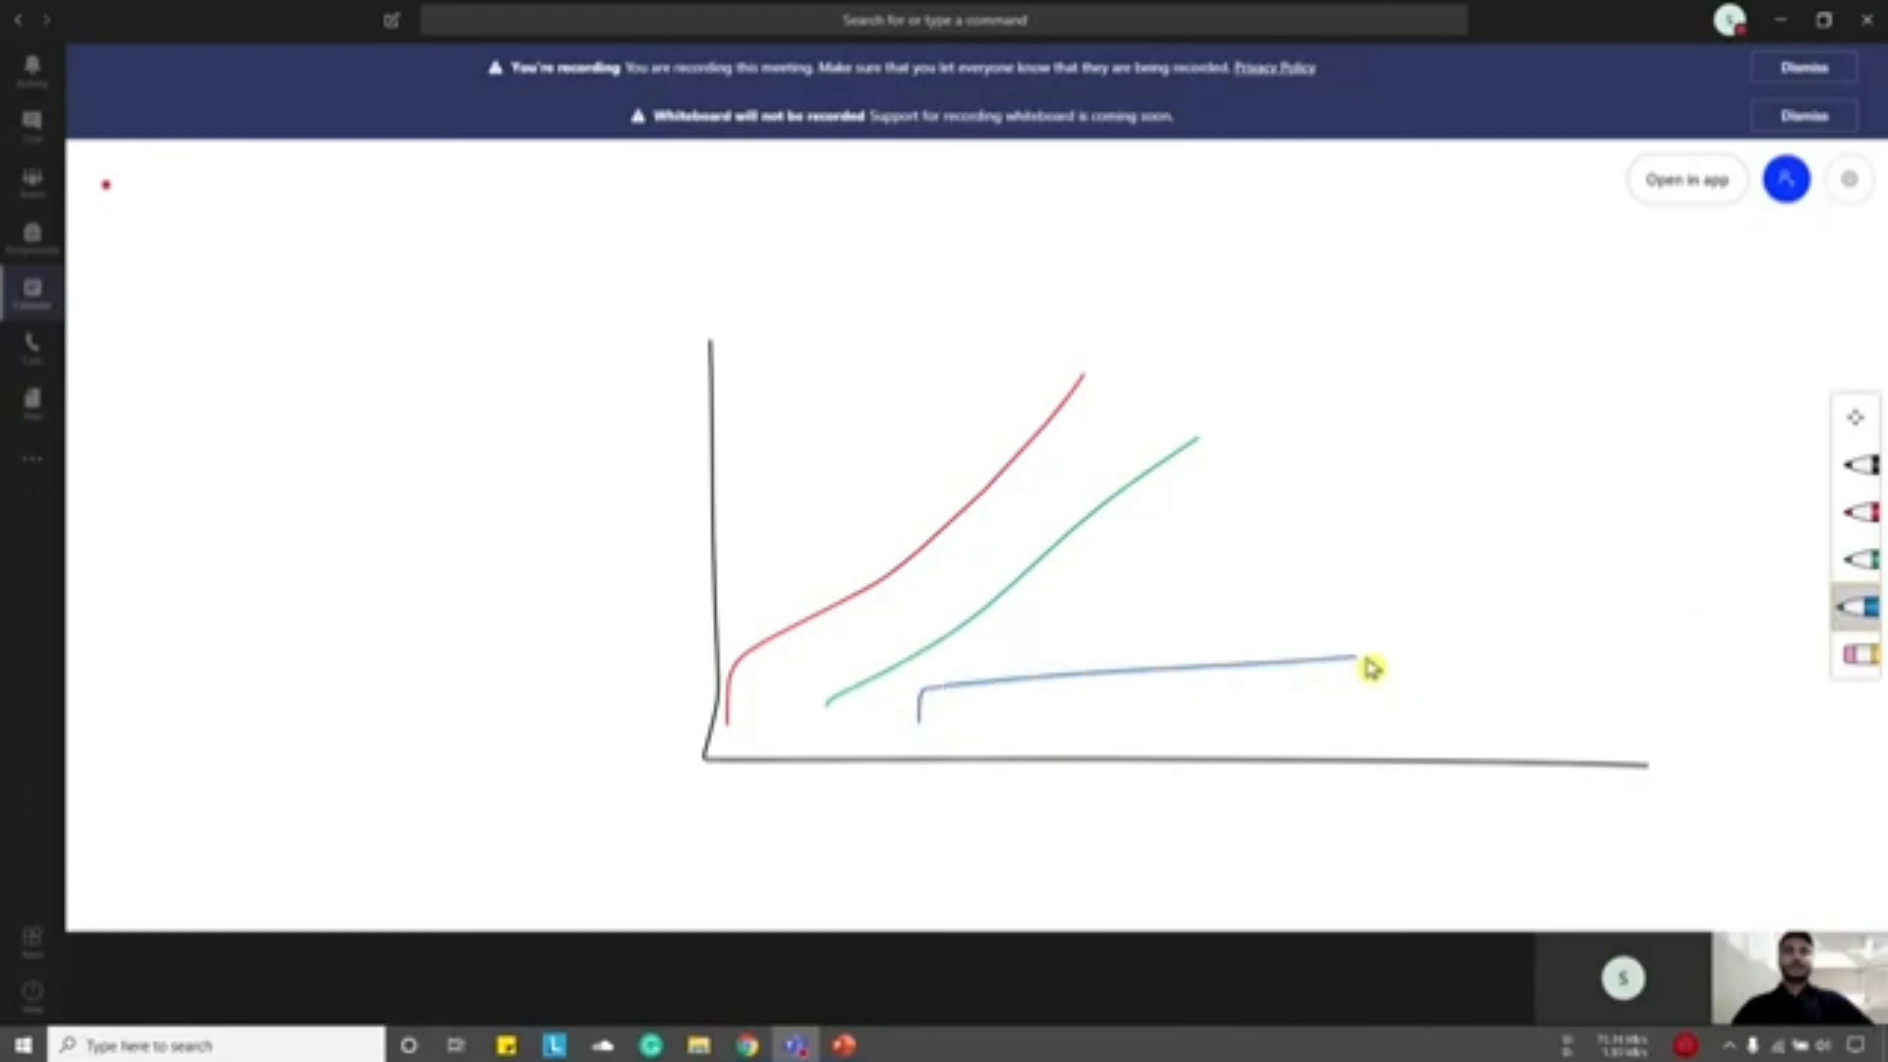
- Handwrite a black label at the end of the horizontal axis and an X above the vertical axis
click(1857, 465)
mouse_move(1657, 744)
mouse_down()
mouse_move(1677, 772)
mouse_move(1693, 739)
mouse_up()
mouse_move(660, 293)
mouse_down()
mouse_move(695, 301)
mouse_move(678, 325)
mouse_up()
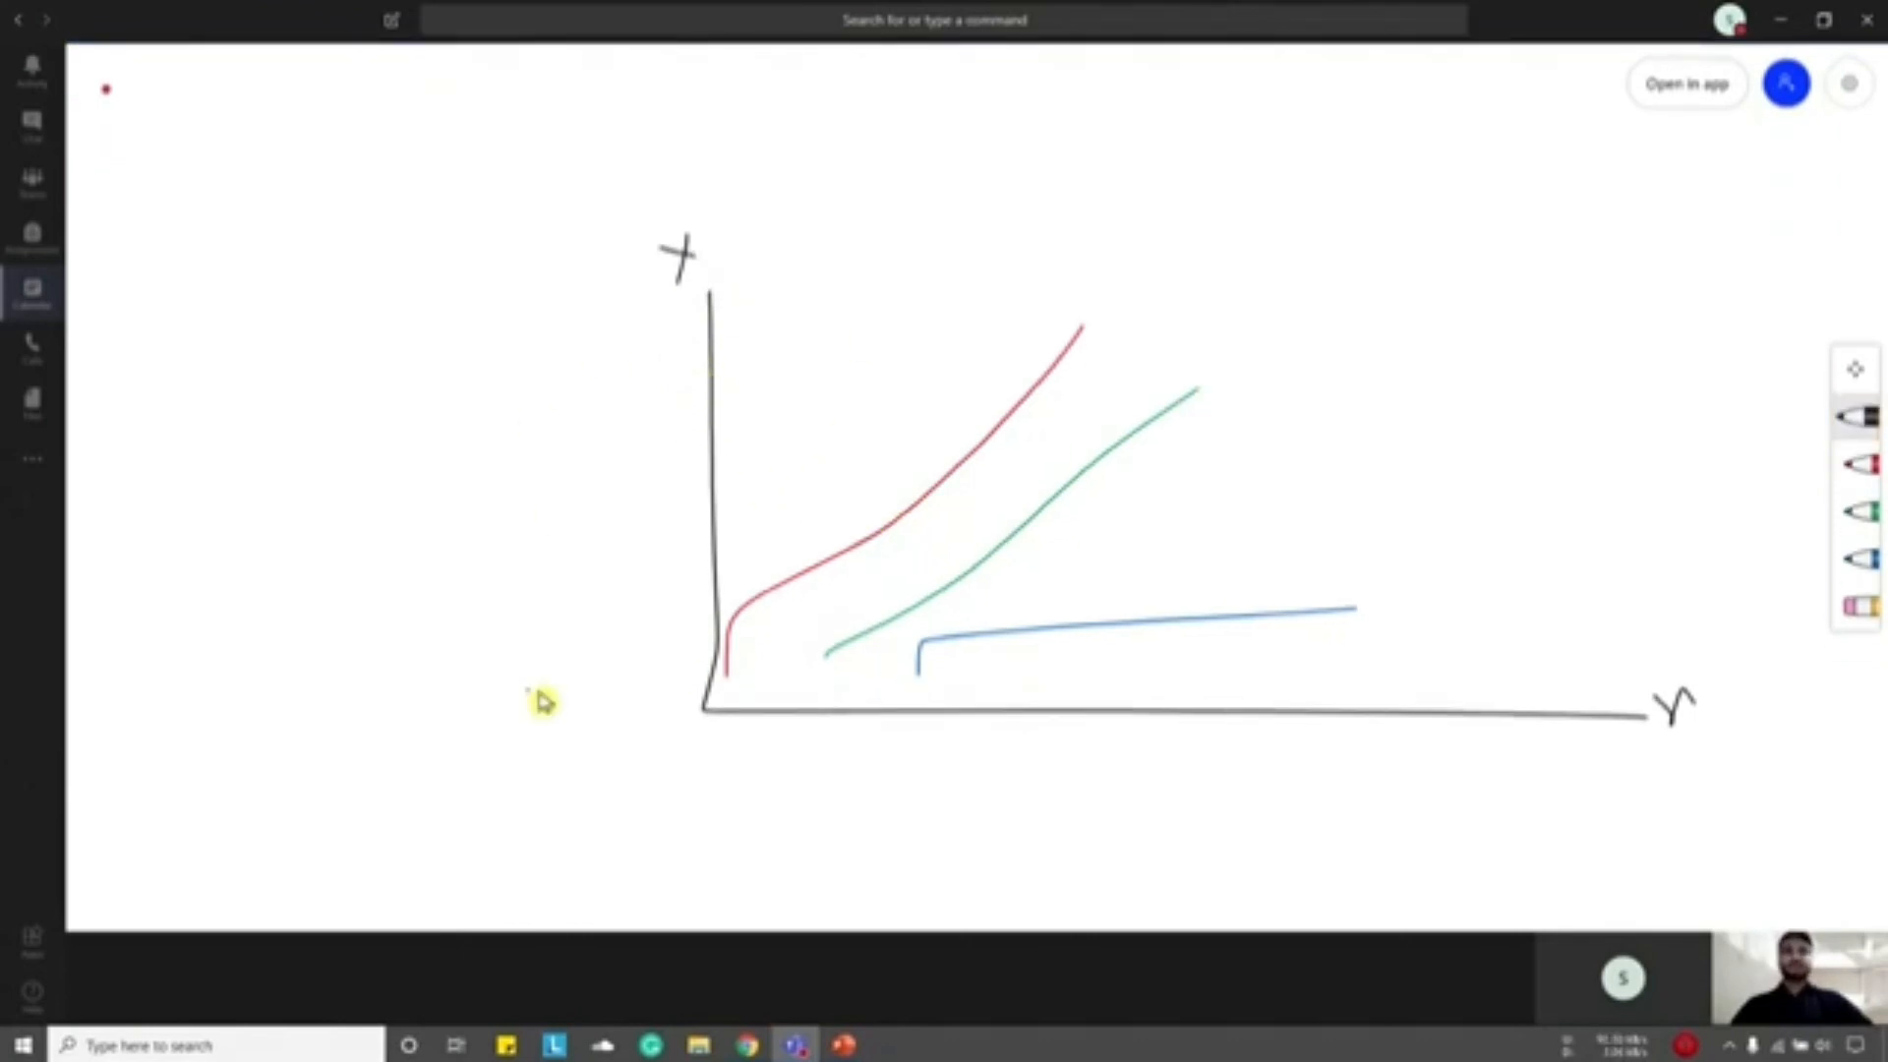
- End the online meeting and confirm ending it
click(1021, 883)
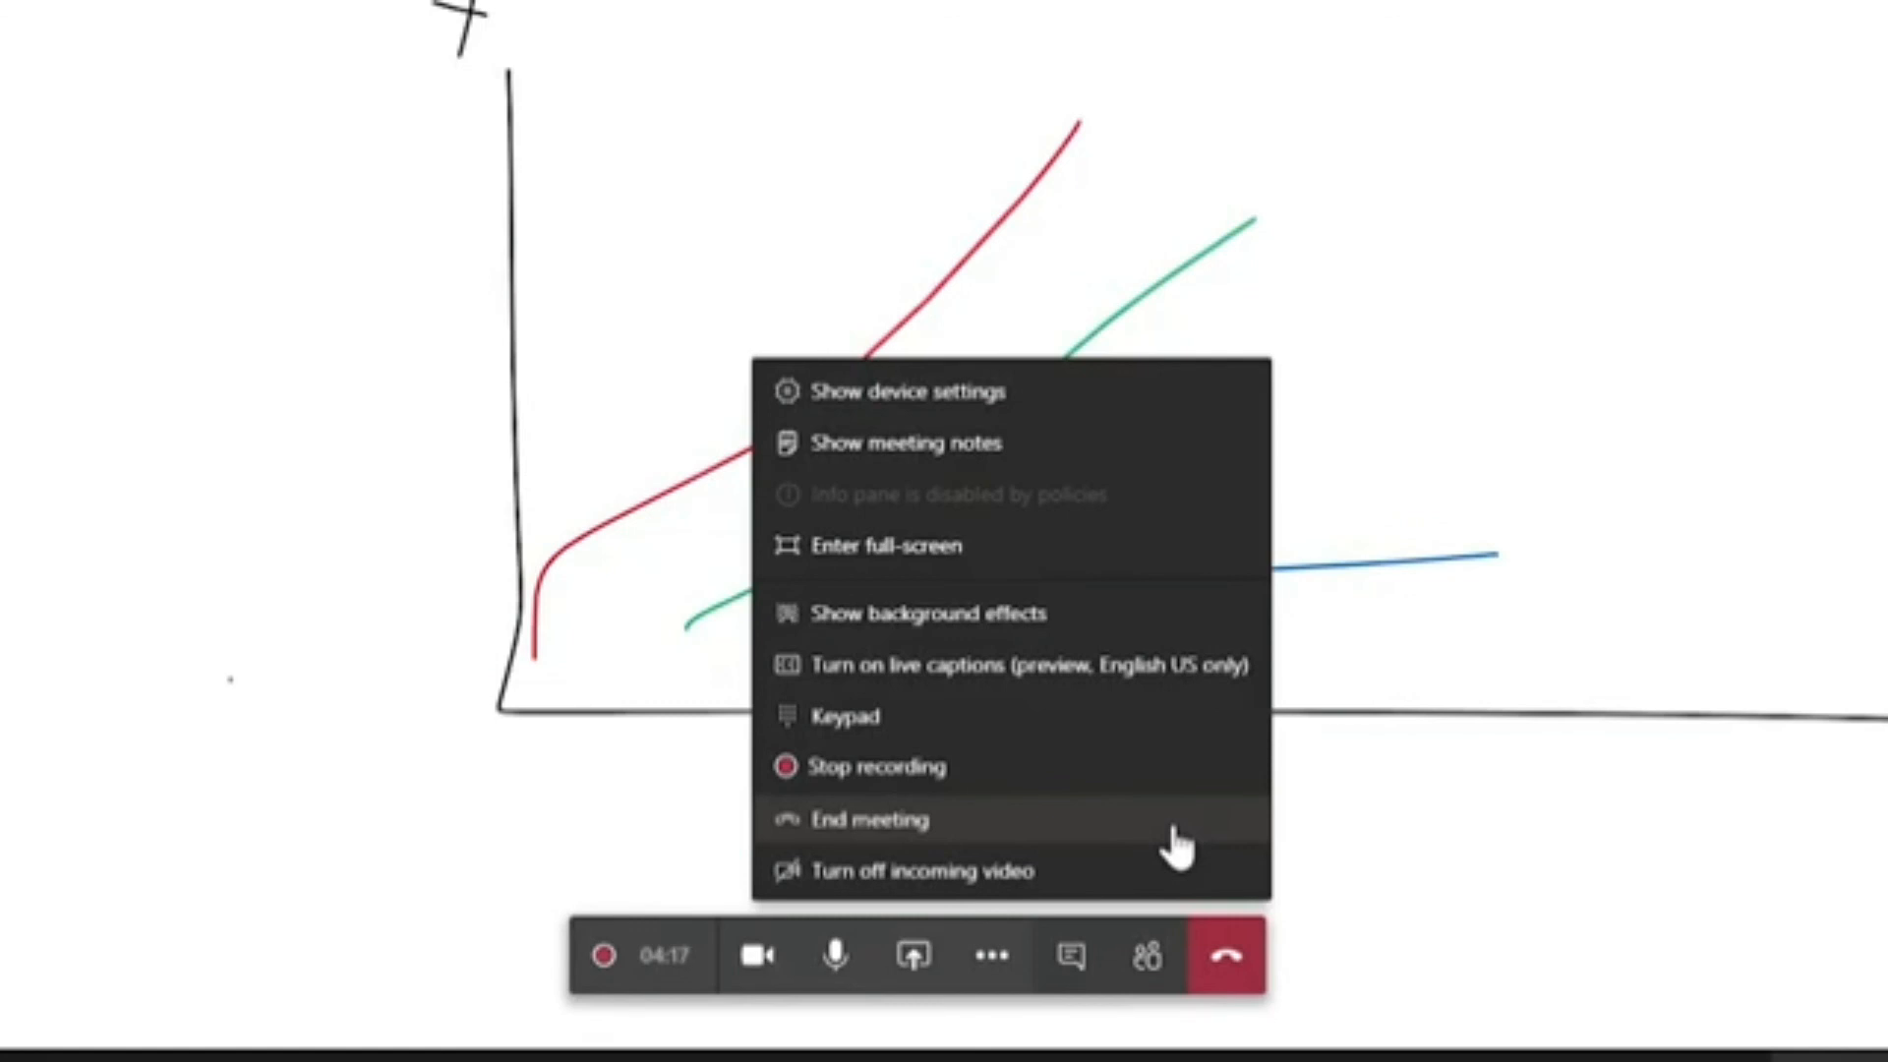
click(1177, 845)
click(1035, 466)
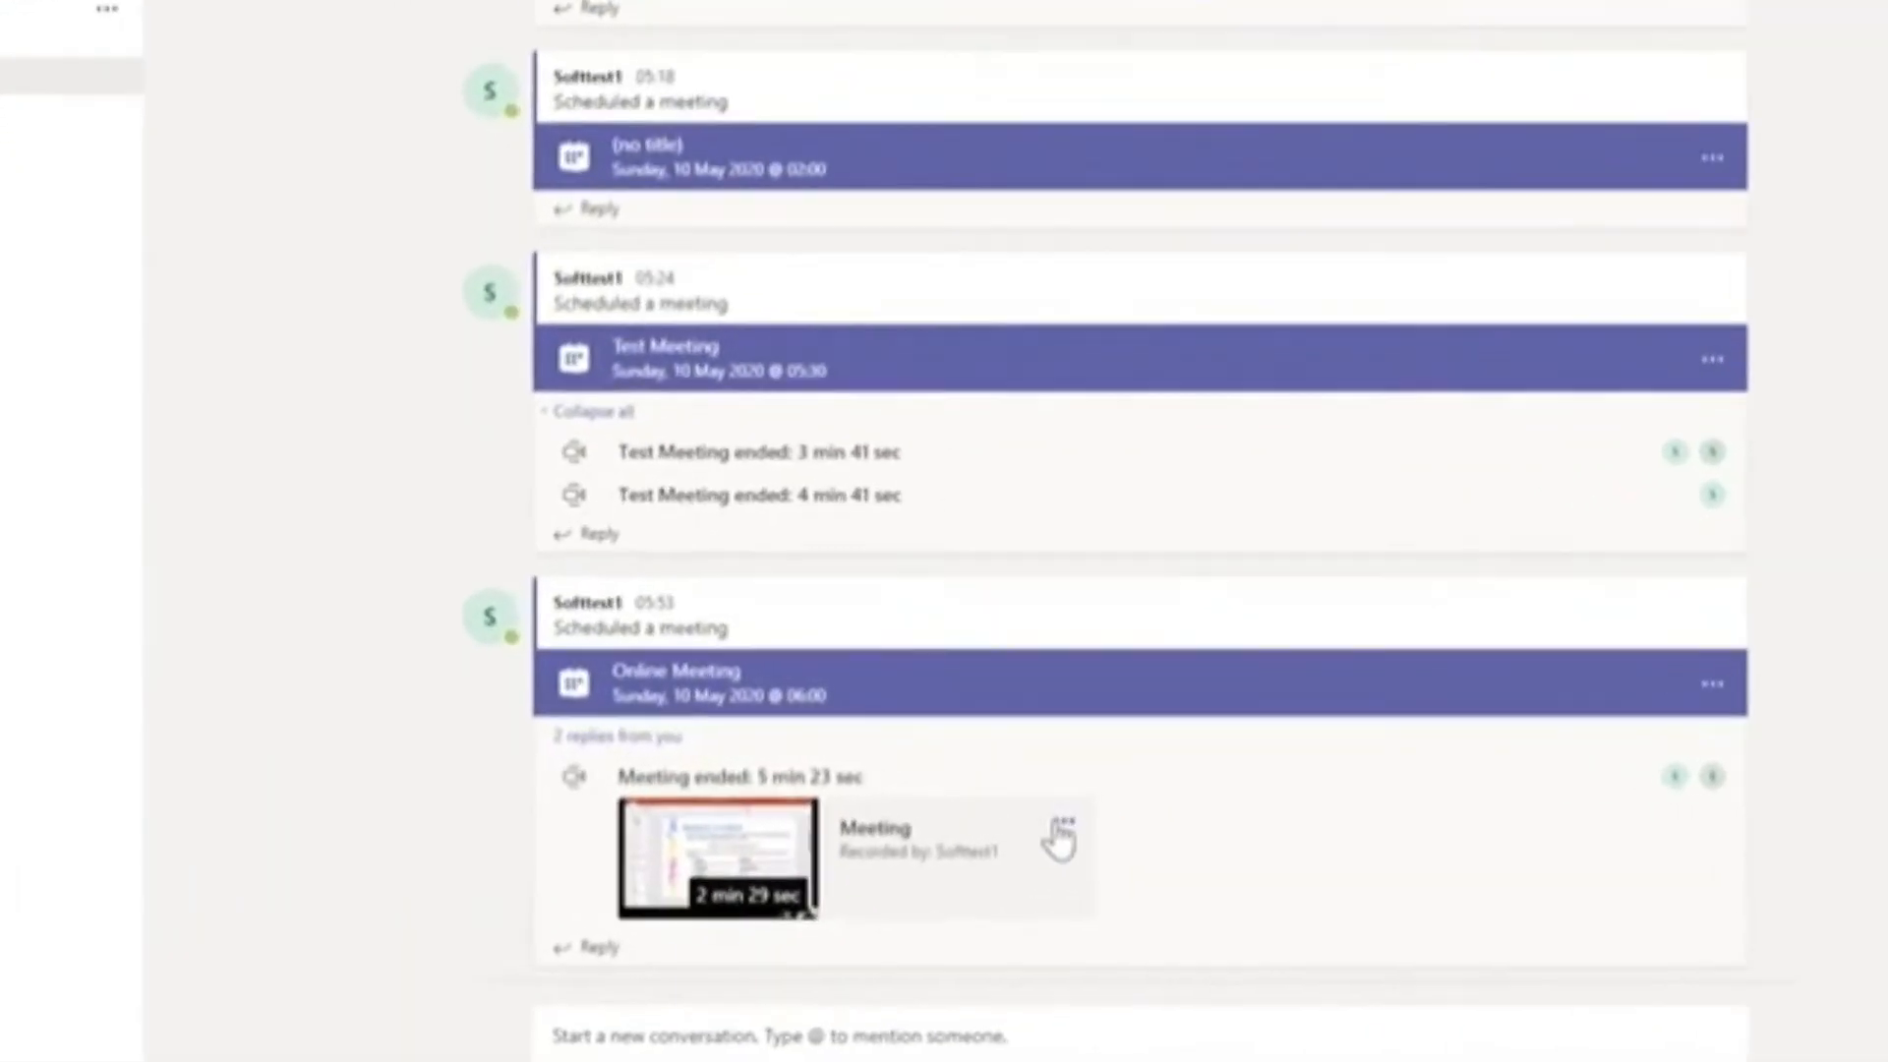
- Open the Online Meeting recording in Microsoft Stream from the General channel and show its additional video actions
click(1098, 805)
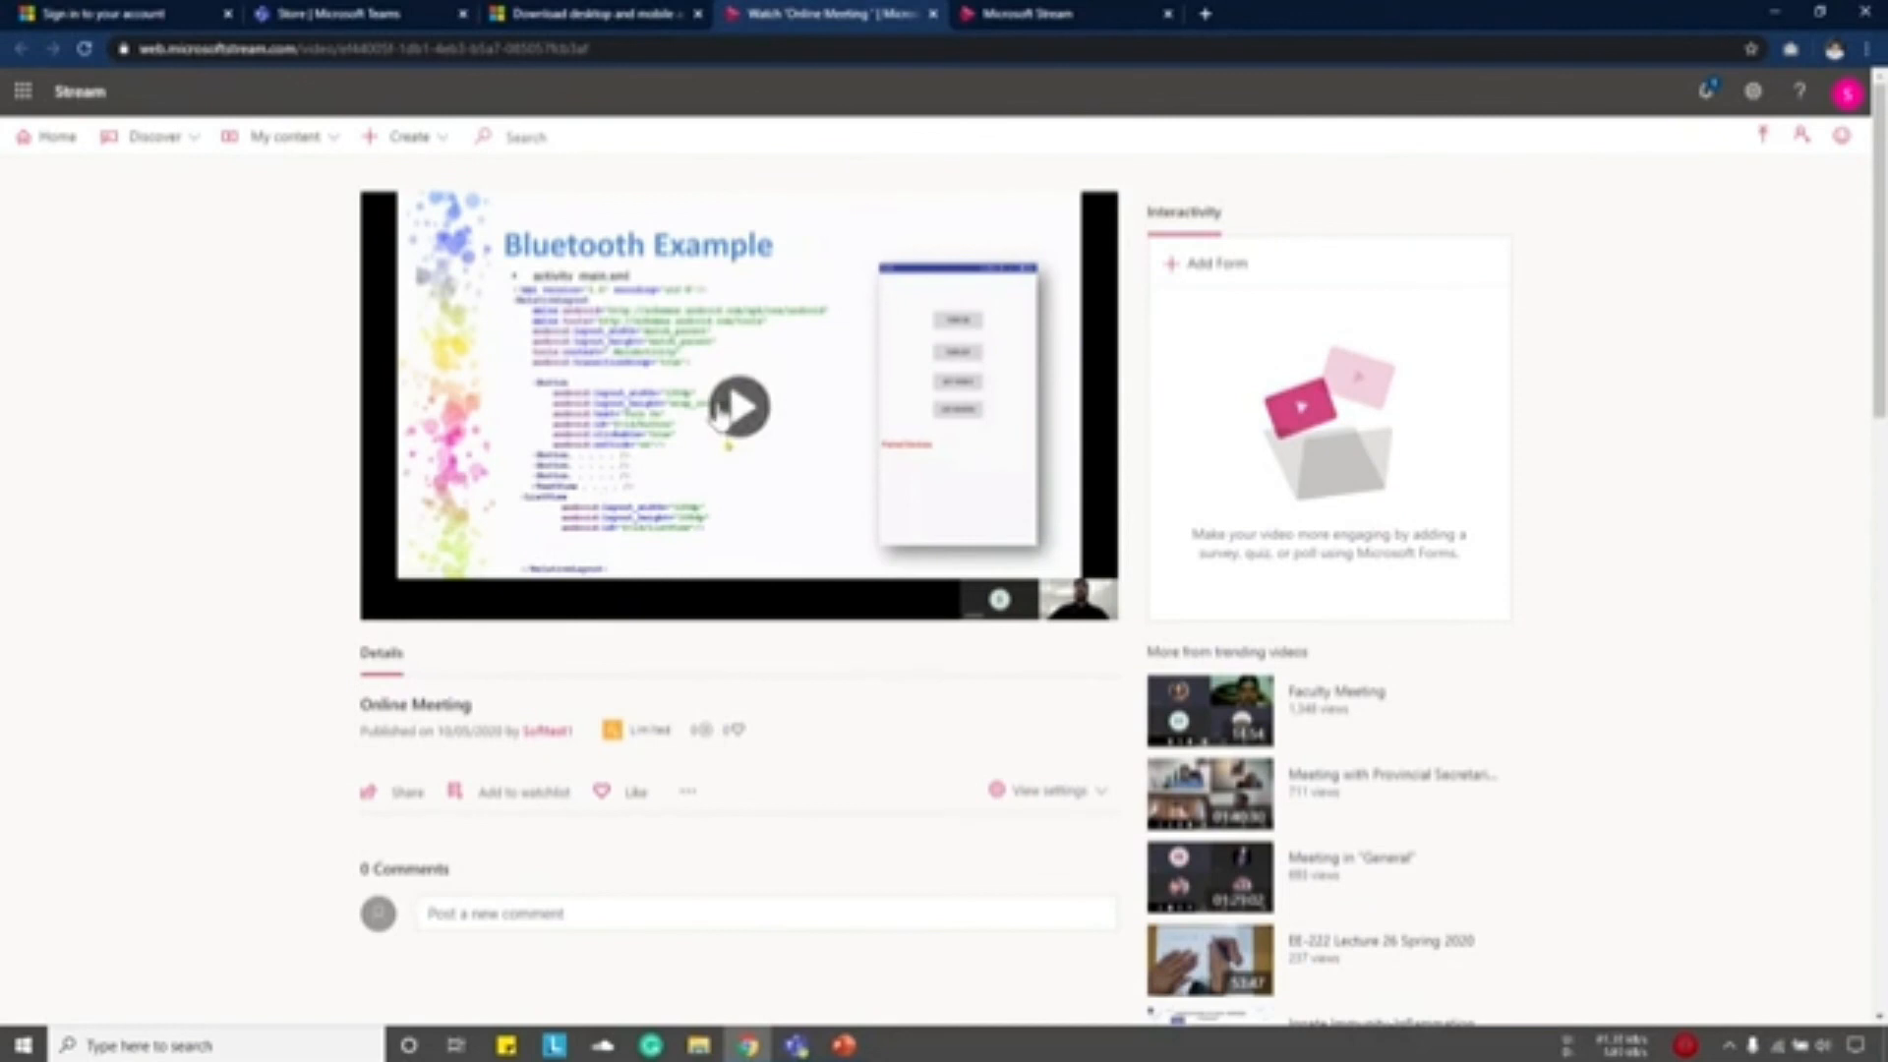
click(686, 792)
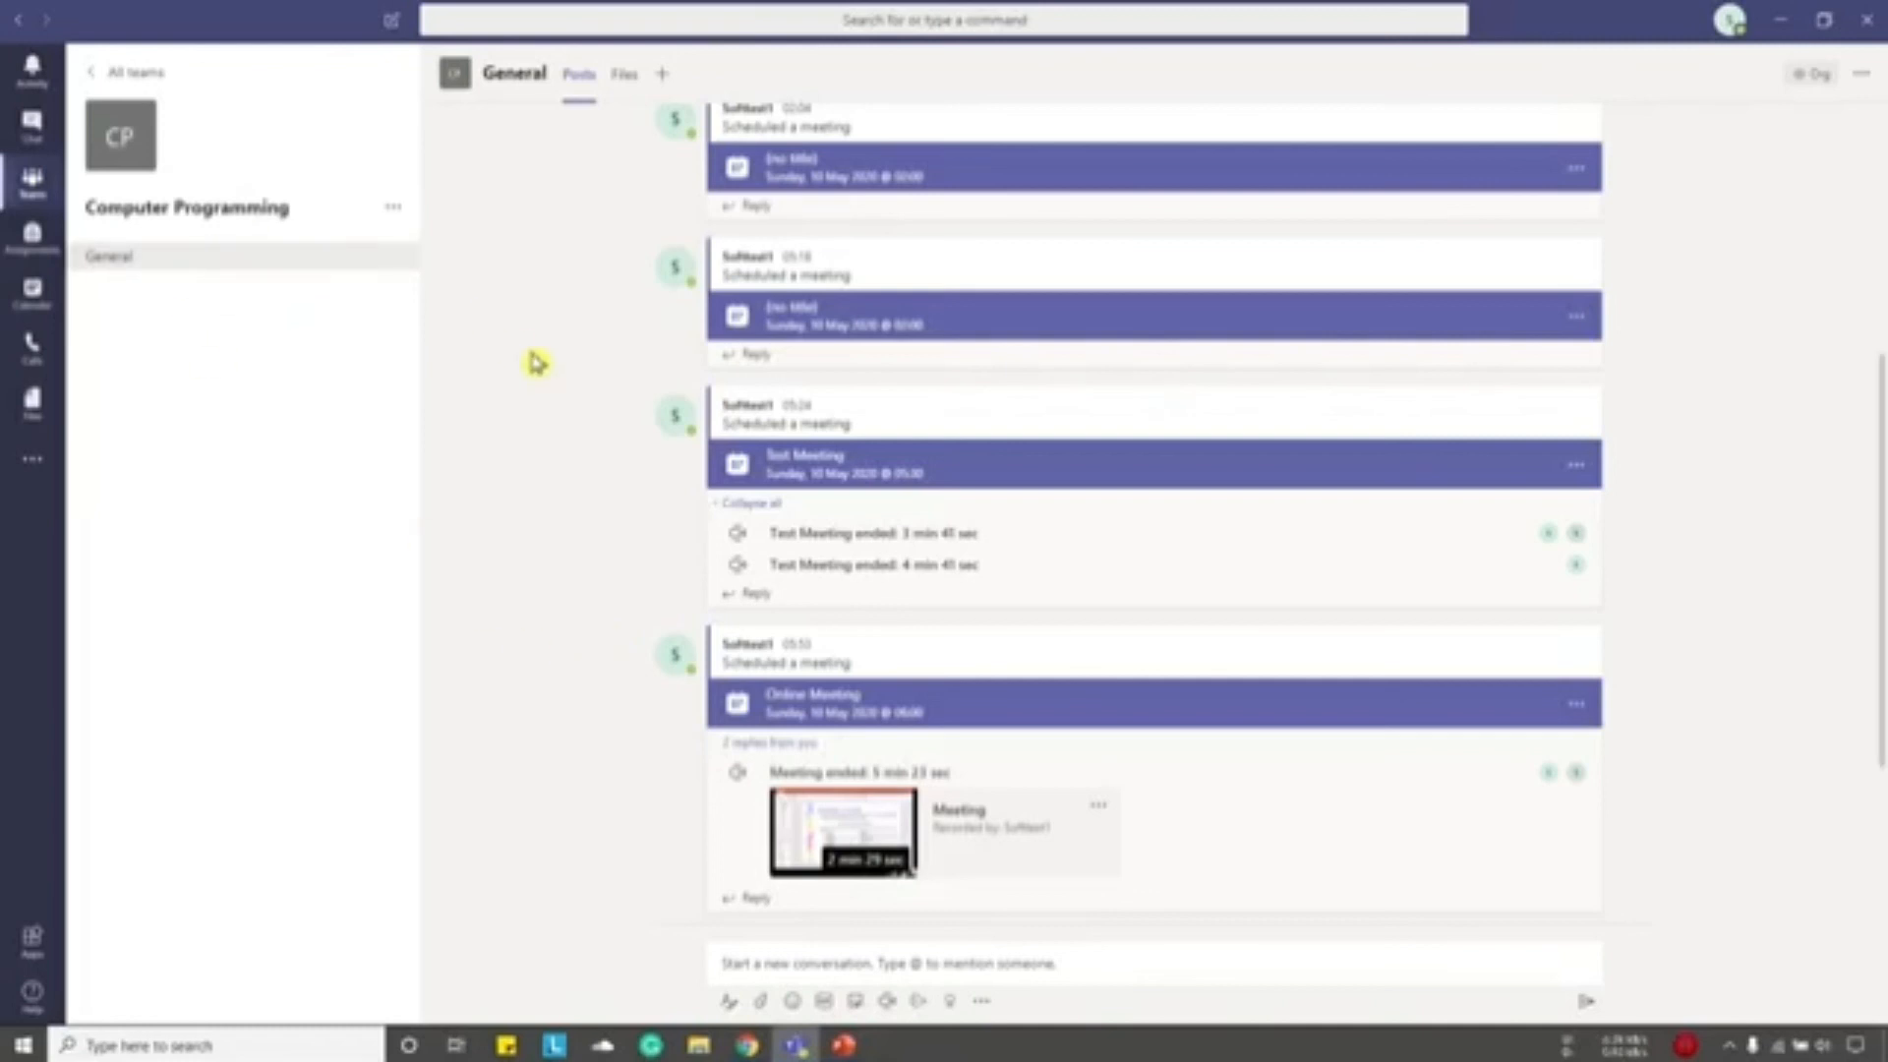
- Return to Teams, view the code field for joining a team, and go back to the teams overview
click(18, 20)
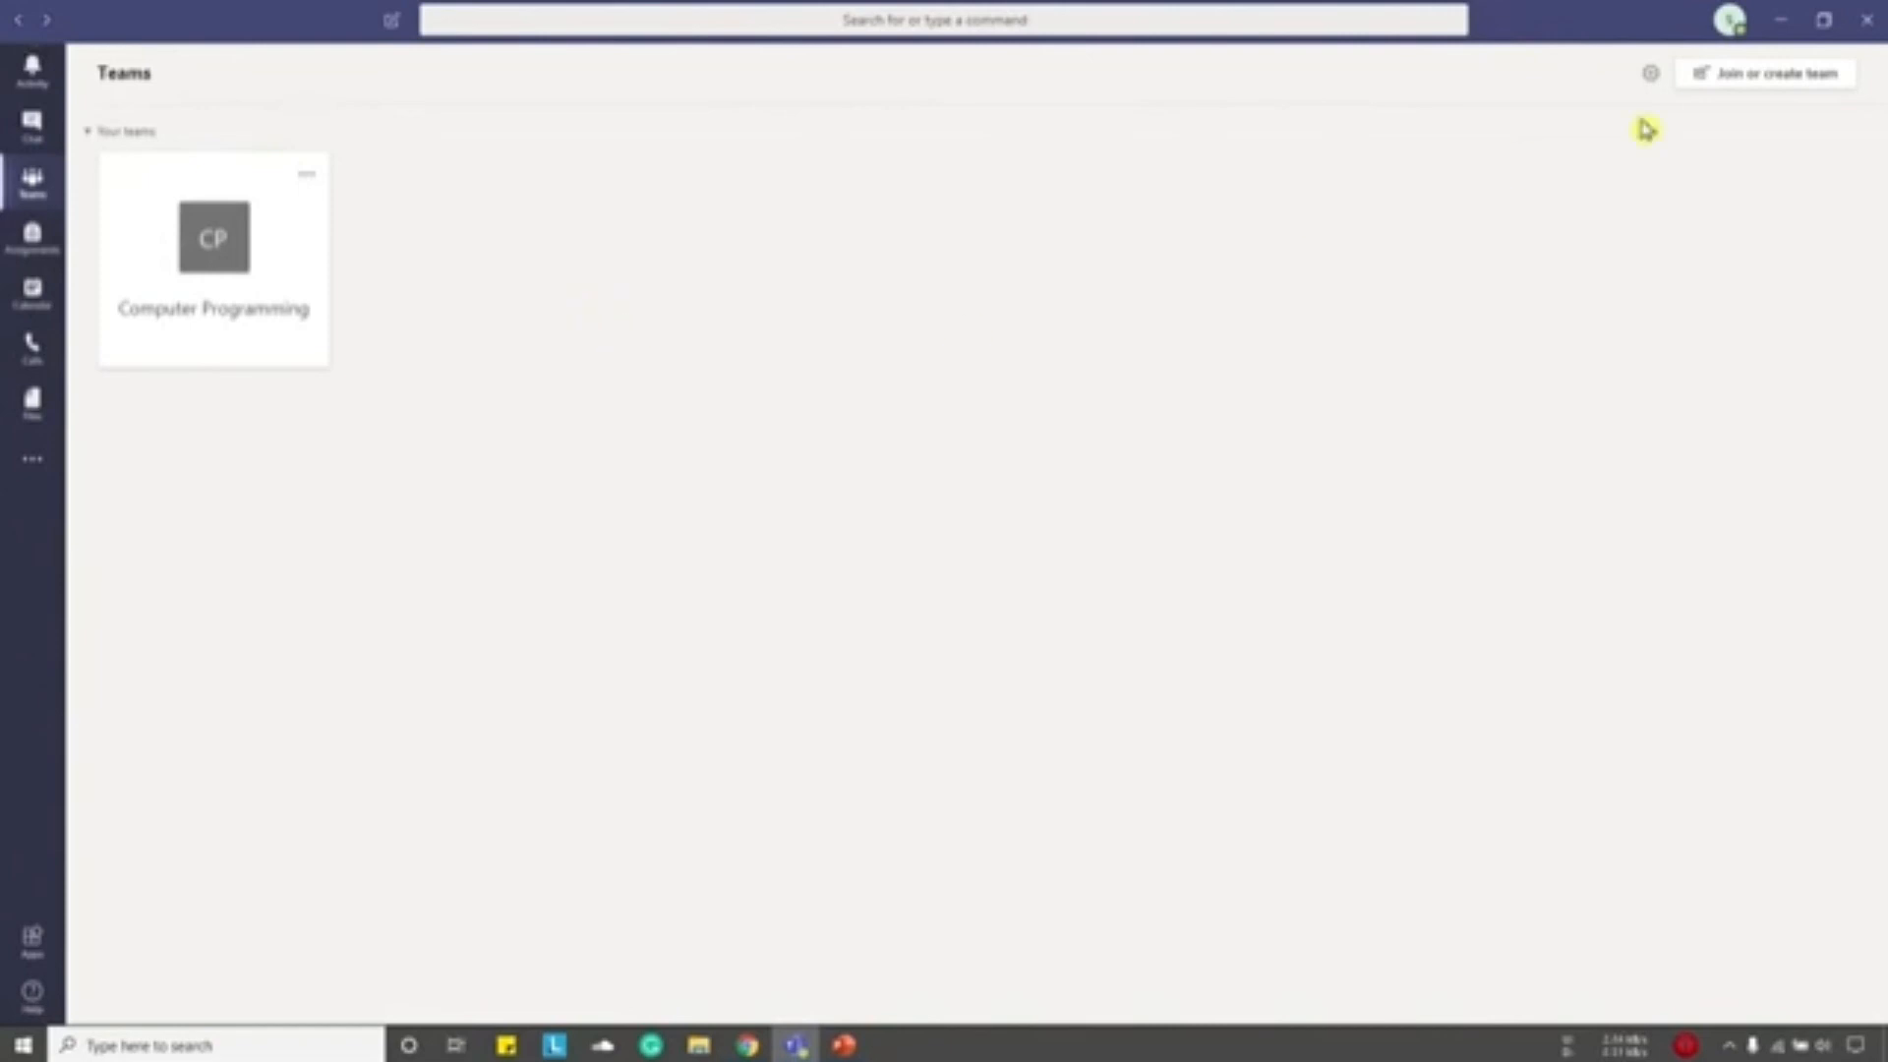
click(1733, 77)
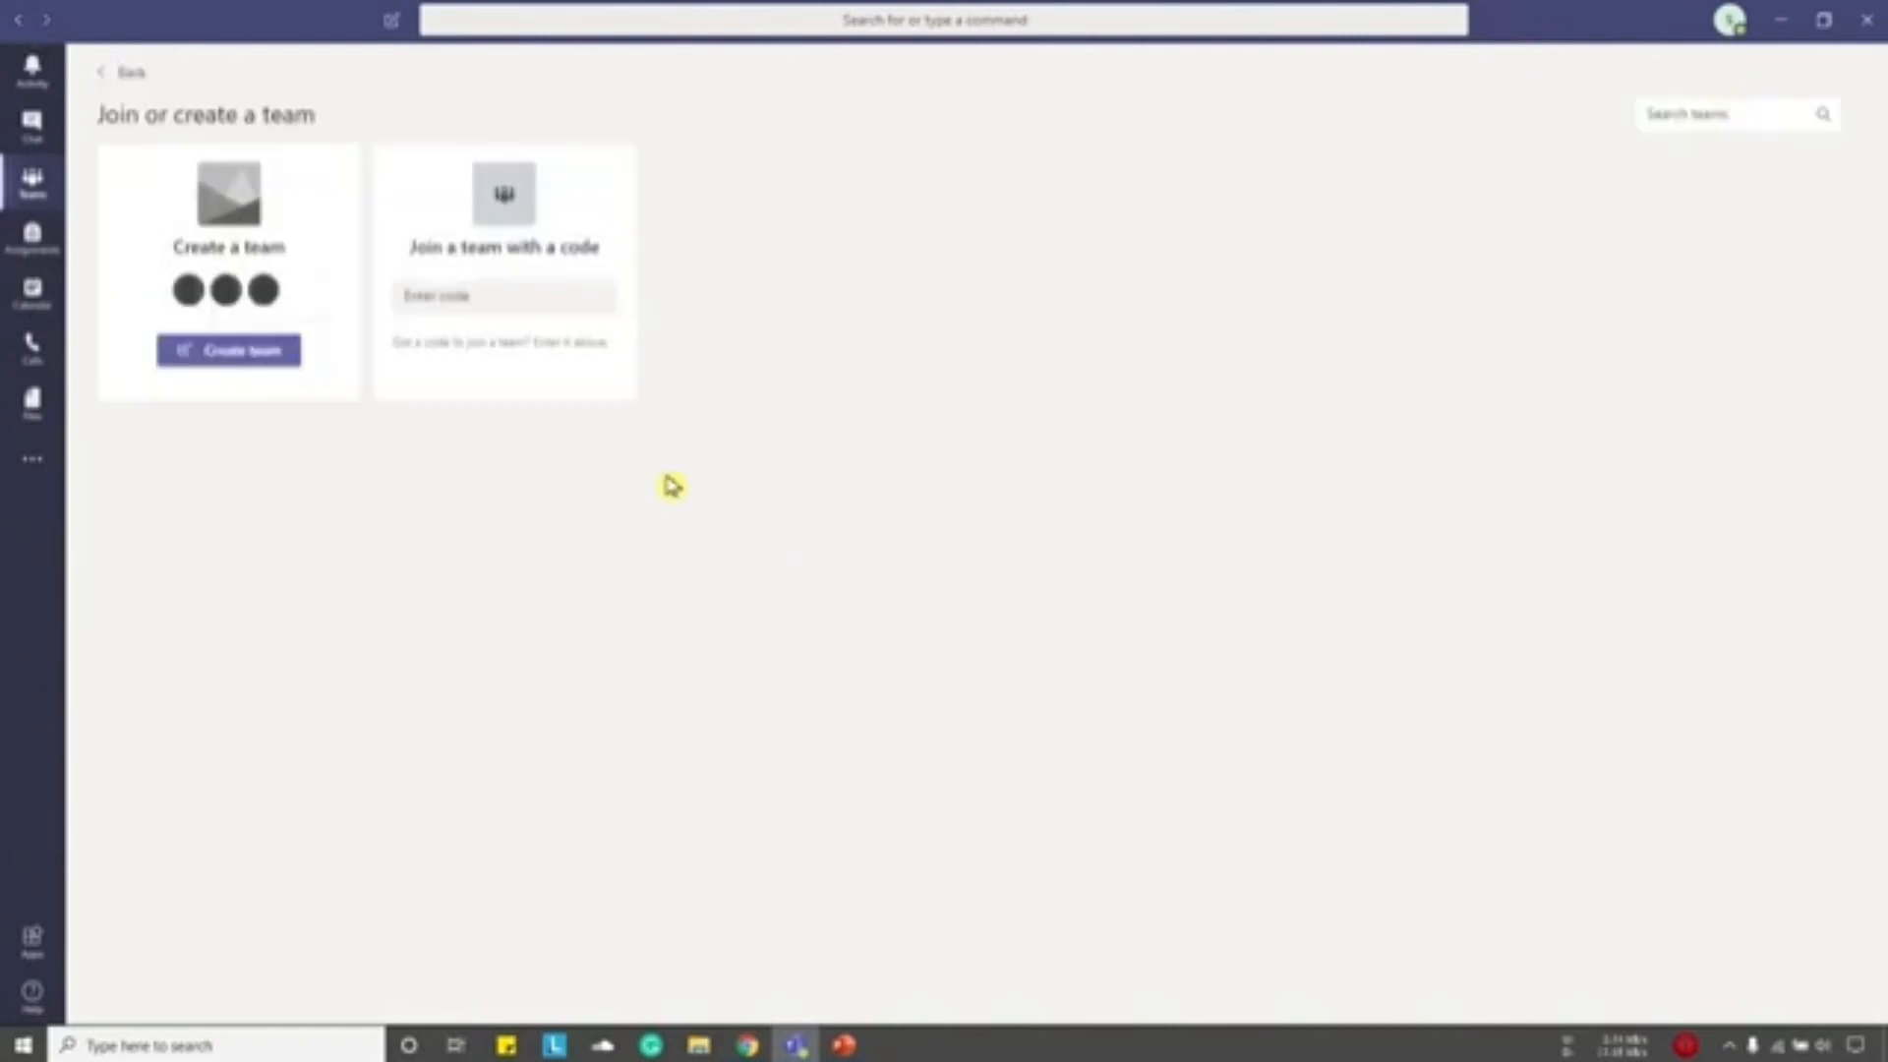
click(485, 300)
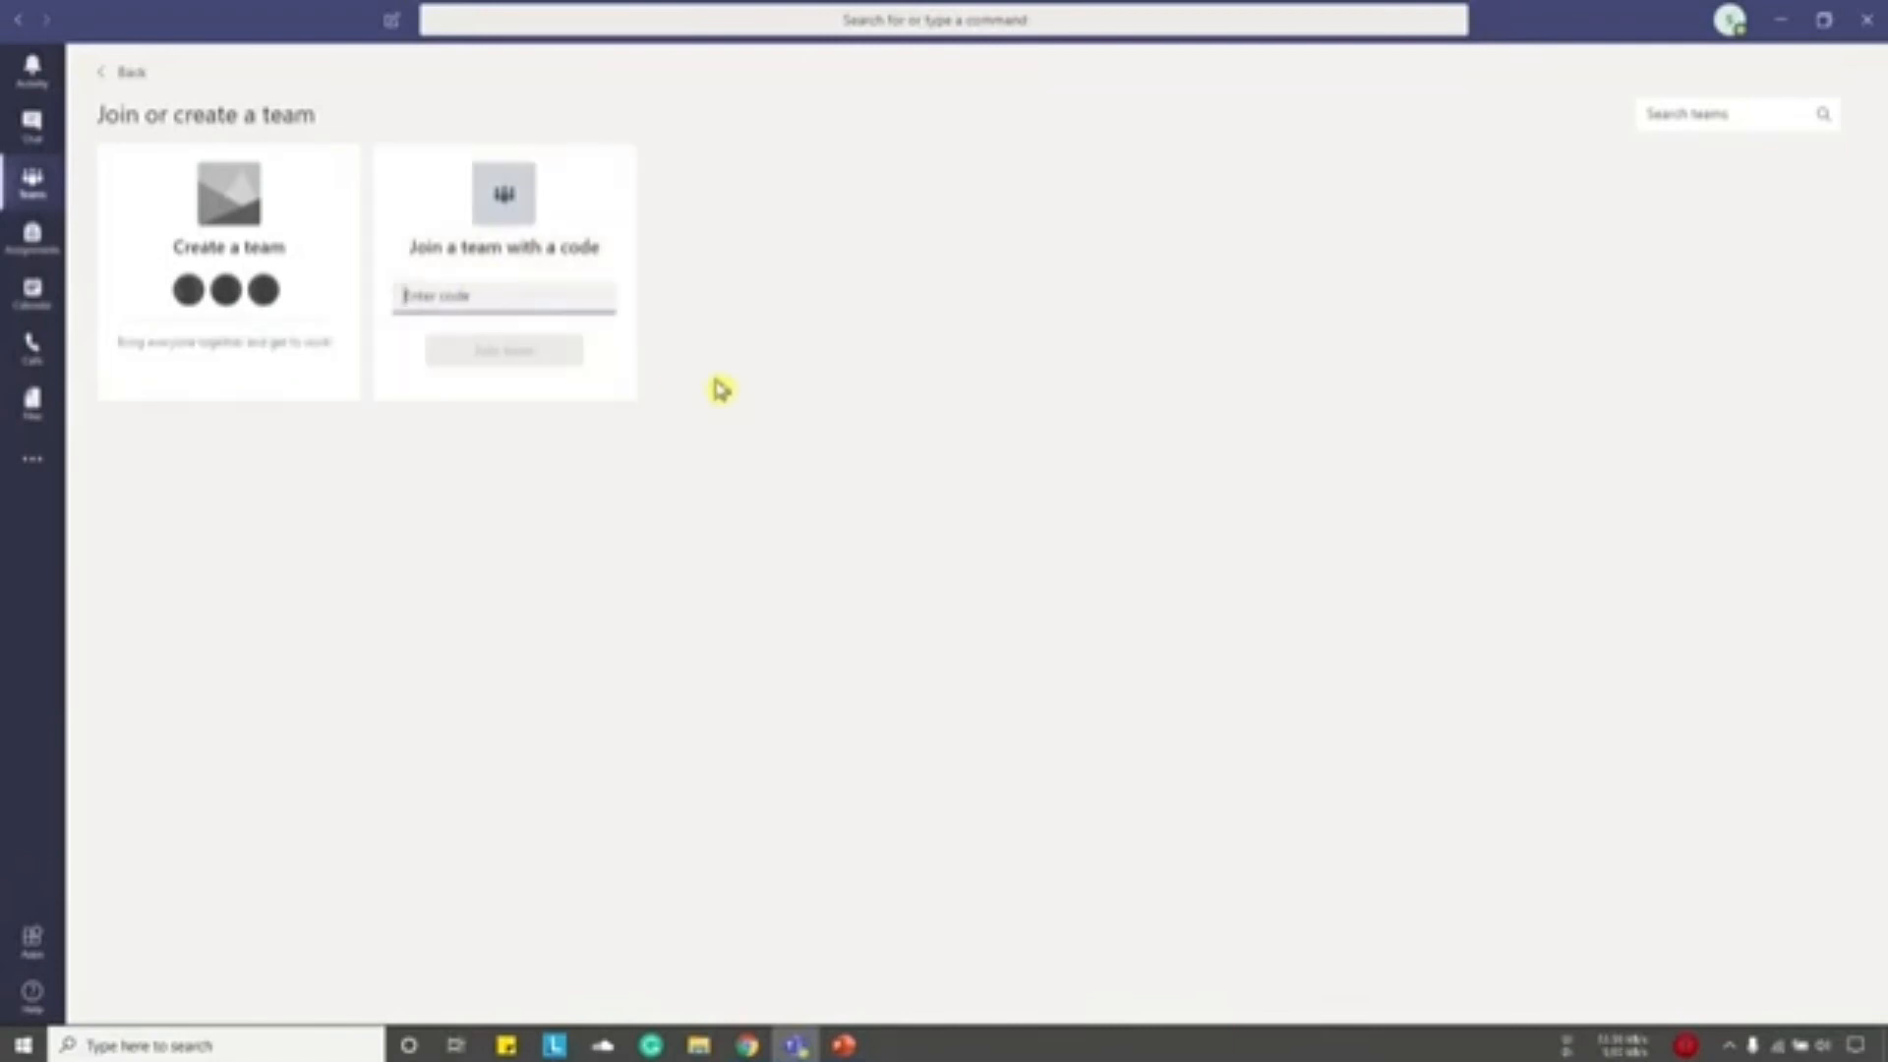
click(34, 185)
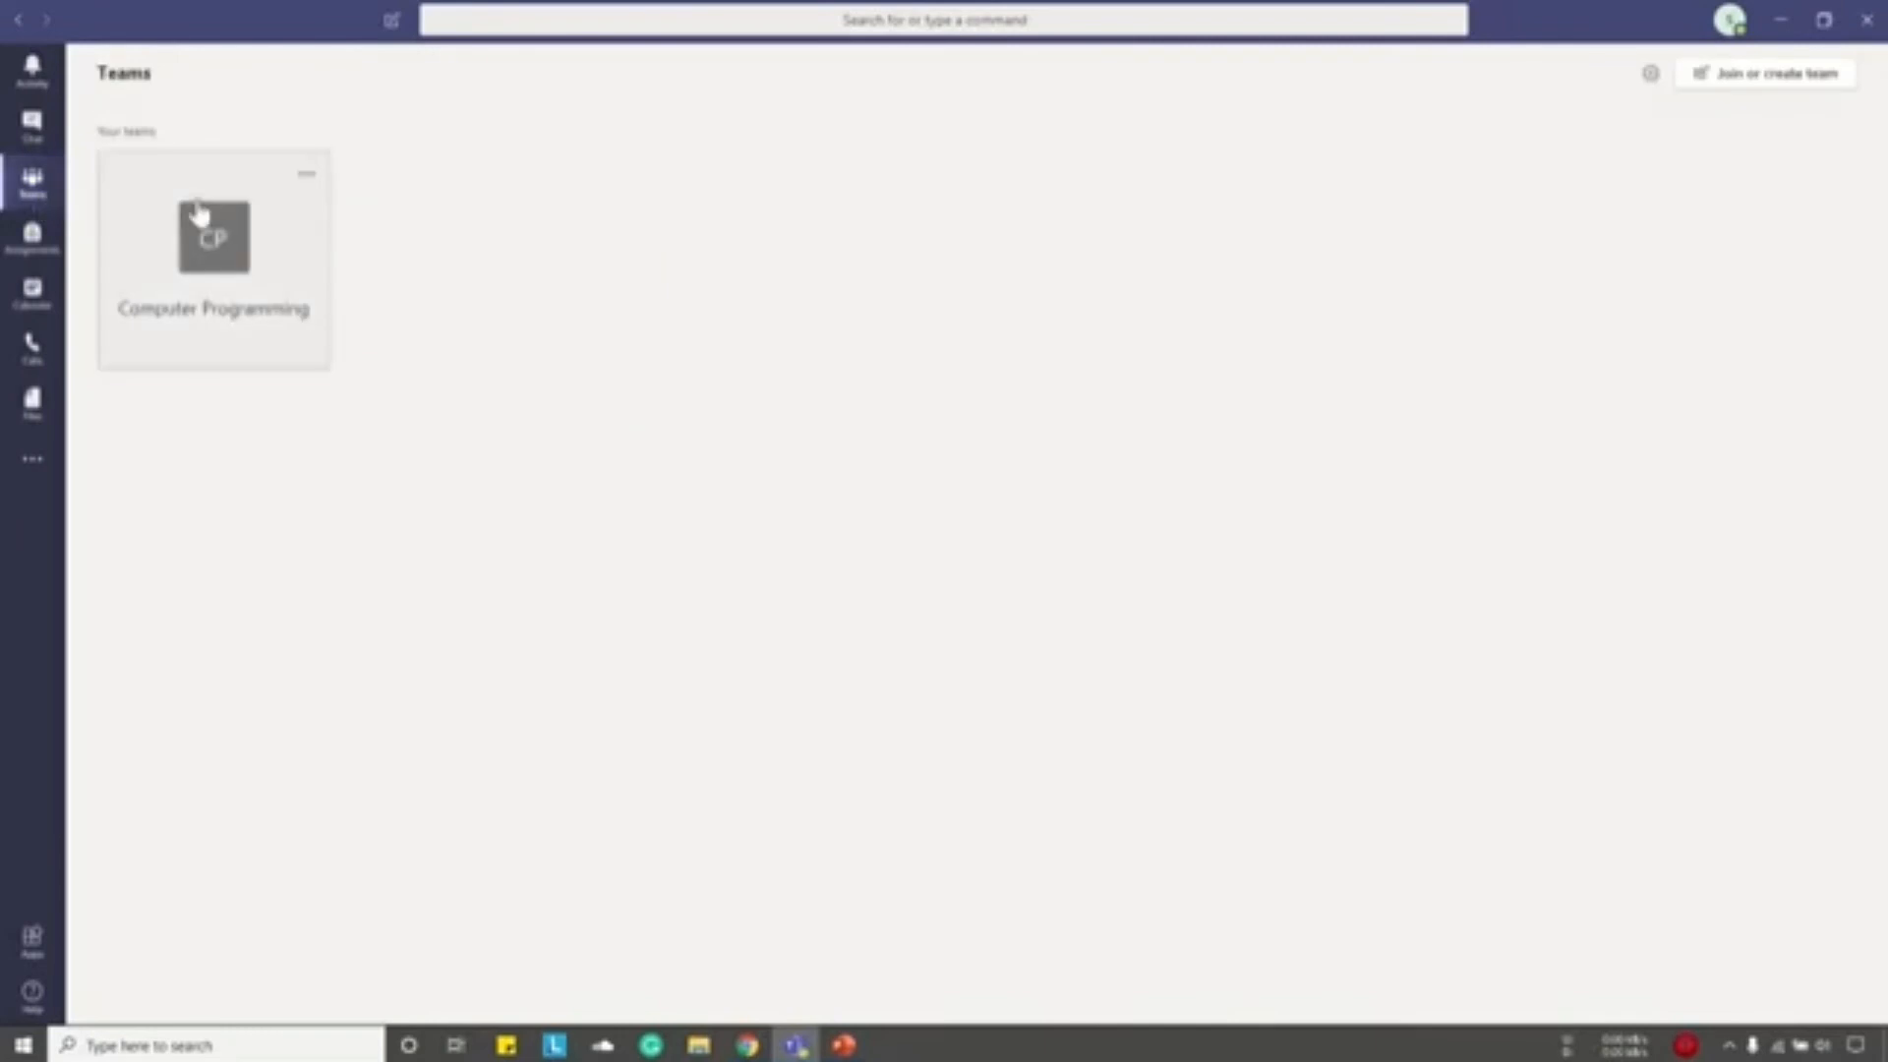
- Open the Computer Programming team's management settings, expand the team code section, and highlight the code to view it
click(308, 232)
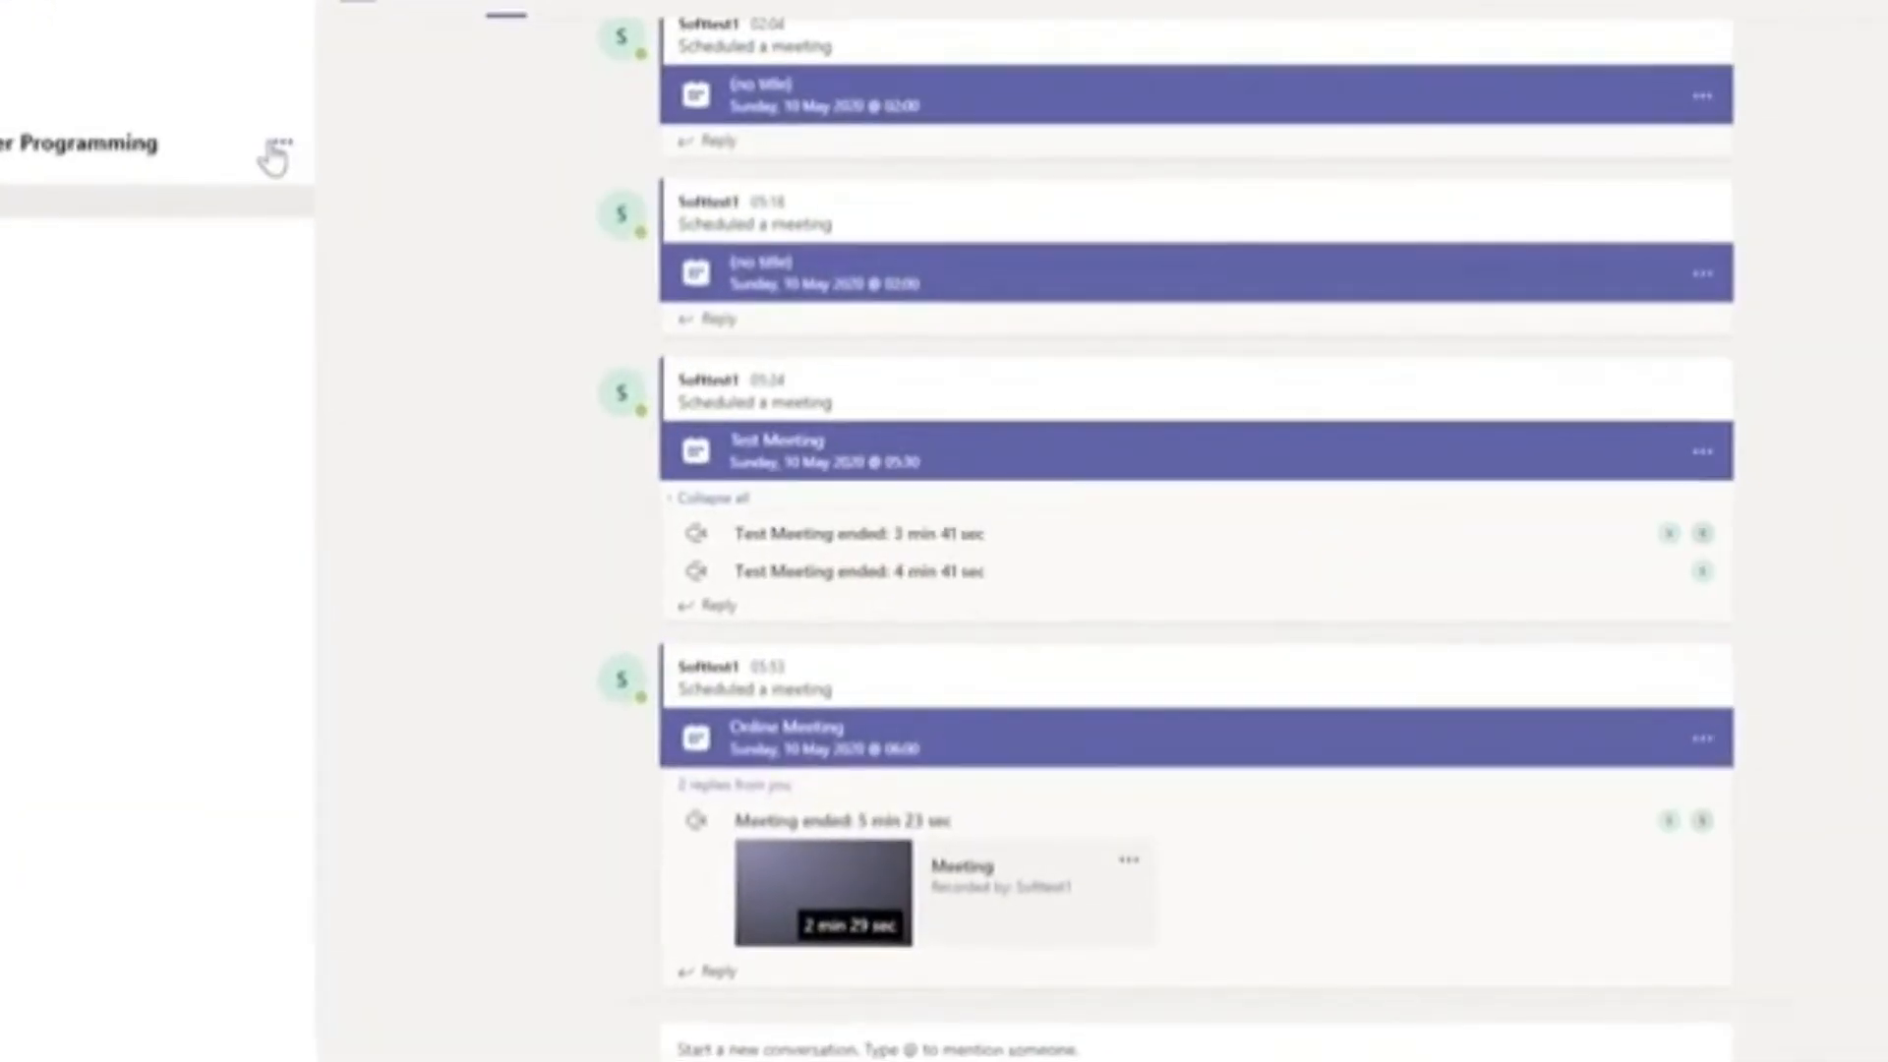
click(350, 179)
click(442, 202)
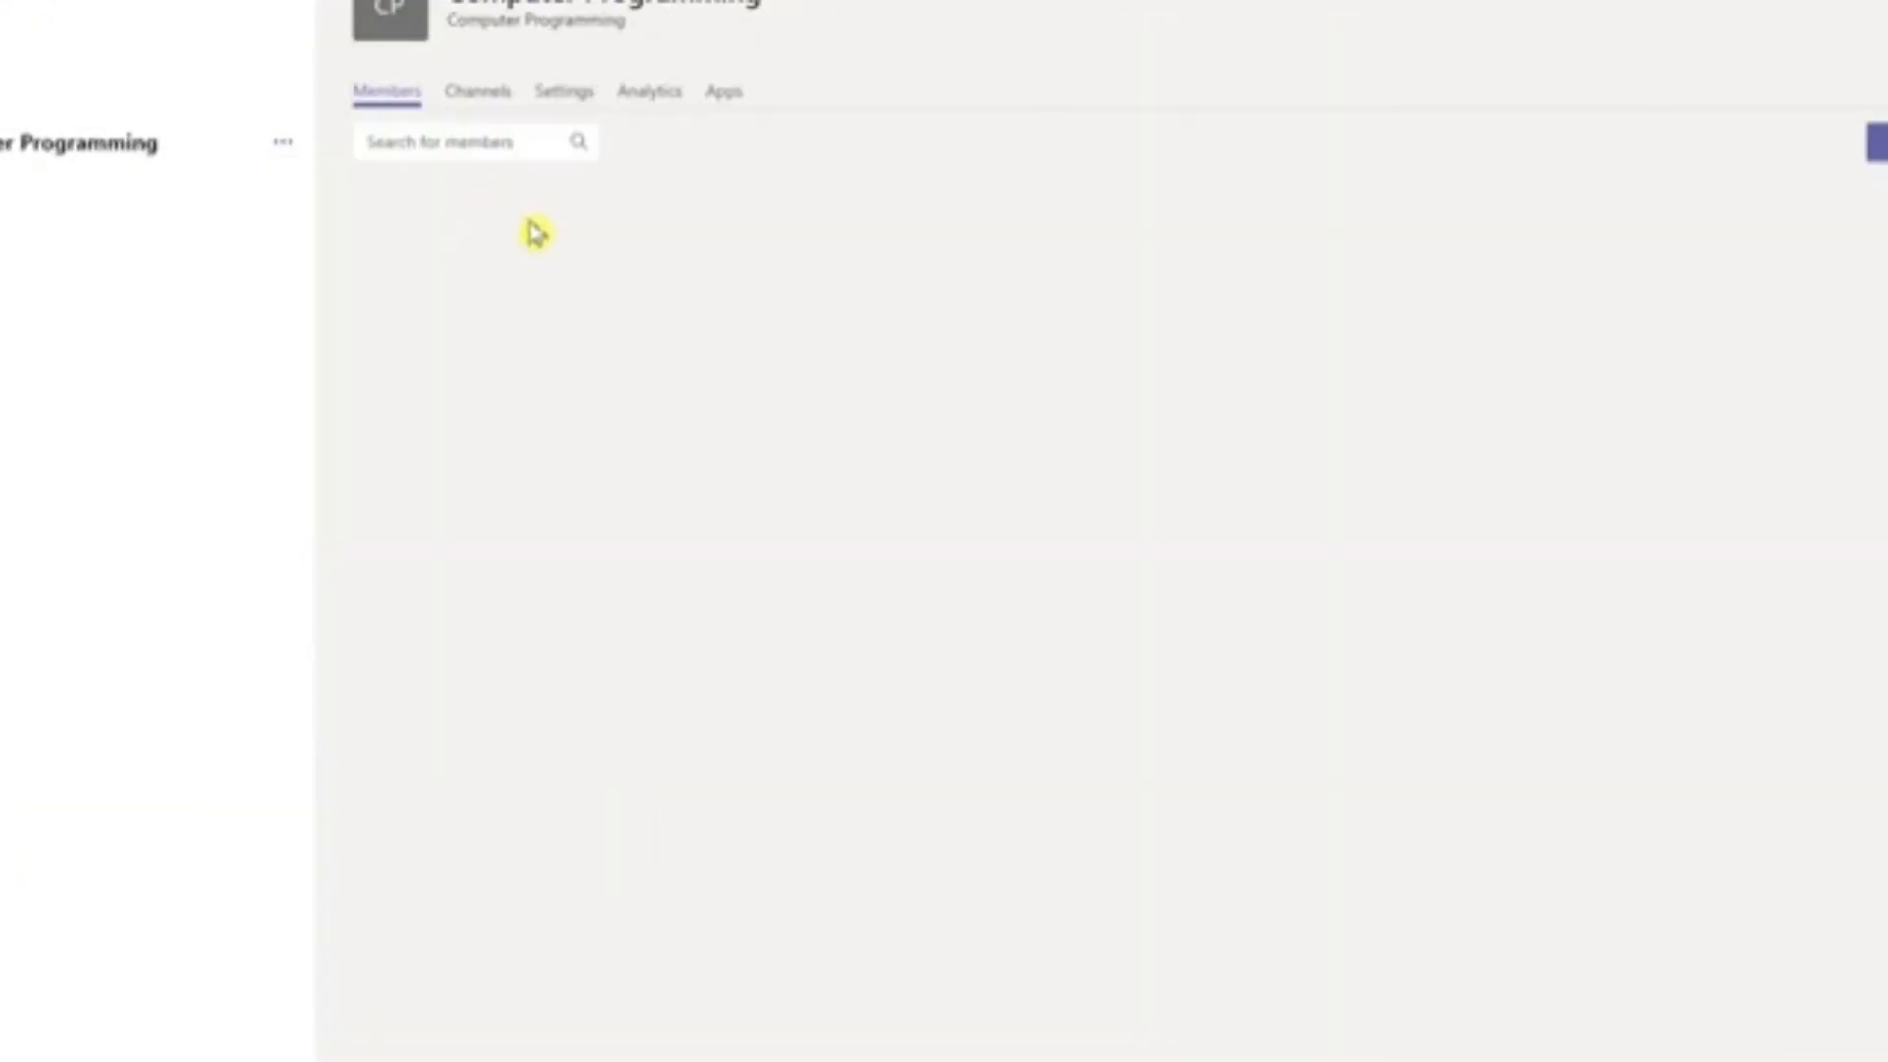
click(560, 95)
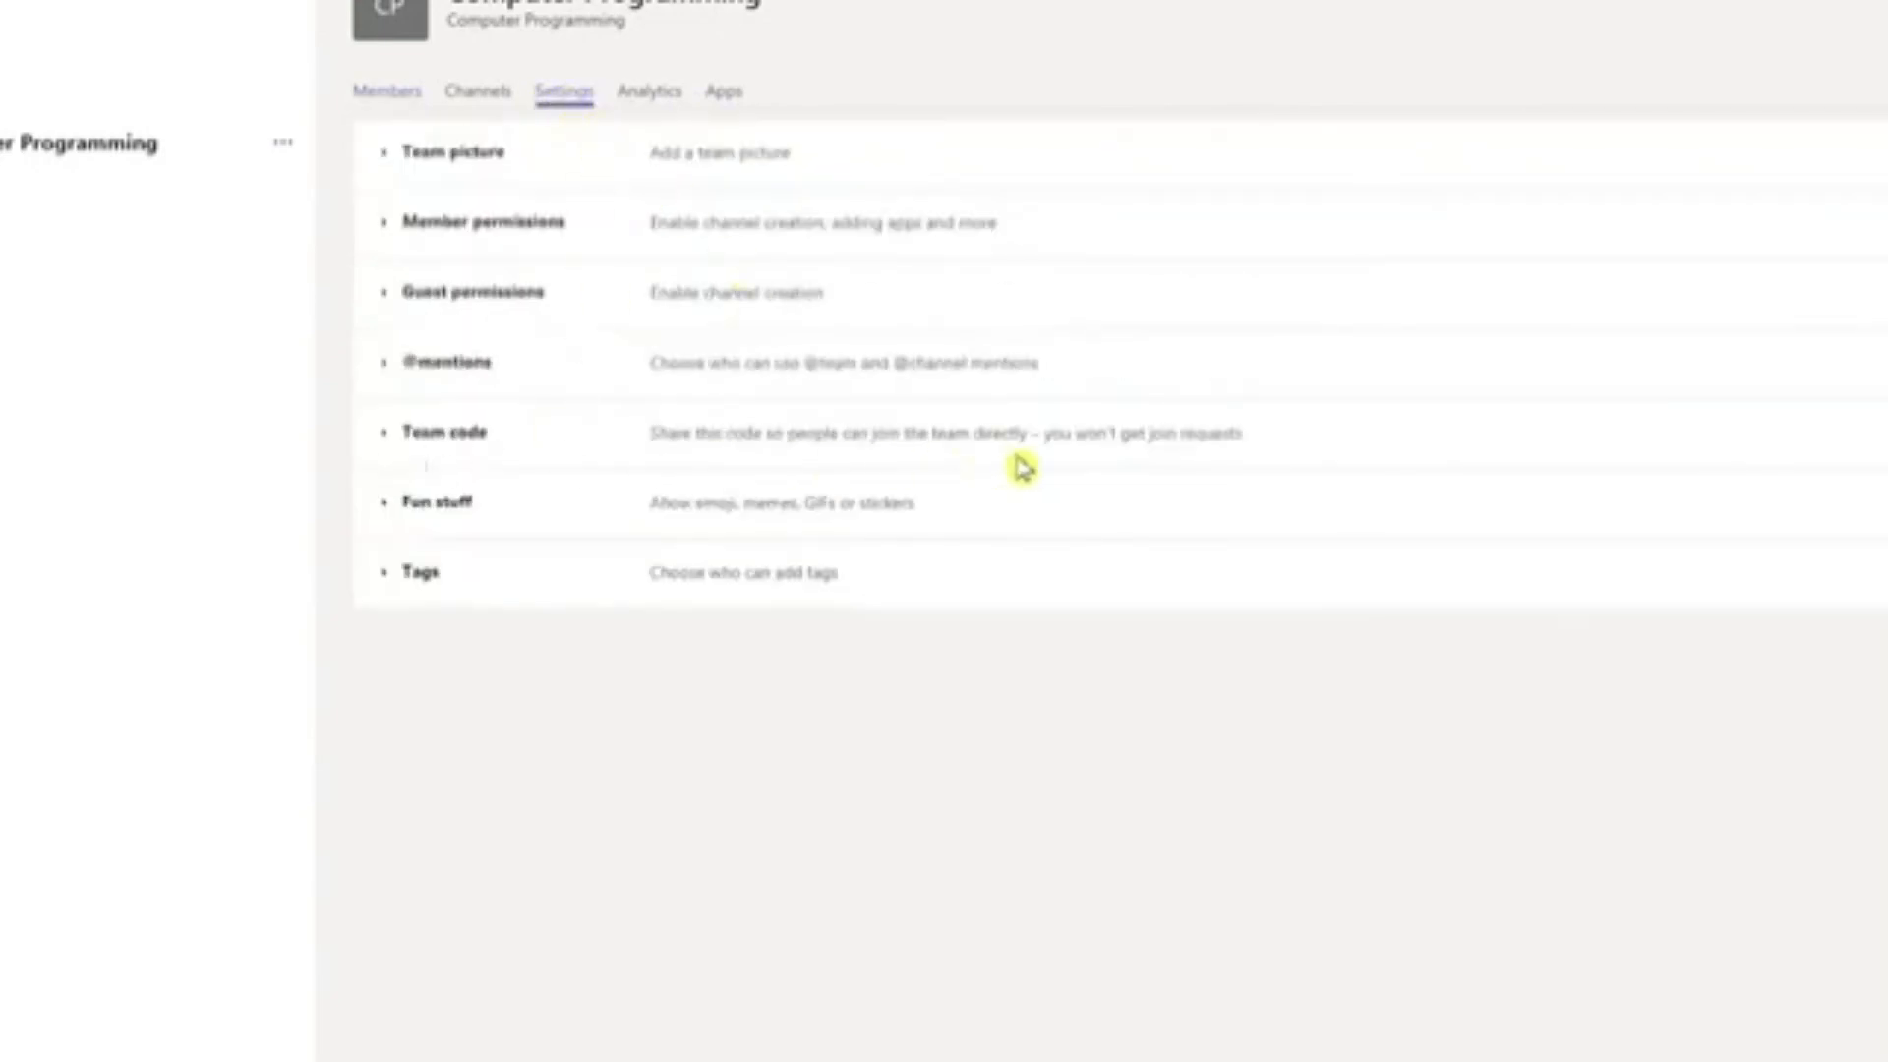
click(387, 437)
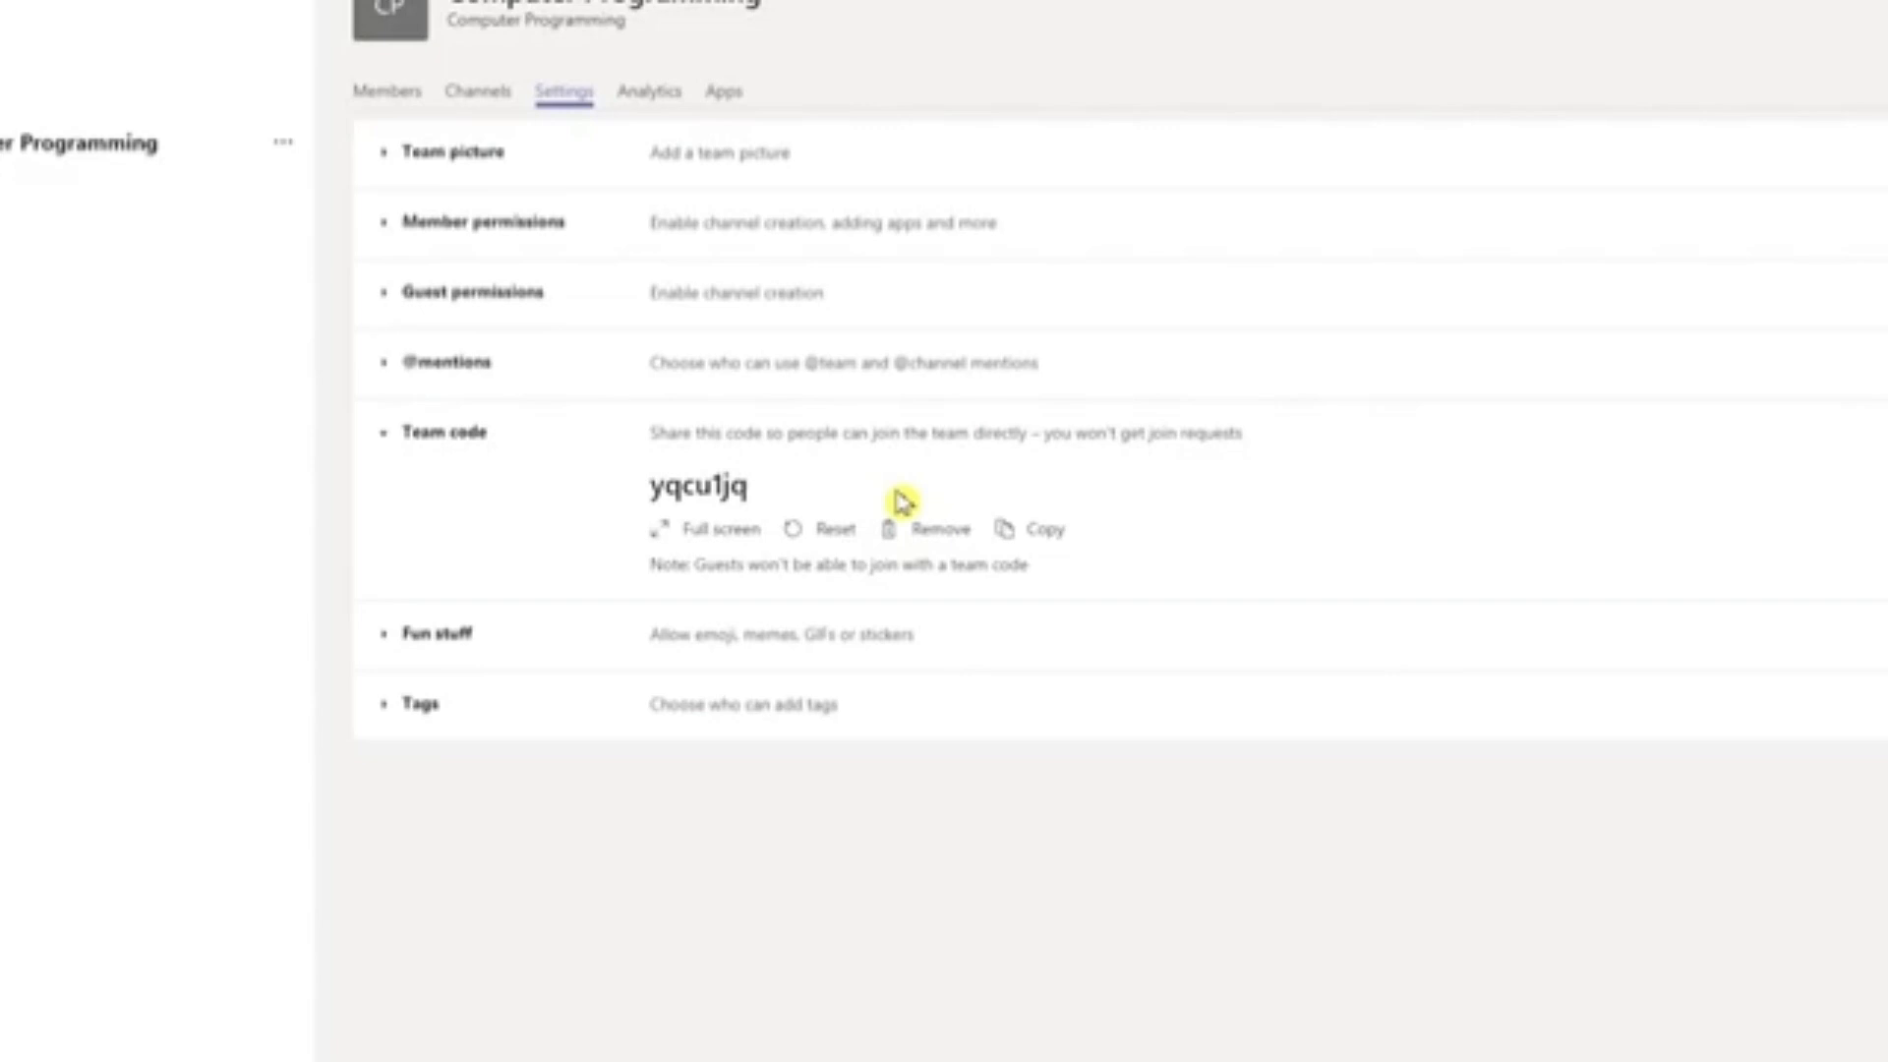
drag(750, 485, 649, 488)
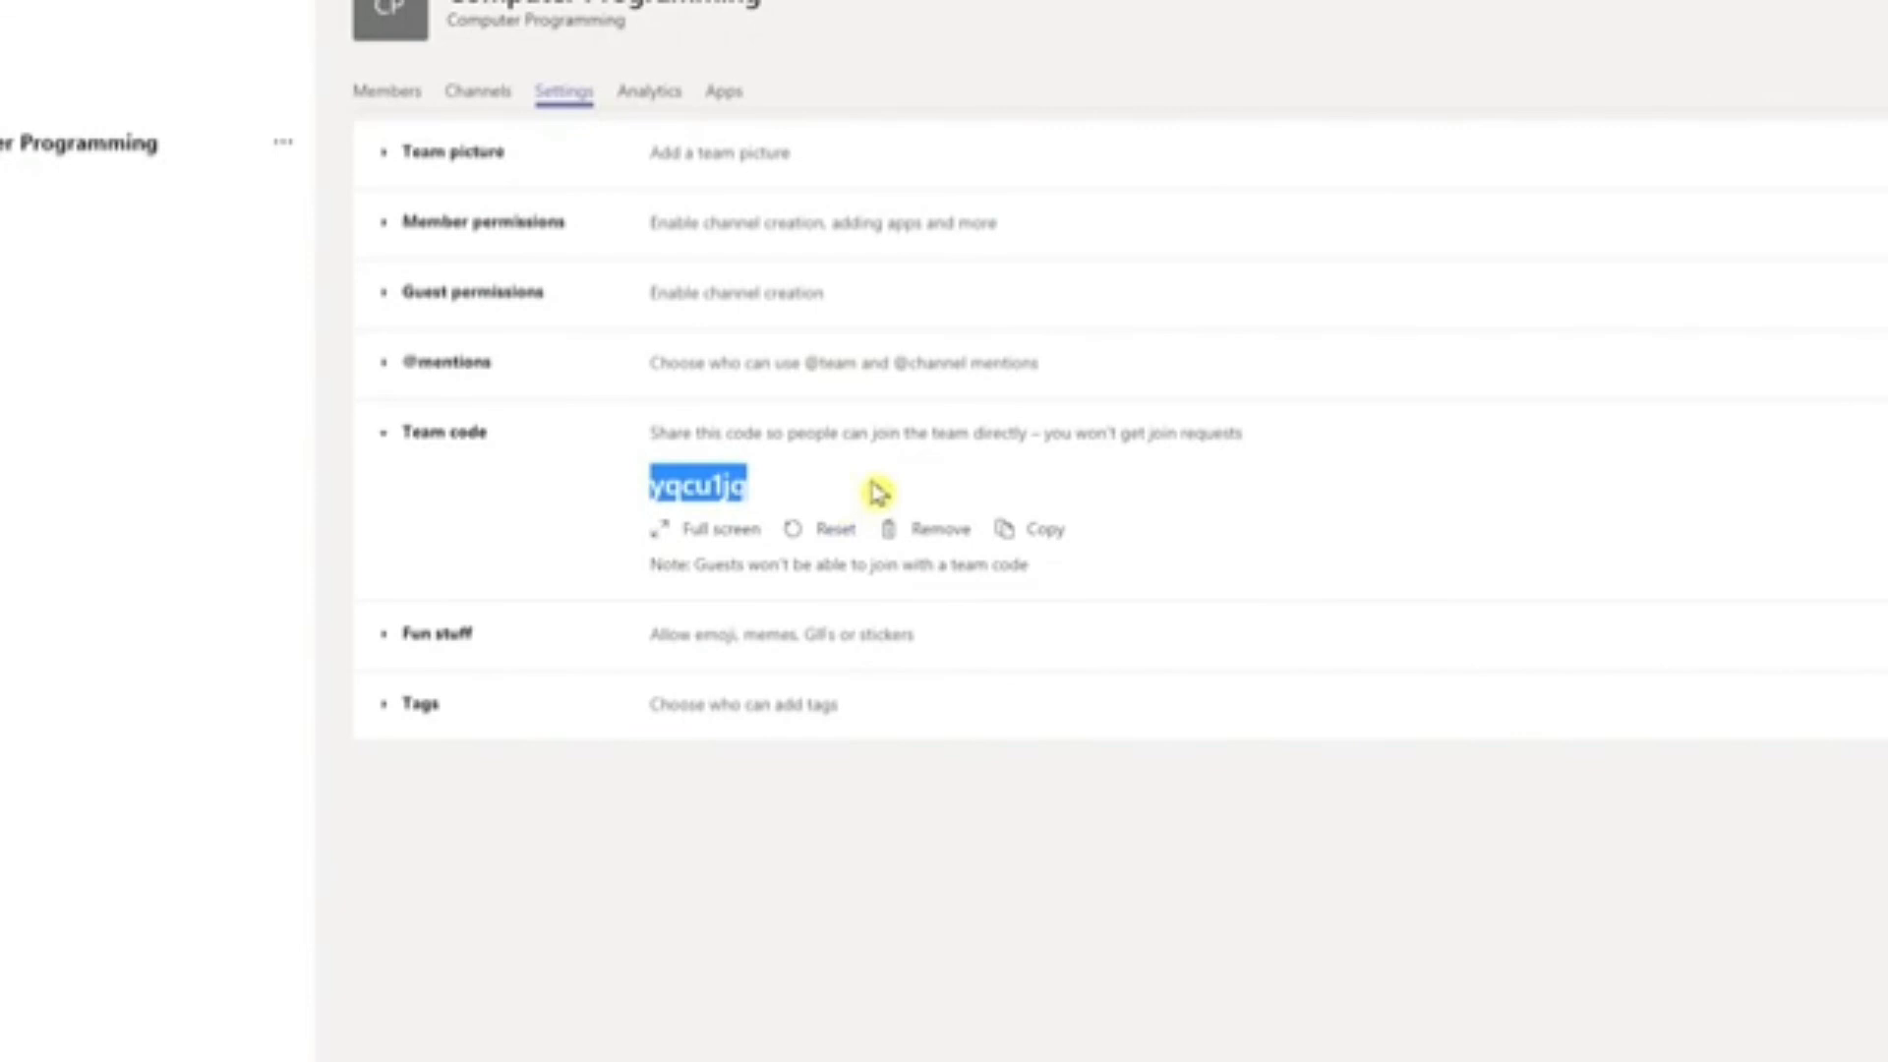
click(875, 492)
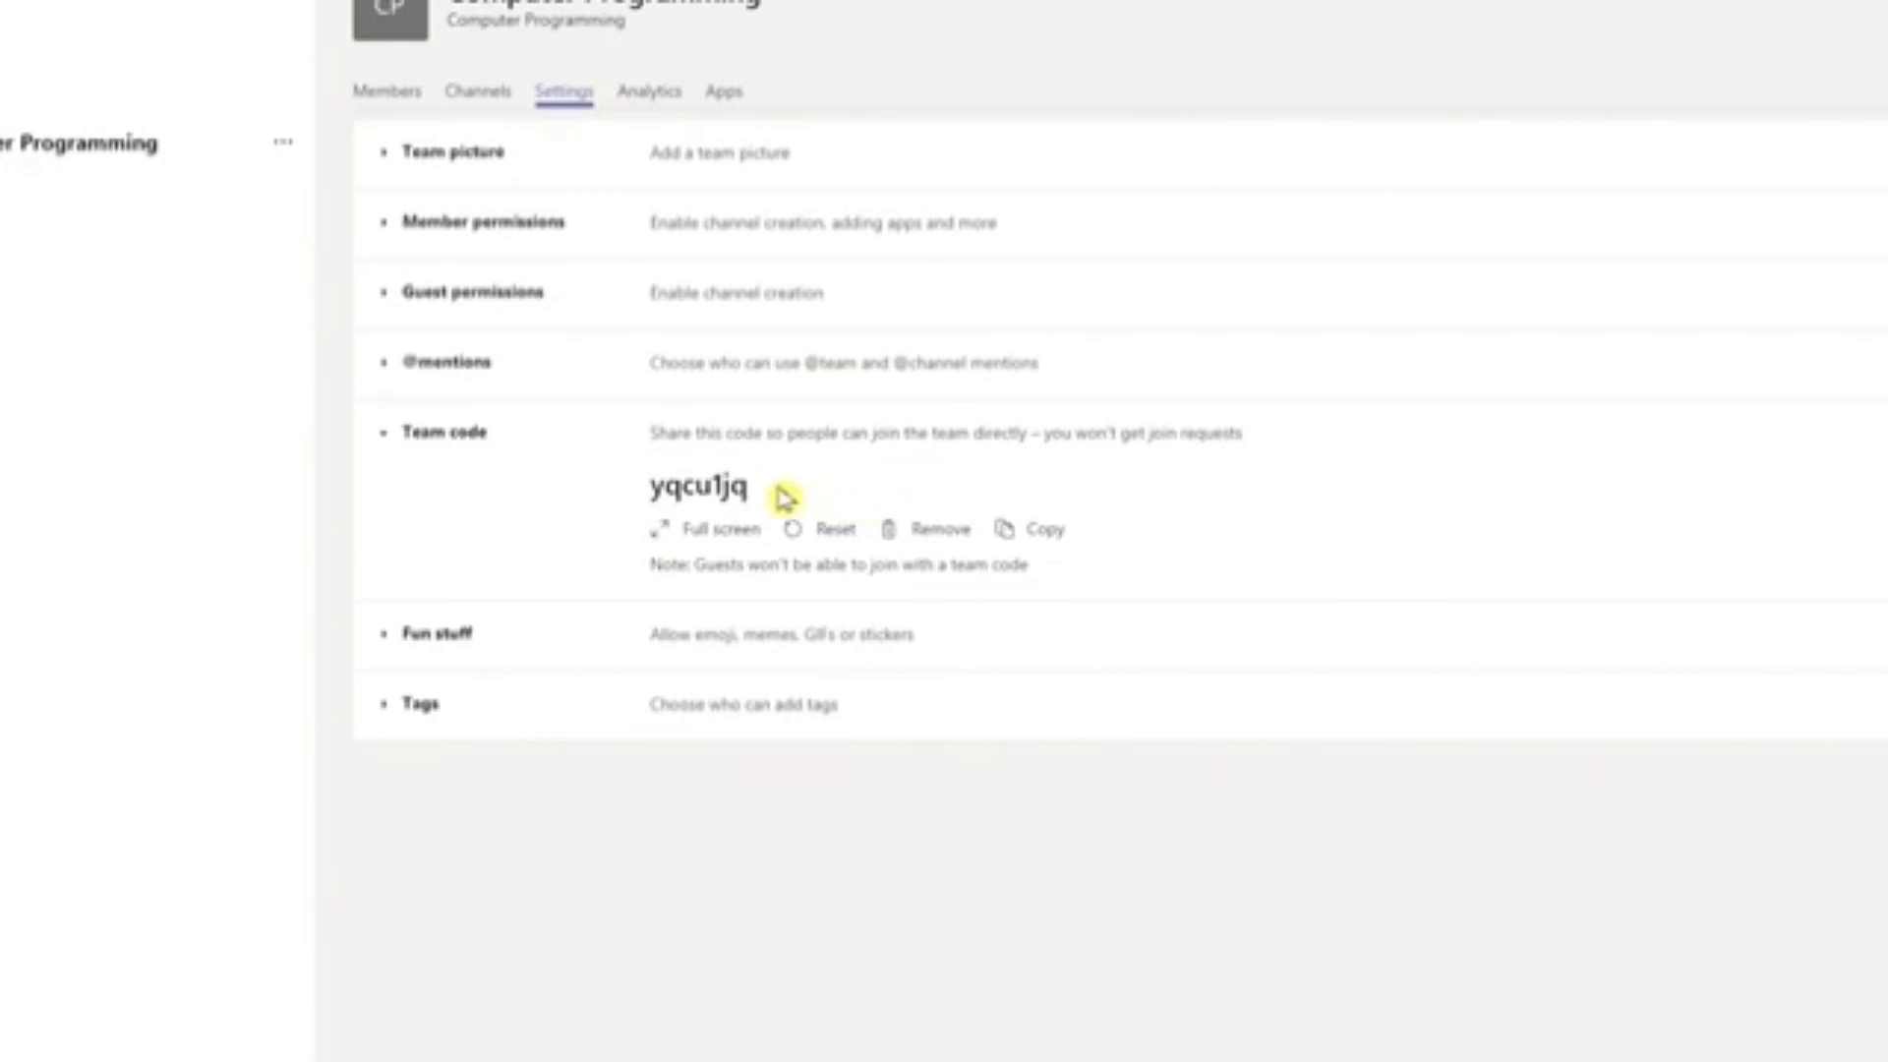